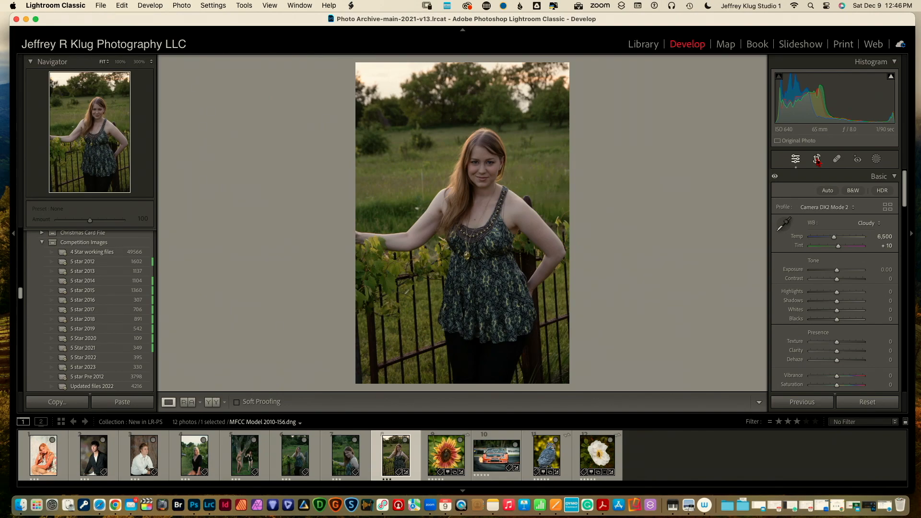
# Crop the gate portrait to a tight head-and-shoulders frame around the woman
pyautogui.click(817, 159)
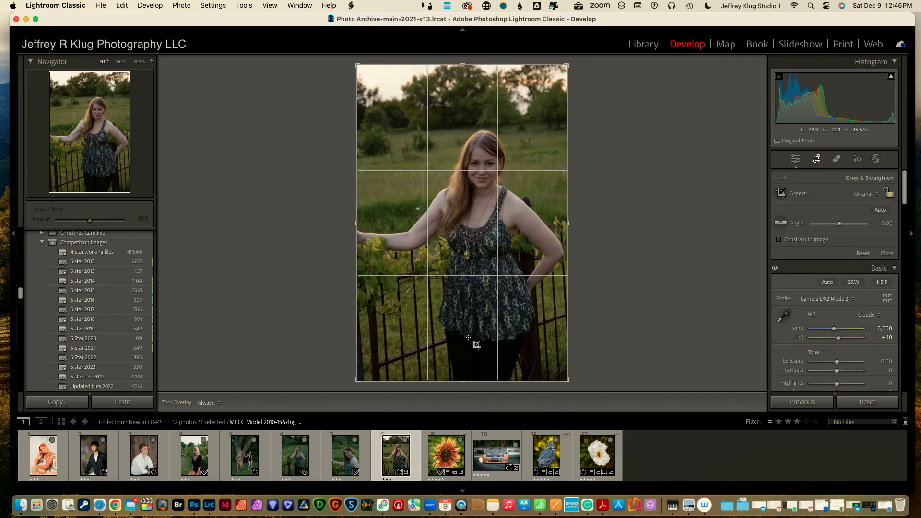
pyautogui.moveTo(463, 381); pyautogui.dragTo(464, 338)
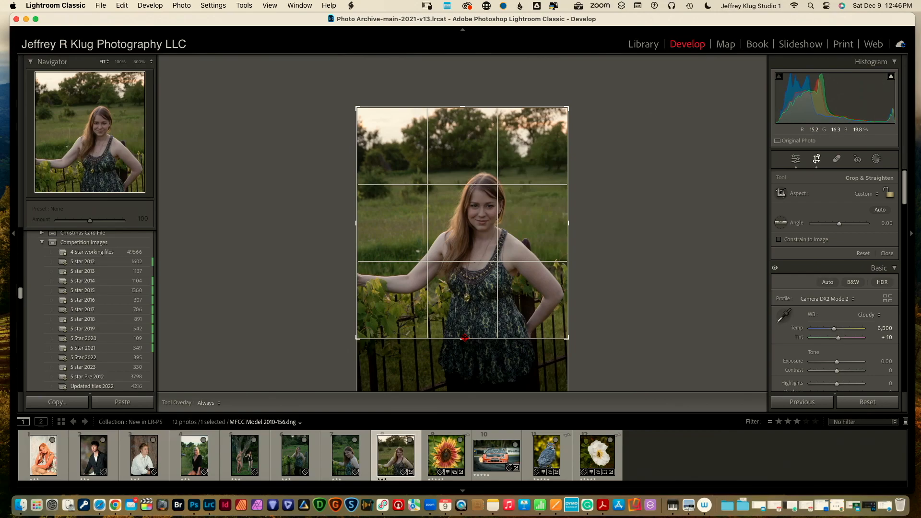
pyautogui.moveTo(354, 223); pyautogui.dragTo(395, 224)
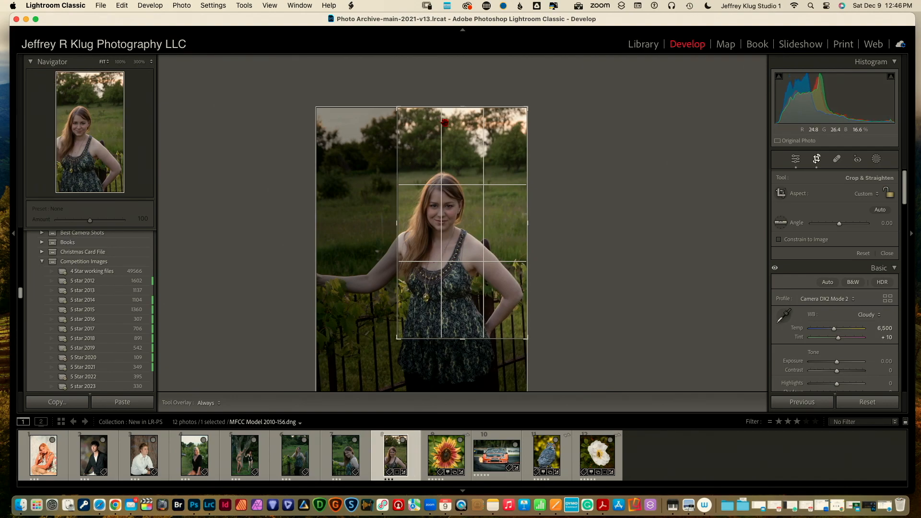
pyautogui.moveTo(463, 107); pyautogui.dragTo(463, 135)
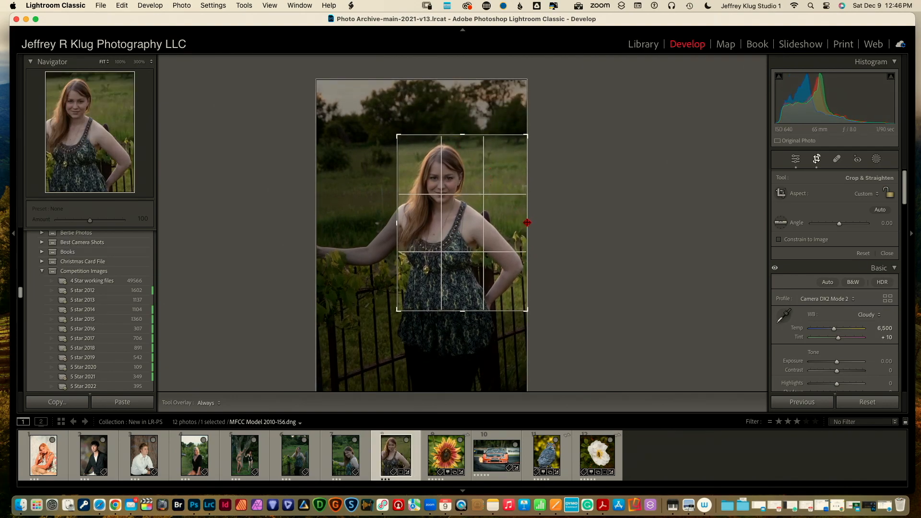
pyautogui.moveTo(527, 223); pyautogui.dragTo(501, 224)
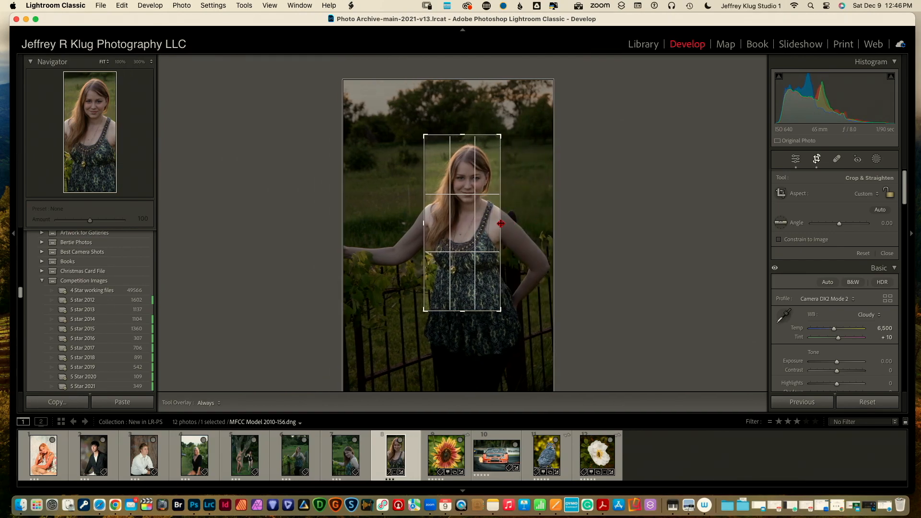
pyautogui.moveTo(501, 223); pyautogui.dragTo(507, 224)
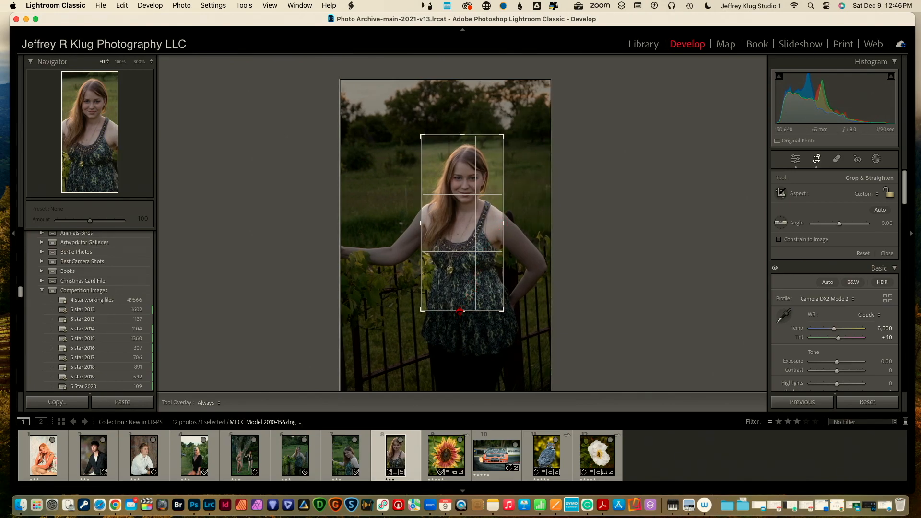
pyautogui.moveTo(459, 311); pyautogui.dragTo(464, 288)
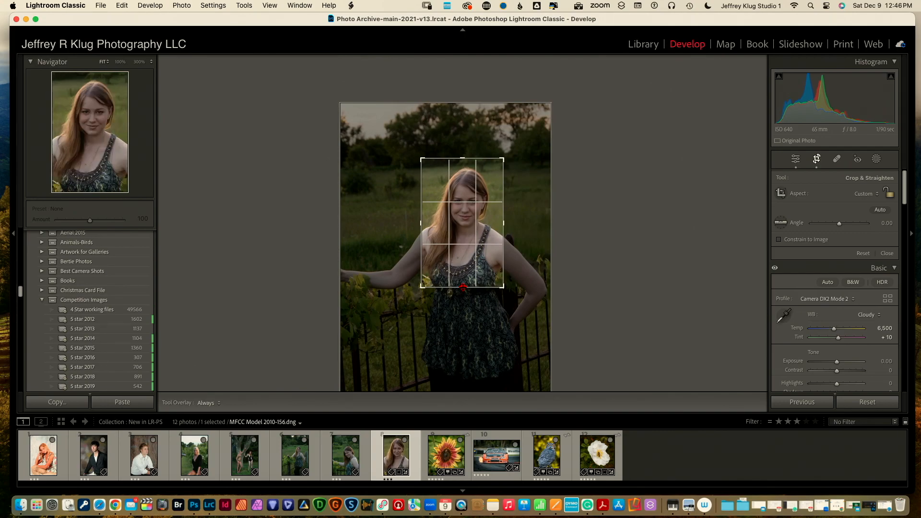
pyautogui.click(816, 160)
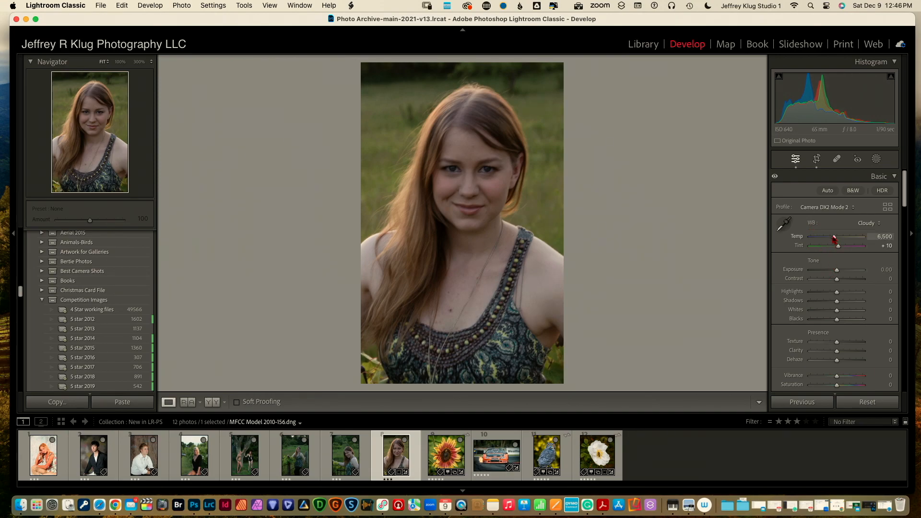
# Set Temp to 7,800, Whites +60, Blacks -26, Shadows +84 and Highlights -83
pyautogui.moveTo(834, 239); pyautogui.dragTo(842, 241)
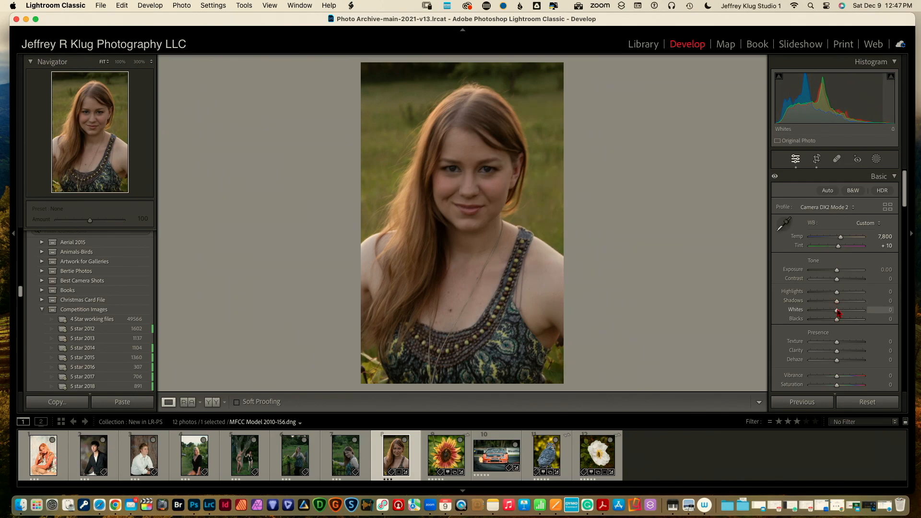
pyautogui.moveTo(837, 312); pyautogui.dragTo(850, 313)
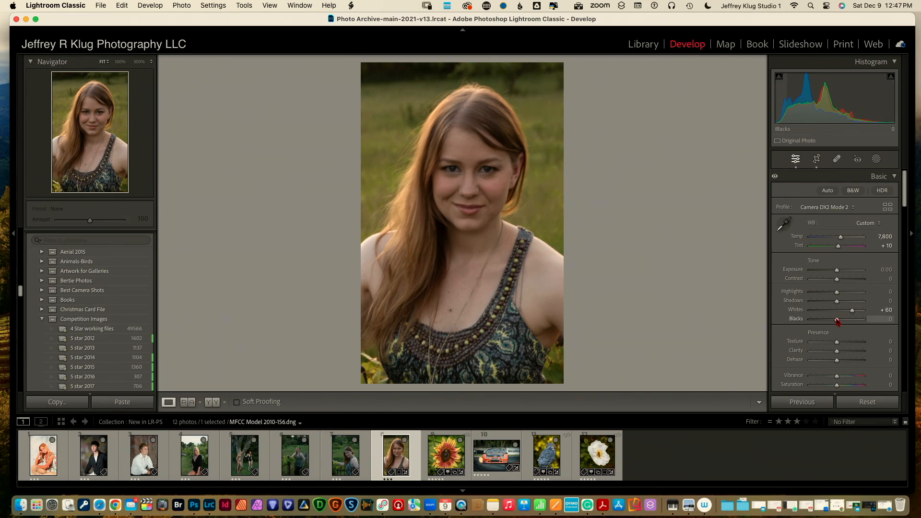
pyautogui.moveTo(837, 319); pyautogui.dragTo(831, 322)
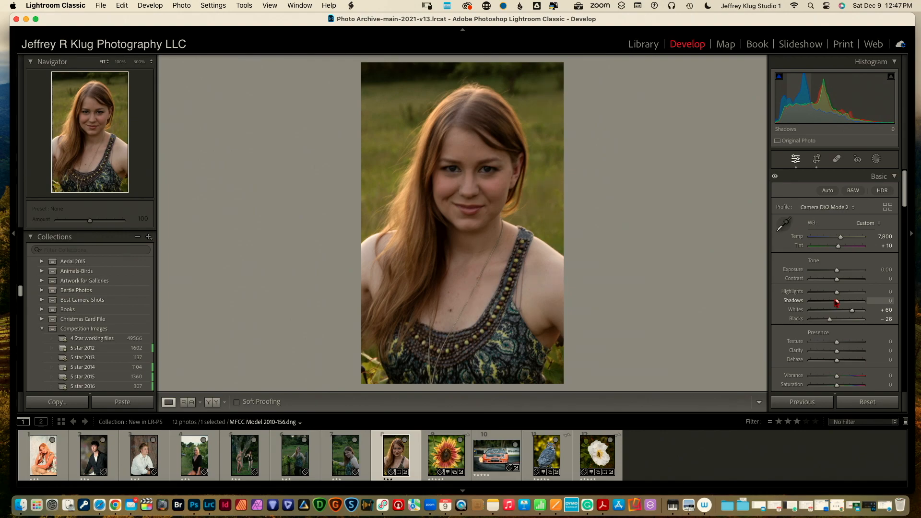
pyautogui.moveTo(837, 301); pyautogui.dragTo(858, 301)
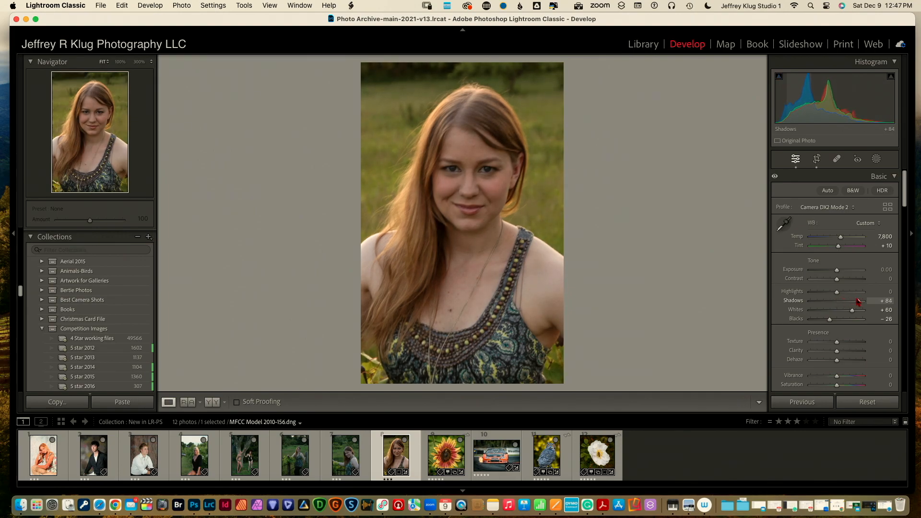
pyautogui.moveTo(836, 293); pyautogui.dragTo(815, 299)
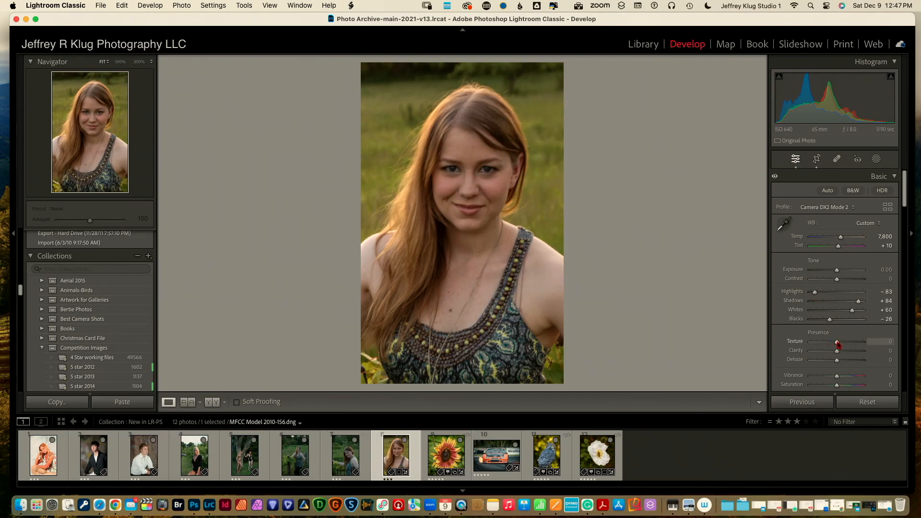
# Set Texture to +20 and Clarity to -44 in the Presence section
pyautogui.moveTo(838, 343)
pyautogui.mouseDown()
pyautogui.moveTo(845, 344)
pyautogui.moveTo(825, 354)
pyautogui.mouseUp()
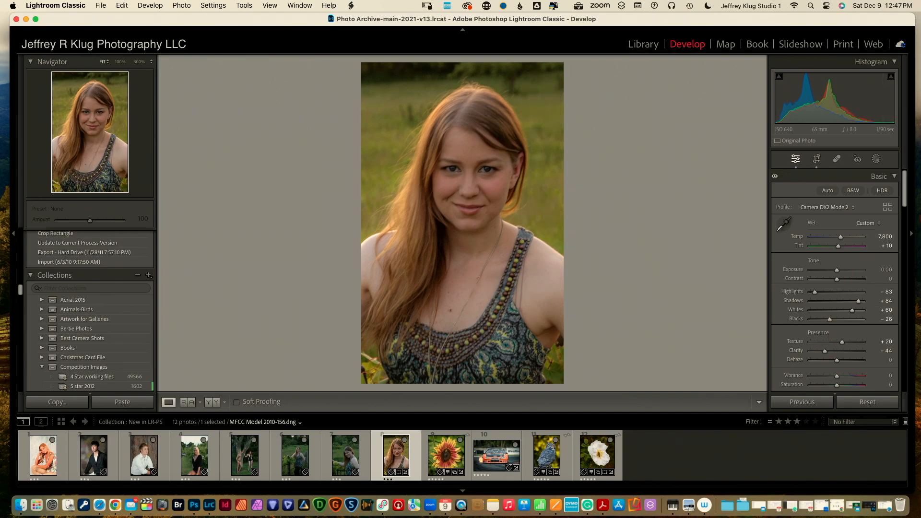
pyautogui.moveTo(904, 197); pyautogui.dragTo(896, 331)
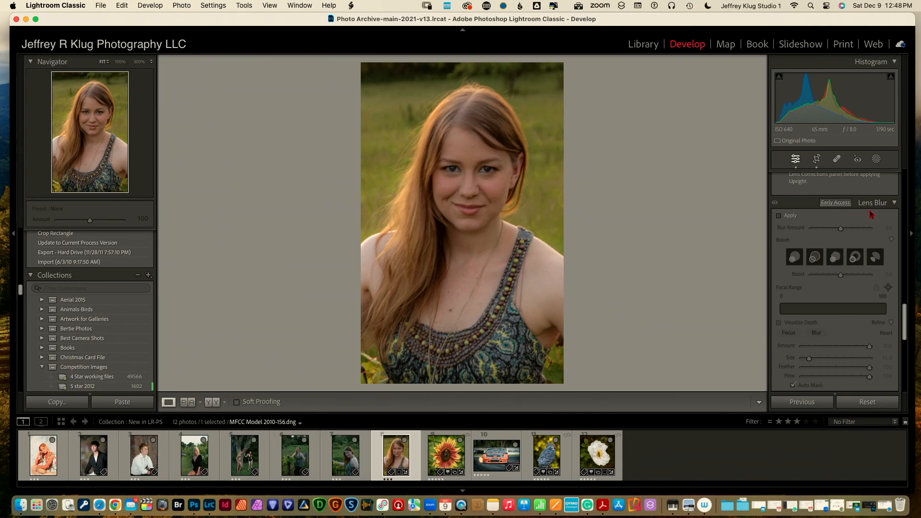
# Apply Lens Blur to the portrait and overlay its depth map
pyautogui.click(779, 217)
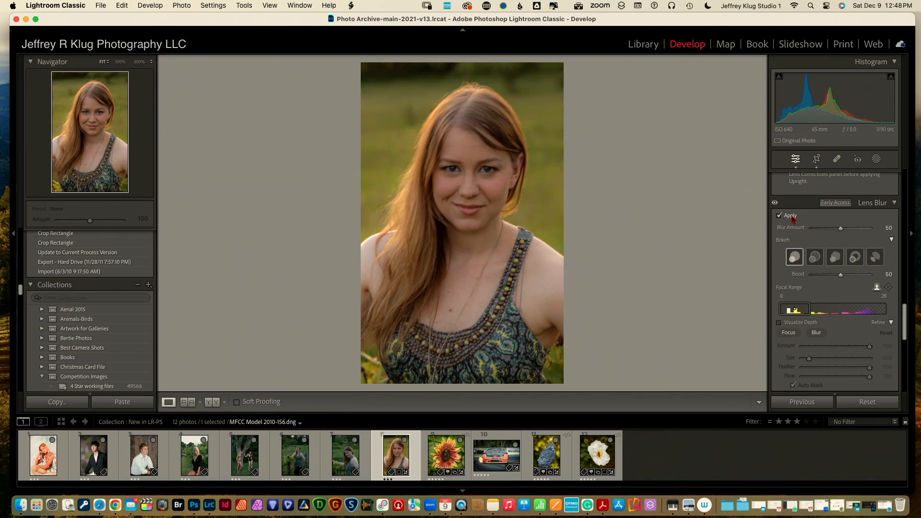
pyautogui.click(780, 324)
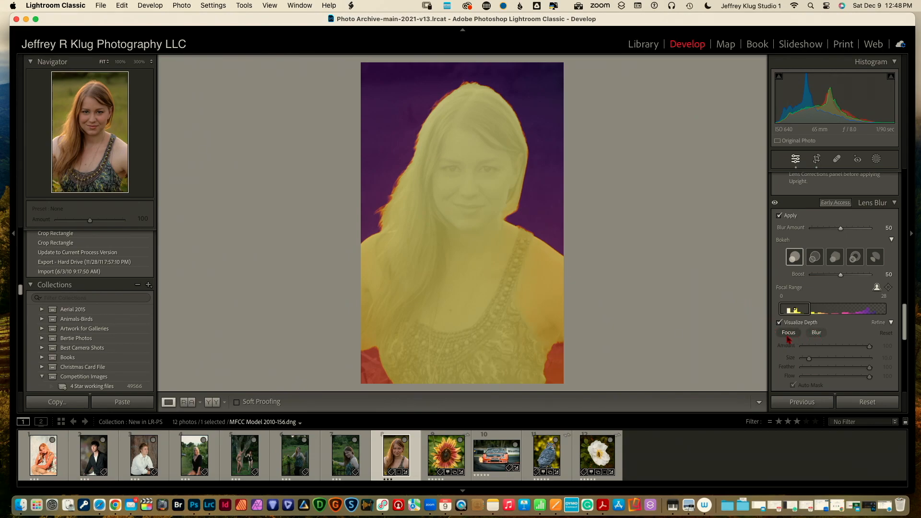
# Paint the red lower-left and lower-right corners as background with the Blur refine brush
pyautogui.click(817, 333)
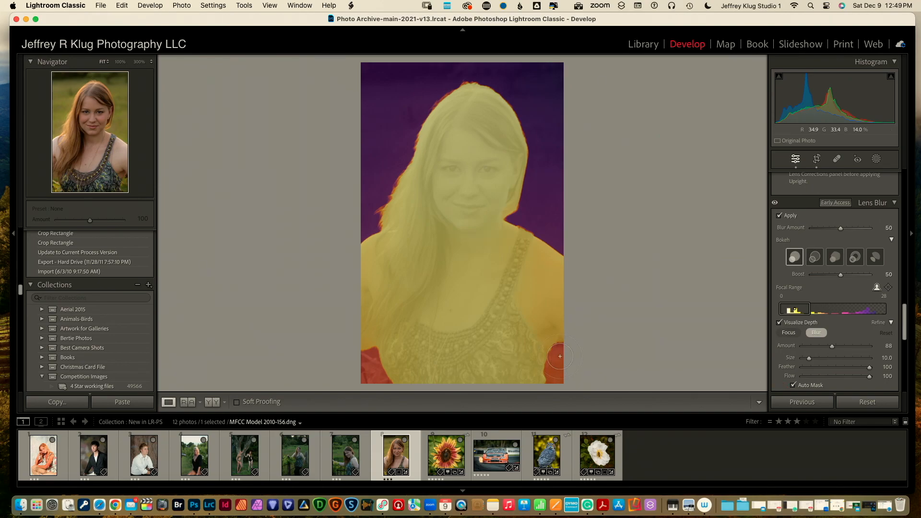
pyautogui.moveTo(558, 353)
pyautogui.mouseDown()
pyautogui.moveTo(552, 376)
pyautogui.moveTo(560, 349)
pyautogui.moveTo(552, 366)
pyautogui.moveTo(565, 376)
pyautogui.mouseUp()
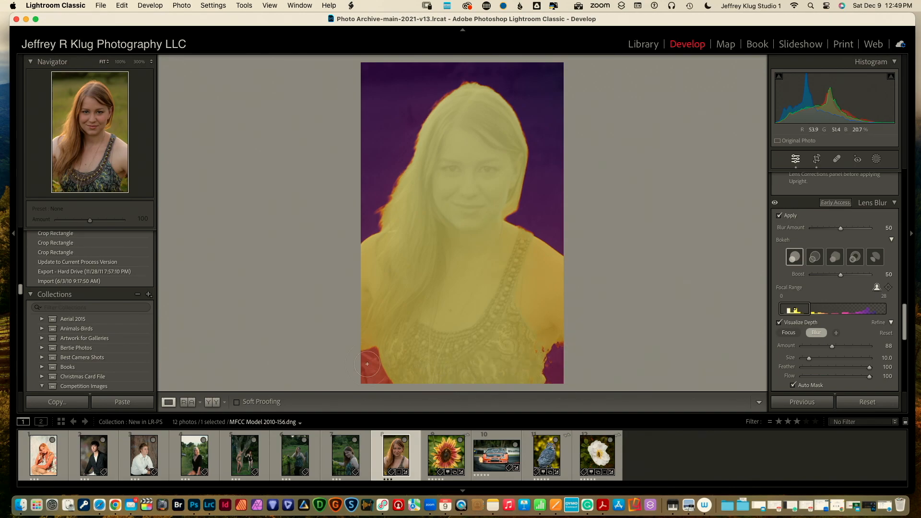
pyautogui.moveTo(365, 358)
pyautogui.mouseDown()
pyautogui.moveTo(372, 385)
pyautogui.moveTo(369, 357)
pyautogui.moveTo(381, 382)
pyautogui.moveTo(370, 373)
pyautogui.mouseUp()
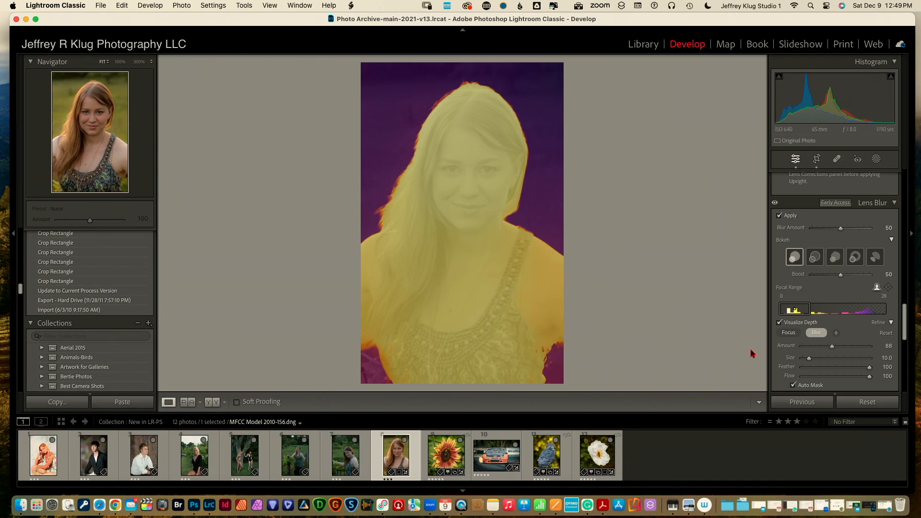
pyautogui.click(787, 333)
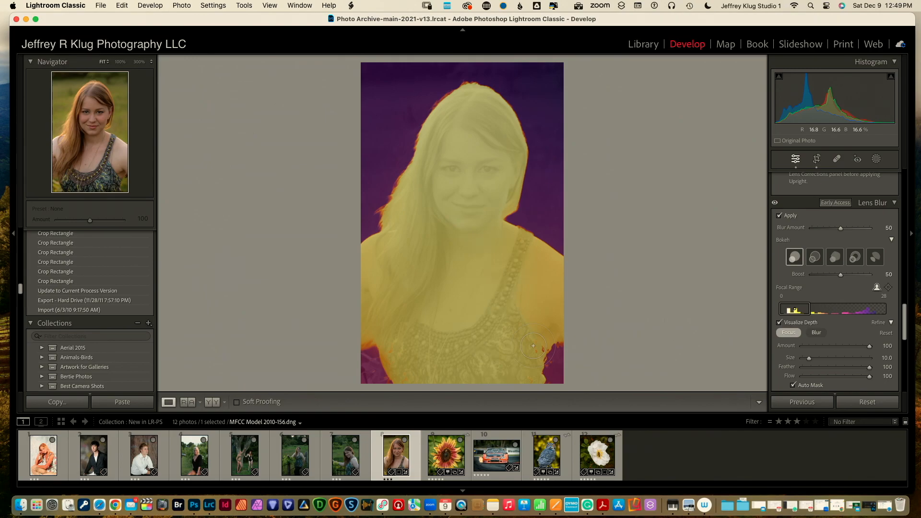
# Keep her lower-left edge in focus with a smaller brush and narrow the focal range to 0–20
pyautogui.press('[')
pyautogui.press('[')
pyautogui.press('[')
pyautogui.press('[')
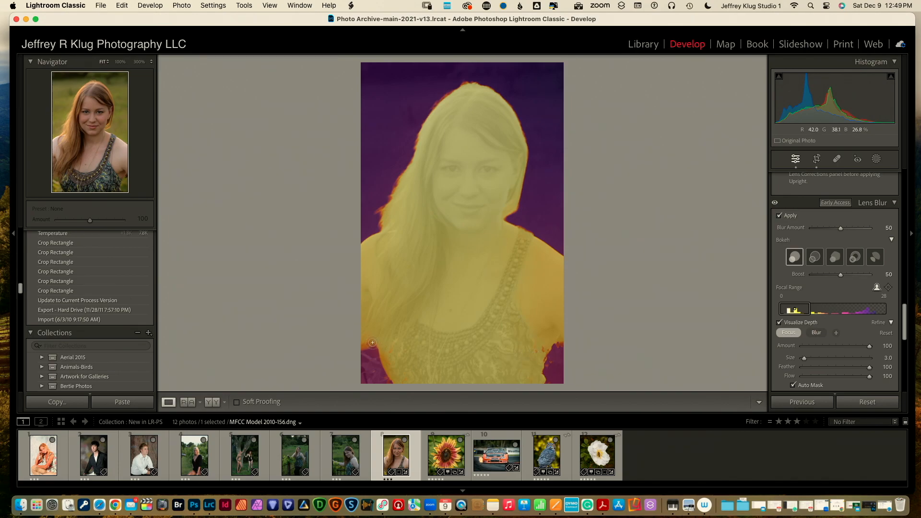
pyautogui.moveTo(372, 344); pyautogui.dragTo(364, 345)
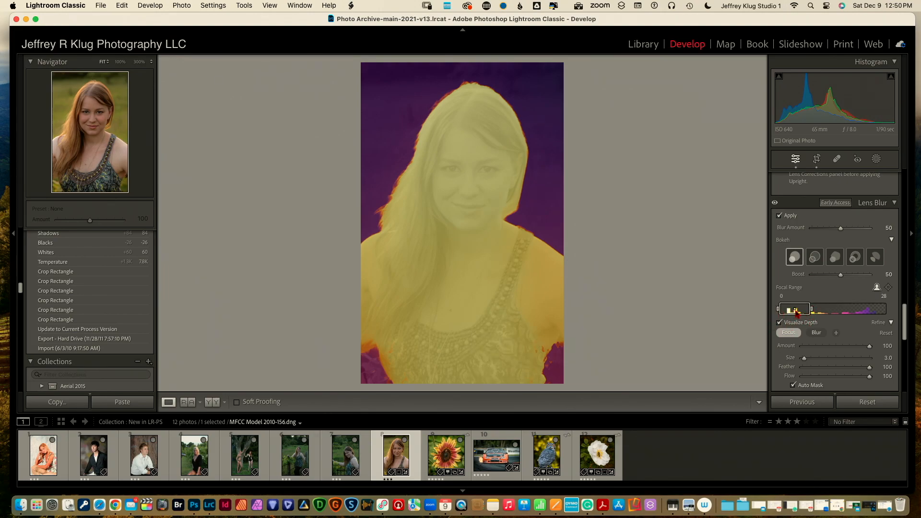
pyautogui.moveTo(811, 310)
pyautogui.mouseDown()
pyautogui.moveTo(785, 313)
pyautogui.moveTo(885, 309)
pyautogui.moveTo(808, 312)
pyautogui.mouseUp()
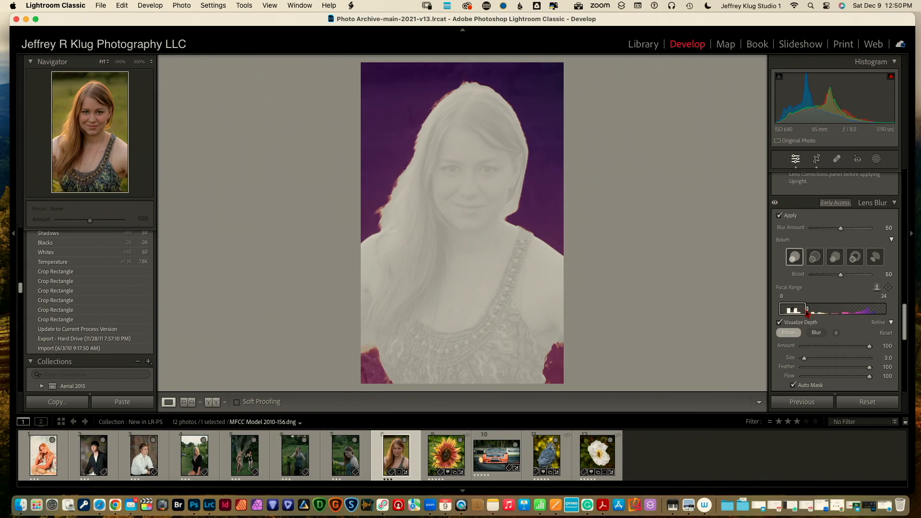
pyautogui.moveTo(808, 313); pyautogui.dragTo(803, 315)
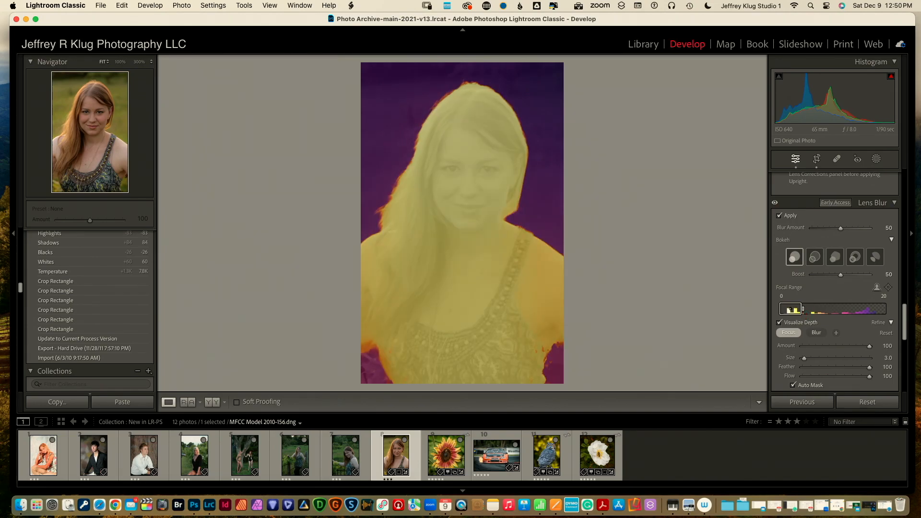
# Hide the depth map and raise the Lens Blur Amount to 93
pyautogui.click(780, 323)
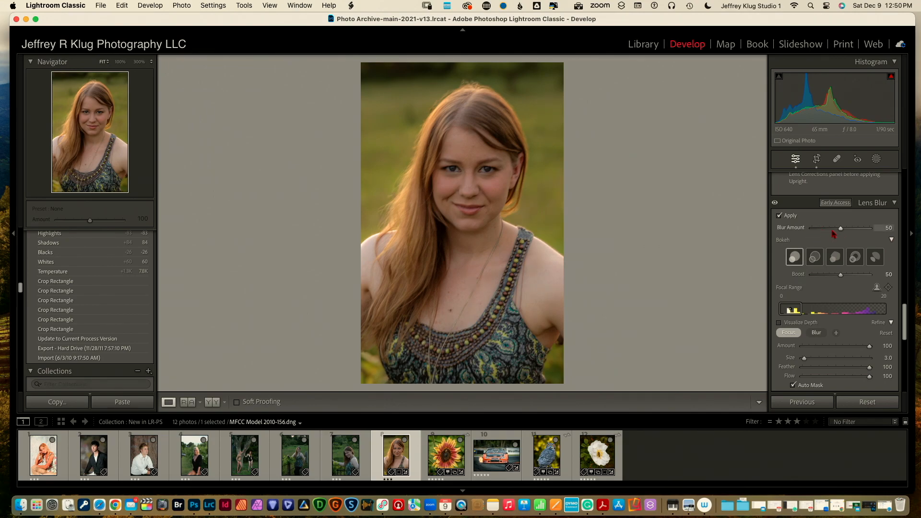
pyautogui.moveTo(841, 229); pyautogui.dragTo(870, 232)
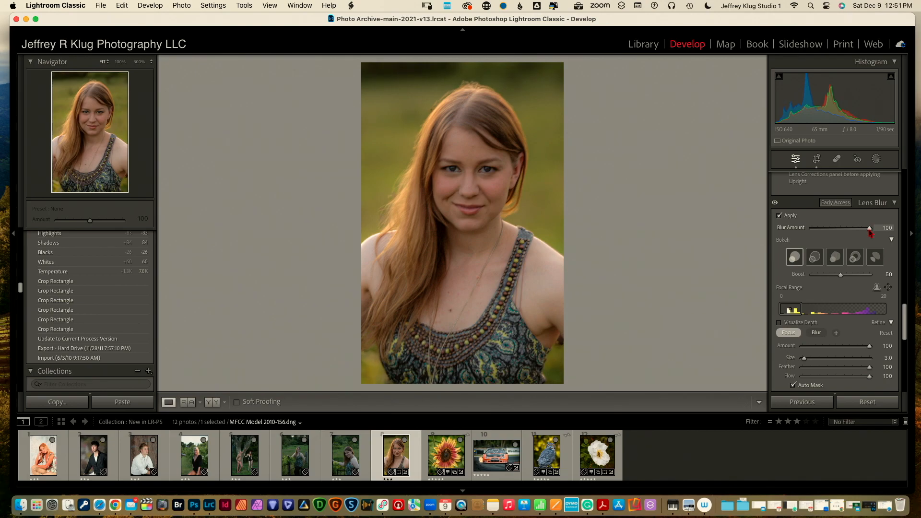
pyautogui.moveTo(869, 233); pyautogui.dragTo(866, 235)
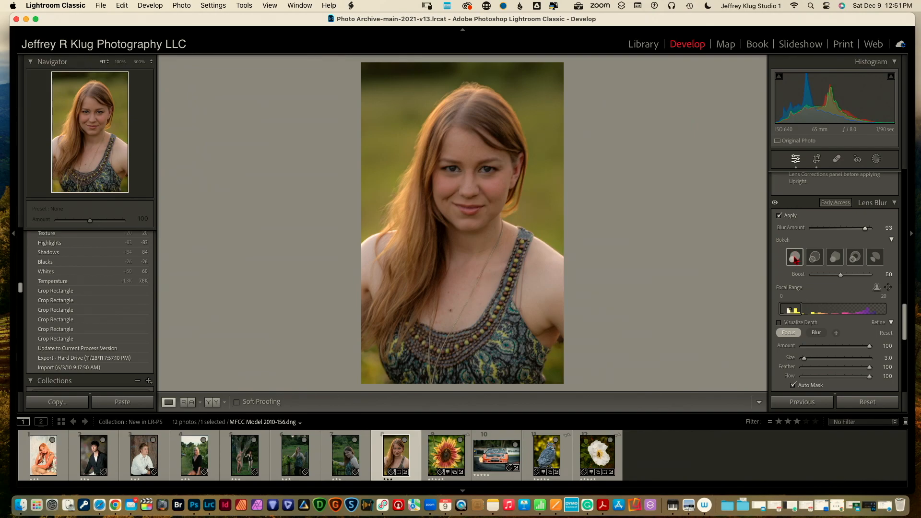
# Choose the first bokeh shape, set Boost to 53, and toggle the blur off and on to compare
pyautogui.click(815, 258)
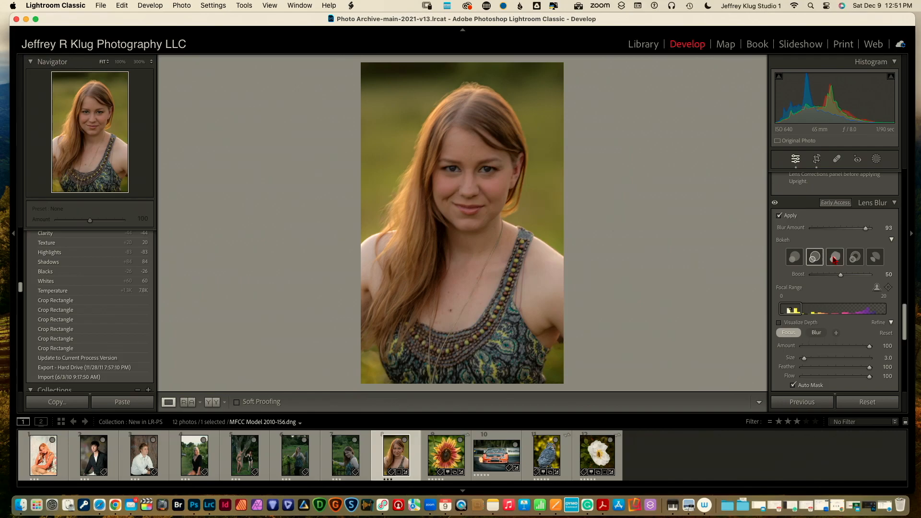
pyautogui.click(836, 258)
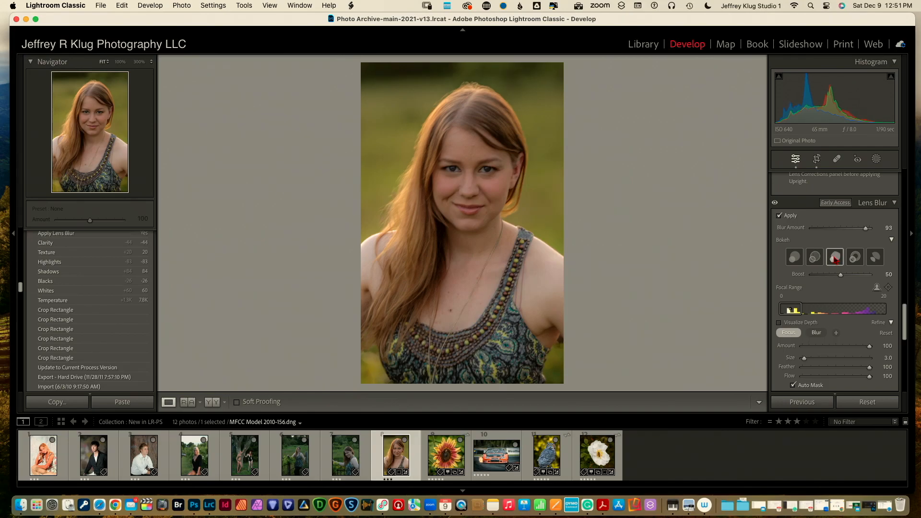
pyautogui.click(853, 259)
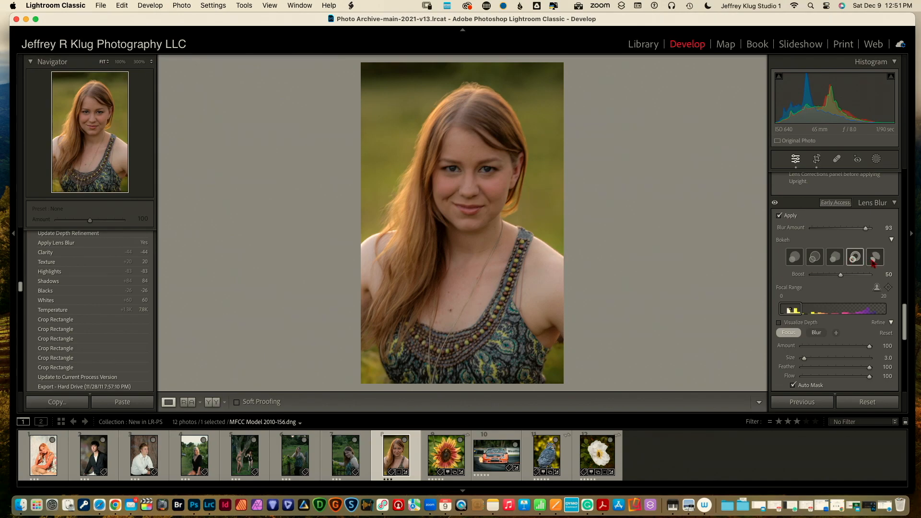
pyautogui.click(874, 261)
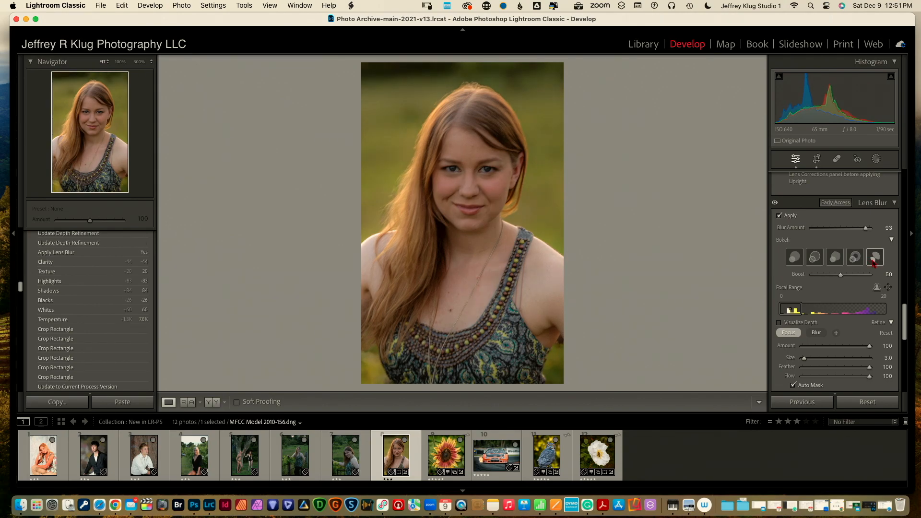
pyautogui.click(796, 261)
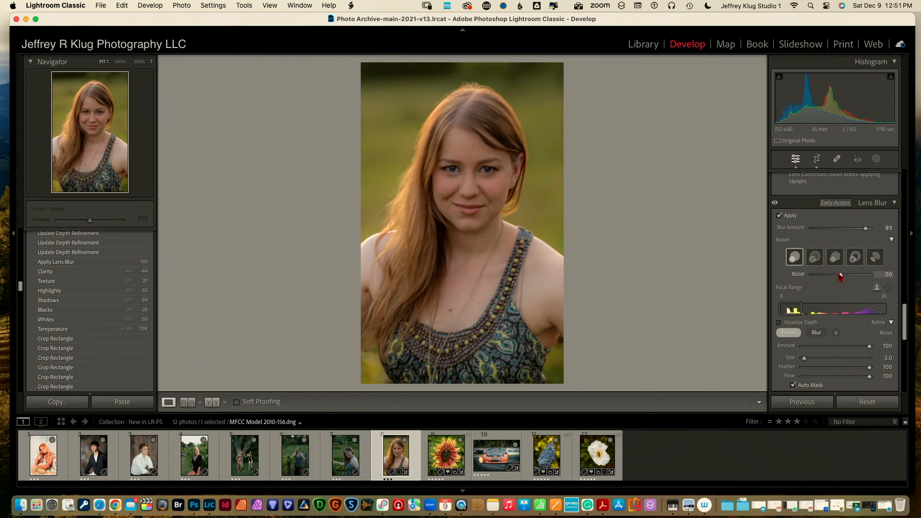
pyautogui.moveTo(840, 277)
pyautogui.mouseDown()
pyautogui.moveTo(869, 277)
pyautogui.moveTo(822, 277)
pyautogui.moveTo(870, 277)
pyautogui.moveTo(819, 277)
pyautogui.moveTo(843, 276)
pyautogui.mouseUp()
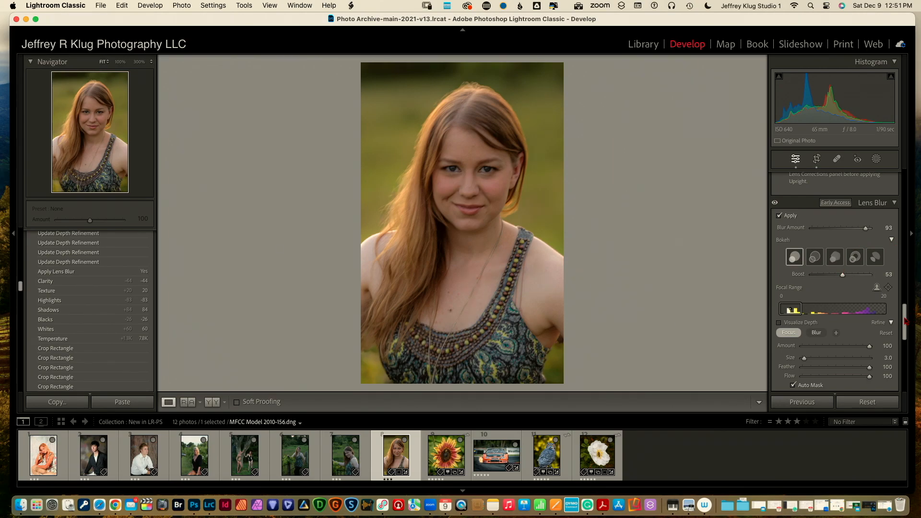
pyautogui.click(775, 204)
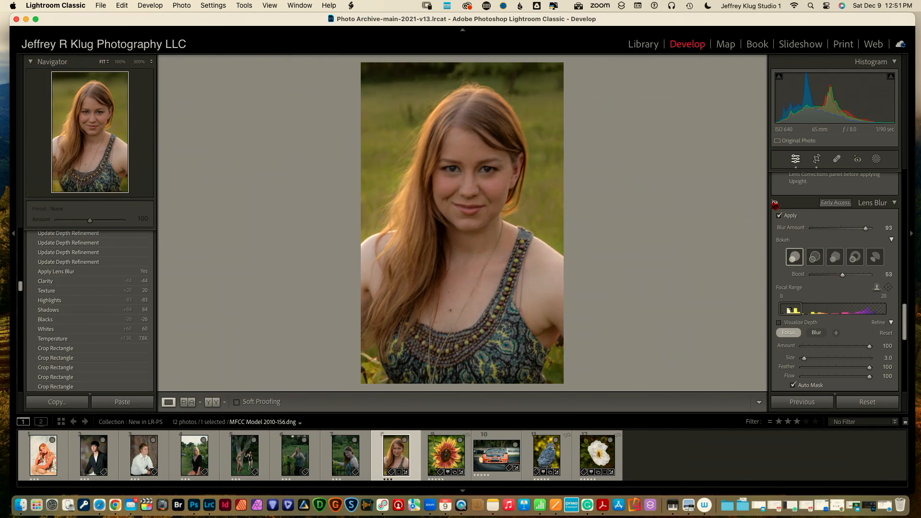
pyautogui.click(774, 204)
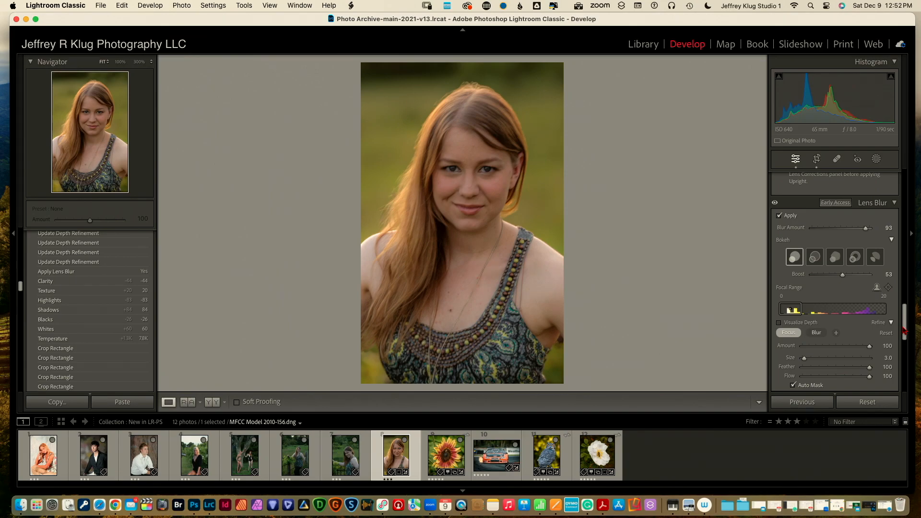
# Sample the green background as a Point Color with the eyedropper
pyautogui.moveTo(904, 330); pyautogui.dragTo(901, 236)
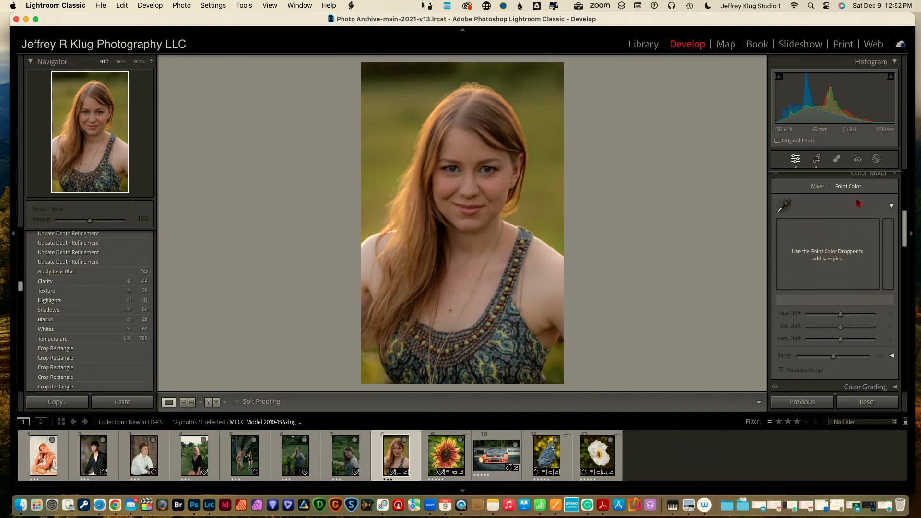
pyautogui.click(784, 205)
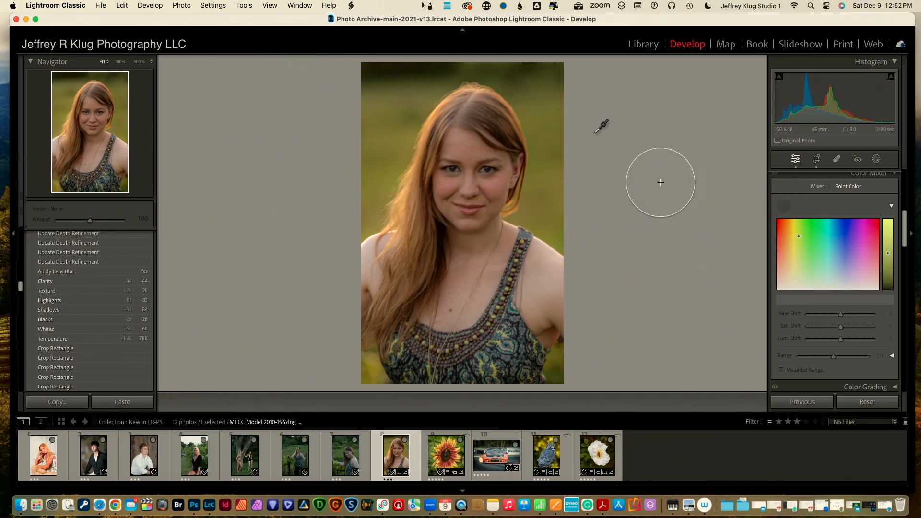
pyautogui.click(544, 135)
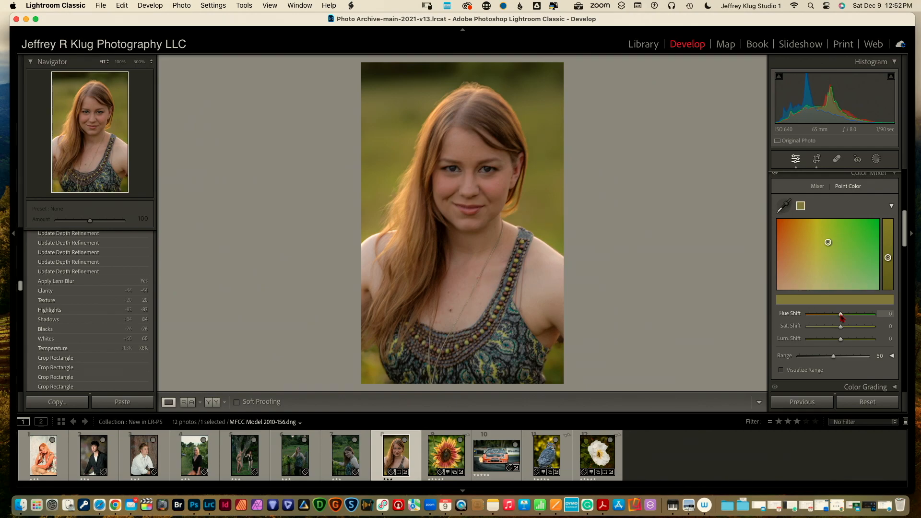
# Set the background point colour to Hue Shift -1, Sat. Shift 16 and Lum. Shift -43
pyautogui.moveTo(841, 317); pyautogui.dragTo(802, 315)
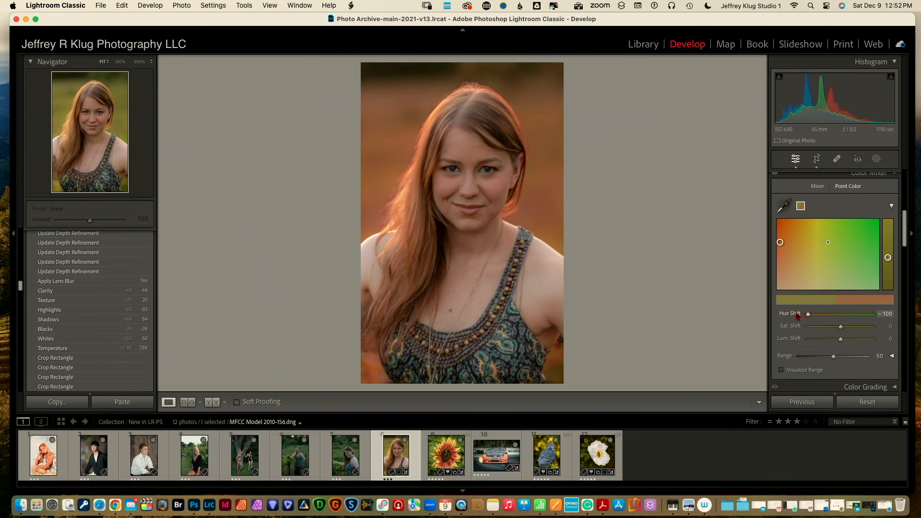
pyautogui.moveTo(807, 316); pyautogui.dragTo(841, 318)
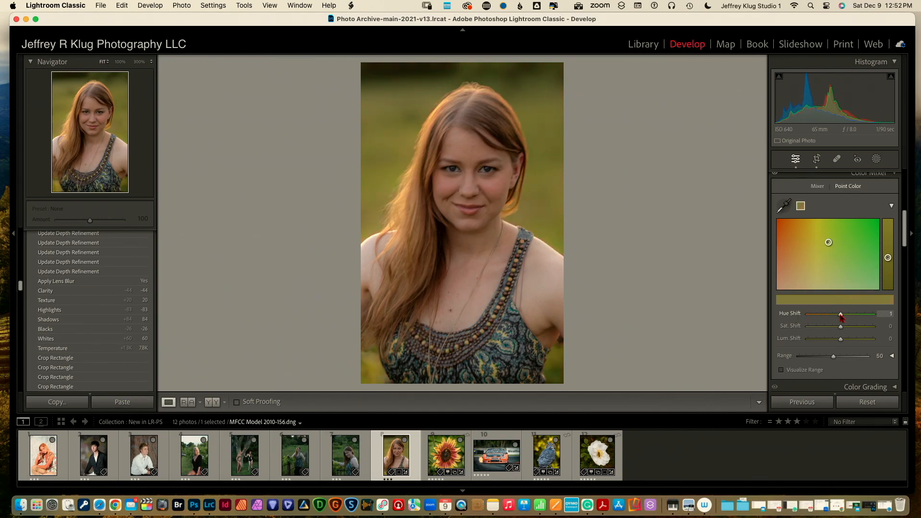
pyautogui.moveTo(841, 318); pyautogui.dragTo(841, 318)
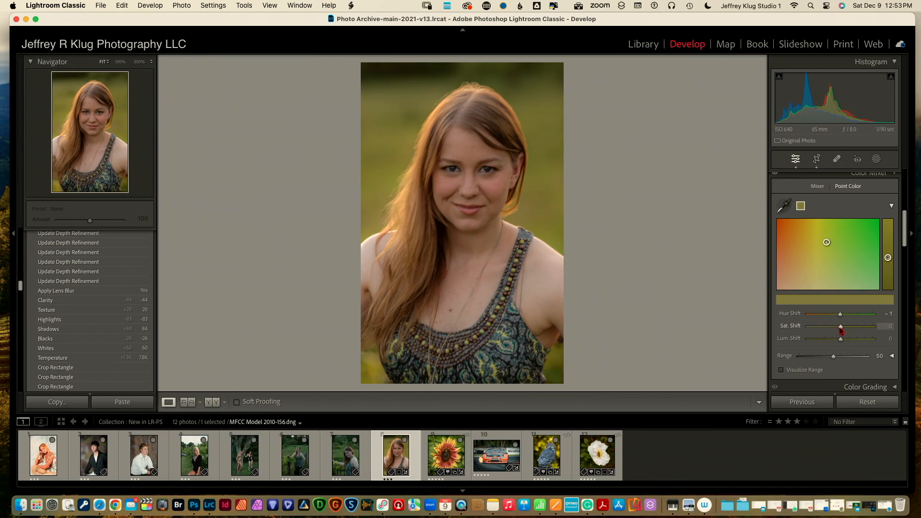
pyautogui.moveTo(840, 330)
pyautogui.mouseDown()
pyautogui.moveTo(863, 330)
pyautogui.moveTo(794, 336)
pyautogui.moveTo(862, 329)
pyautogui.moveTo(843, 331)
pyautogui.mouseUp()
pyautogui.moveTo(843, 331); pyautogui.dragTo(846, 331)
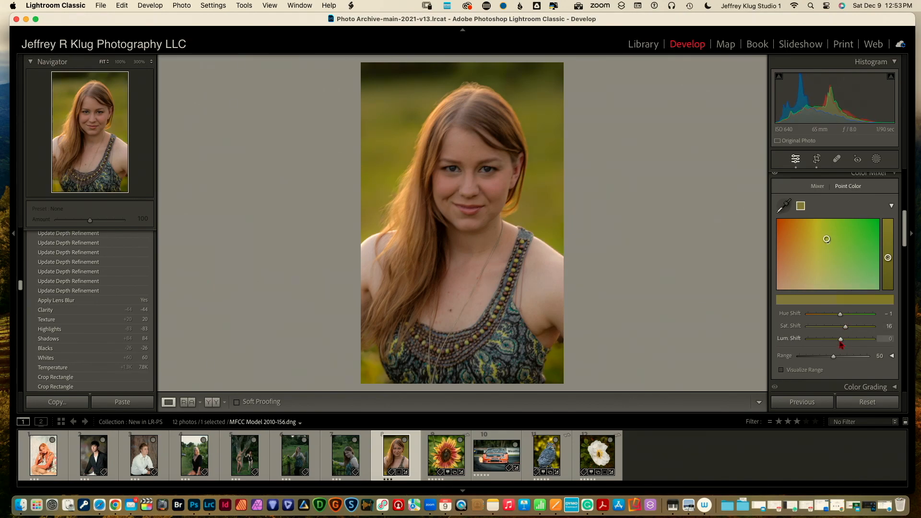
pyautogui.moveTo(841, 341)
pyautogui.mouseDown()
pyautogui.moveTo(811, 342)
pyautogui.moveTo(870, 340)
pyautogui.moveTo(827, 346)
pyautogui.mouseUp()
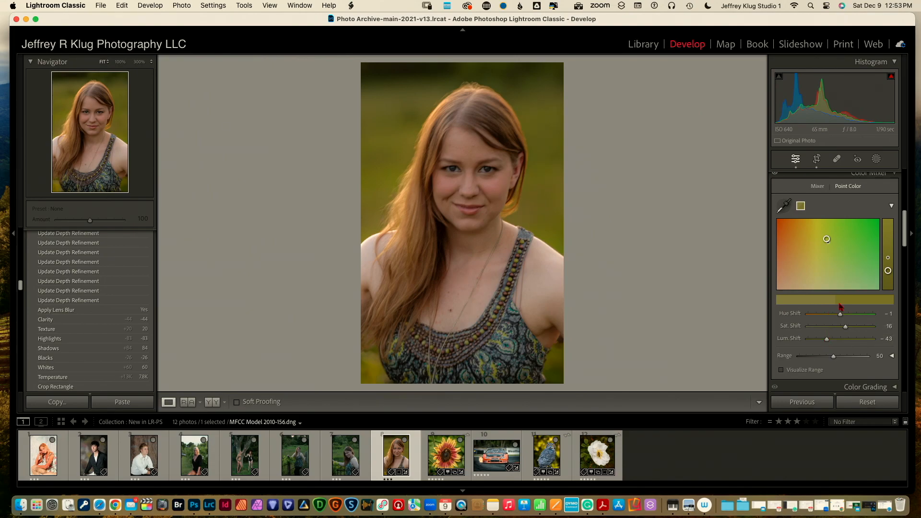
# Sample the skin near the chin as a new point colour with Hue -19, Luminance -19, Range 0
pyautogui.click(782, 206)
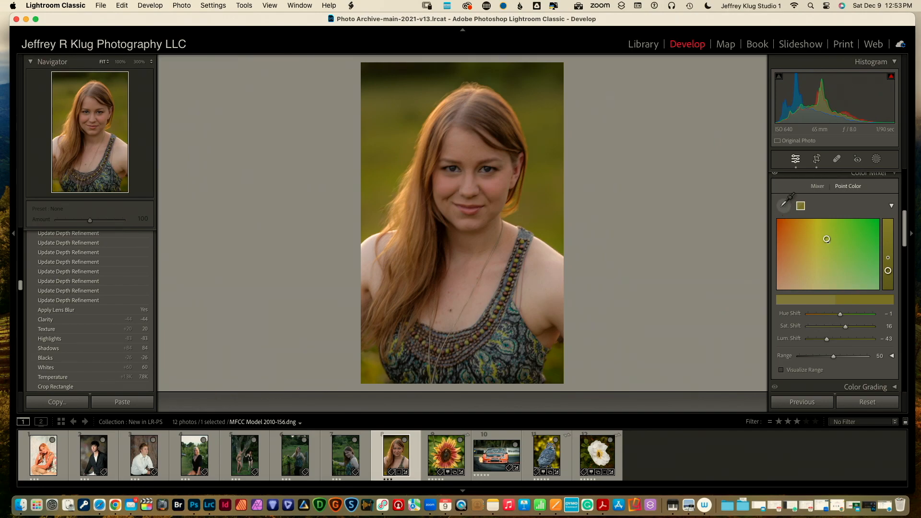
pyautogui.click(419, 183)
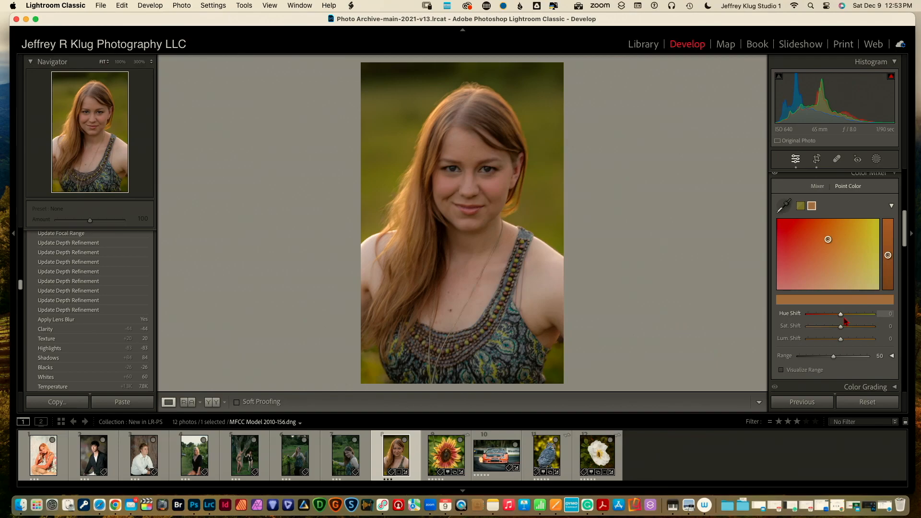
pyautogui.moveTo(841, 317); pyautogui.dragTo(811, 321)
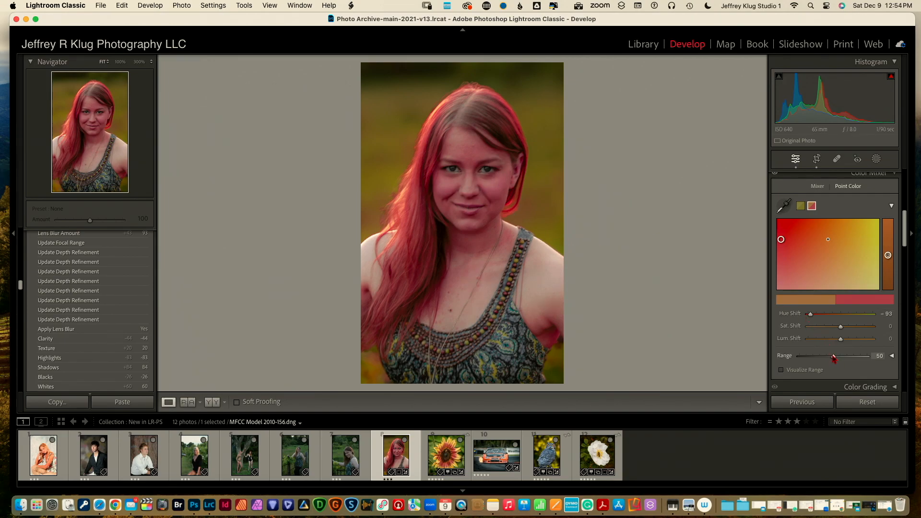
pyautogui.moveTo(834, 358); pyautogui.dragTo(795, 364)
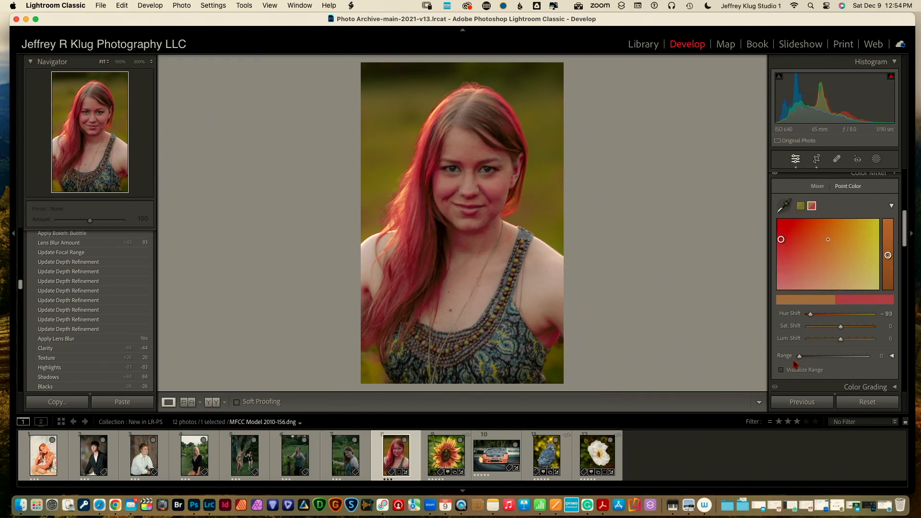
pyautogui.moveTo(811, 315)
pyautogui.mouseDown()
pyautogui.moveTo(838, 318)
pyautogui.moveTo(857, 328)
pyautogui.moveTo(840, 338)
pyautogui.moveTo(871, 343)
pyautogui.moveTo(834, 348)
pyautogui.mouseUp()
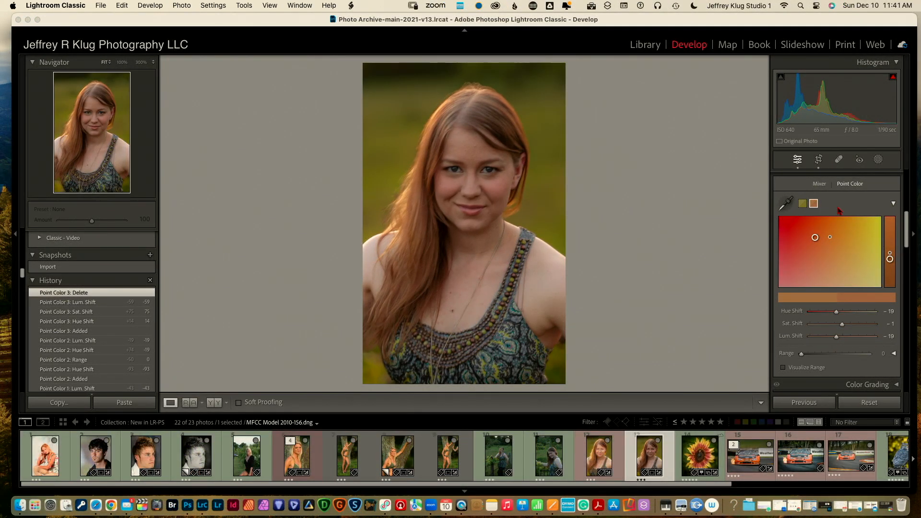
# Sample a colour near the dress bottom and set Hue +32, Saturation +61, Luminance -52
pyautogui.click(786, 206)
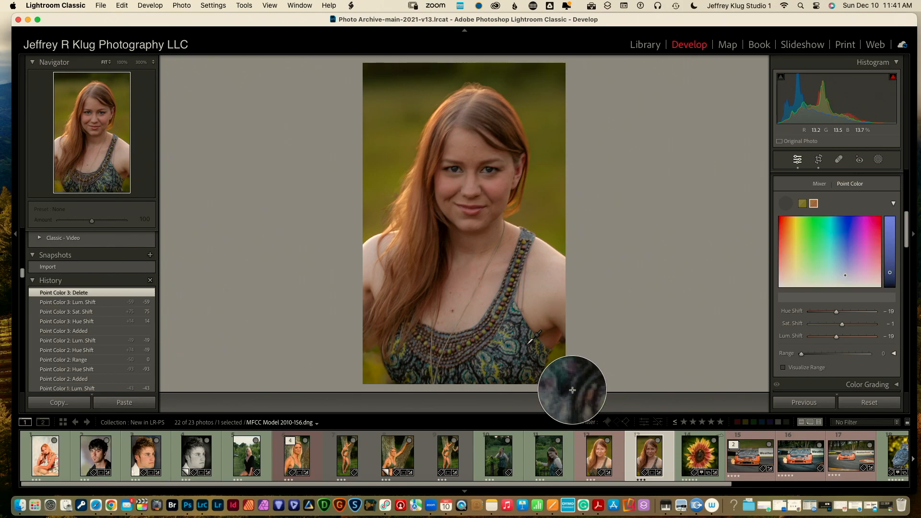
pyautogui.click(529, 344)
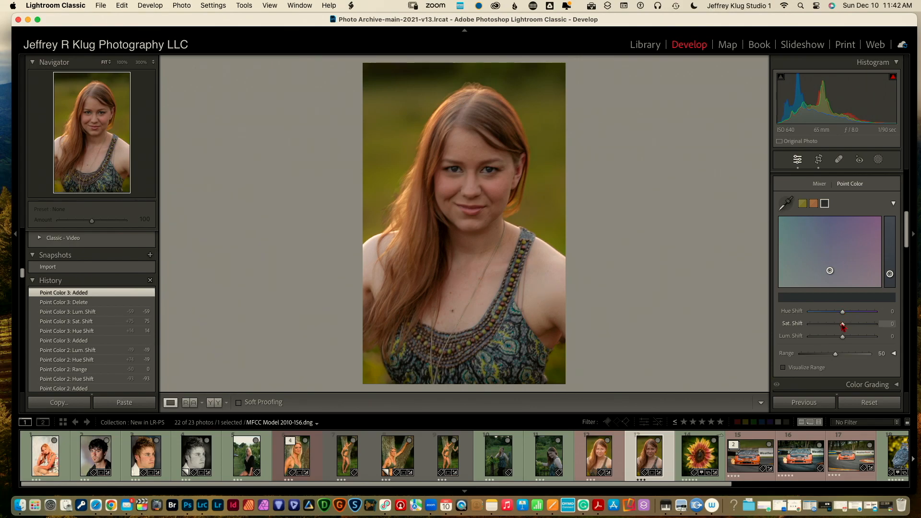
pyautogui.moveTo(843, 325)
pyautogui.mouseDown()
pyautogui.moveTo(865, 325)
pyautogui.moveTo(849, 313)
pyautogui.moveTo(862, 313)
pyautogui.moveTo(813, 314)
pyautogui.moveTo(874, 312)
pyautogui.moveTo(814, 314)
pyautogui.moveTo(854, 313)
pyautogui.mouseUp()
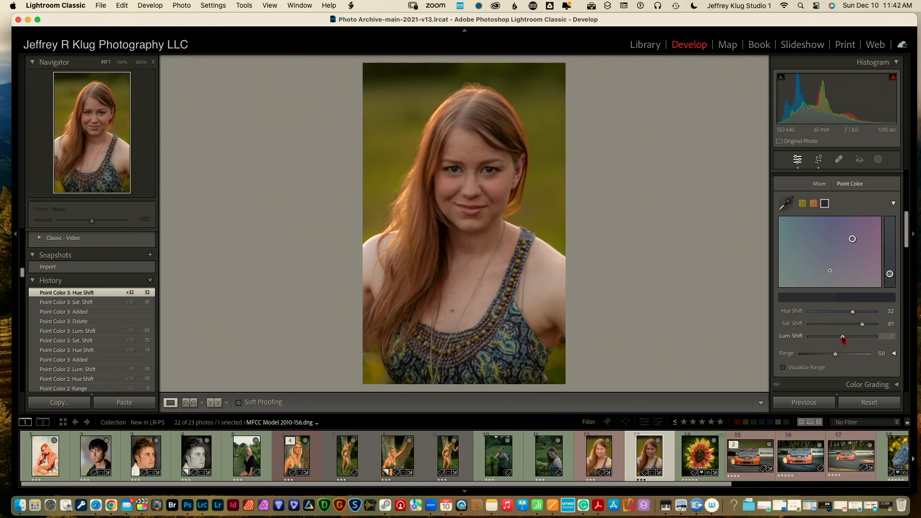
pyautogui.moveTo(843, 338)
pyautogui.mouseDown()
pyautogui.moveTo(855, 338)
pyautogui.moveTo(825, 341)
pyautogui.mouseUp()
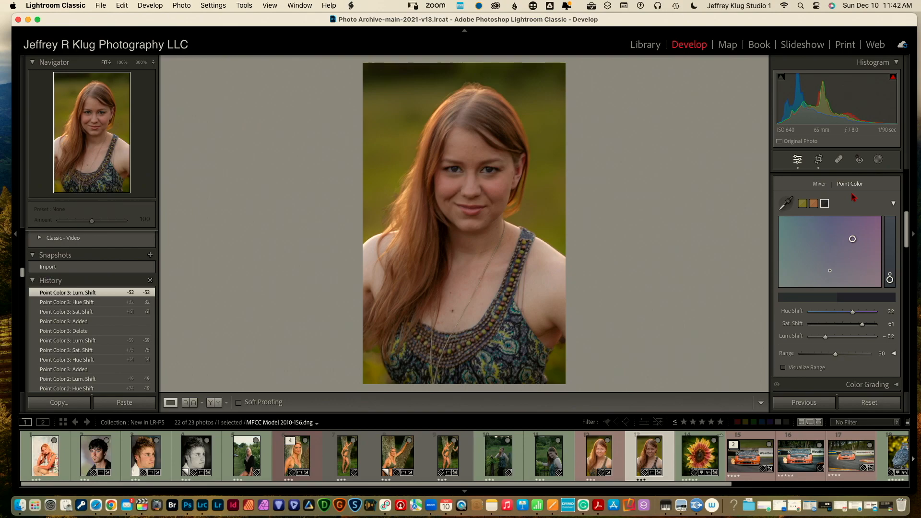
# Create a Subject mask for the woman and set Exposure 0.16, Shadows 24 and Temperature 17
pyautogui.click(879, 161)
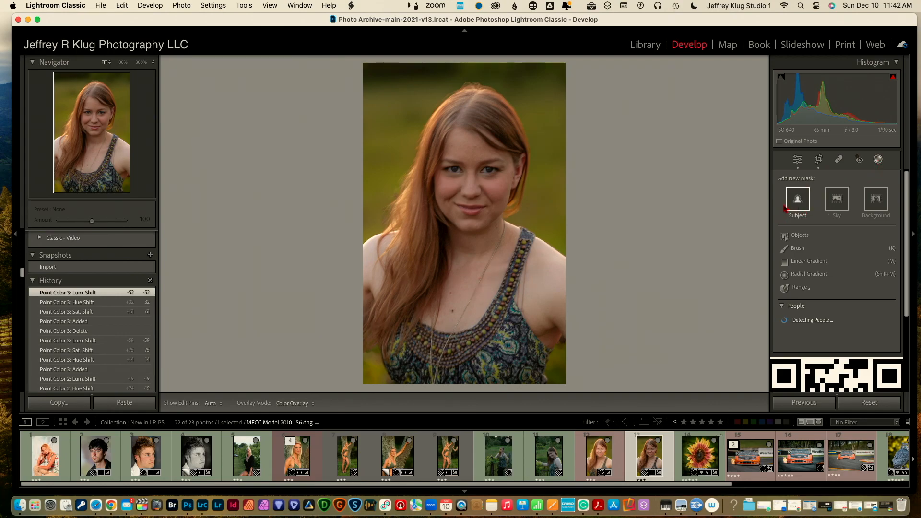
pyautogui.click(798, 201)
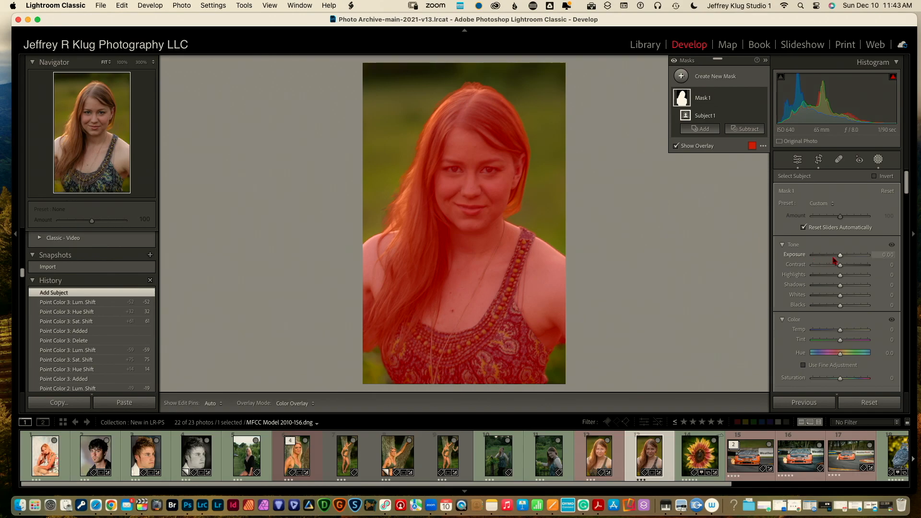
pyautogui.moveTo(842, 257); pyautogui.dragTo(848, 287)
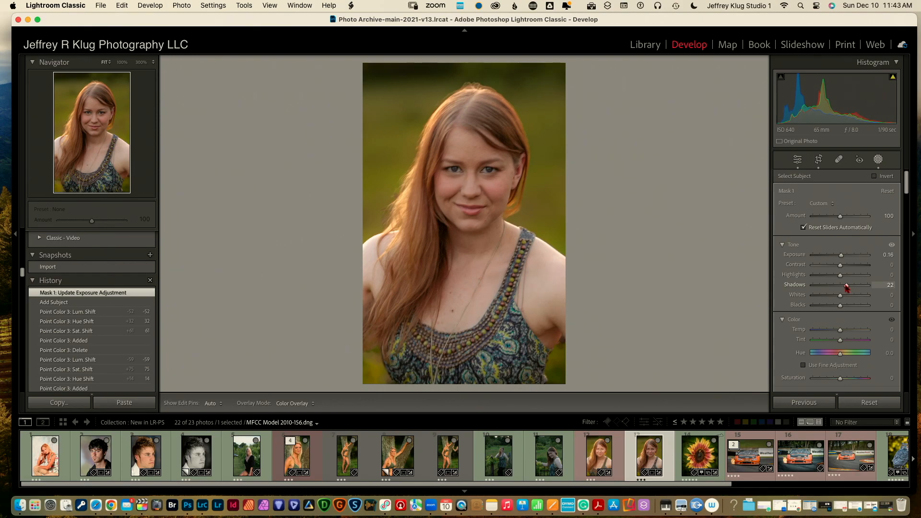
pyautogui.moveTo(847, 287); pyautogui.dragTo(847, 287)
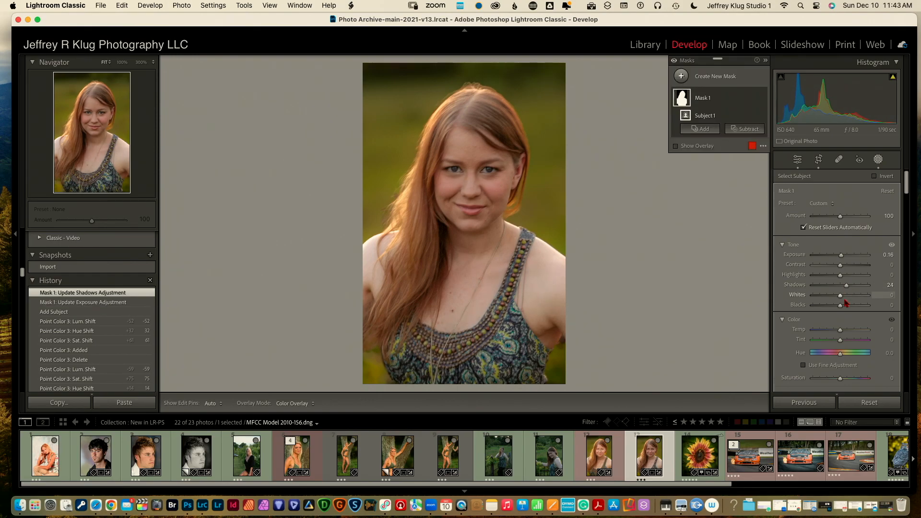
pyautogui.moveTo(840, 331); pyautogui.dragTo(845, 332)
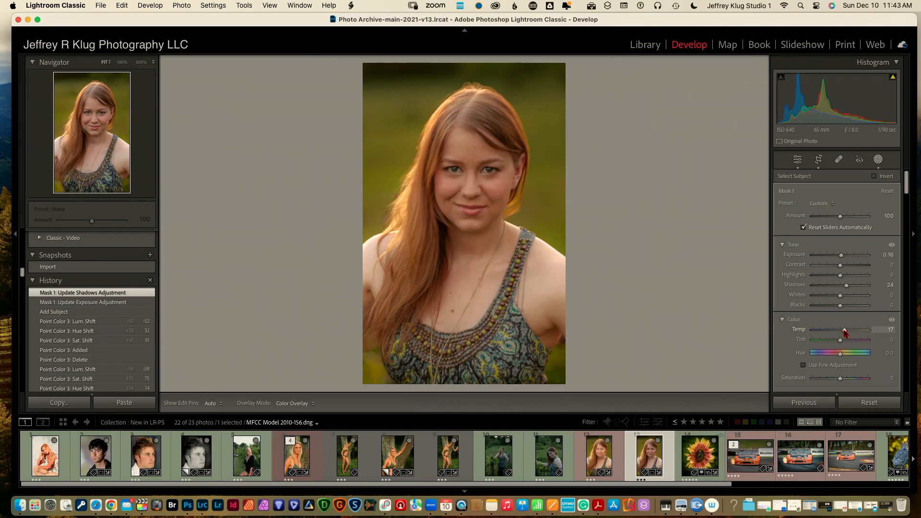
pyautogui.moveTo(845, 332); pyautogui.dragTo(845, 332)
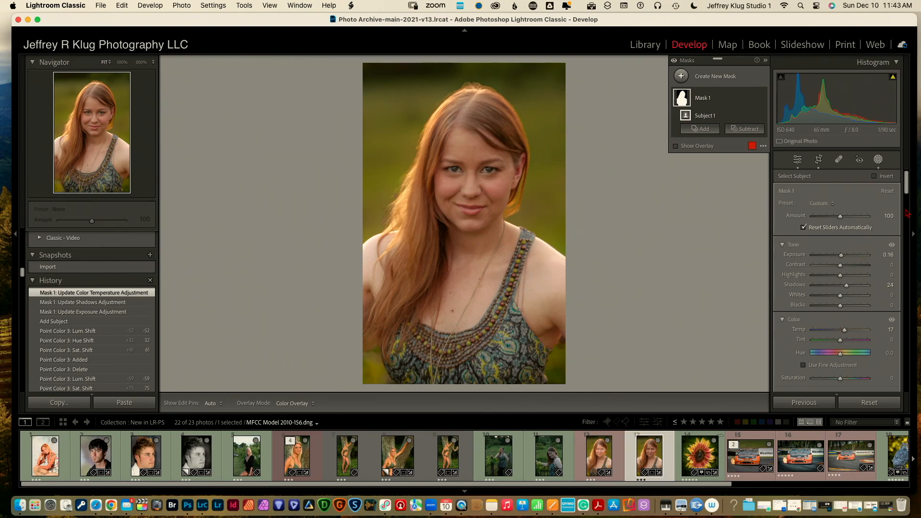
pyautogui.moveTo(906, 185); pyautogui.dragTo(906, 204)
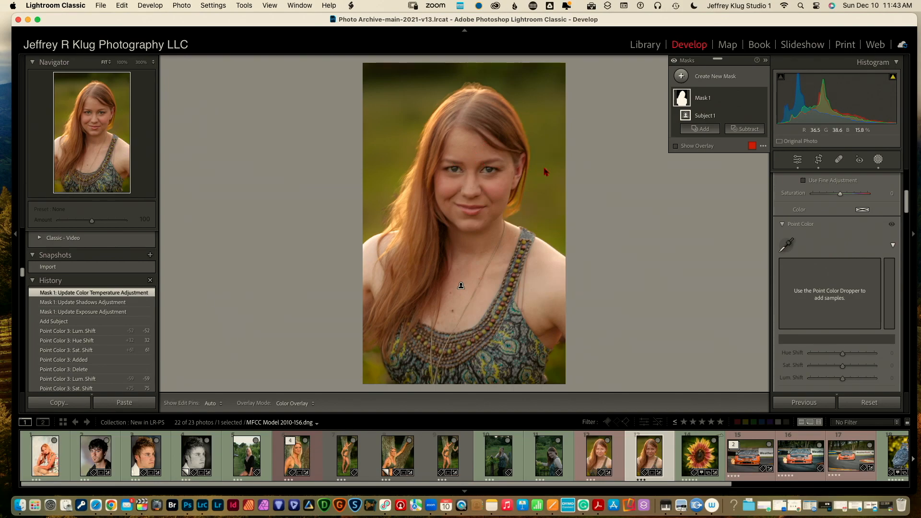
# Sample the cheek skin with Point Color (Hue +4, Saturation +3, Luminance +22), then exit masking
pyautogui.click(787, 246)
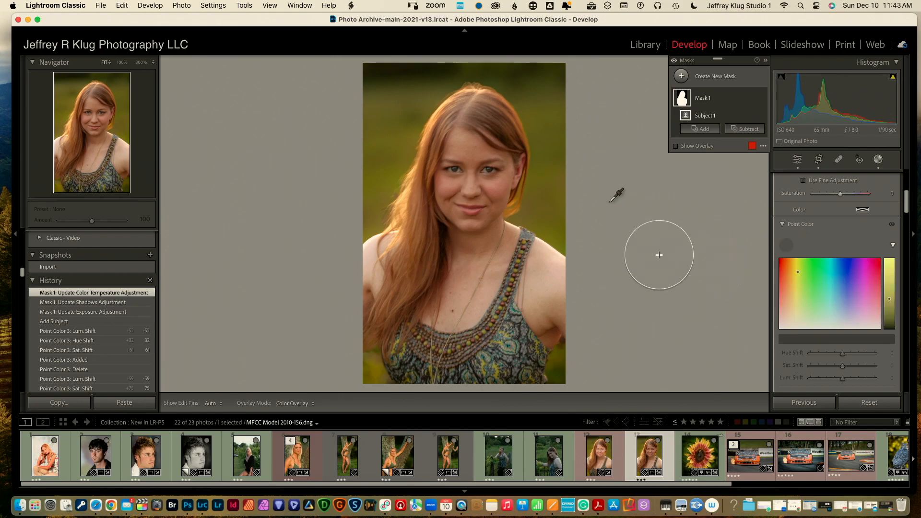
pyautogui.click(514, 201)
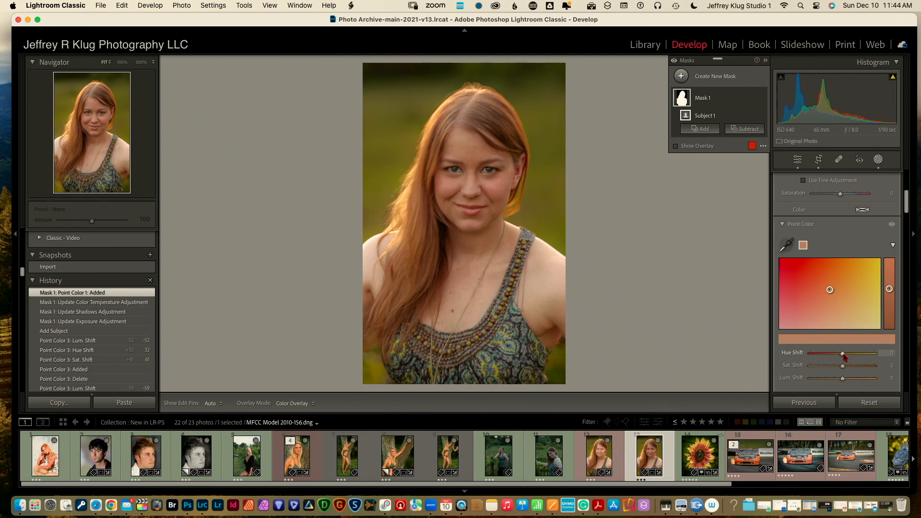
pyautogui.moveTo(843, 355)
pyautogui.mouseDown()
pyautogui.moveTo(858, 356)
pyautogui.moveTo(835, 359)
pyautogui.moveTo(844, 357)
pyautogui.moveTo(849, 380)
pyautogui.mouseUp()
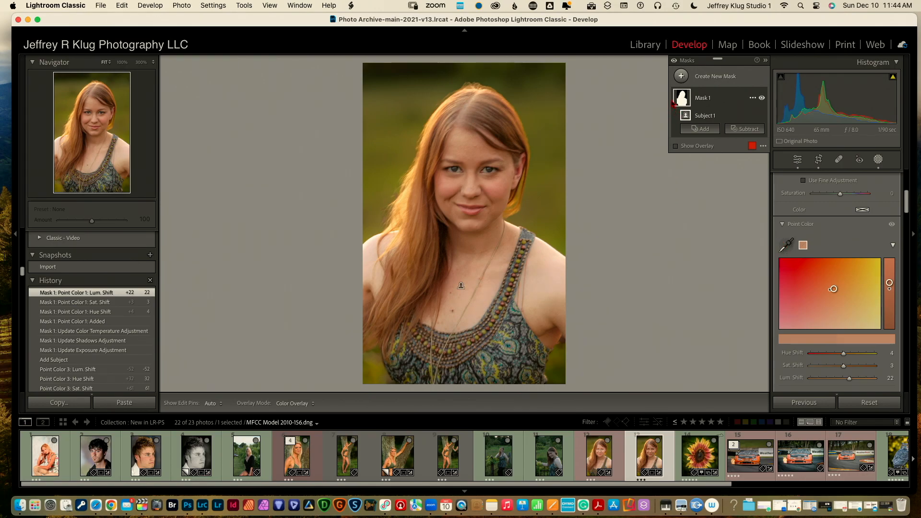
pyautogui.moveTo(682, 105)
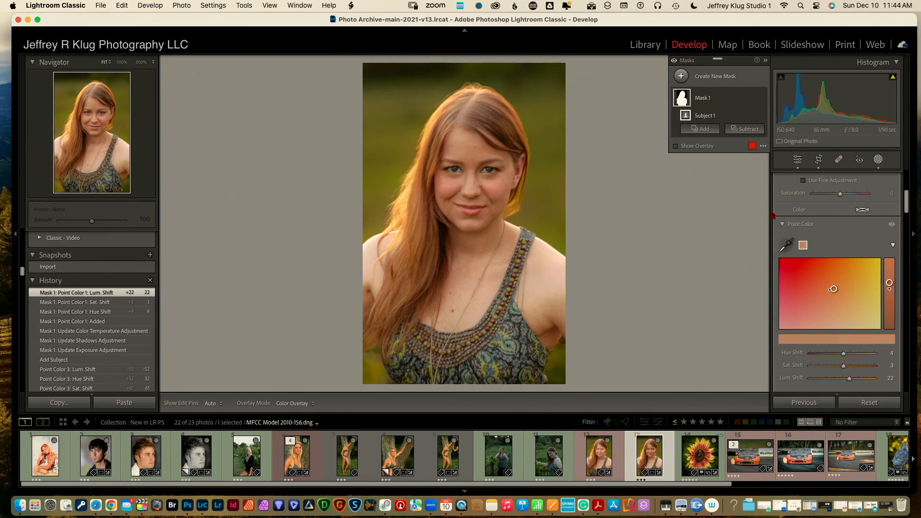
pyautogui.click(878, 160)
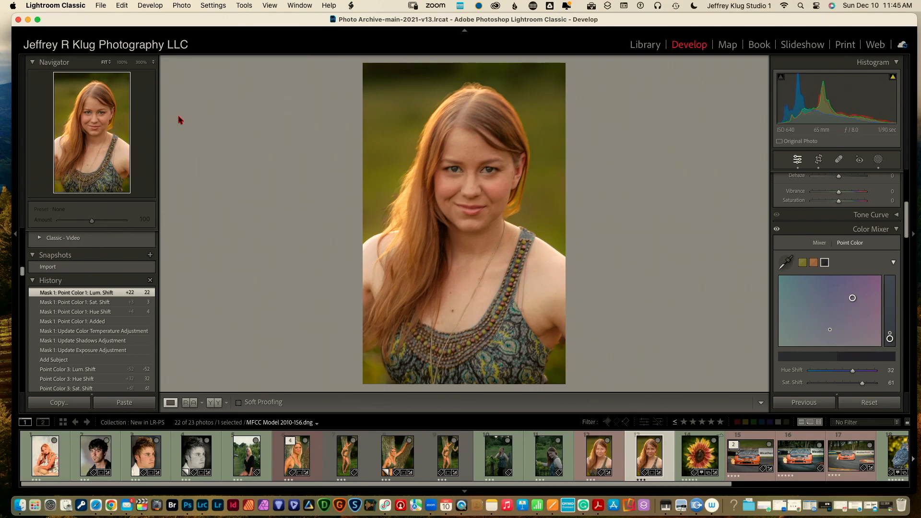
# Send the portrait via Photo > Edit In to Adobe Photoshop 2024 and bring Photoshop forward
pyautogui.click(182, 5)
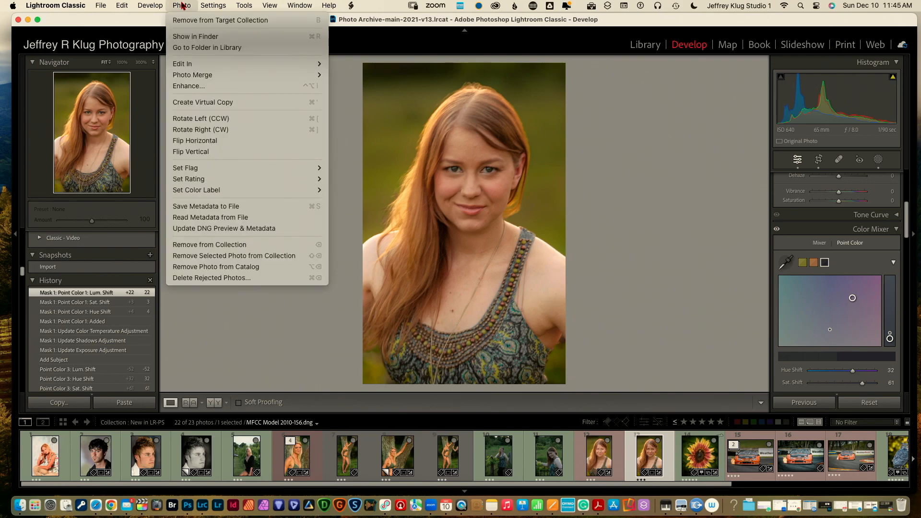
pyautogui.moveTo(198, 67)
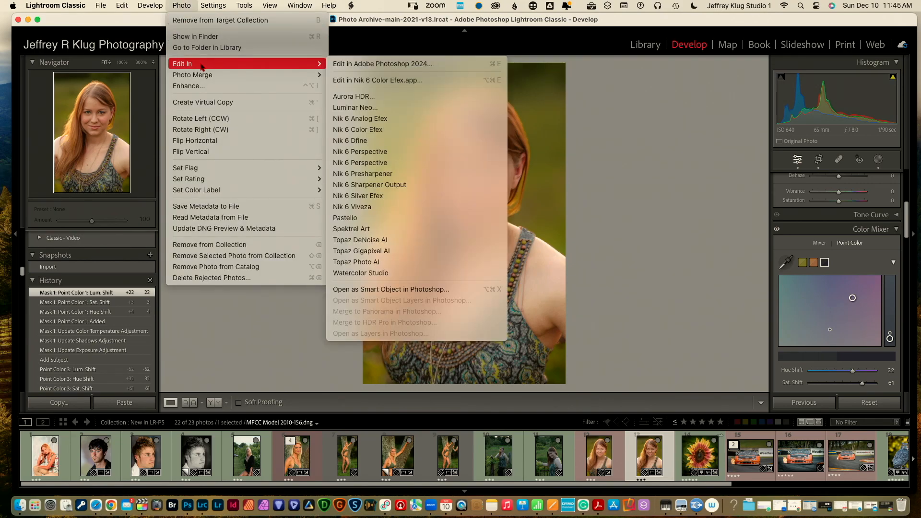
pyautogui.click(355, 64)
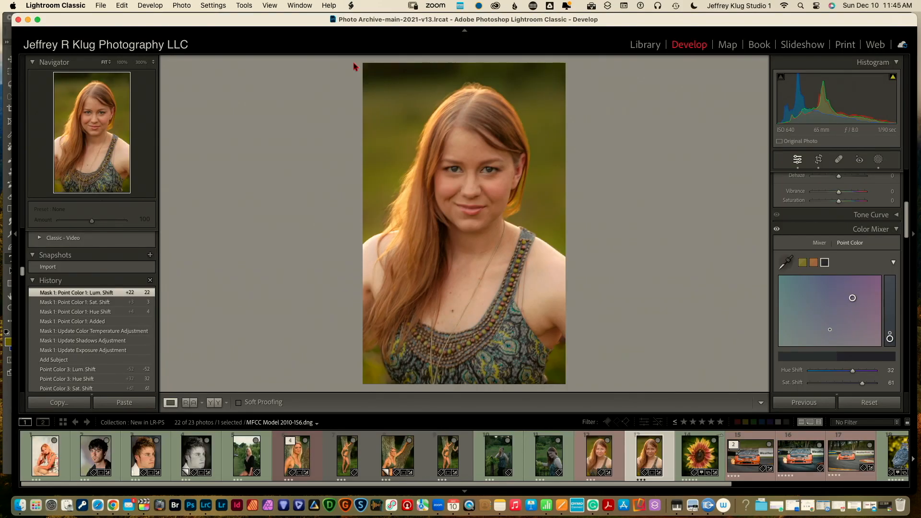
pyautogui.click(192, 499)
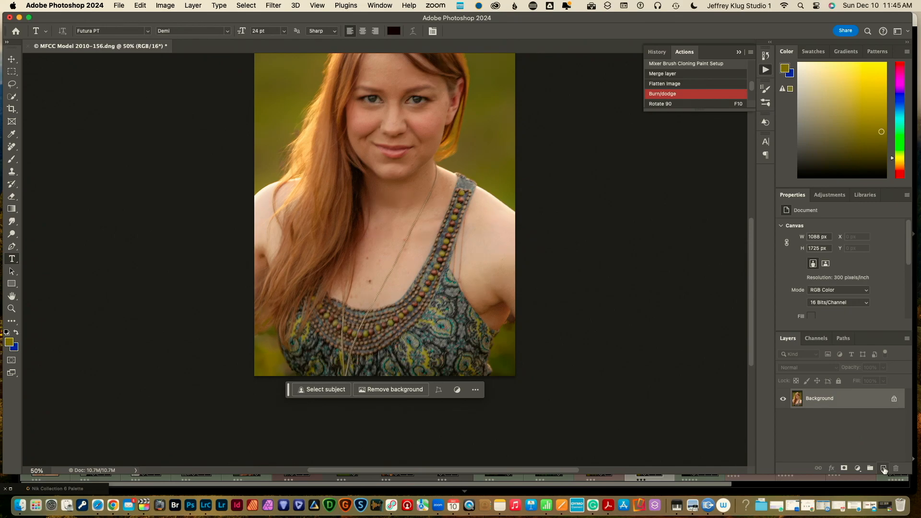
# Add an empty Layer 1 above the Background and bring up the healing tools flyout
pyautogui.click(883, 468)
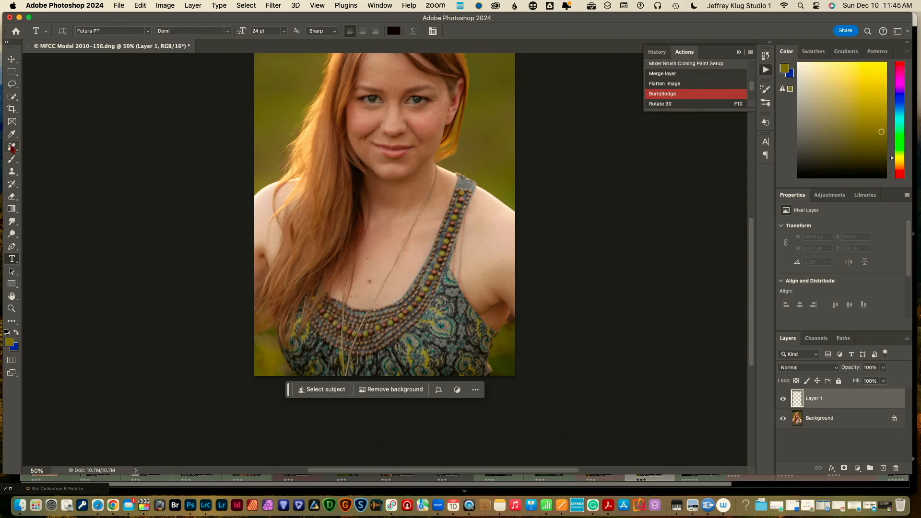
pyautogui.click(12, 148)
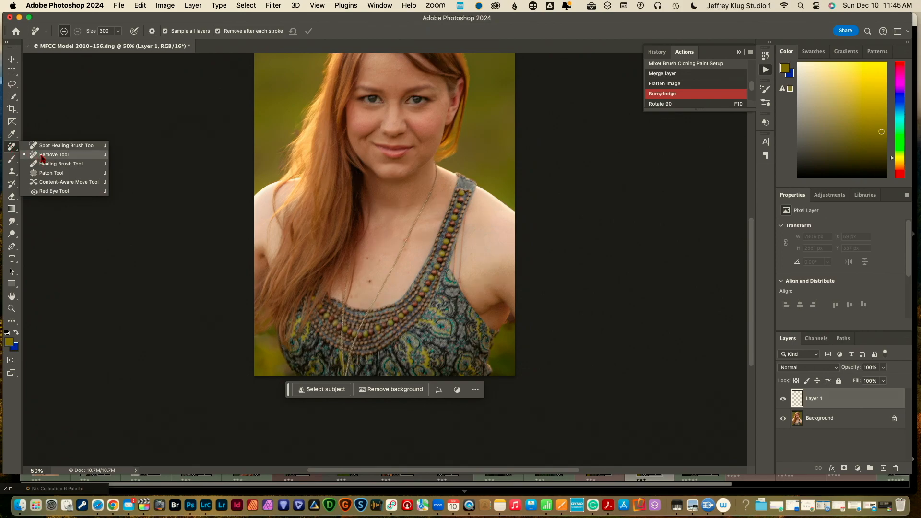
# Pick the Remove Tool, shrink its brush to 60, and zoom to 200% on the tank-top strap
pyautogui.click(42, 155)
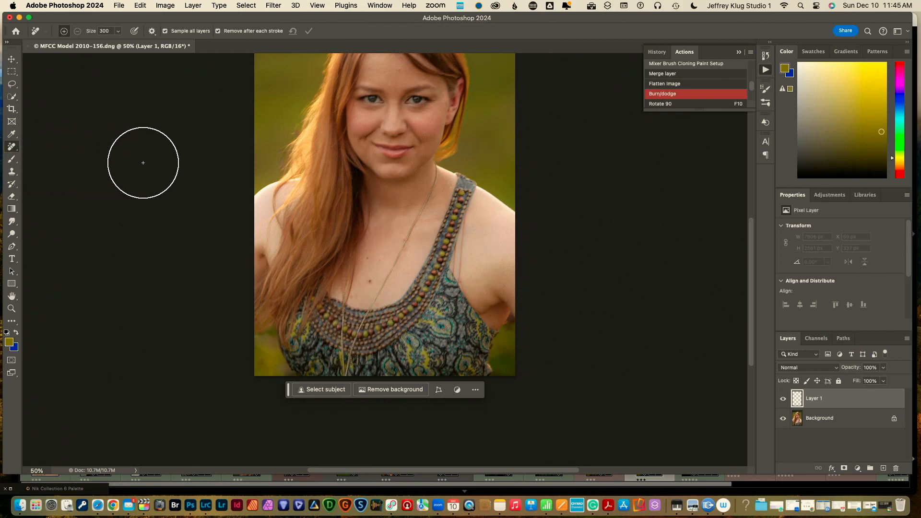
pyautogui.press('[')
pyautogui.press('[')
pyautogui.press('[')
pyautogui.press('[')
pyautogui.press('[')
pyautogui.press('[')
pyautogui.press('[')
pyautogui.press('[')
pyautogui.press('[')
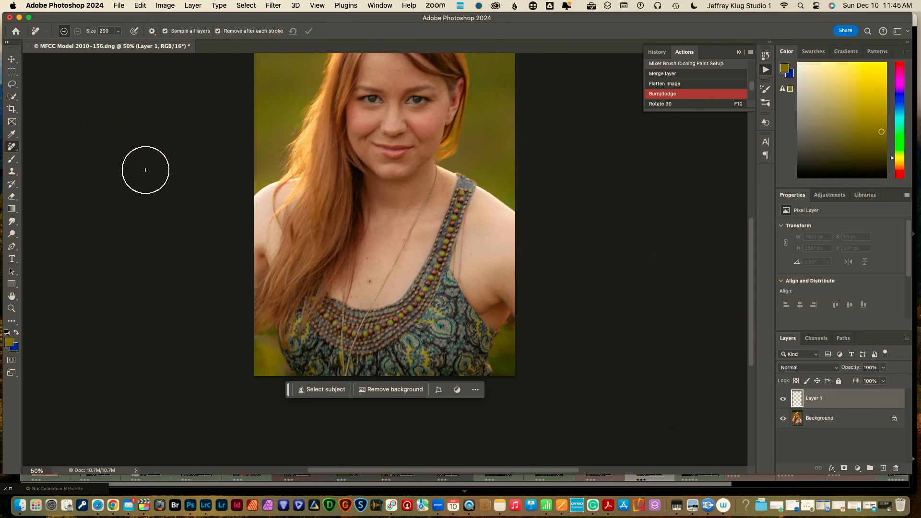
pyautogui.press('[')
pyautogui.press('[')
pyautogui.press('[')
pyautogui.press('[')
pyautogui.press('[')
pyautogui.press('[')
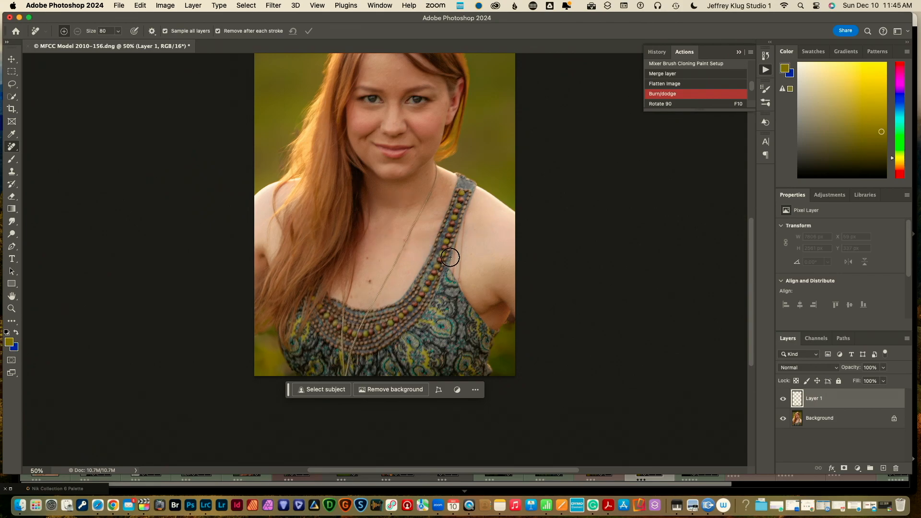
pyautogui.press('[')
pyautogui.press('z')
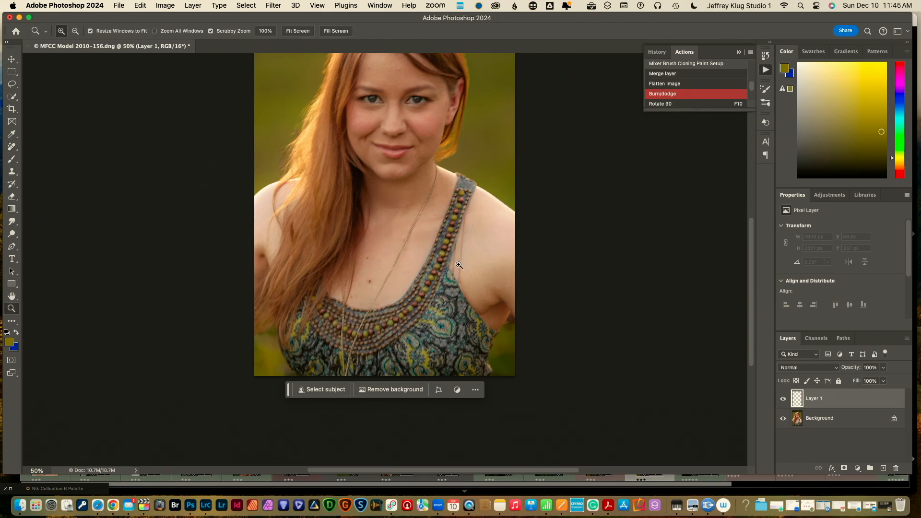
pyautogui.click(460, 265)
pyautogui.click(460, 265)
pyautogui.click(459, 265)
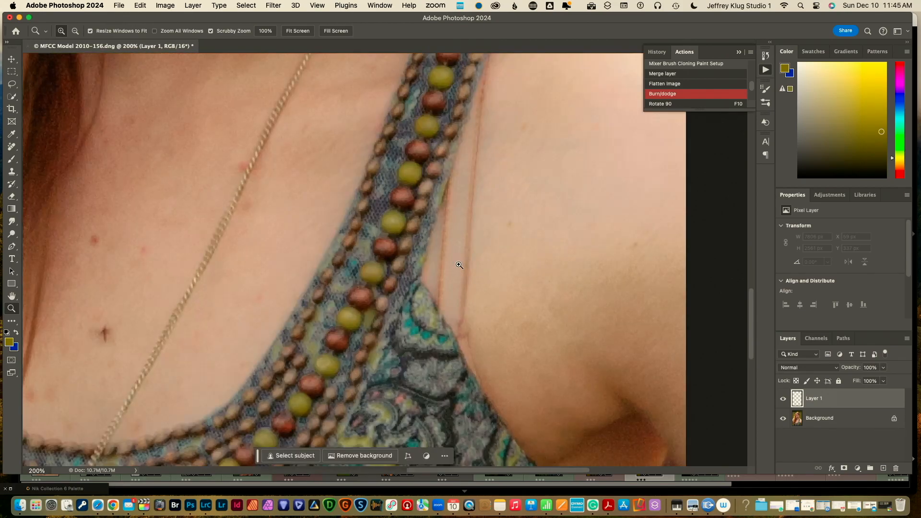
pyautogui.press('j')
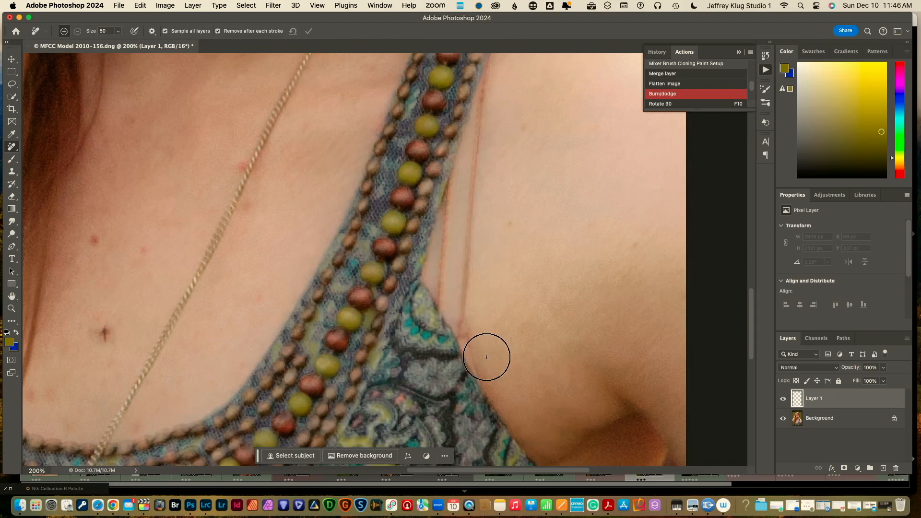
# Paint out the red lines beside the strap and the chest mole, then fit the portrait on screen
pyautogui.moveTo(489, 362)
pyautogui.mouseDown()
pyautogui.moveTo(457, 305)
pyautogui.moveTo(457, 255)
pyautogui.moveTo(462, 198)
pyautogui.moveTo(503, 78)
pyautogui.mouseUp()
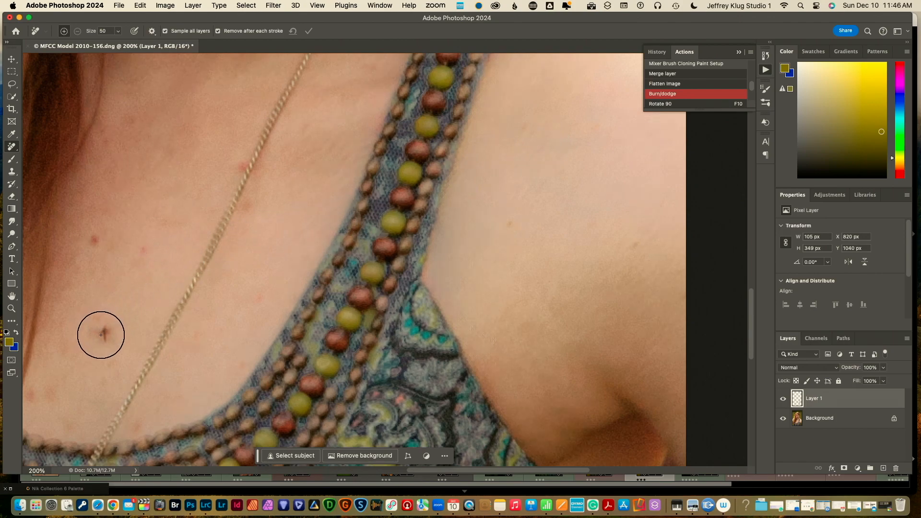
pyautogui.click(101, 334)
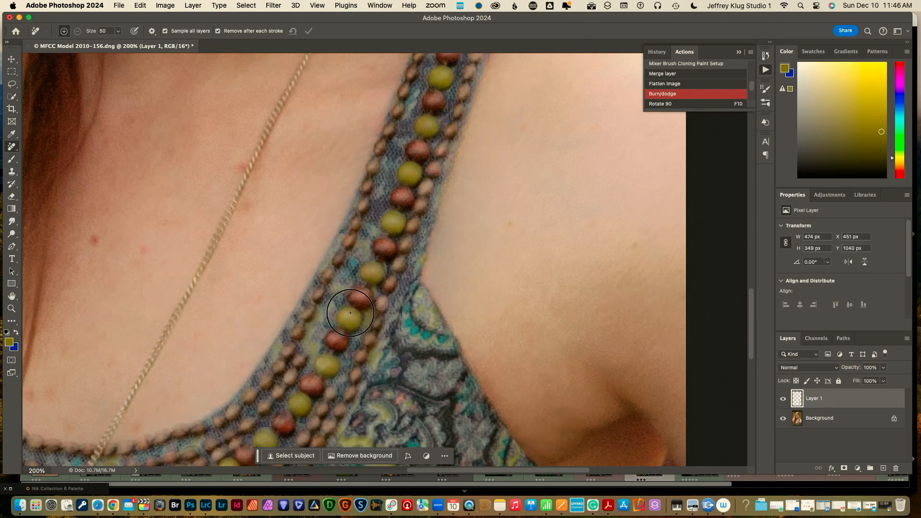
pyautogui.press('z')
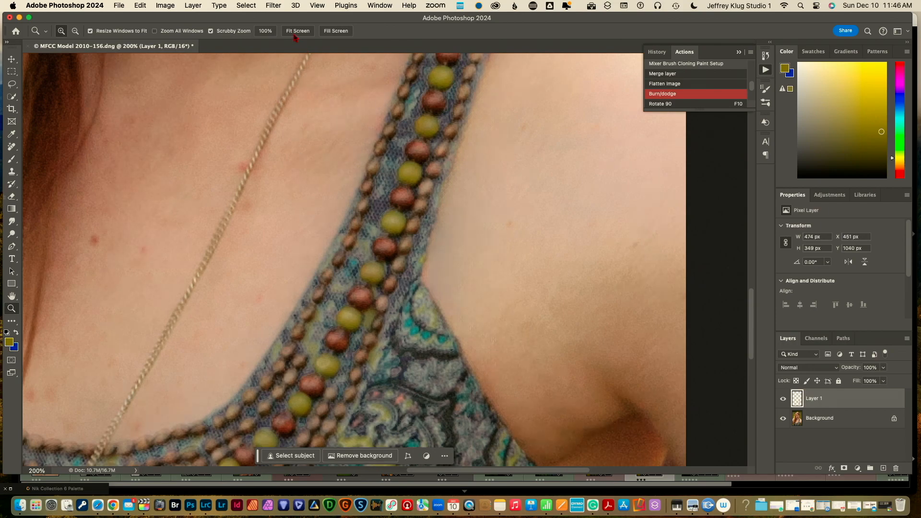
pyautogui.click(295, 31)
# Save and close the retouched portrait, then minimize Photoshop to return to Lightroom
pyautogui.press('j')
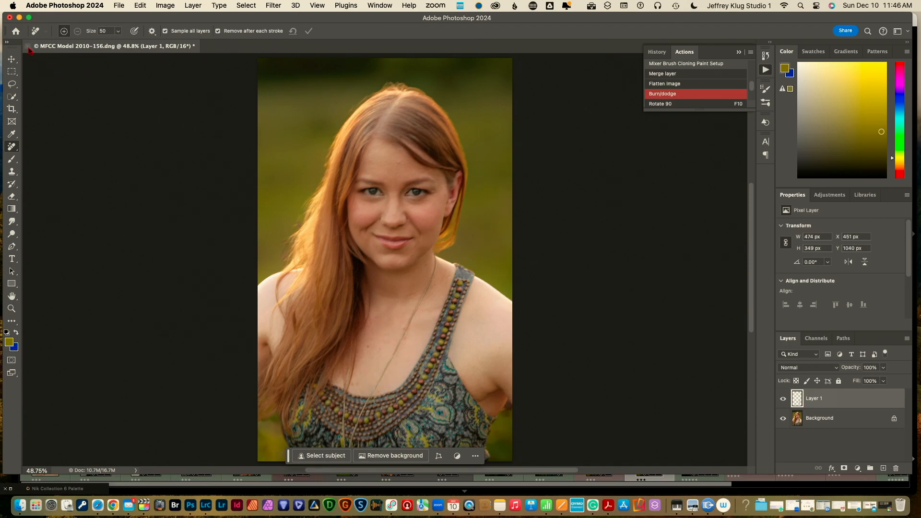
pyautogui.click(28, 46)
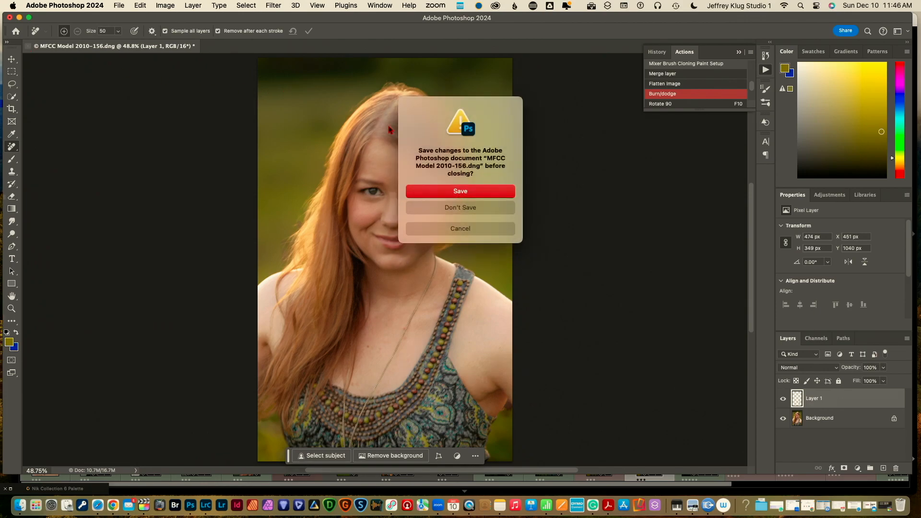
pyautogui.click(485, 194)
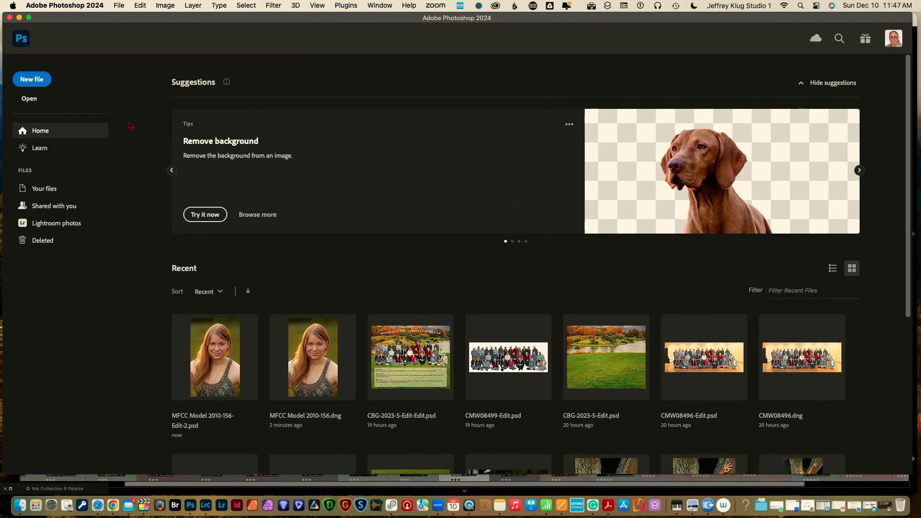
pyautogui.click(20, 17)
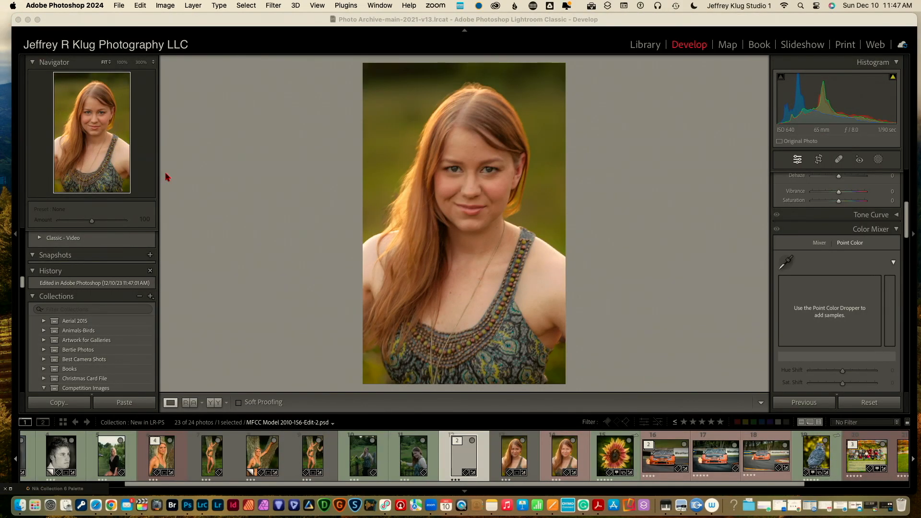
# Give the edited portrait a Post-Crop Vignetting amount of −24 in Lightroom's Effects panel
pyautogui.click(462, 459)
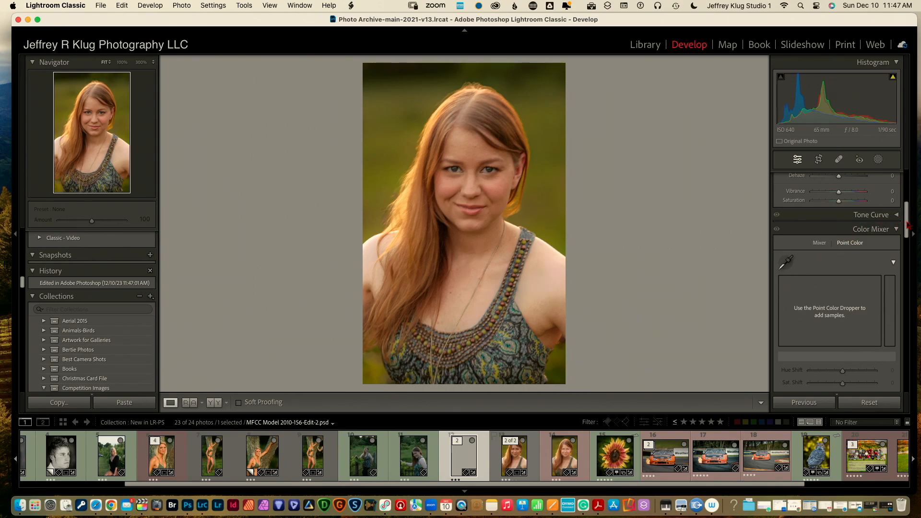
pyautogui.moveTo(908, 224); pyautogui.dragTo(913, 357)
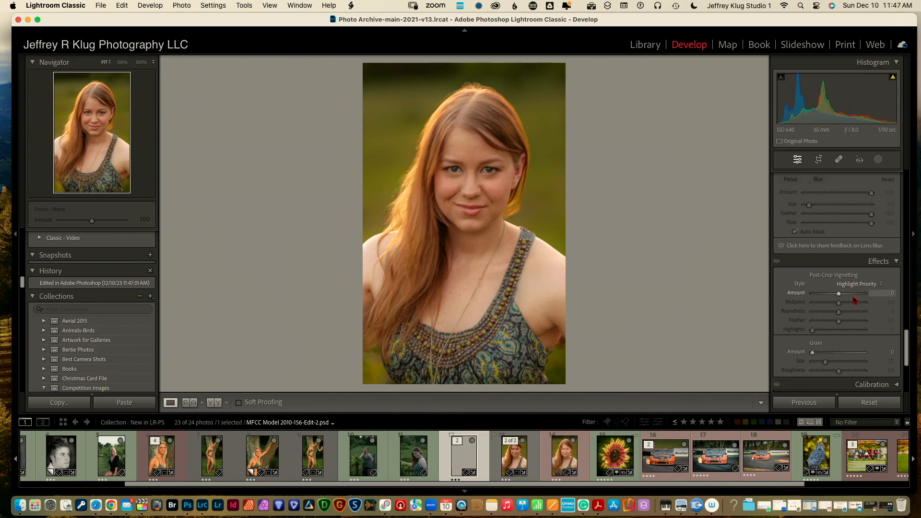
pyautogui.moveTo(838, 294); pyautogui.dragTo(829, 297)
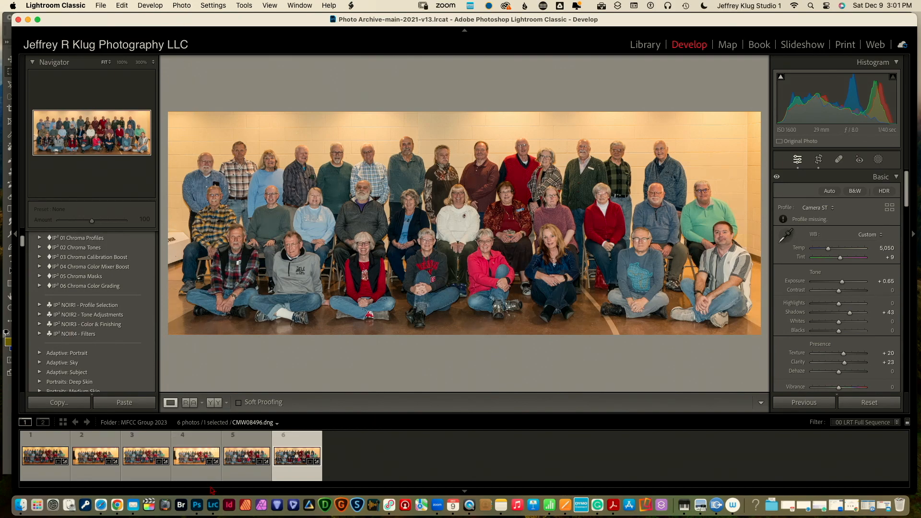
# Bring up the group photo CMW08499.dng in Photoshop and minimize the Nik Collection palette
pyautogui.click(198, 505)
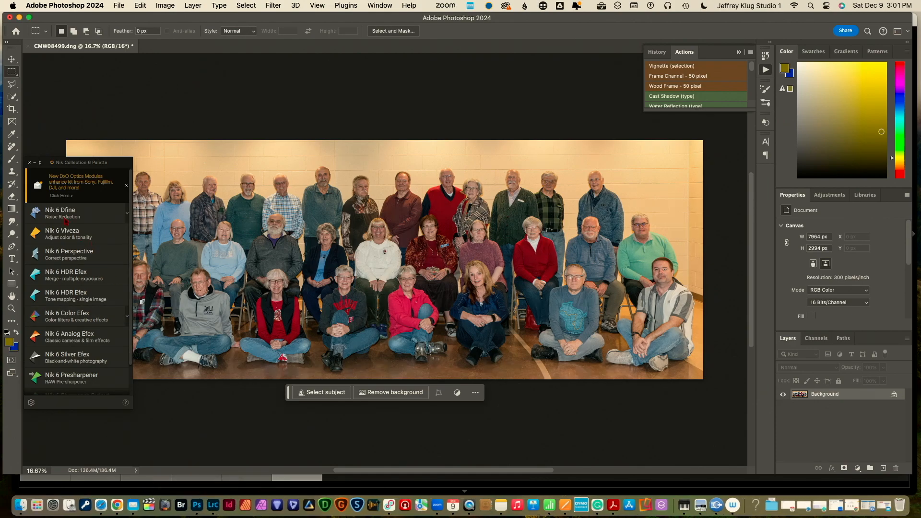
pyautogui.click(34, 163)
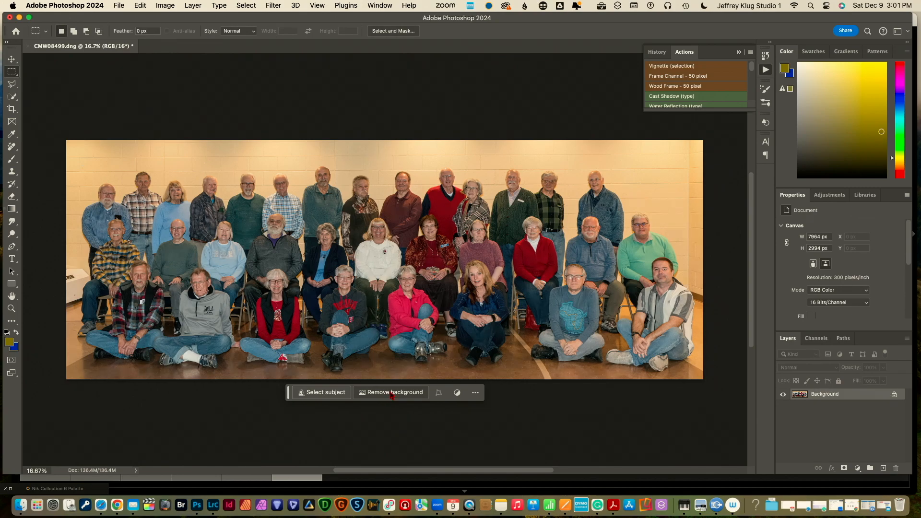
# Remove the group photo's background, isolating the people on transparency via Layer 0's mask
pyautogui.click(392, 393)
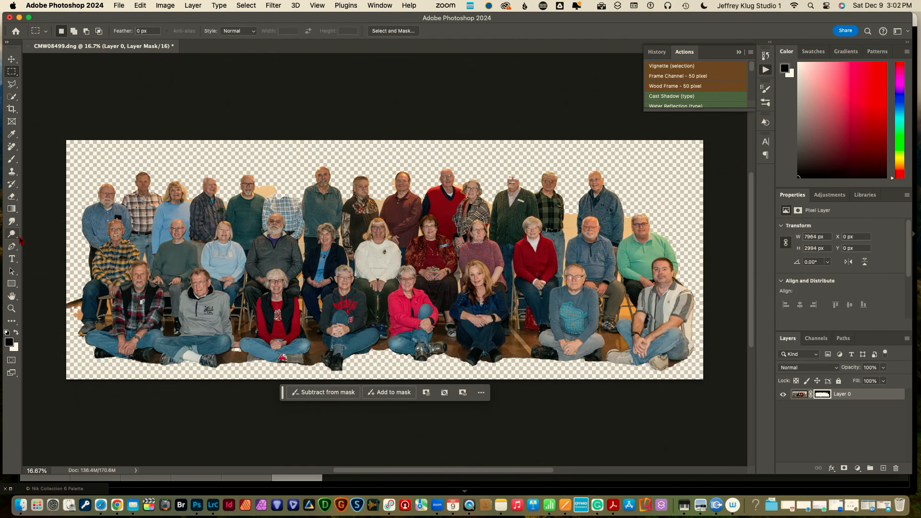
# Set up the Brush with a hard-edged round tip at 250 px for painting the layer mask
pyautogui.click(12, 162)
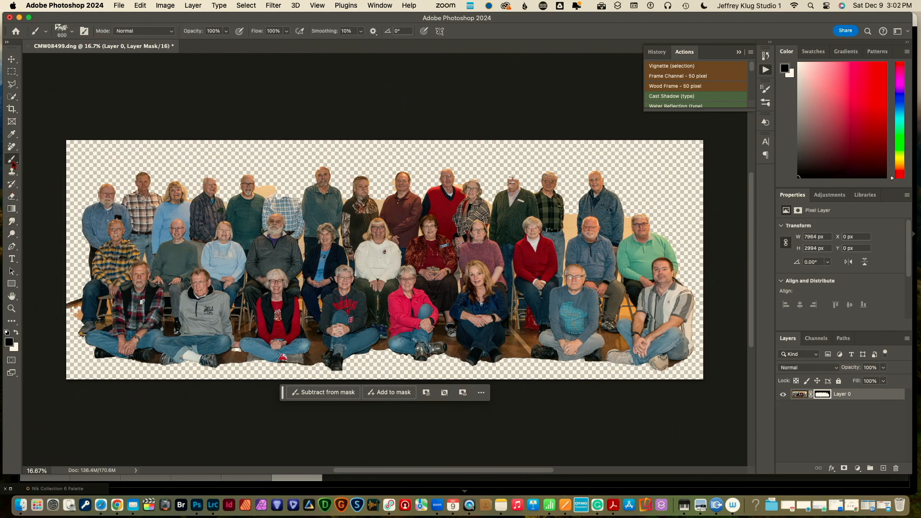
pyautogui.click(73, 32)
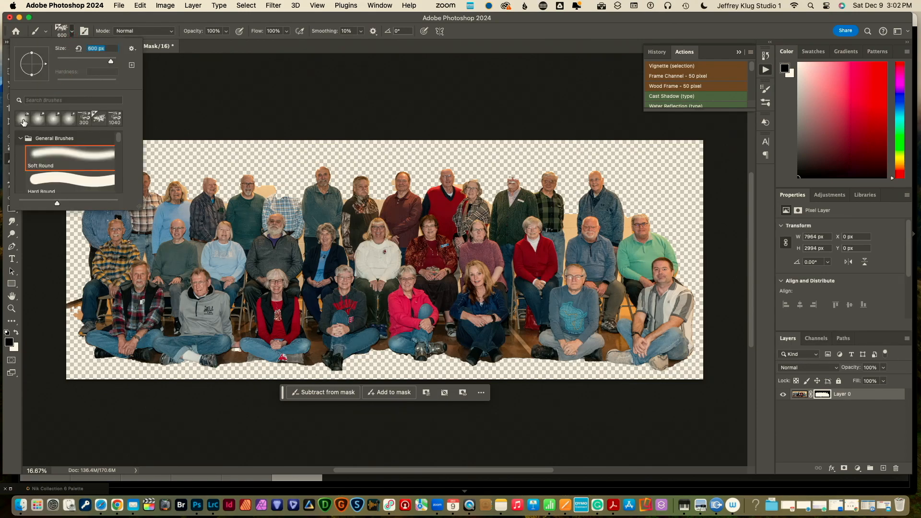
pyautogui.click(41, 152)
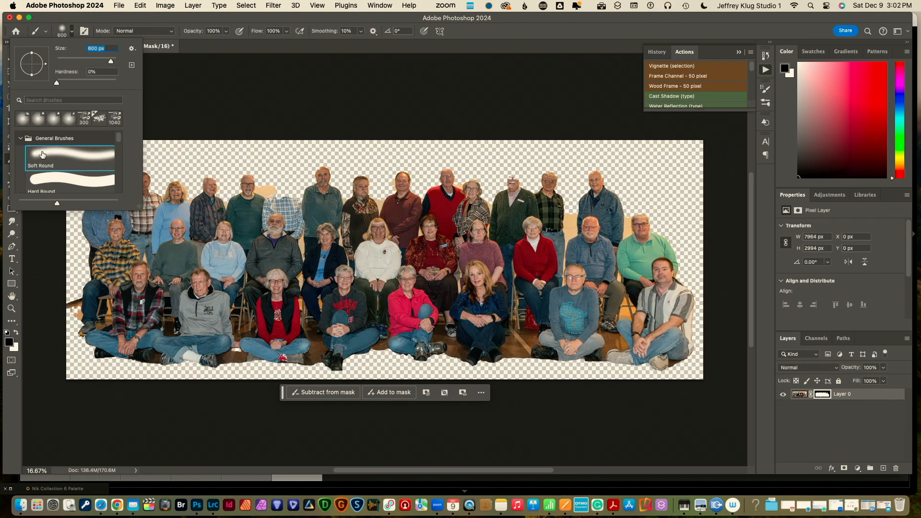
pyautogui.click(52, 180)
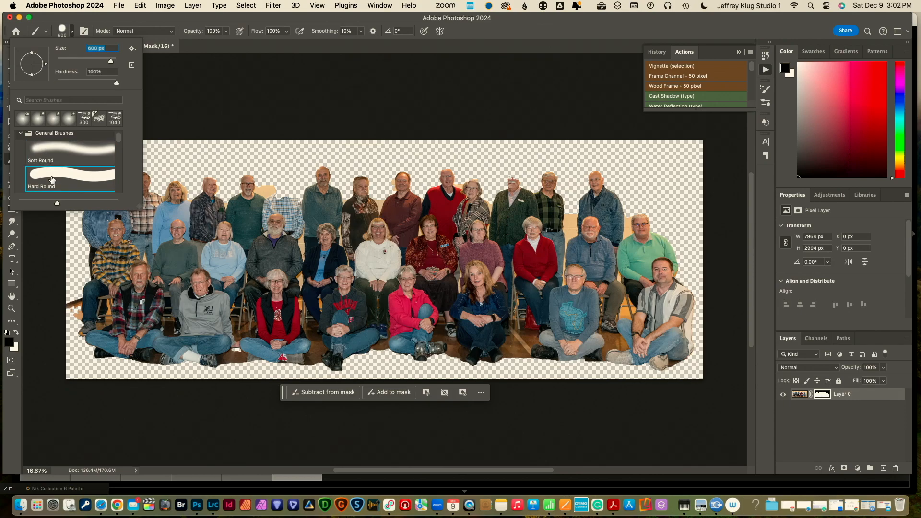
pyautogui.click(217, 130)
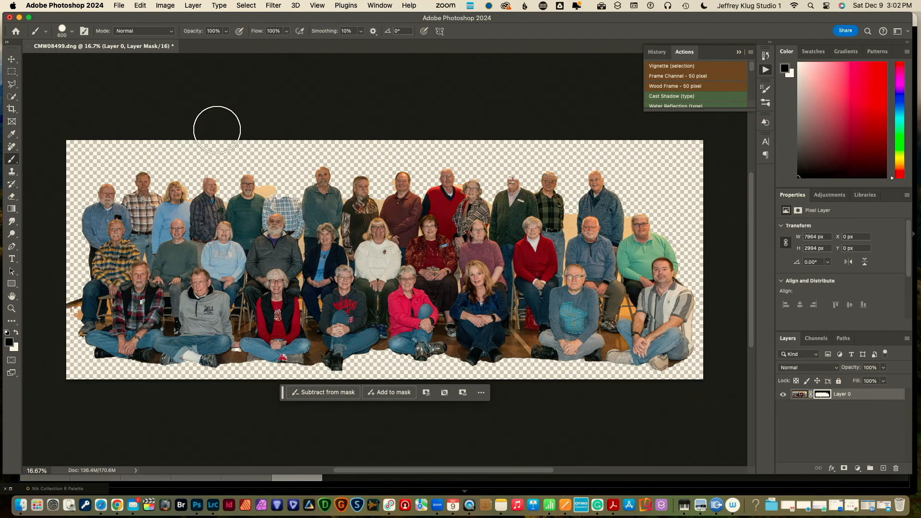
pyautogui.press('[')
pyautogui.press('[')
pyautogui.press('[')
pyautogui.press('[')
pyautogui.press('[')
pyautogui.press('[')
pyautogui.press('[')
# Mask out the stray orange fragment at the left edge and zoom in on the seated man's shoe
pyautogui.moveTo(74, 300)
pyautogui.mouseDown()
pyautogui.moveTo(64, 307)
pyautogui.moveTo(71, 315)
pyautogui.mouseUp()
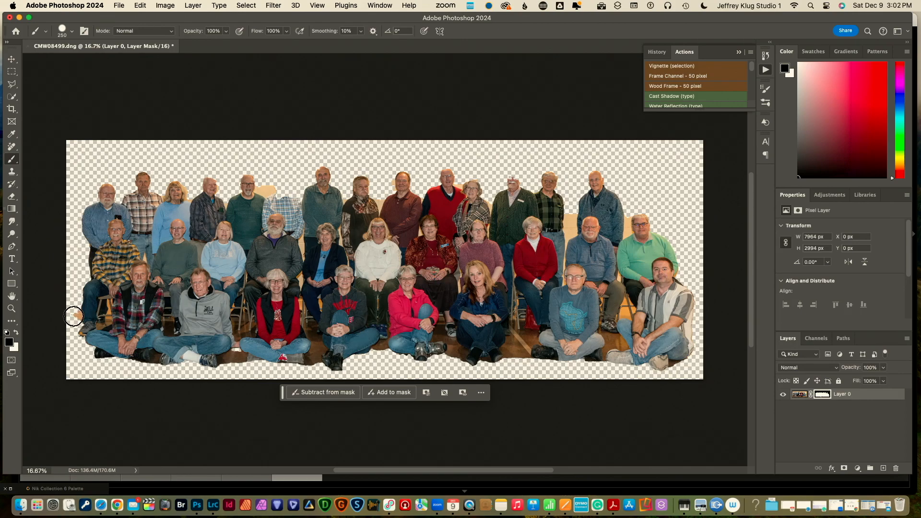
pyautogui.click(74, 317)
pyautogui.press('z')
pyautogui.click(81, 312)
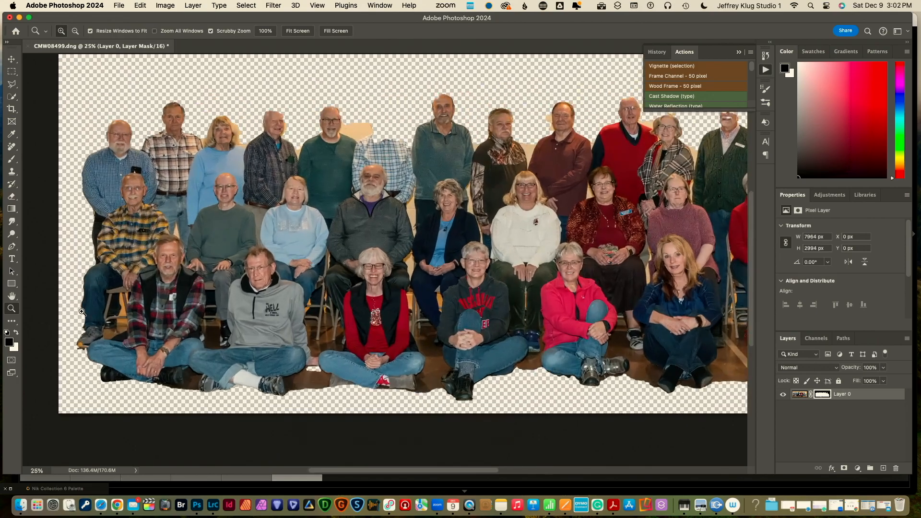
pyautogui.click(82, 311)
pyautogui.click(81, 312)
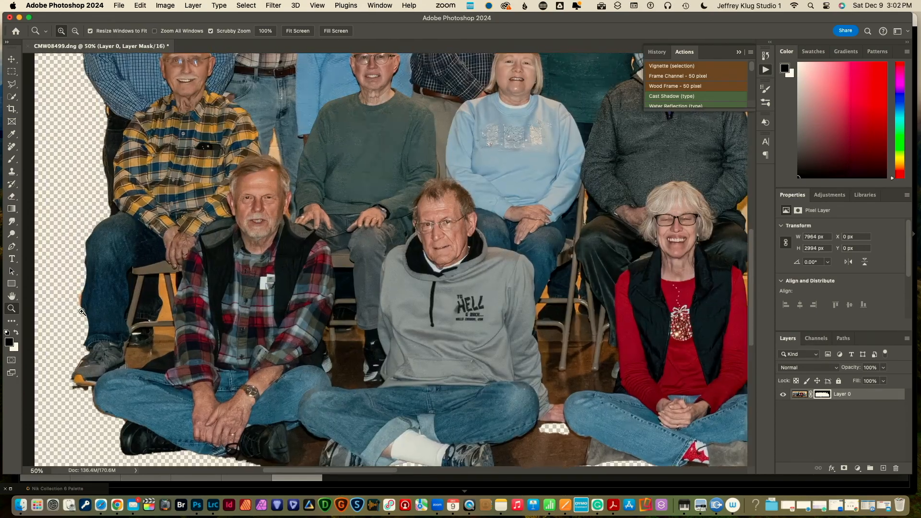
pyautogui.click(81, 311)
# With a smaller brush painting white, restore the toe of the seated man's shoe
pyautogui.press('b')
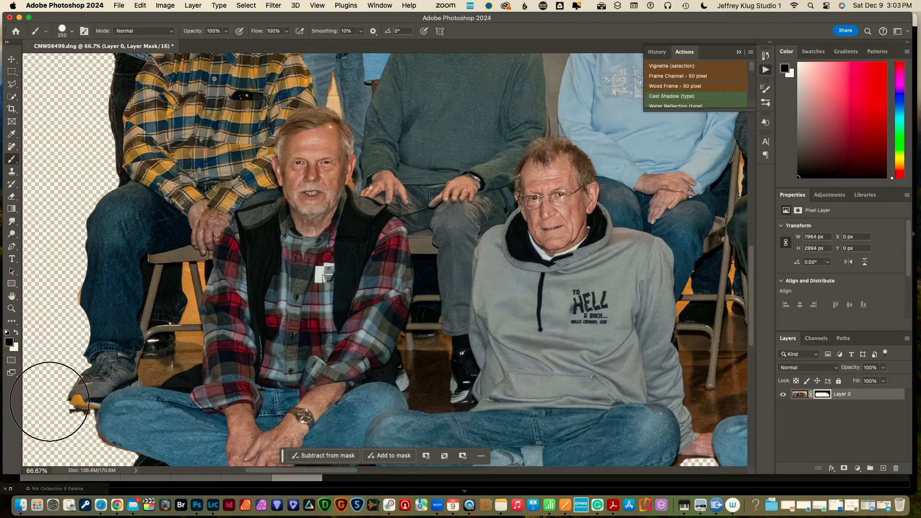
pyautogui.press('[')
pyautogui.press('[')
pyautogui.press('[')
pyautogui.press('[')
pyautogui.press('[')
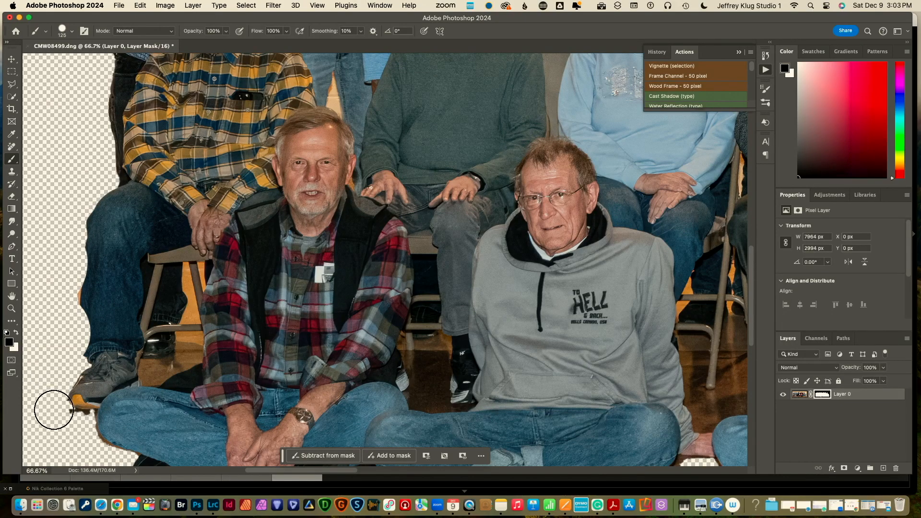
pyautogui.press('[')
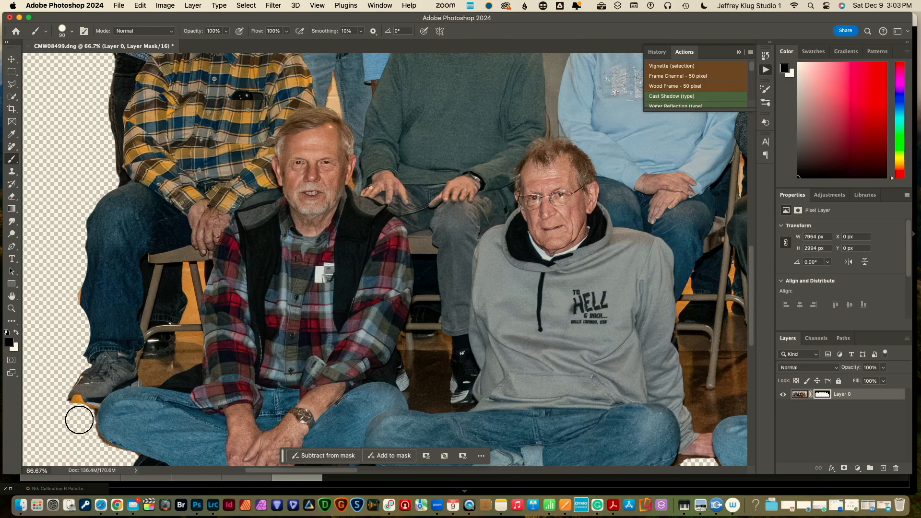
pyautogui.press('x')
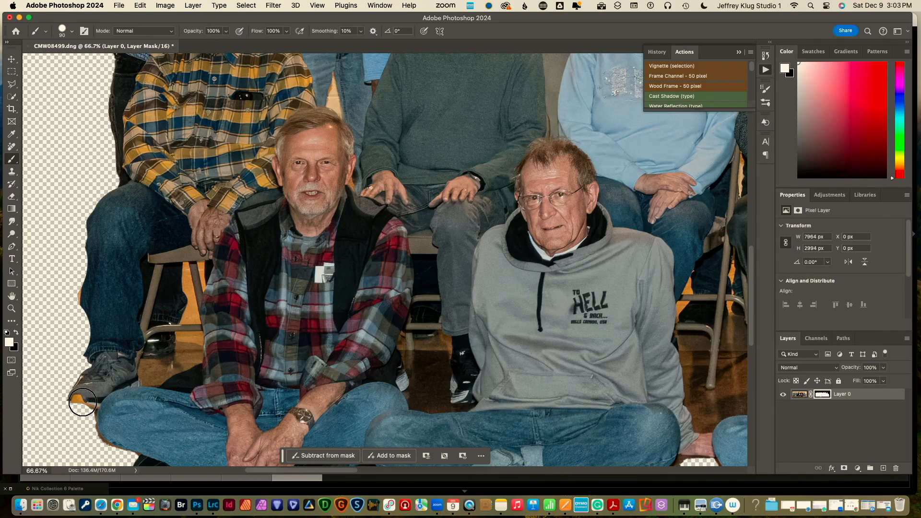
pyautogui.click(83, 398)
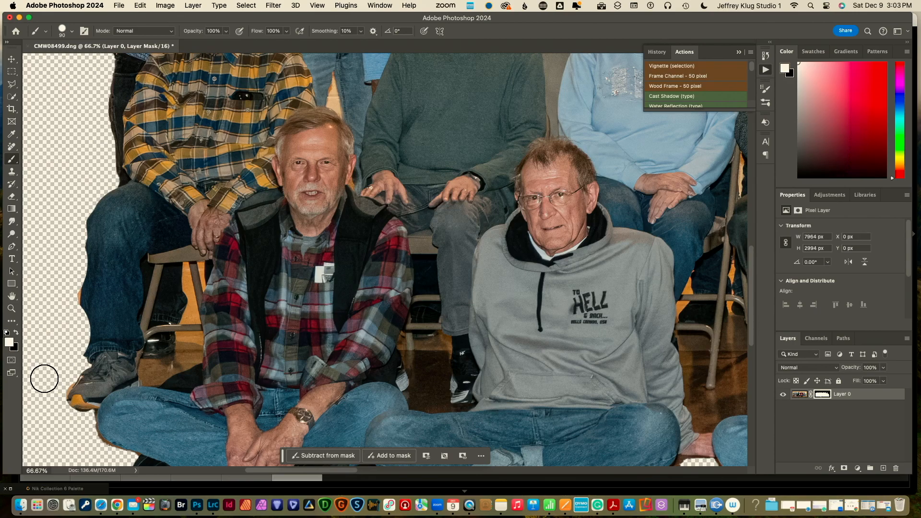
pyautogui.press('x')
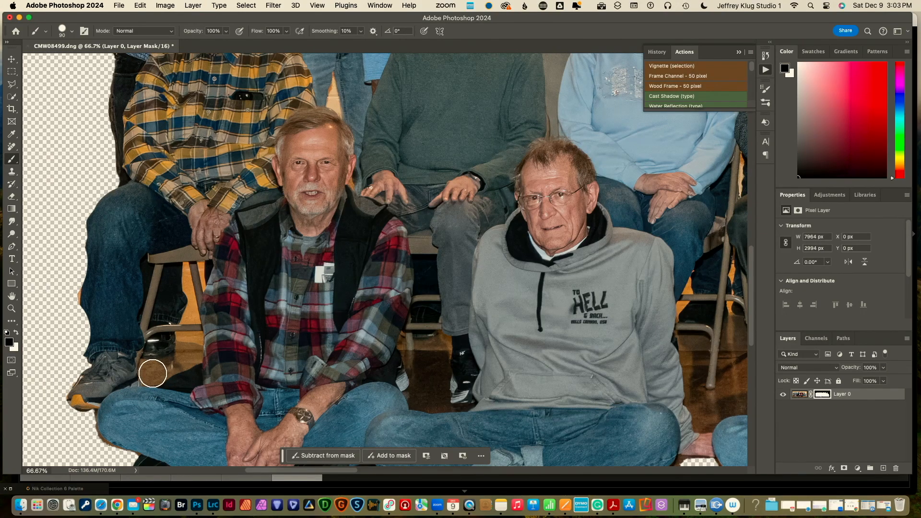
# Mask out the floor and background gaps beside the shoe and up the chair leg with an ever-smaller black brush
pyautogui.click(152, 373)
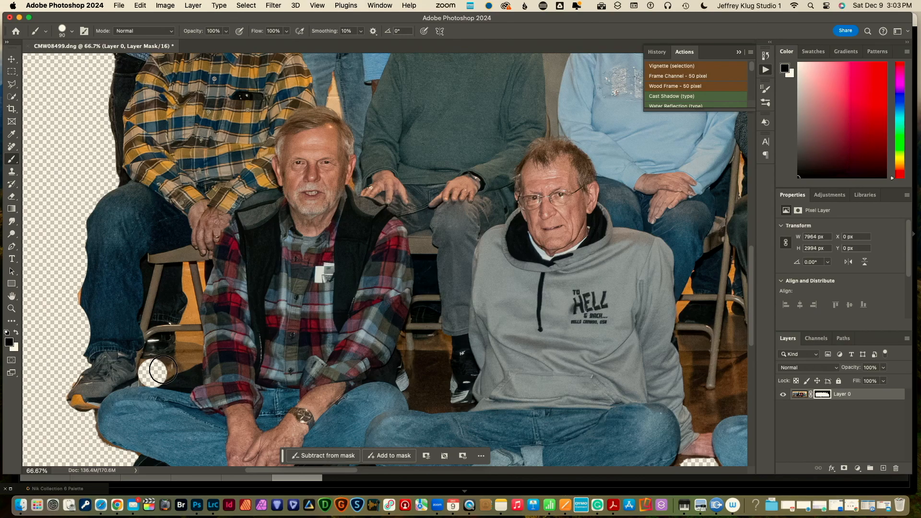
pyautogui.press('[')
pyautogui.press('[')
pyautogui.moveTo(165, 369)
pyautogui.mouseDown()
pyautogui.moveTo(191, 353)
pyautogui.moveTo(196, 341)
pyautogui.moveTo(184, 342)
pyautogui.mouseUp()
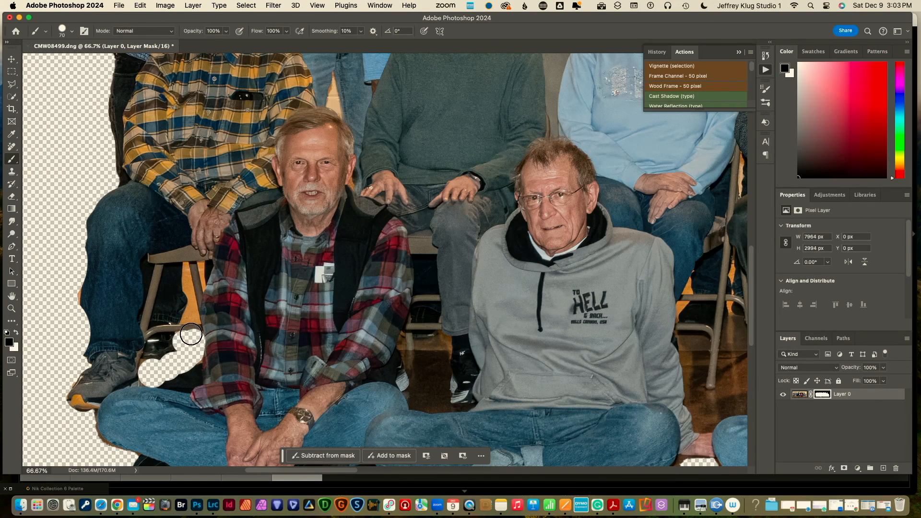
pyautogui.press('[')
pyautogui.press('[')
pyautogui.moveTo(193, 318); pyautogui.dragTo(192, 309)
pyautogui.press('[')
pyautogui.press('[')
pyautogui.press('[')
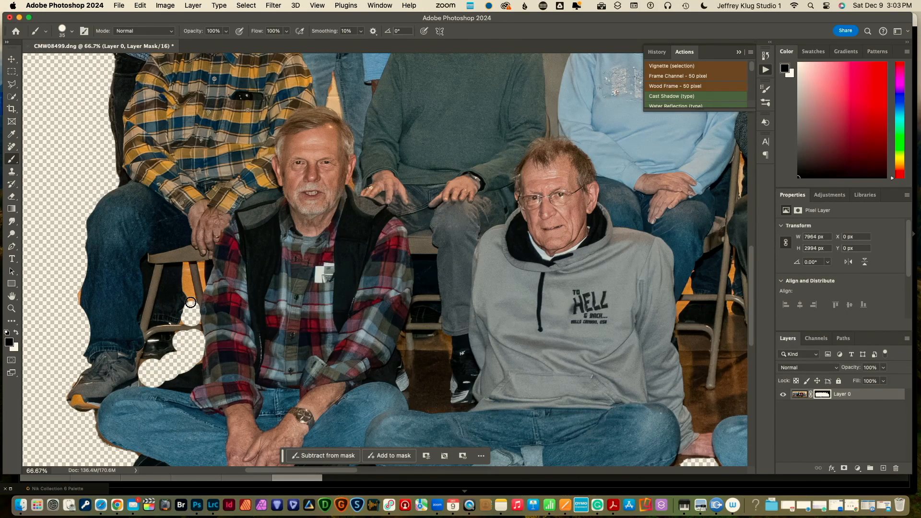
pyautogui.moveTo(190, 302)
pyautogui.mouseDown()
pyautogui.moveTo(185, 269)
pyautogui.moveTo(203, 276)
pyautogui.mouseUp()
pyautogui.press('[')
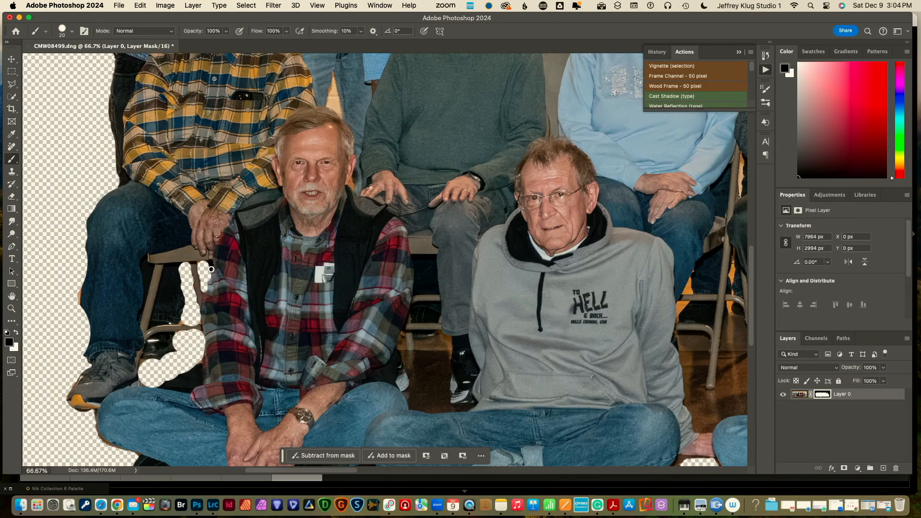
pyautogui.scroll(10, 212, 269)
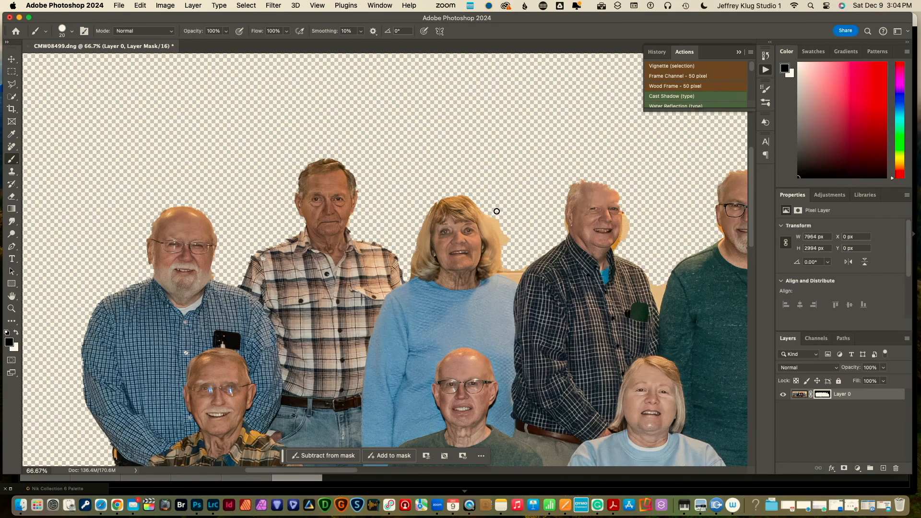
# Mask out the cream wall beside the woman's hair, beside the man's face, and between the two men
pyautogui.press(']')
pyautogui.press(']')
pyautogui.press(']')
pyautogui.press(']')
pyautogui.press(']')
pyautogui.moveTo(497, 214)
pyautogui.mouseDown()
pyautogui.moveTo(505, 268)
pyautogui.moveTo(518, 270)
pyautogui.mouseUp()
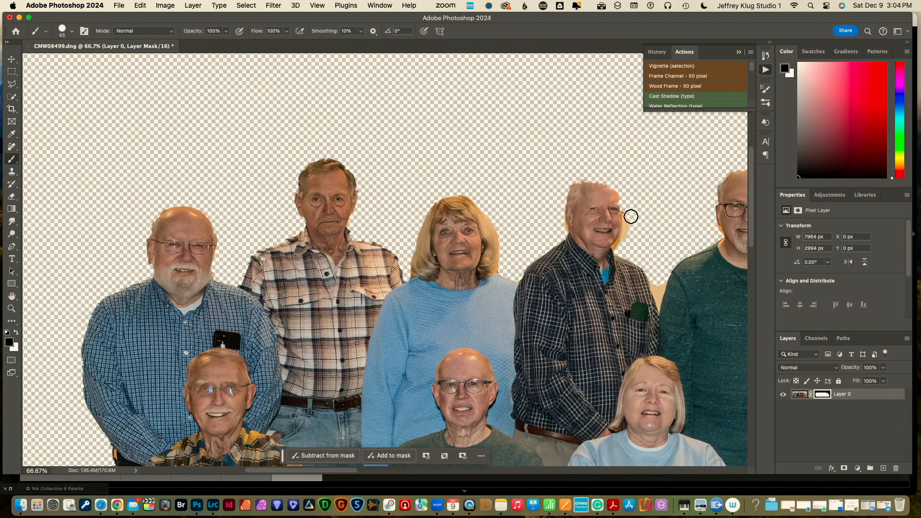
pyautogui.moveTo(629, 216); pyautogui.dragTo(620, 249)
pyautogui.press('[')
pyautogui.moveTo(652, 280); pyautogui.dragTo(660, 289)
pyautogui.press('[')
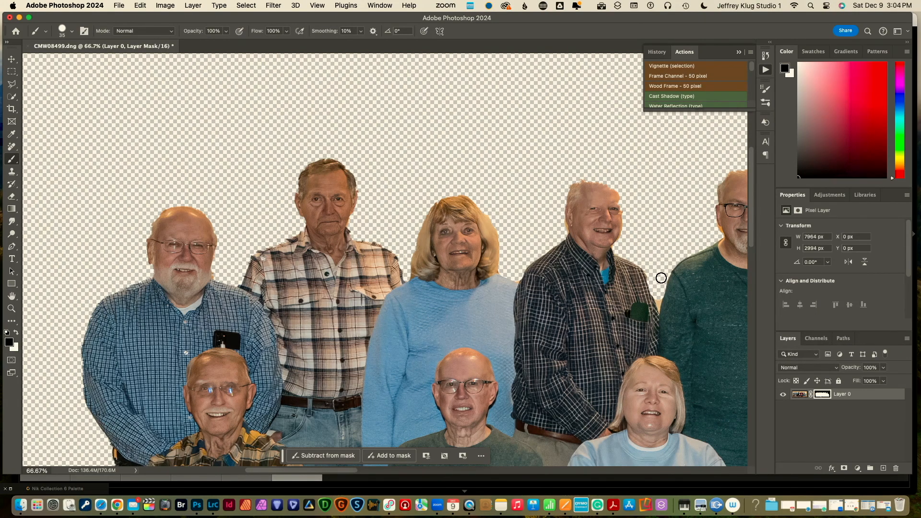
pyautogui.press('[')
# Paint white on the mask to restore the top of the man's head, then pan to the next back-row people
pyautogui.press('x')
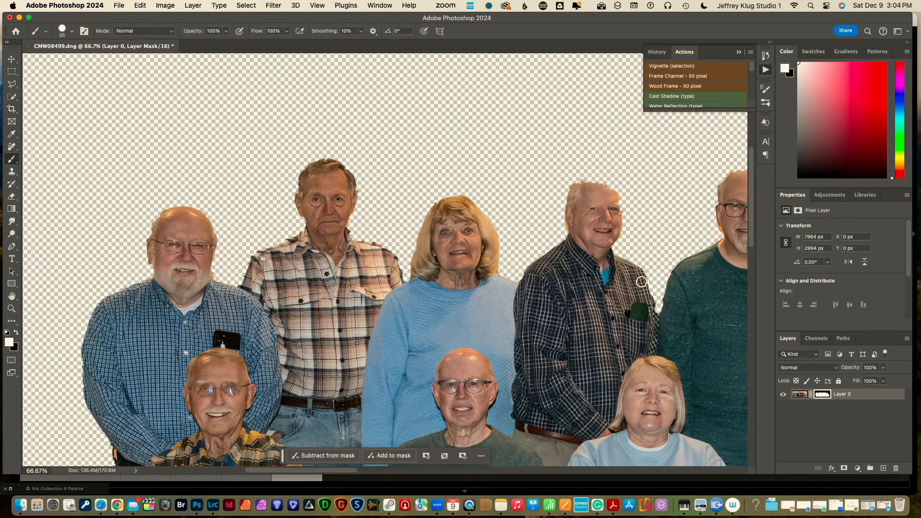
pyautogui.press(']')
pyautogui.press('x')
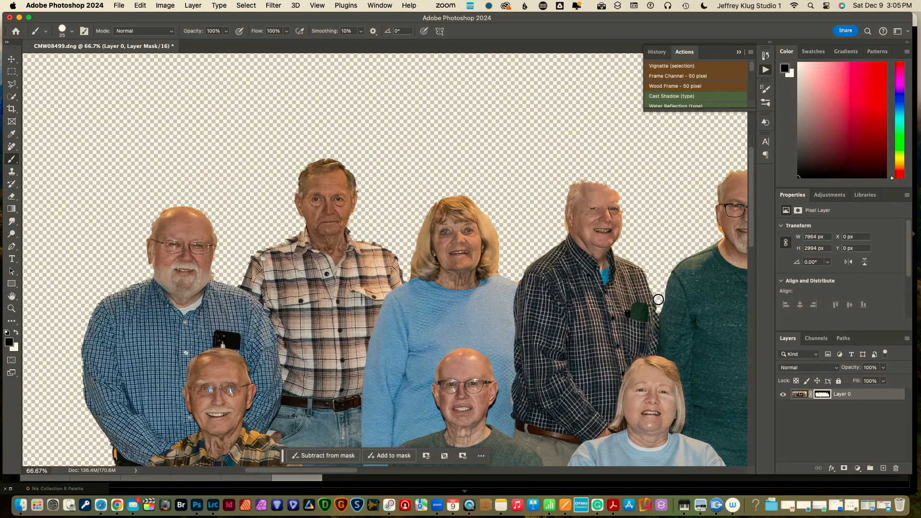
pyautogui.press('x')
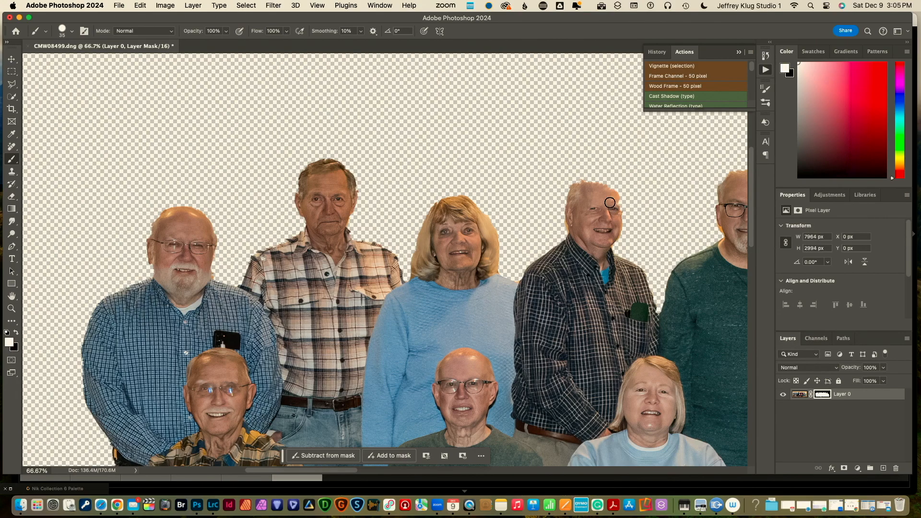
pyautogui.moveTo(578, 186); pyautogui.dragTo(593, 182)
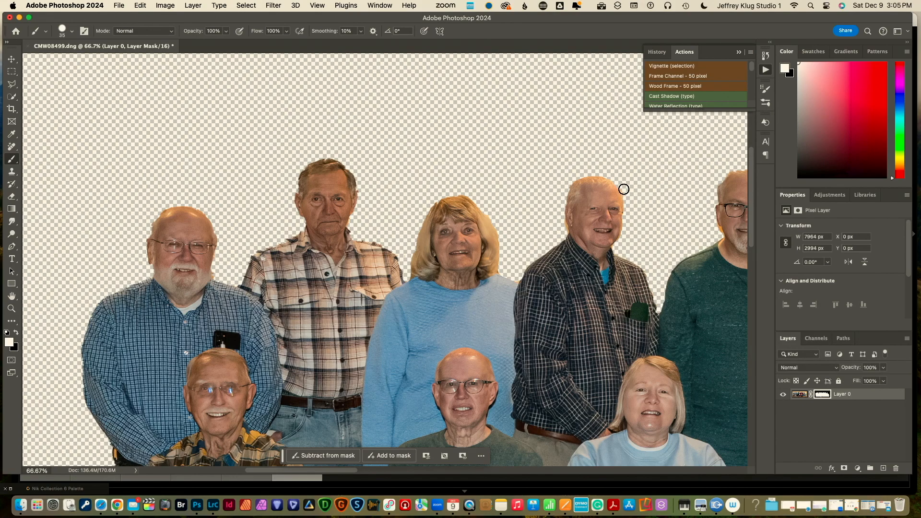
pyautogui.press('x')
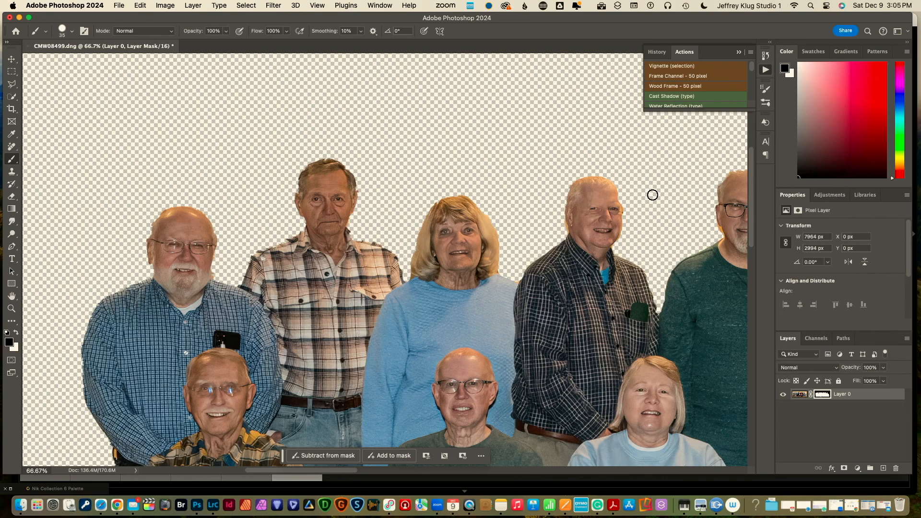
pyautogui.moveTo(646, 202); pyautogui.dragTo(203, 206)
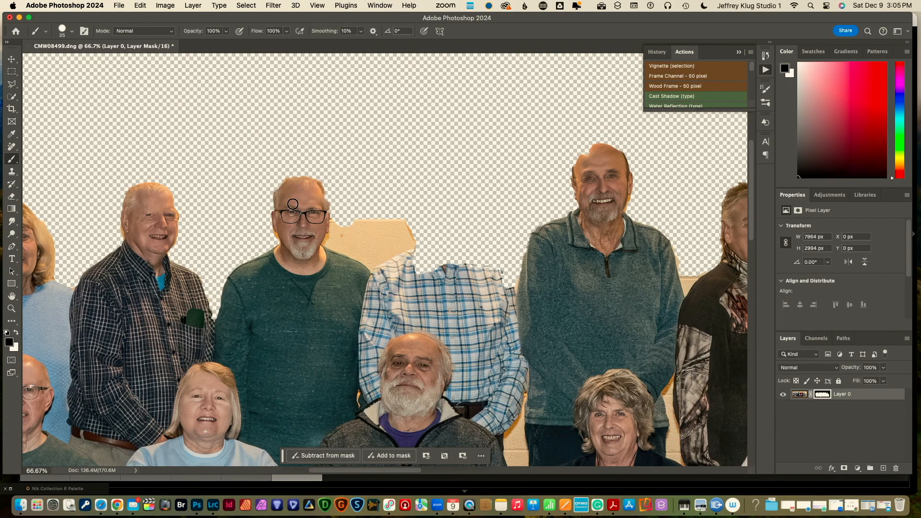
# Paint white along the glasses-wearing back-row man's hair edge to restore it, then return to black
pyautogui.press('x')
pyautogui.moveTo(279, 191)
pyautogui.mouseDown()
pyautogui.moveTo(321, 185)
pyautogui.moveTo(325, 203)
pyautogui.moveTo(316, 182)
pyautogui.mouseUp()
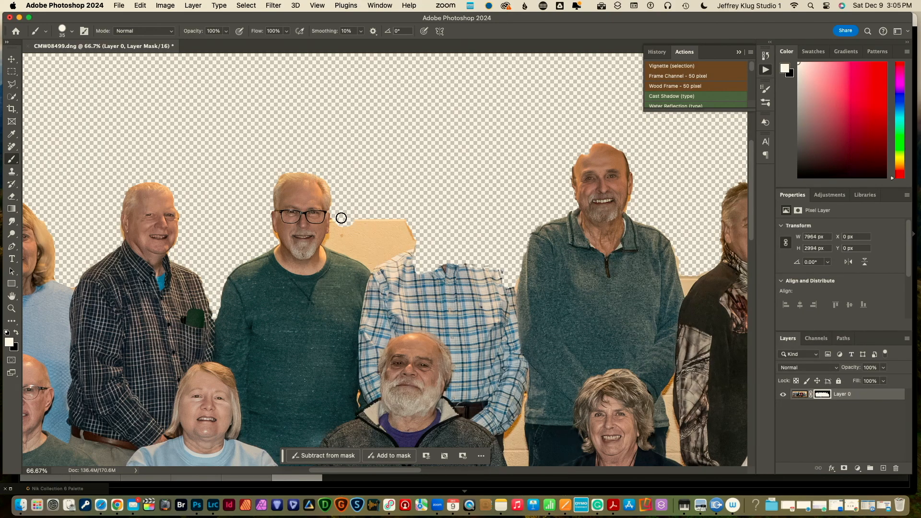
pyautogui.press('x')
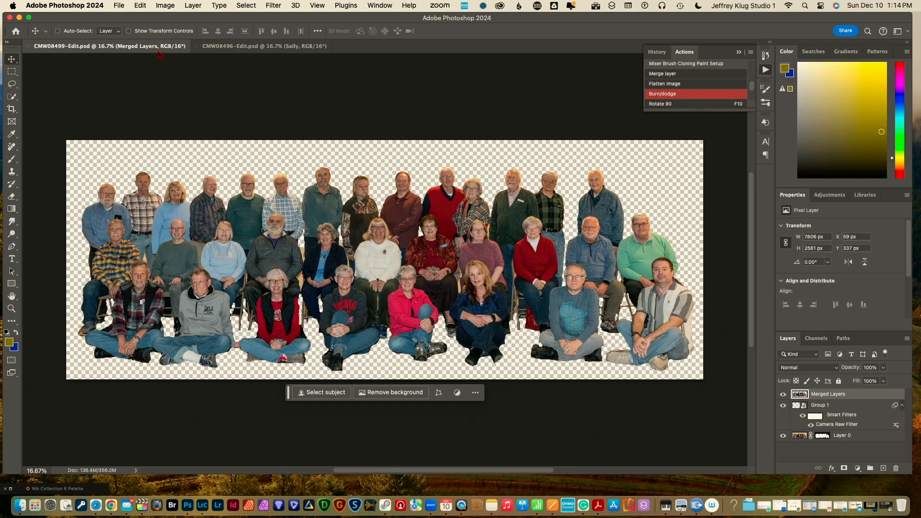
# Switch to CMW08496-Edit.psd and briefly hide the Background to view the three face layers
pyautogui.click(235, 48)
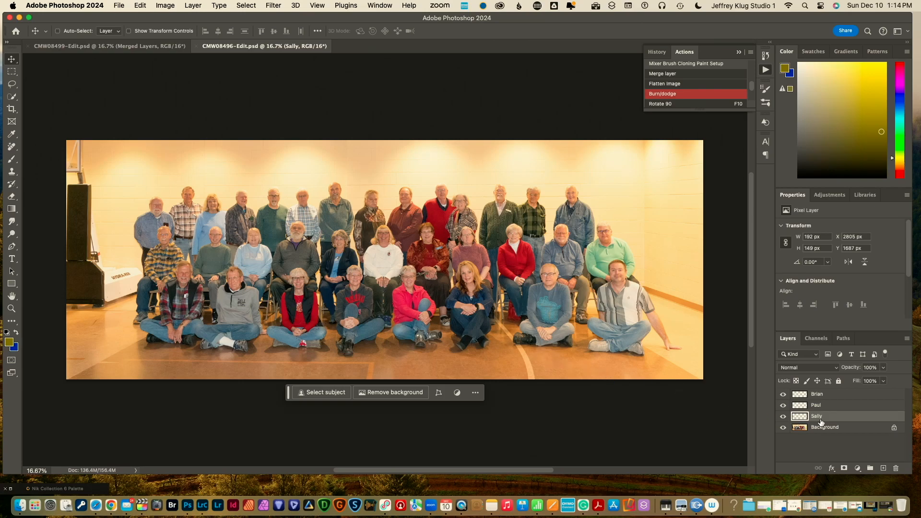
pyautogui.click(784, 428)
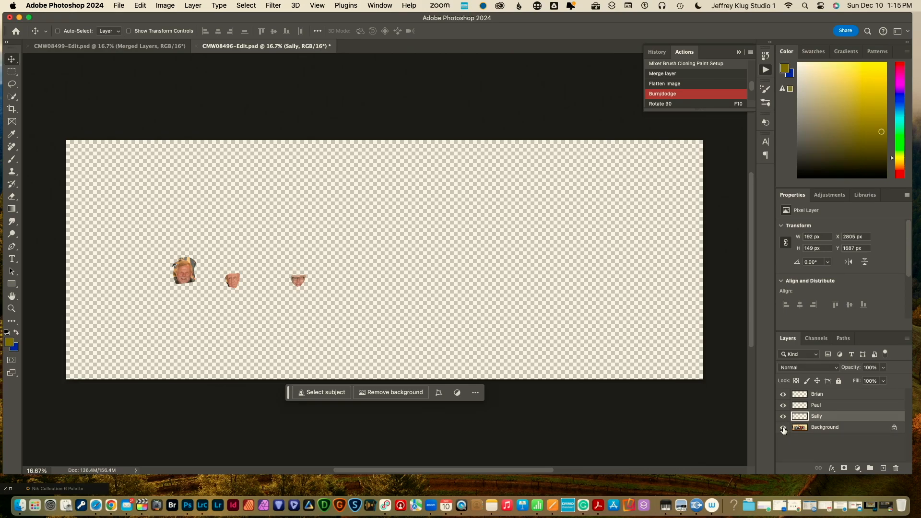
pyautogui.click(783, 428)
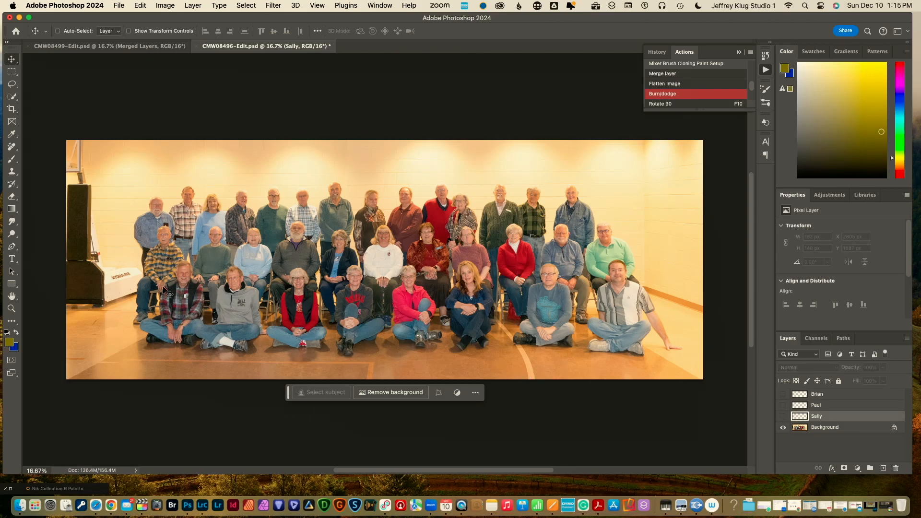
# Zoom in on the front-row man in plaid and try a quick selection of his face, then deselect
pyautogui.press('z')
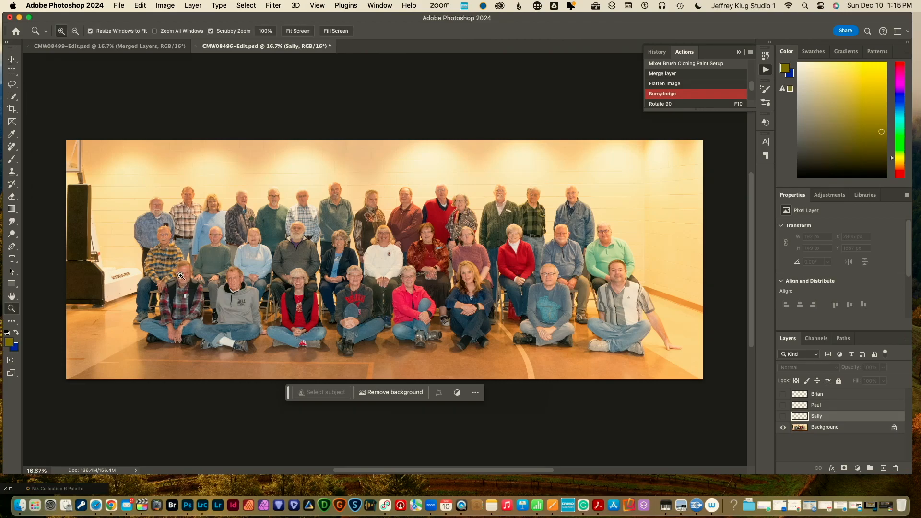
pyautogui.click(181, 277)
pyautogui.click(184, 277)
pyautogui.click(186, 277)
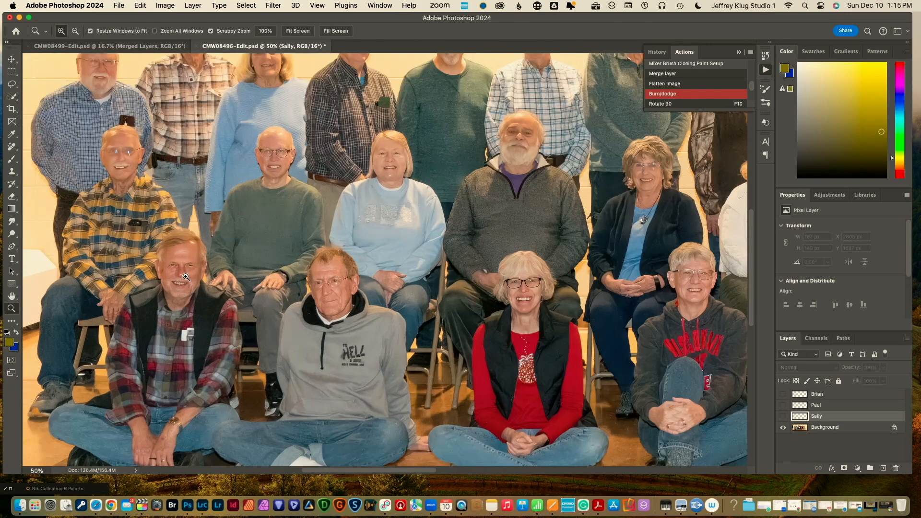
pyautogui.click(186, 277)
pyautogui.press('v')
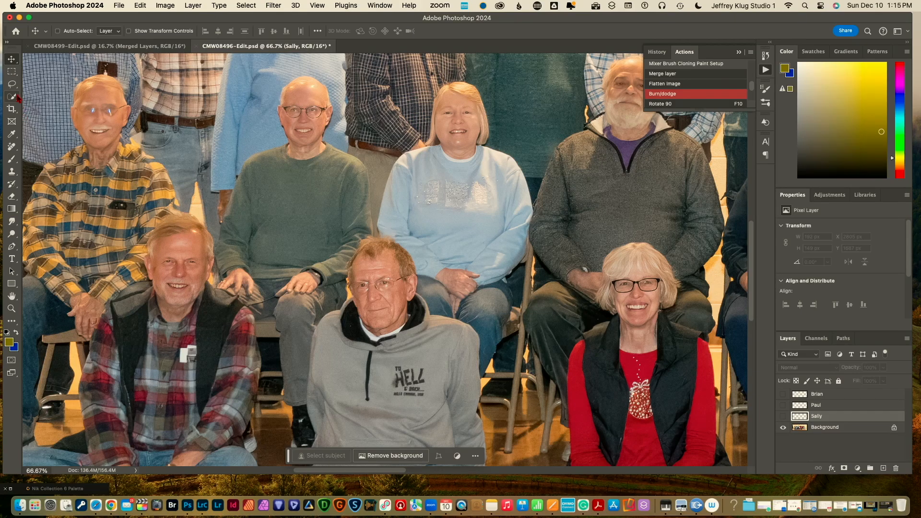
pyautogui.click(14, 97)
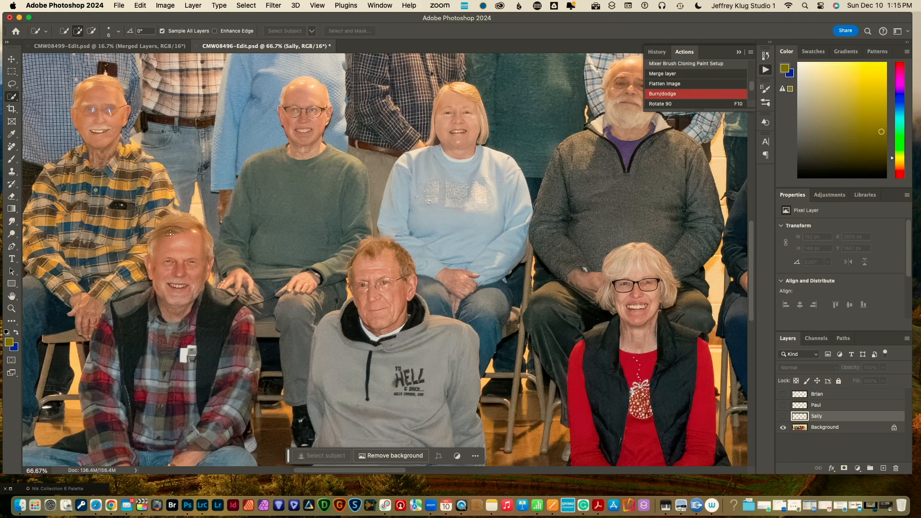
pyautogui.moveTo(155, 244)
pyautogui.mouseDown()
pyautogui.moveTo(137, 253)
pyautogui.moveTo(149, 273)
pyautogui.mouseUp()
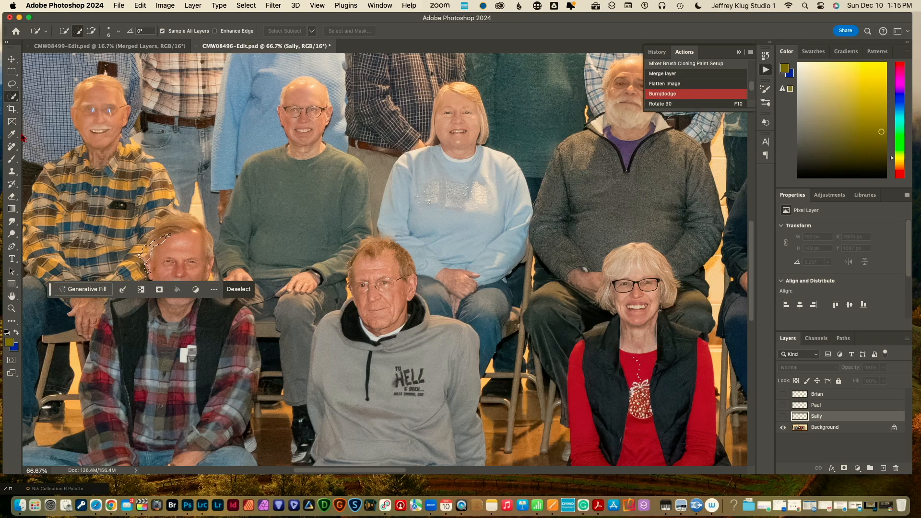
pyautogui.press('super+d')
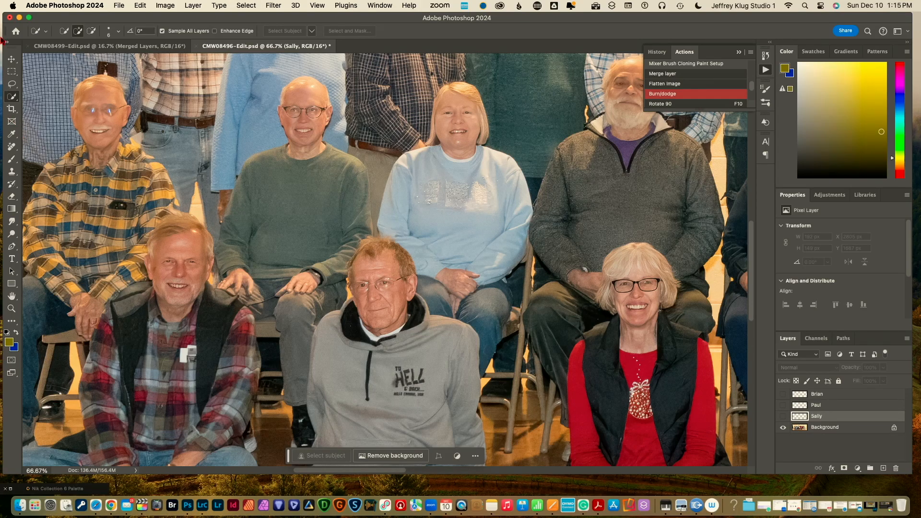
# Lasso the plaid-shirted man's face and copy it from the Background onto a new Layer 1
pyautogui.click(12, 85)
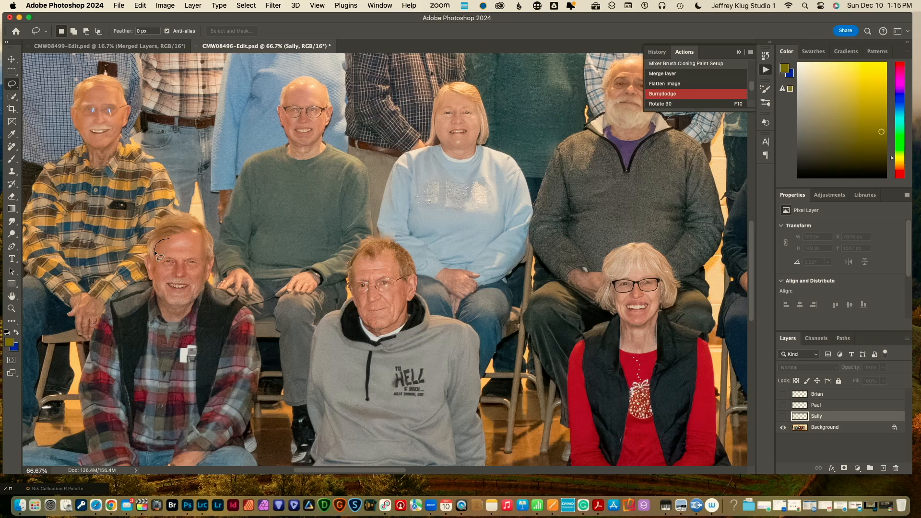
pyautogui.moveTo(153, 275)
pyautogui.mouseDown()
pyautogui.moveTo(176, 301)
pyautogui.moveTo(204, 291)
pyautogui.moveTo(202, 229)
pyautogui.moveTo(160, 242)
pyautogui.mouseUp()
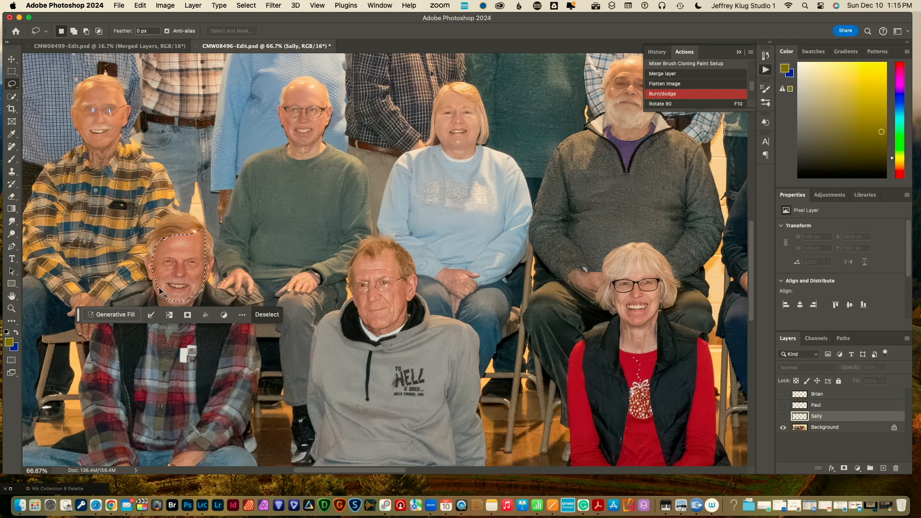
pyautogui.press('super+j')
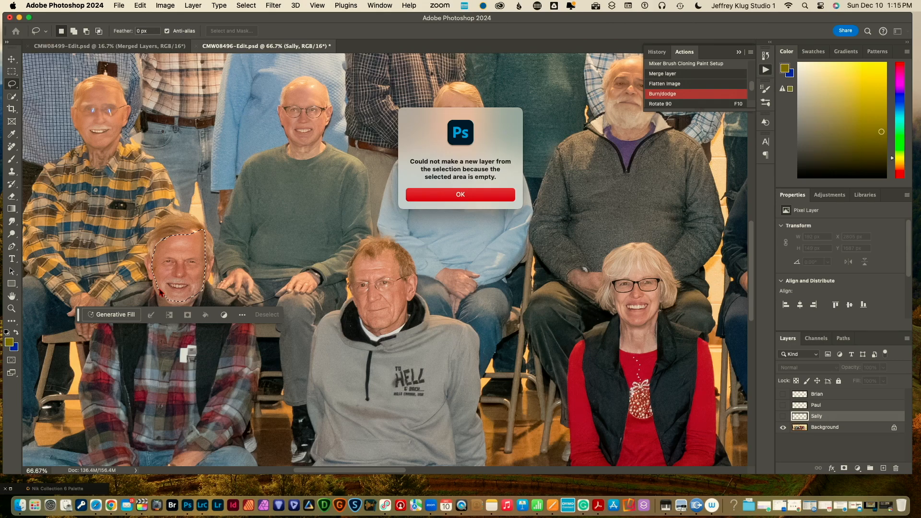
pyautogui.click(434, 195)
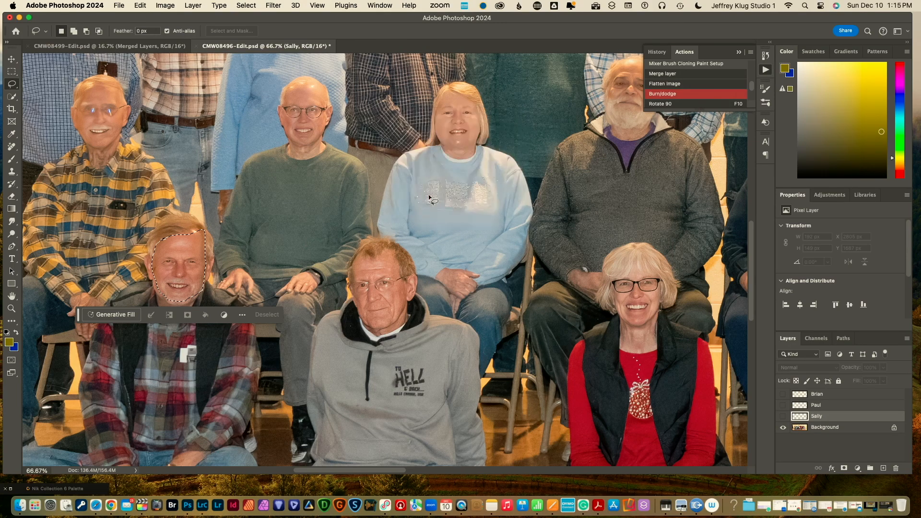
pyautogui.click(820, 428)
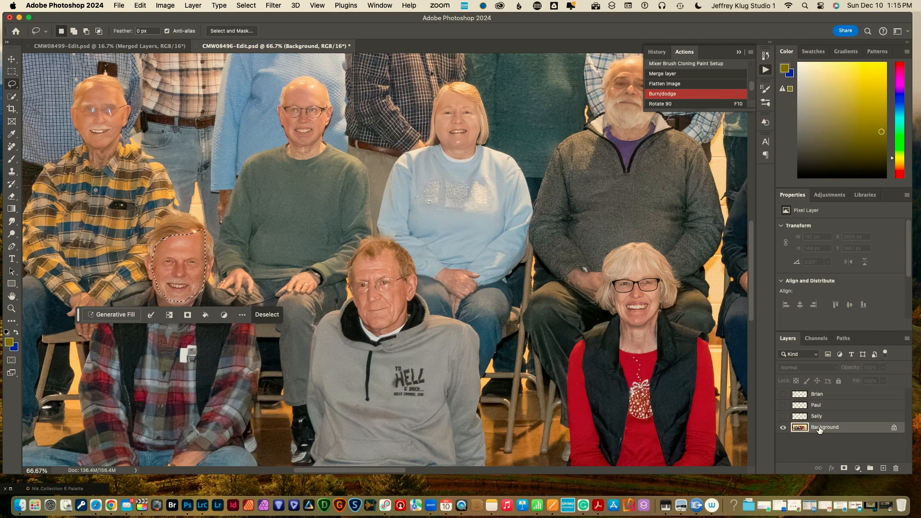
pyautogui.press('super+j')
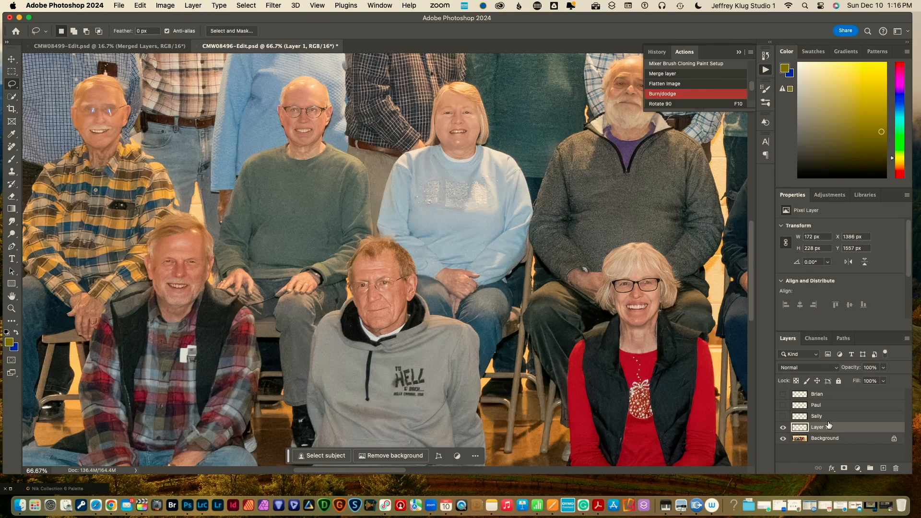
# Hide the Background and drag the Layer 1 face into the CMW08499-Edit.psd cutout document
pyautogui.click(783, 439)
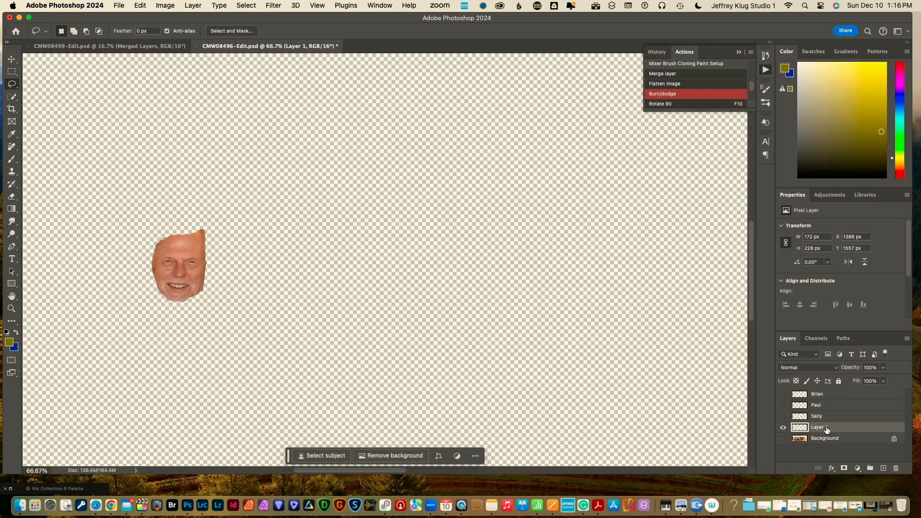
pyautogui.moveTo(826, 429); pyautogui.dragTo(149, 282)
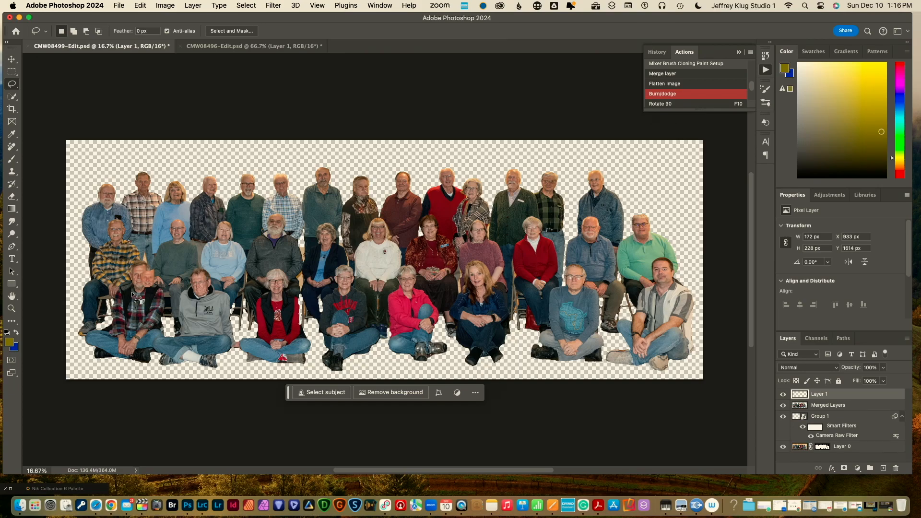
# Zoom in on the front row and move the pasted face to X 1098, Y 1568 px beside the plaid-shirted man
pyautogui.press('z')
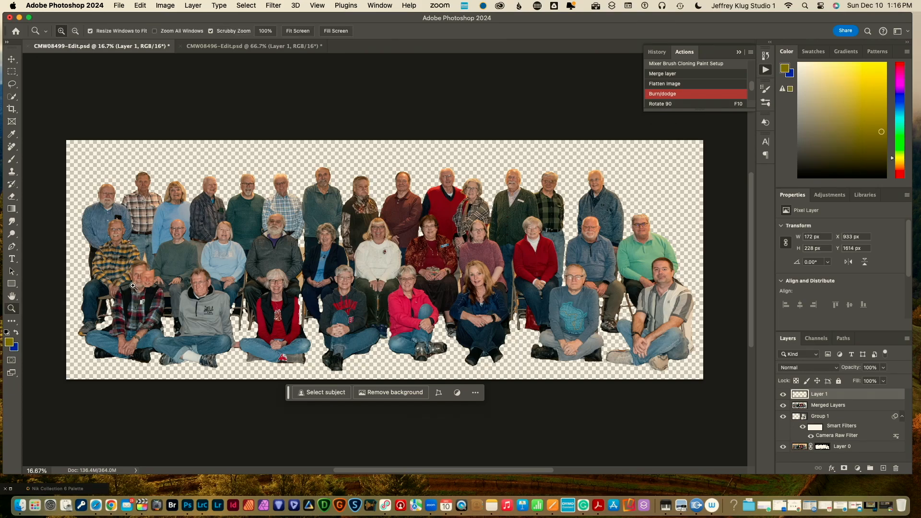
pyautogui.click(138, 284)
pyautogui.click(138, 284)
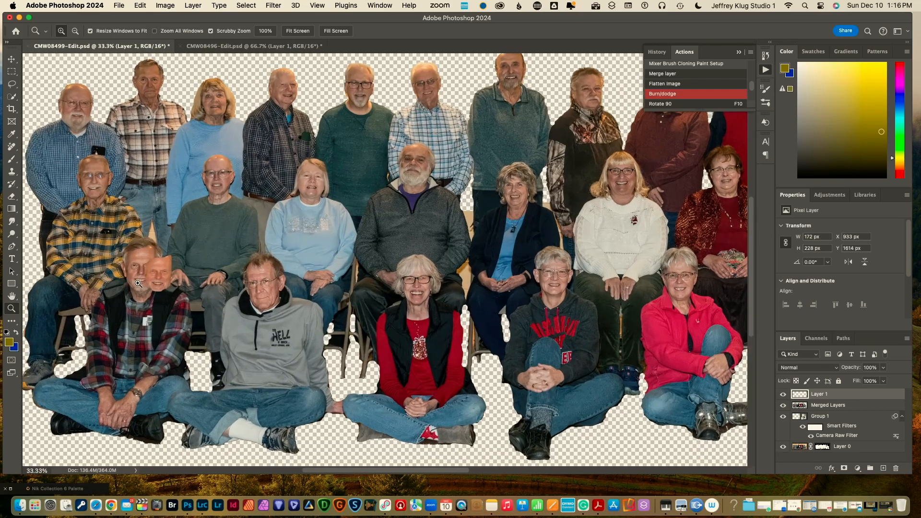
pyautogui.click(138, 284)
pyautogui.click(138, 284)
pyautogui.press('l')
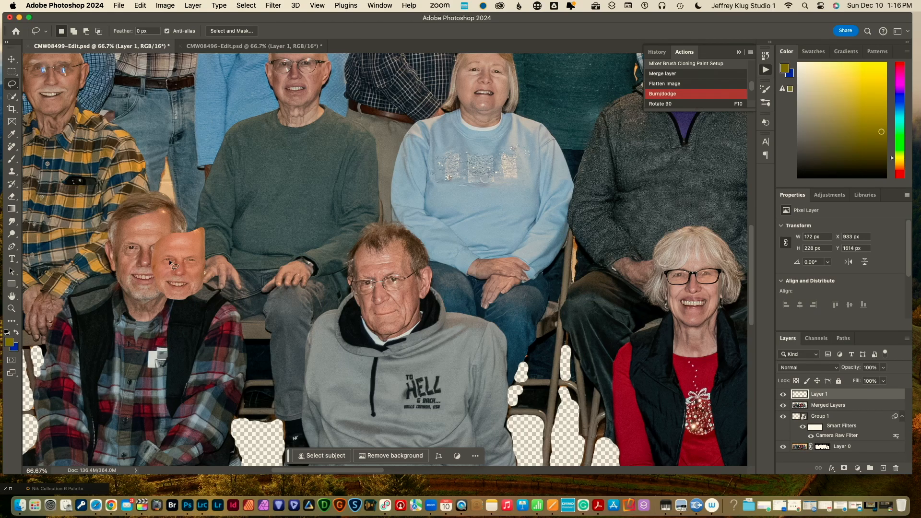
pyautogui.press('v')
pyautogui.moveTo(174, 265); pyautogui.dragTo(227, 248)
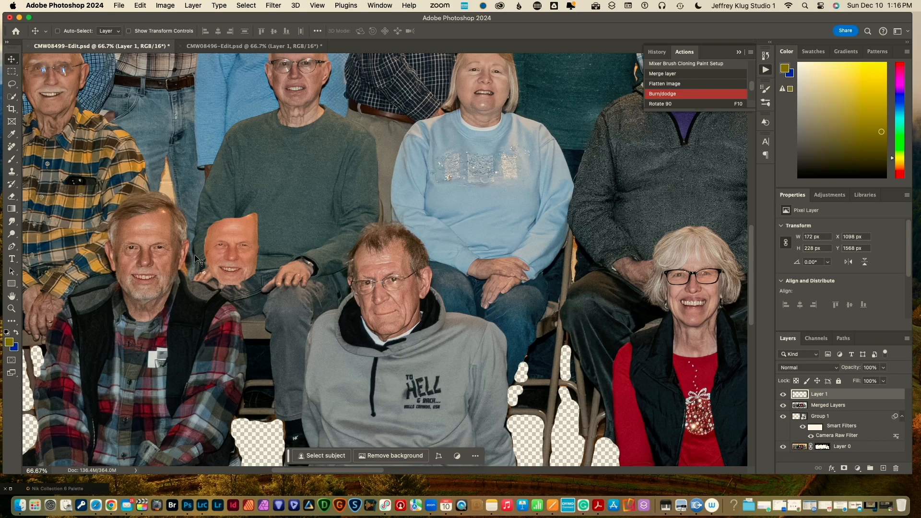
pyautogui.press('super')
pyautogui.press('super+t')
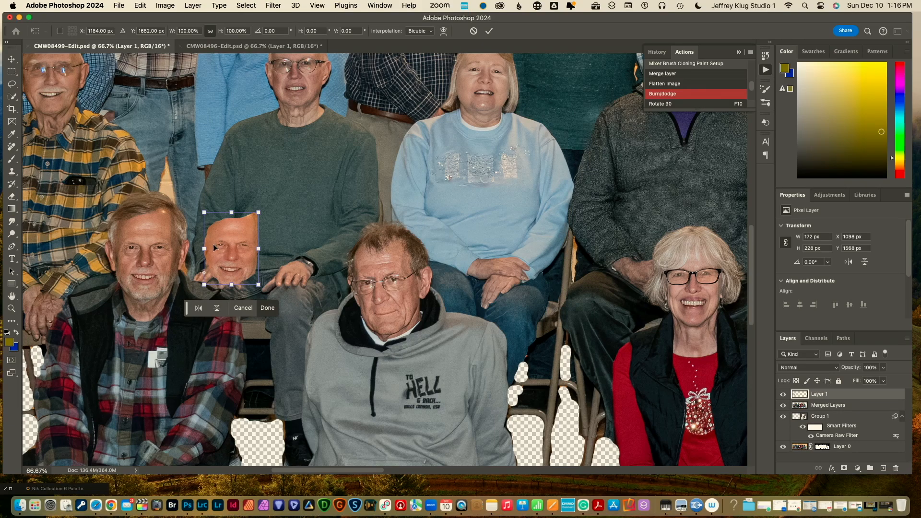
# Scale the pasted face to 123.05%, set its opacity to 68%, and align it over the man's face
pyautogui.moveTo(205, 249); pyautogui.dragTo(137, 257)
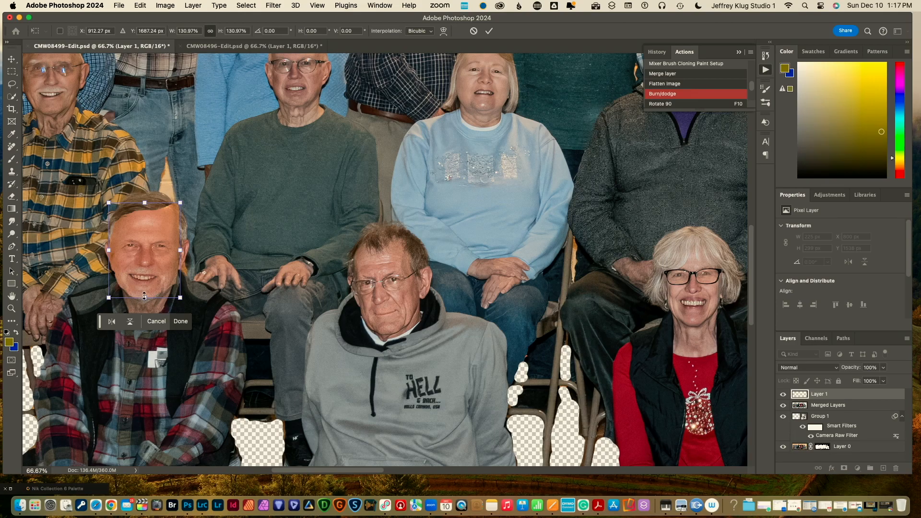
pyautogui.moveTo(145, 296); pyautogui.dragTo(147, 291)
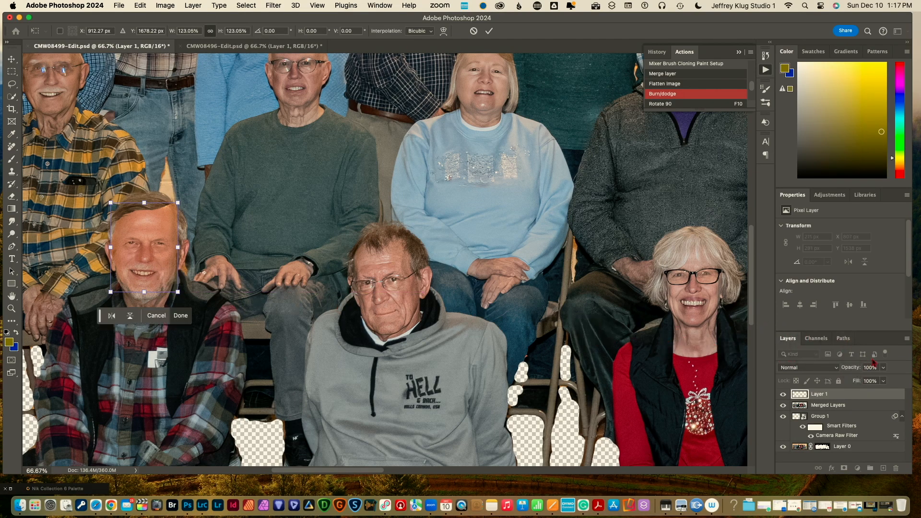
pyautogui.click(884, 368)
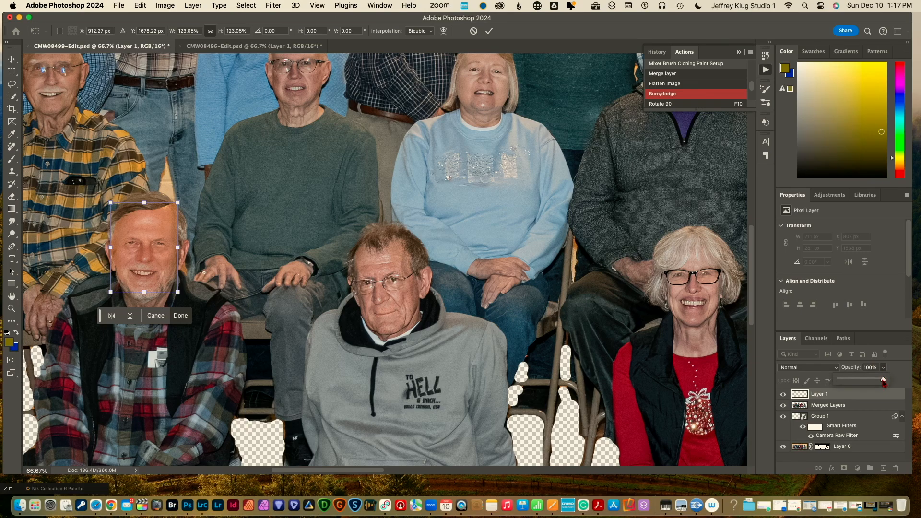
pyautogui.moveTo(883, 380); pyautogui.dragTo(871, 384)
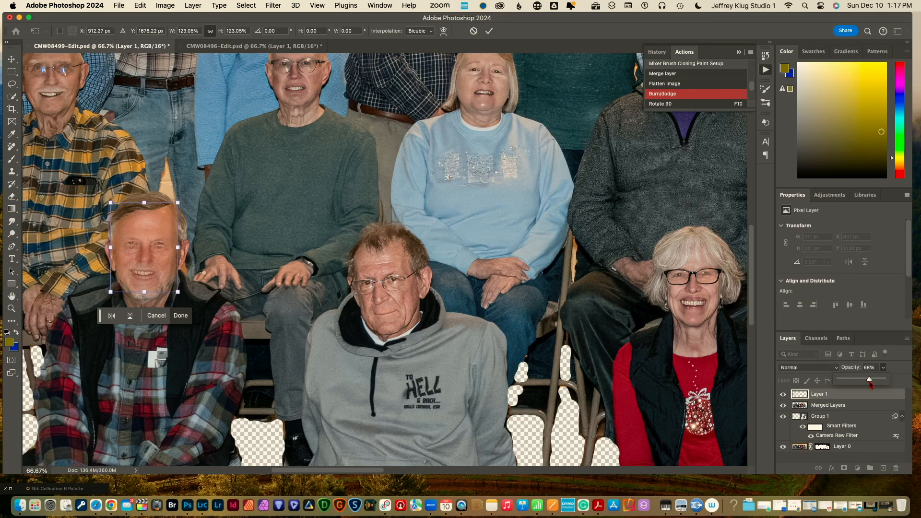
pyautogui.moveTo(871, 382); pyautogui.dragTo(872, 383)
pyautogui.moveTo(153, 264); pyautogui.dragTo(151, 269)
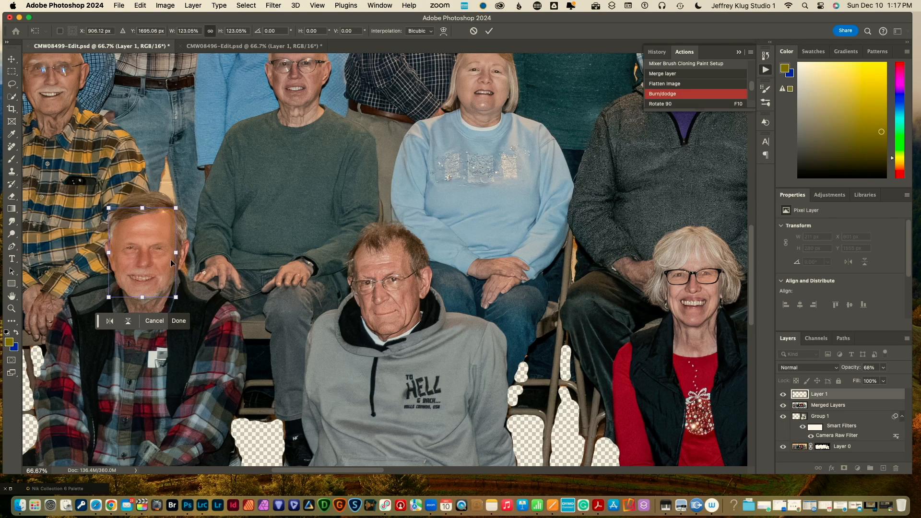
pyautogui.press('Return')
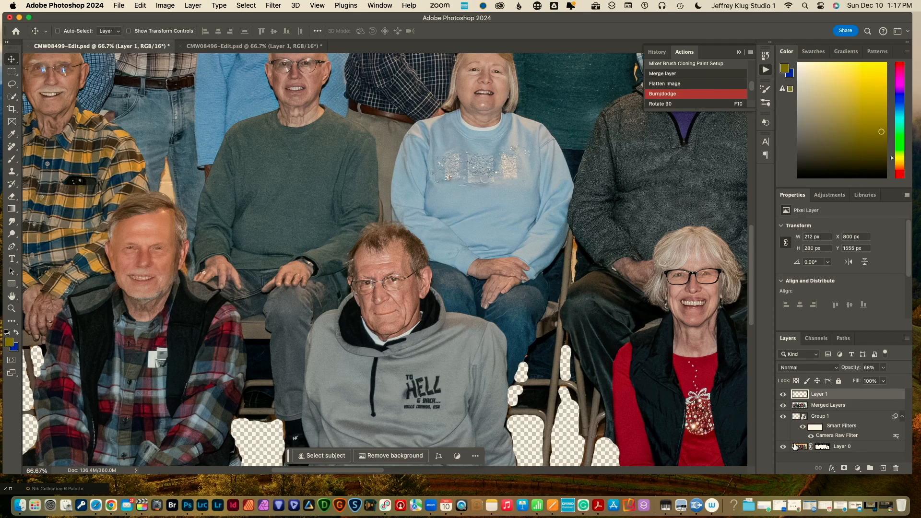
# Give Layer 1 a hide-all mask, paint the face back over the eye, nudge it, then hide the layer
pyautogui.click(843, 468)
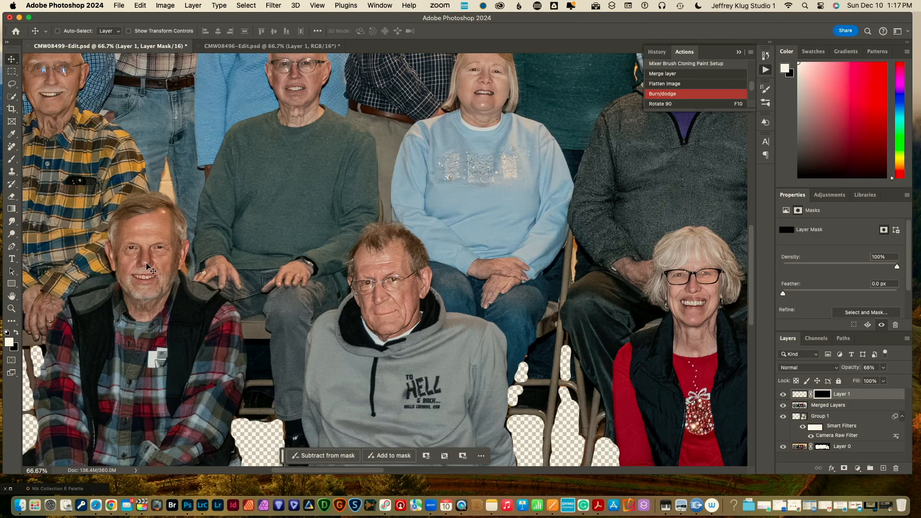
pyautogui.click(12, 158)
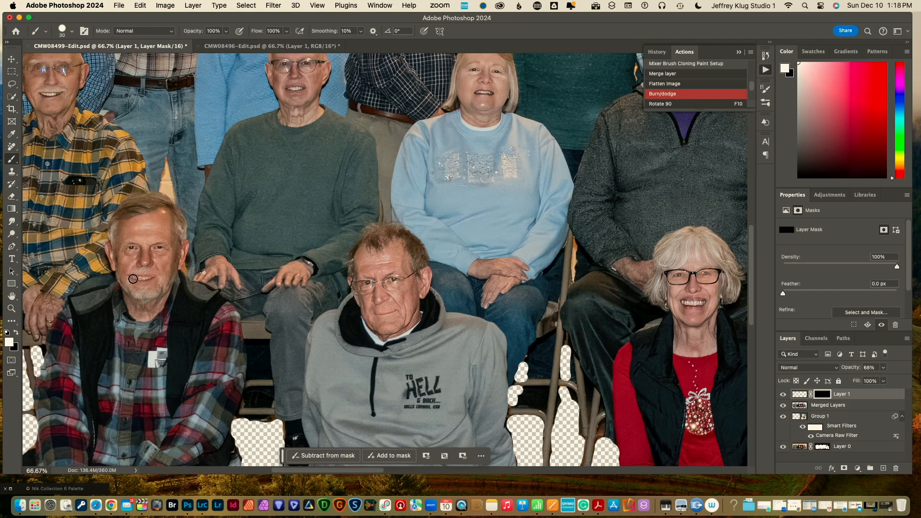
pyautogui.moveTo(130, 248); pyautogui.dragTo(138, 247)
pyautogui.press('v')
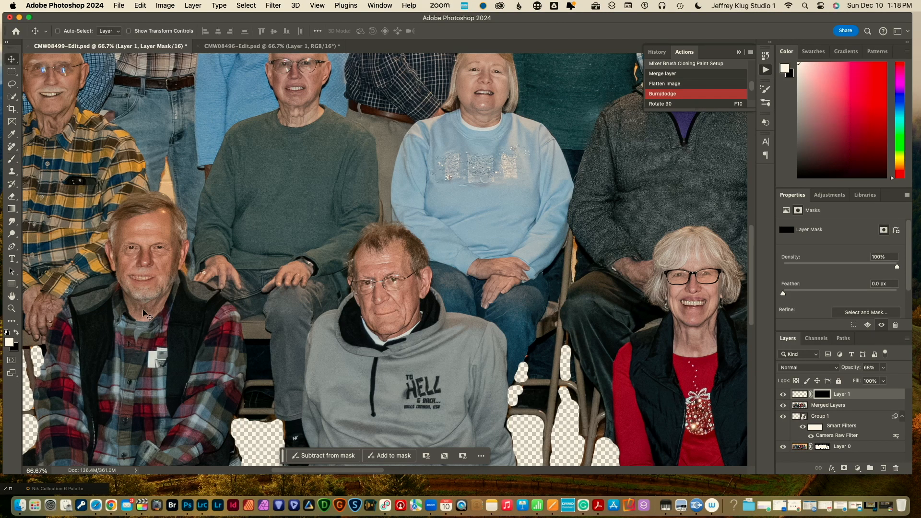
pyautogui.moveTo(143, 311); pyautogui.dragTo(146, 310)
pyautogui.press('b')
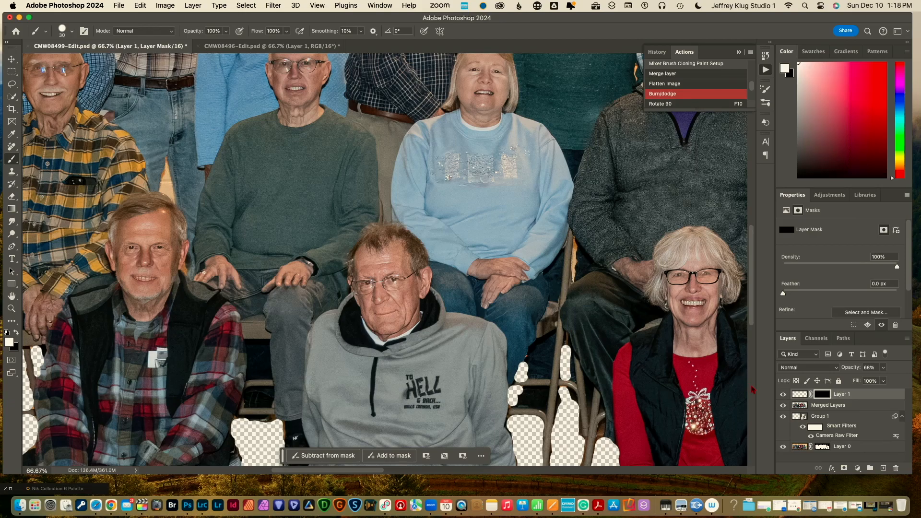
pyautogui.click(783, 395)
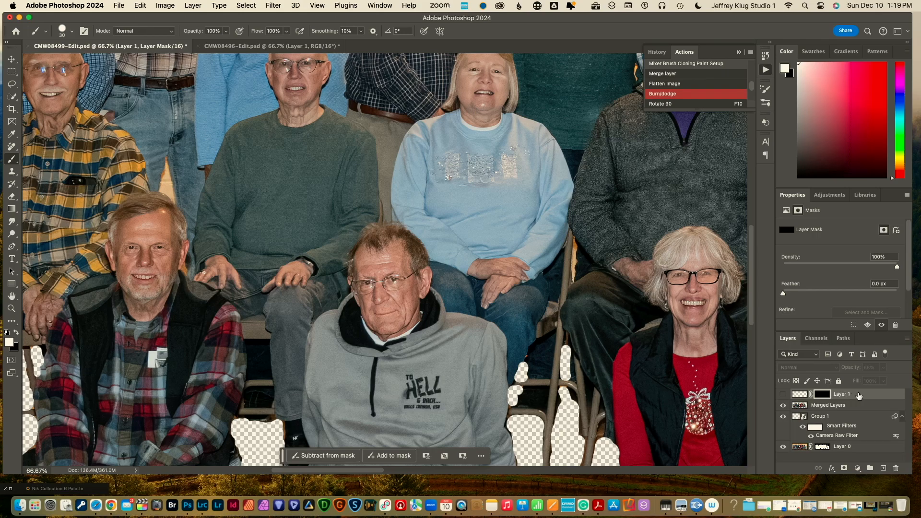
# Delete Layer 1, toggle Merged Layers and Group 1 to compare faces, then pick the group photo in Lightroom
pyautogui.moveTo(859, 395); pyautogui.dragTo(896, 470)
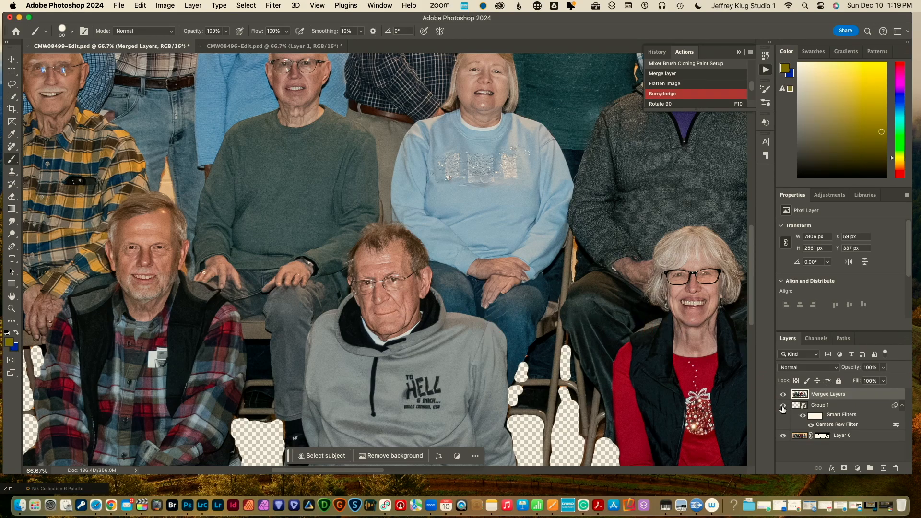
pyautogui.click(784, 394)
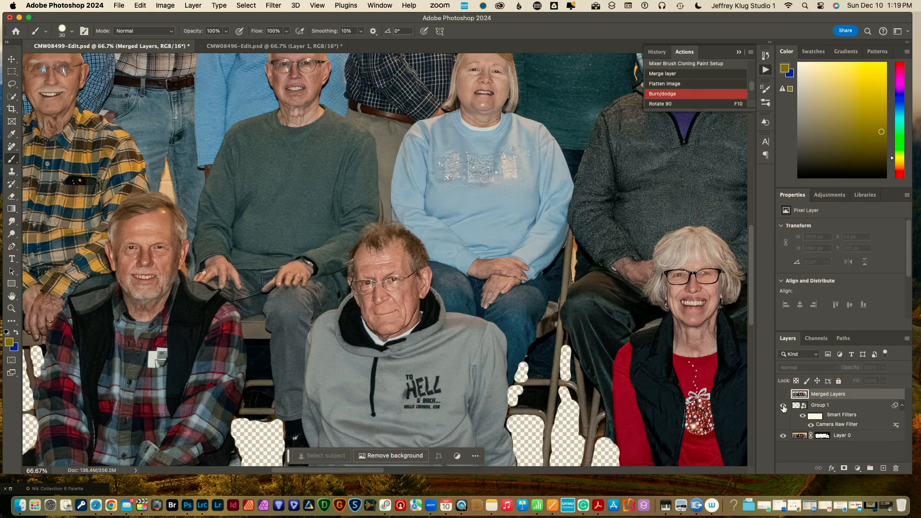
pyautogui.click(784, 406)
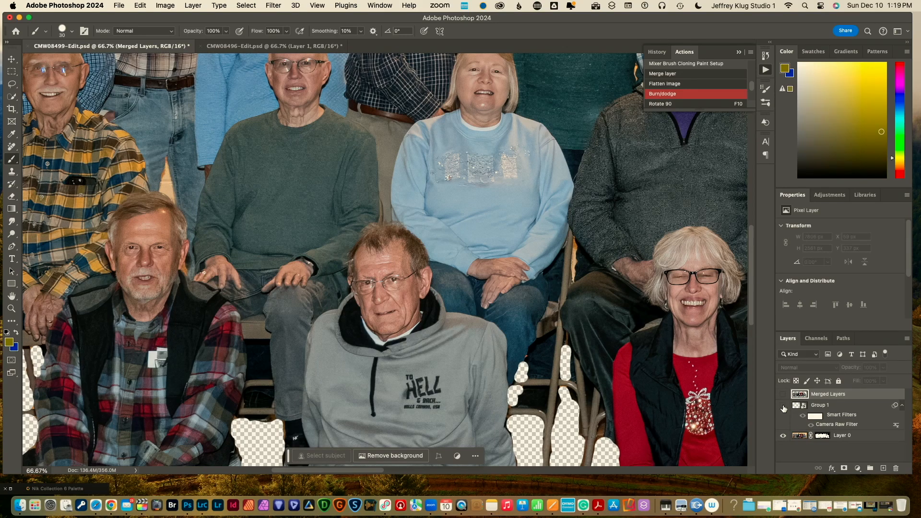
pyautogui.click(784, 407)
pyautogui.click(784, 407)
pyautogui.click(784, 407)
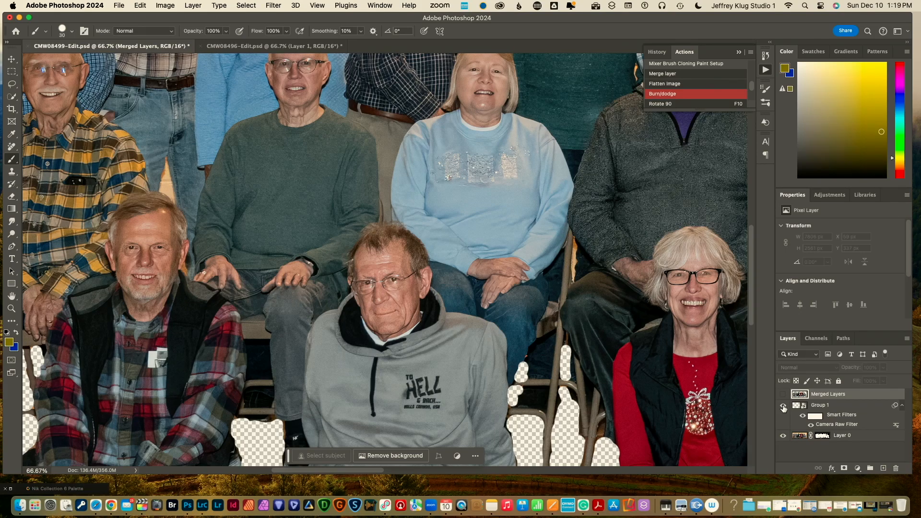
pyautogui.click(784, 395)
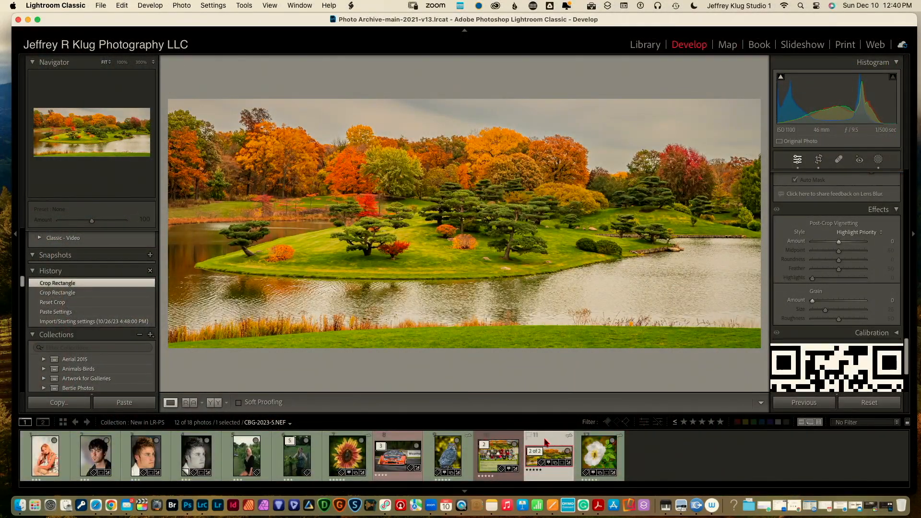
pyautogui.click(501, 439)
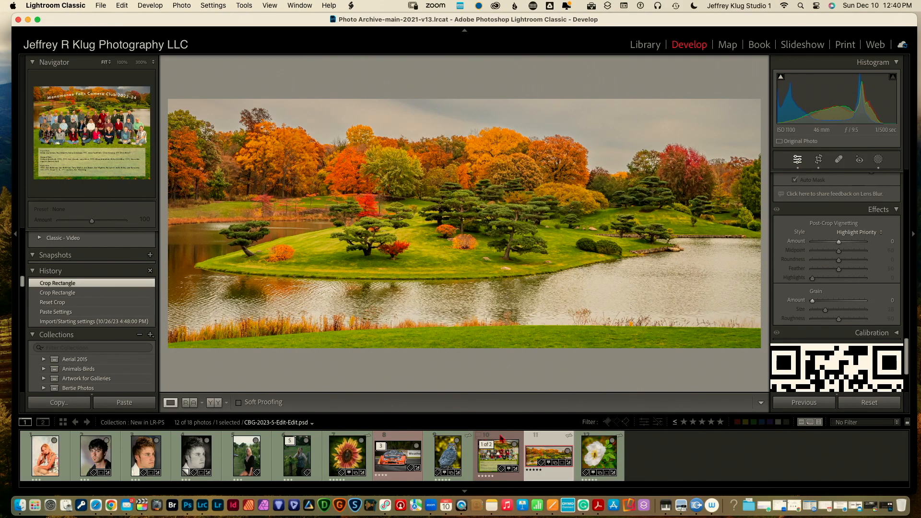
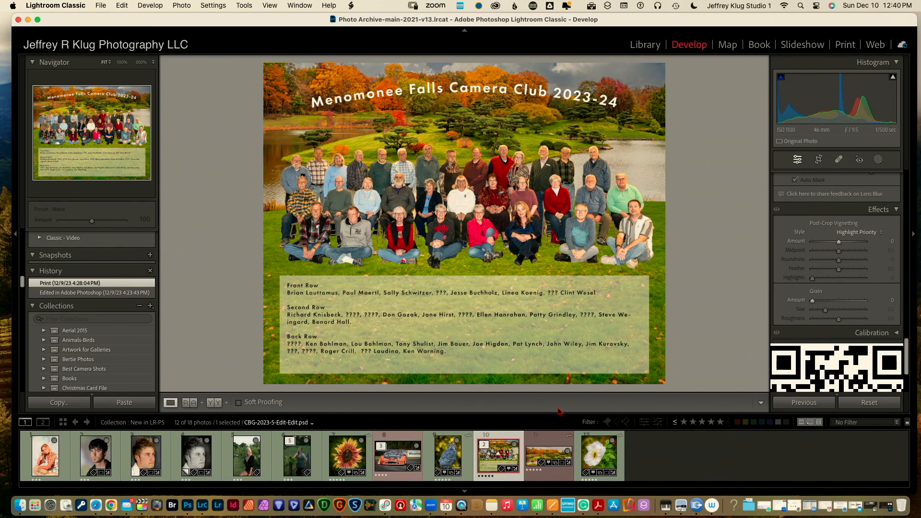
# Send the CBG-2023-5.NEF autumn pond panorama (thumbnail 11) from Lightroom to Photoshop 2024
pyautogui.click(555, 443)
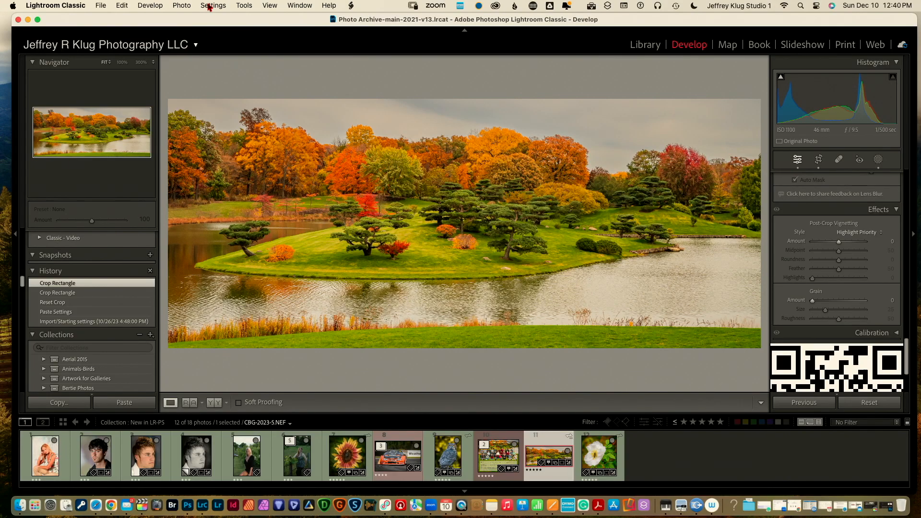
pyautogui.click(182, 6)
pyautogui.moveTo(207, 63)
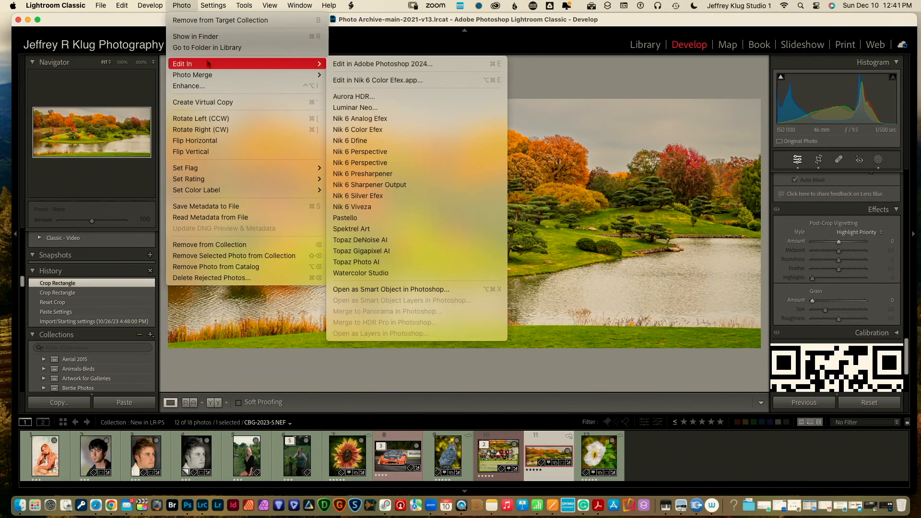
pyautogui.click(350, 64)
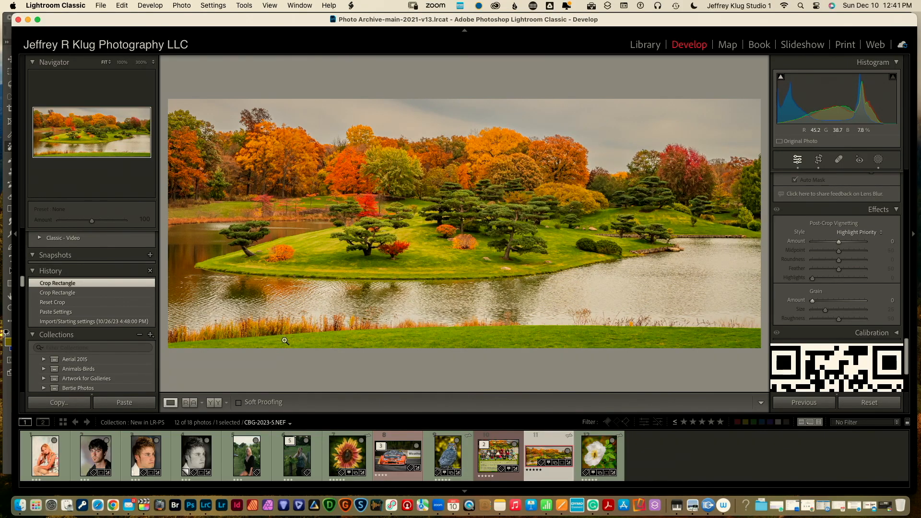
pyautogui.click(196, 503)
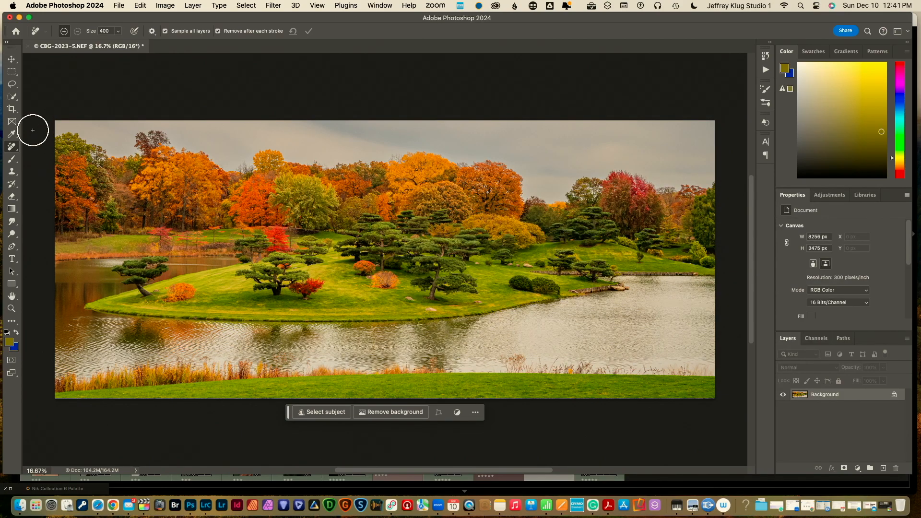
# Expand the canvas downward at 5:4 with Generative Expand and generate 'Gras' to fill it
pyautogui.click(13, 113)
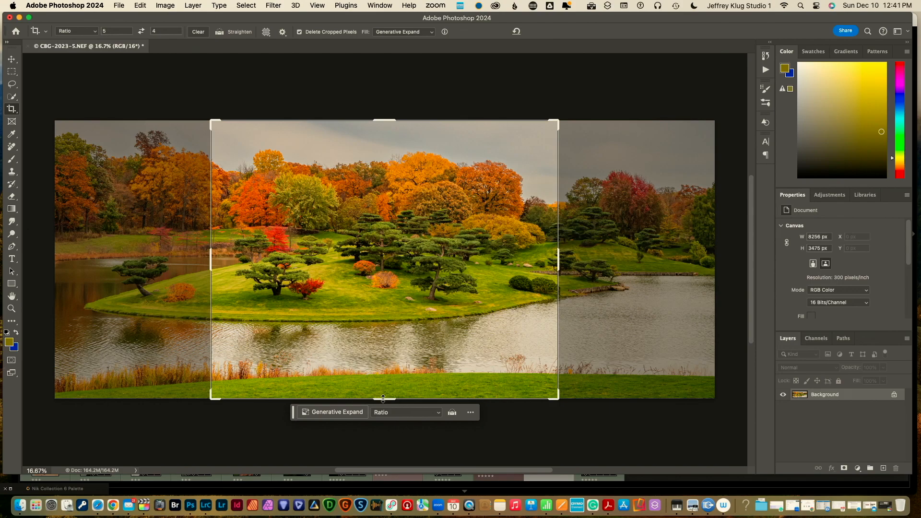
pyautogui.moveTo(383, 398); pyautogui.dragTo(381, 443)
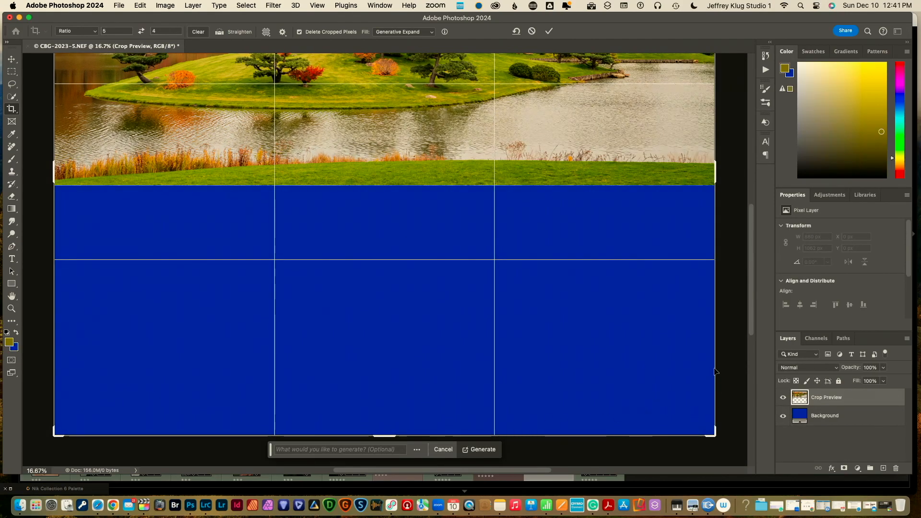
pyautogui.moveTo(752, 328)
pyautogui.mouseDown()
pyautogui.moveTo(750, 284)
pyautogui.moveTo(746, 337)
pyautogui.mouseUp()
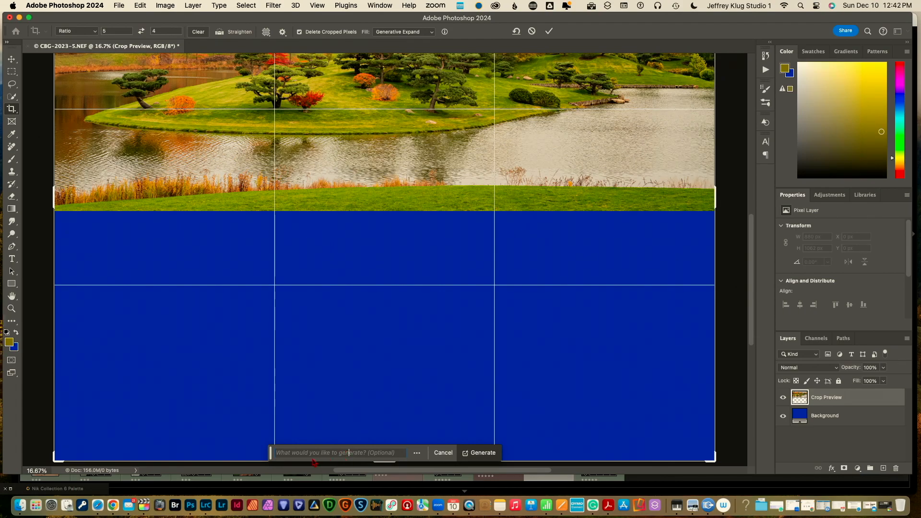
pyautogui.write('Grass')
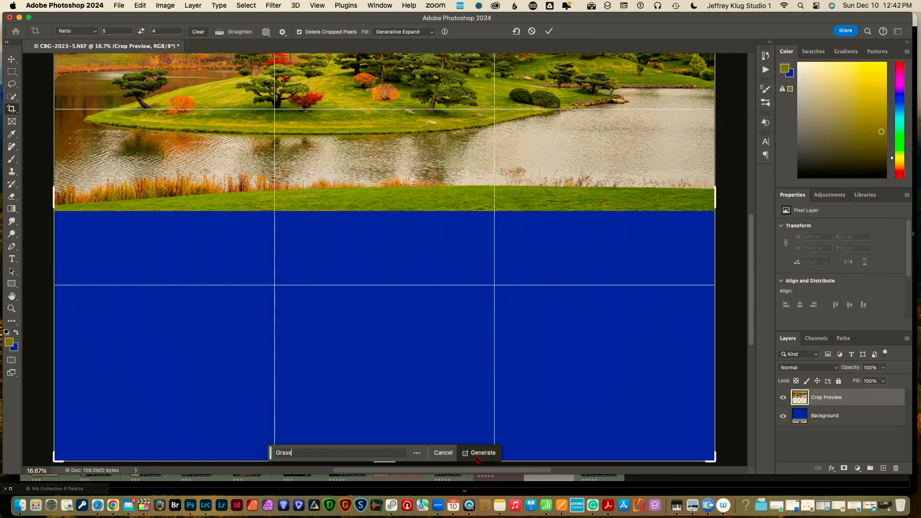
pyautogui.click(482, 453)
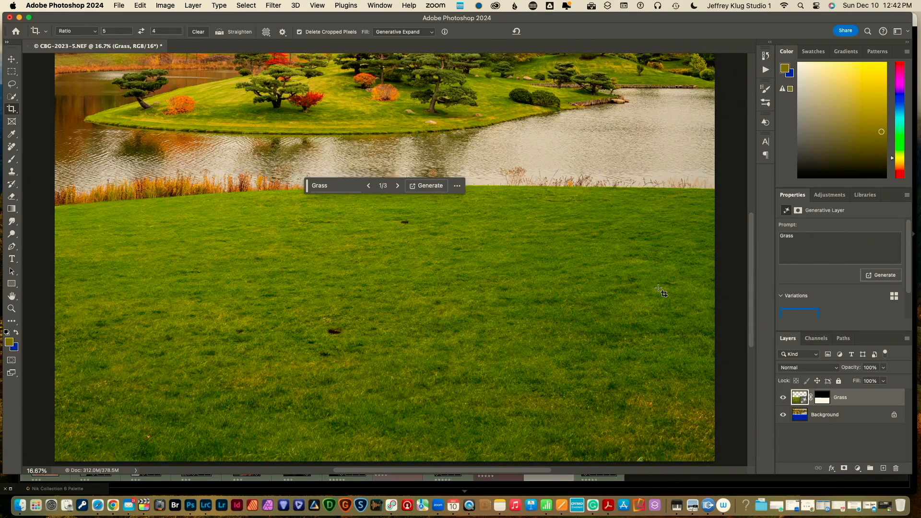
# Fit the image to the screen and add a new empty layer above Grass
pyautogui.press('z')
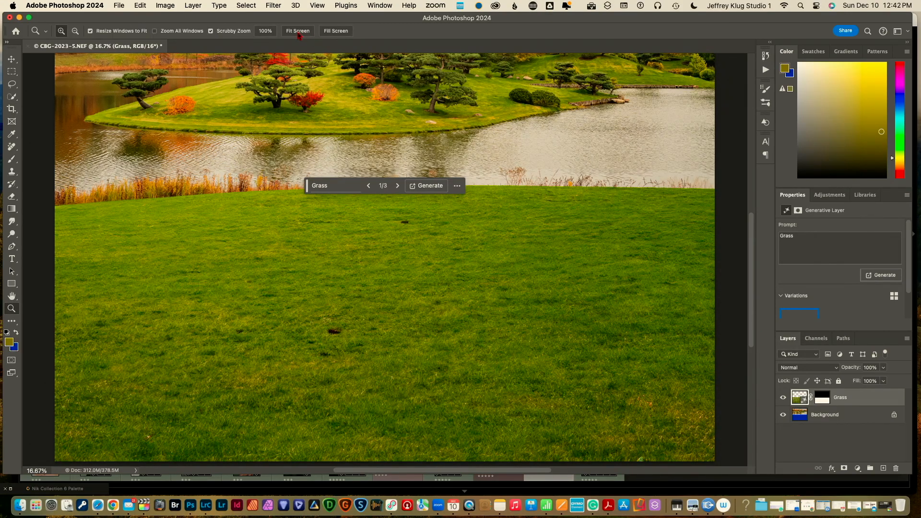
pyautogui.click(298, 31)
pyautogui.press('c')
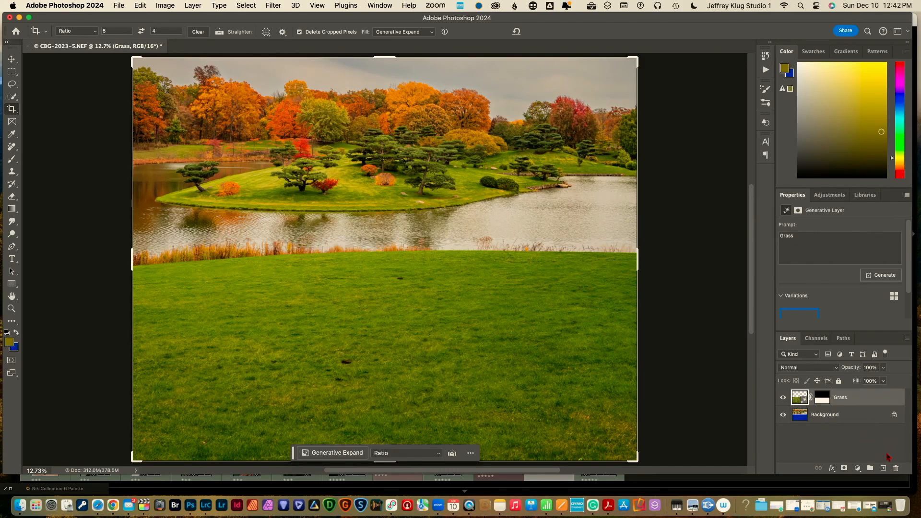
pyautogui.click(884, 469)
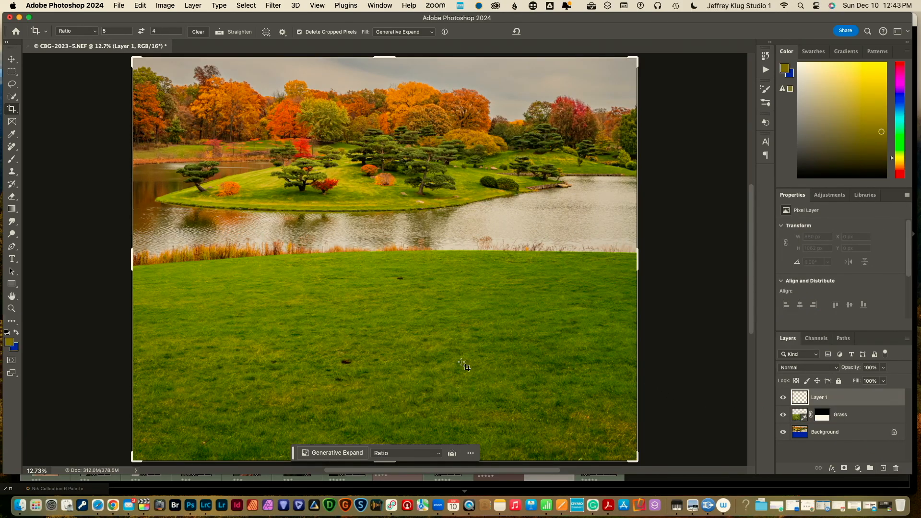
# Paint out the dark spots across the generated grass with the Remove tool
pyautogui.press('j')
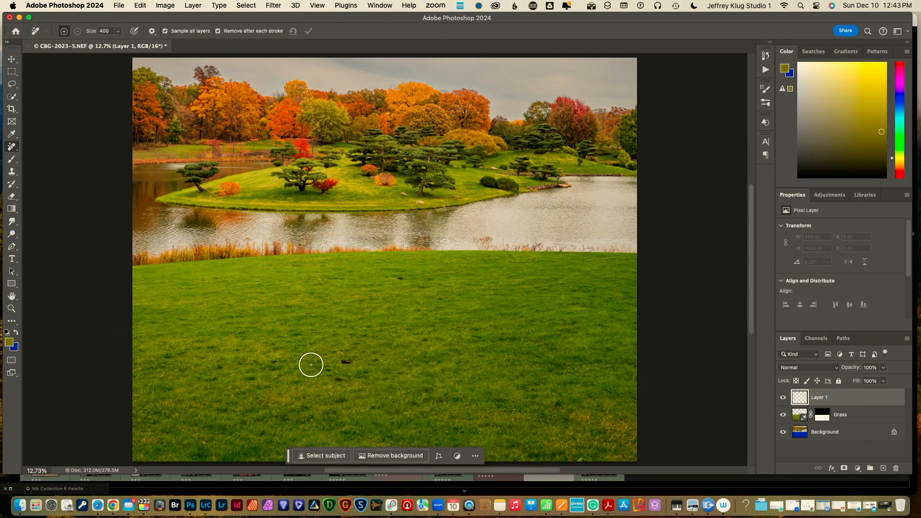
pyautogui.click(343, 361)
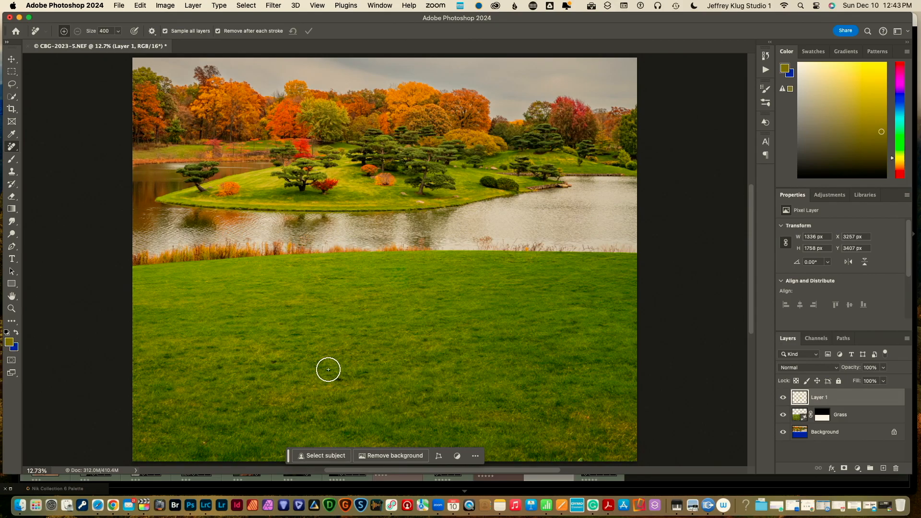
pyautogui.moveTo(327, 370); pyautogui.dragTo(345, 378)
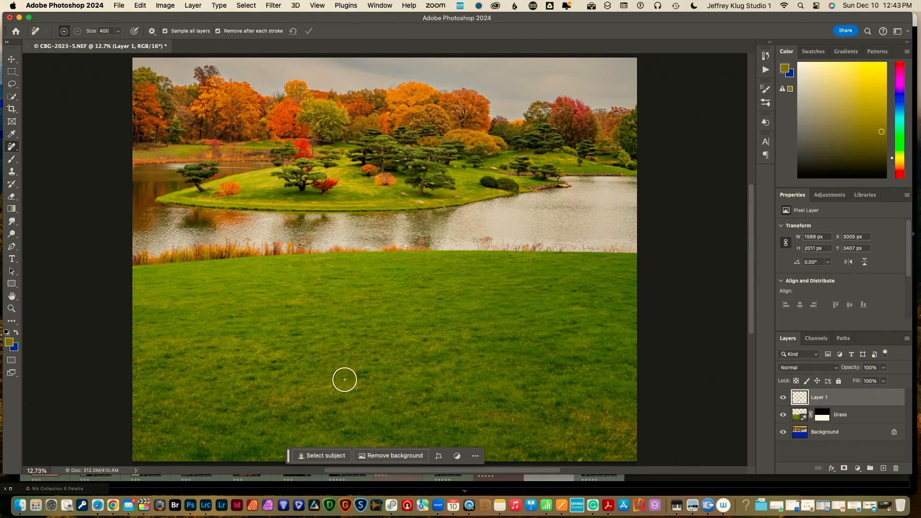
pyautogui.click(361, 376)
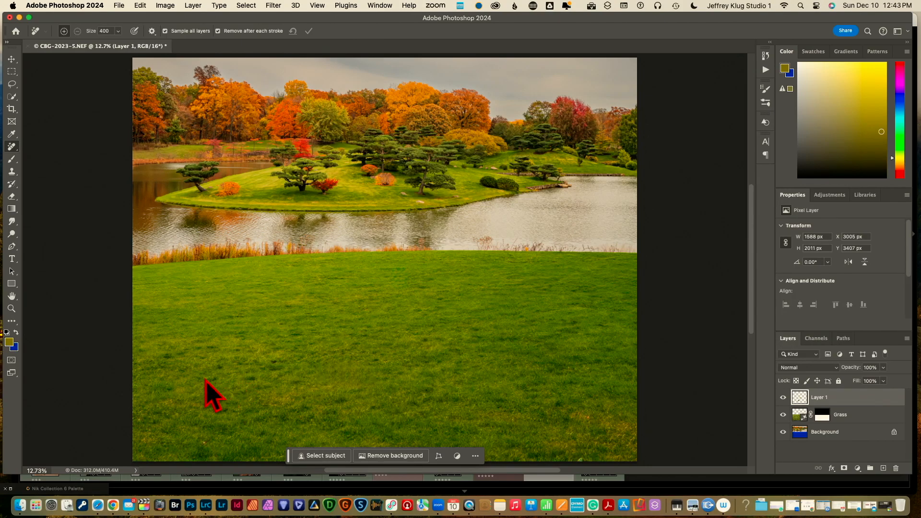
pyautogui.click(166, 357)
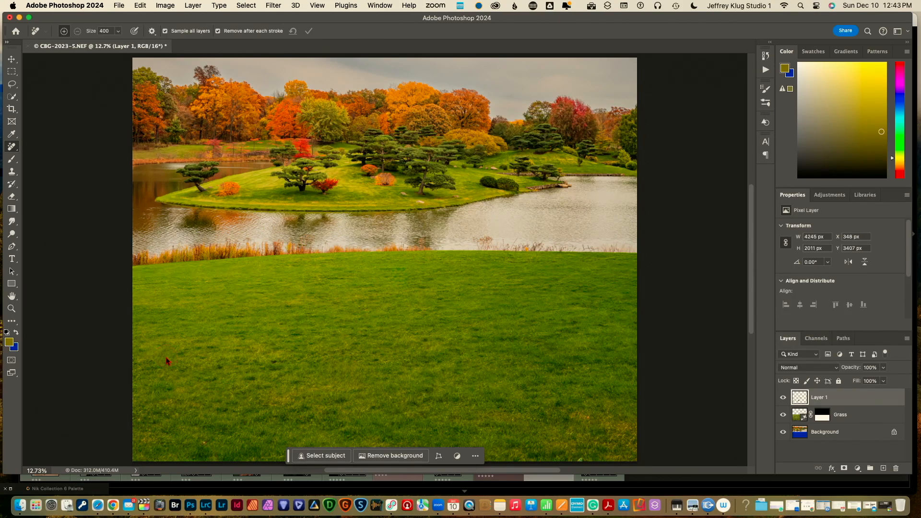
pyautogui.click(221, 369)
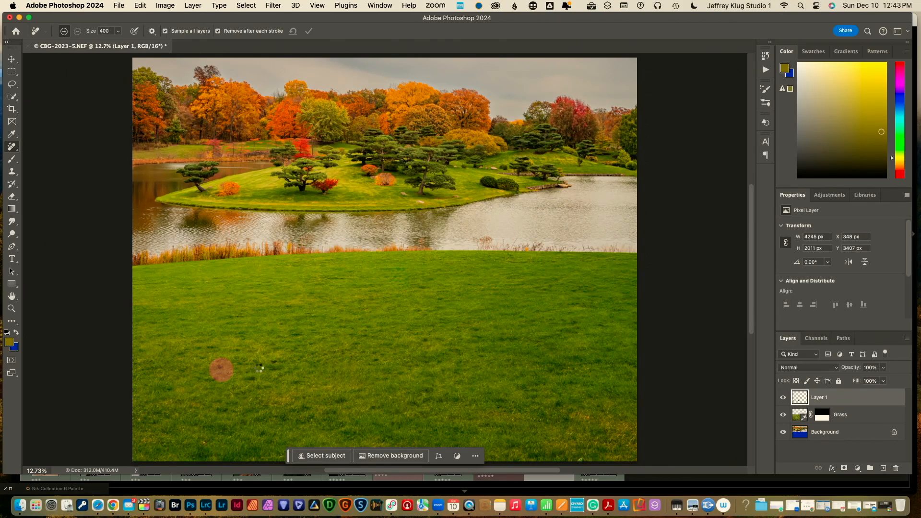
pyautogui.click(273, 365)
pyautogui.click(245, 381)
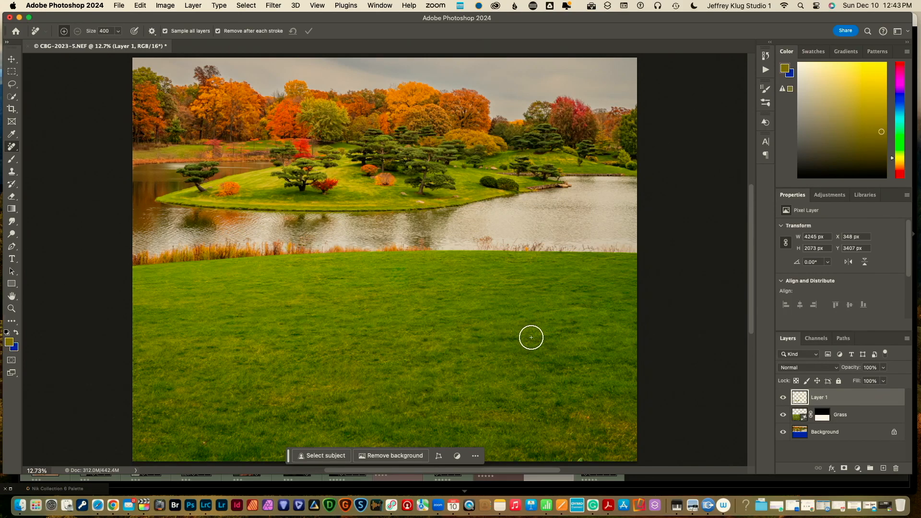
pyautogui.click(832, 434)
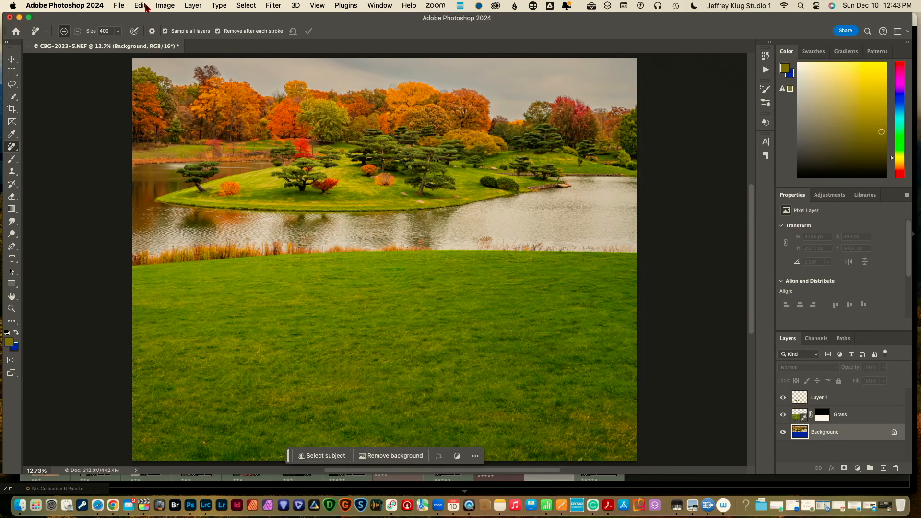
# Run the Merge layer action and move the resulting Merged Layers to the top of the stack
pyautogui.click(144, 6)
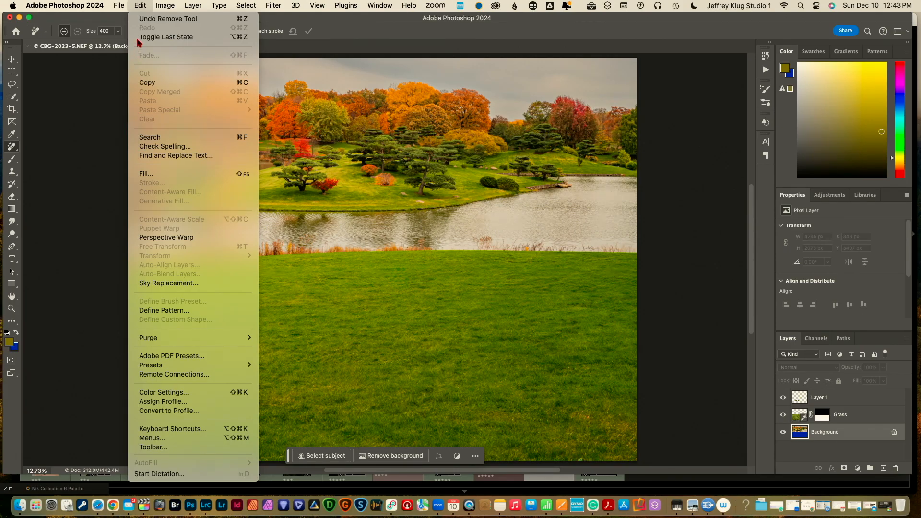
pyautogui.click(137, 10)
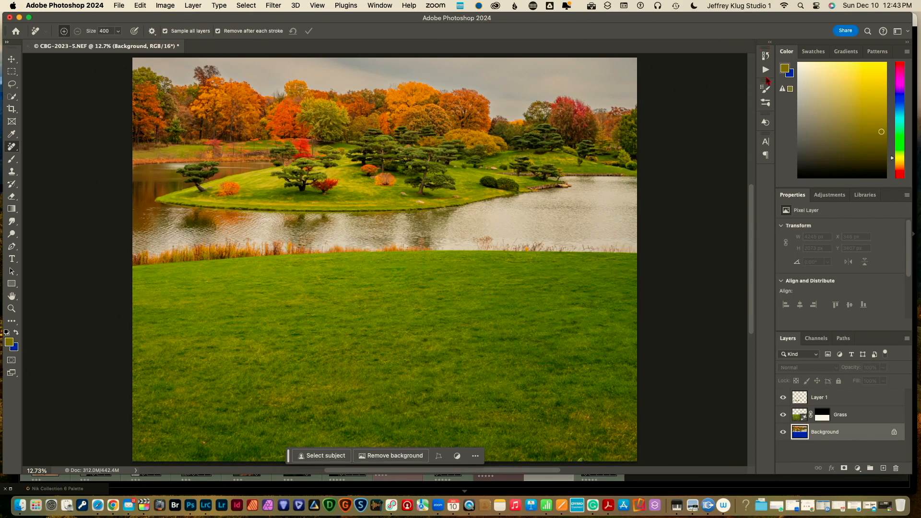
pyautogui.click(766, 70)
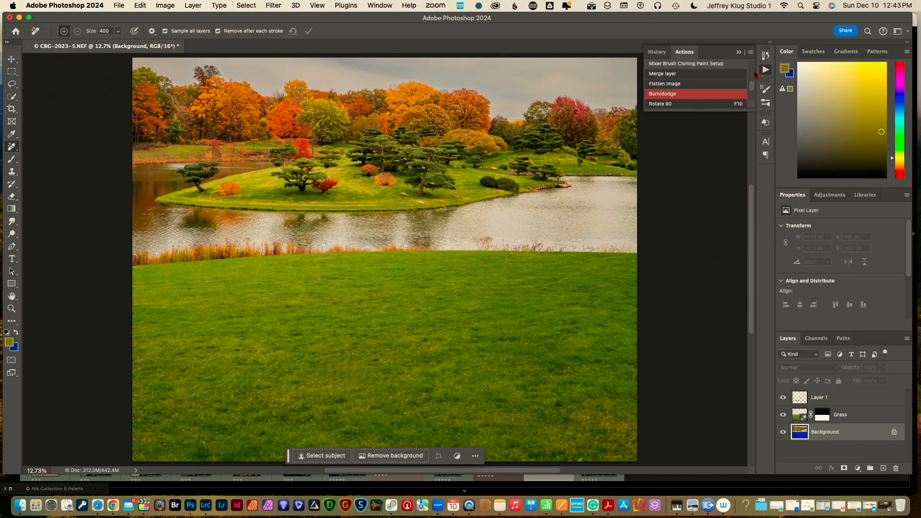
pyautogui.click(691, 76)
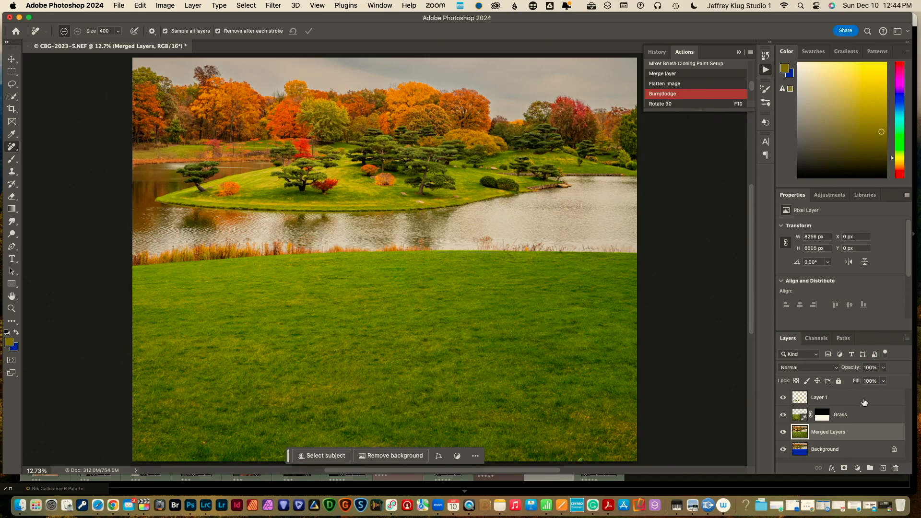
pyautogui.moveTo(865, 432); pyautogui.dragTo(861, 392)
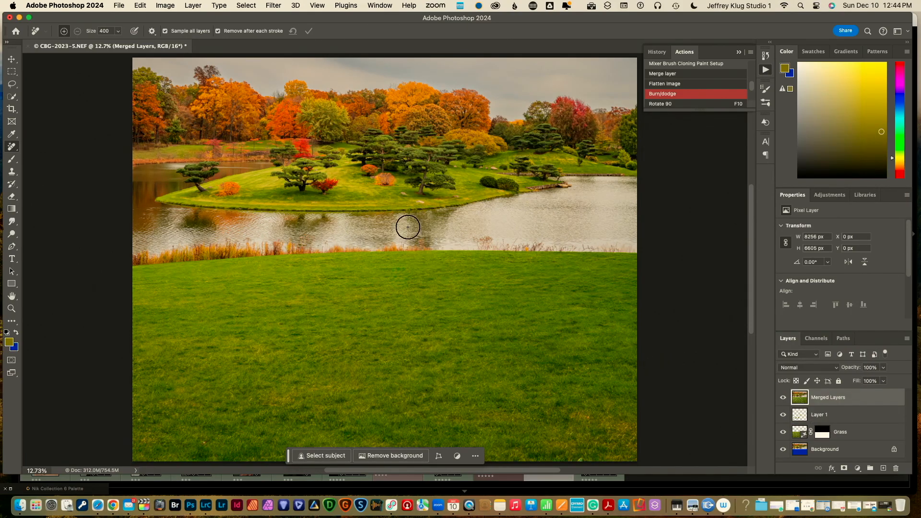
pyautogui.click(140, 6)
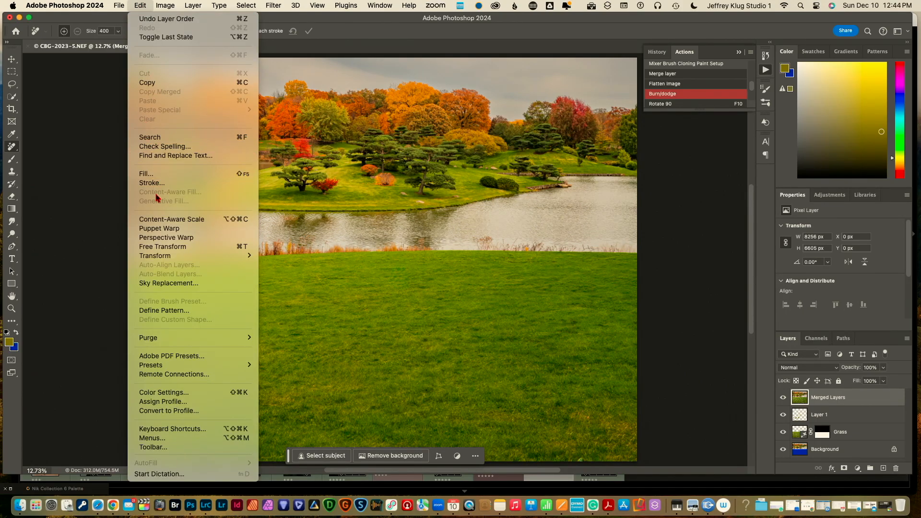
# Replace the sky with the blue white-cloud preset, tweaking Shift Edge and darkening it, then apply
pyautogui.click(169, 282)
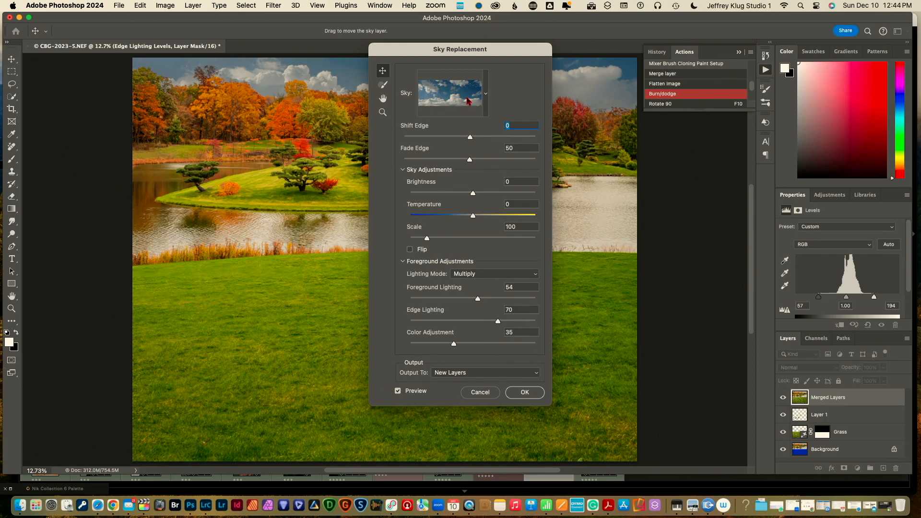
pyautogui.click(468, 98)
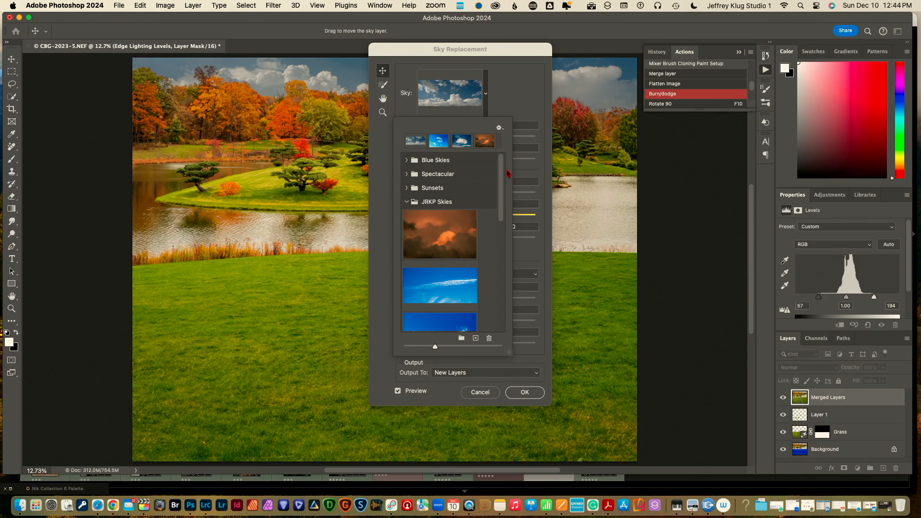
pyautogui.moveTo(502, 180); pyautogui.dragTo(497, 304)
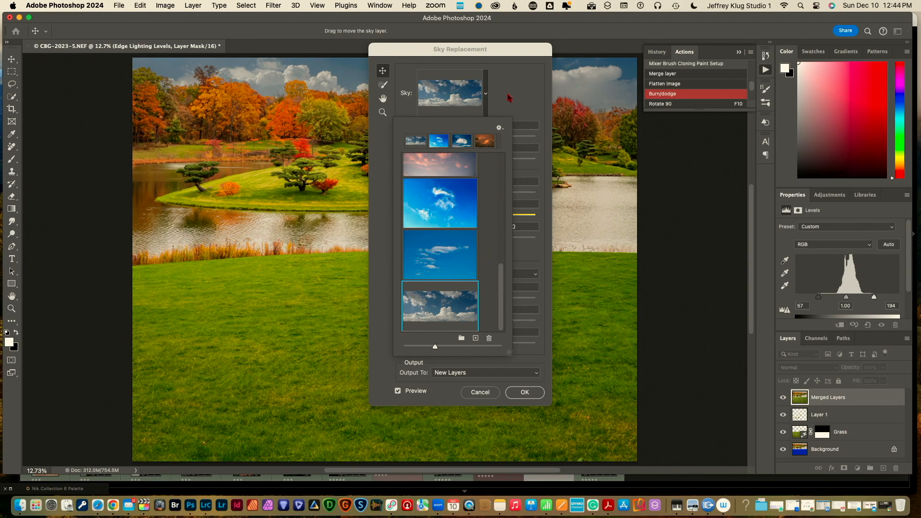
pyautogui.click(524, 93)
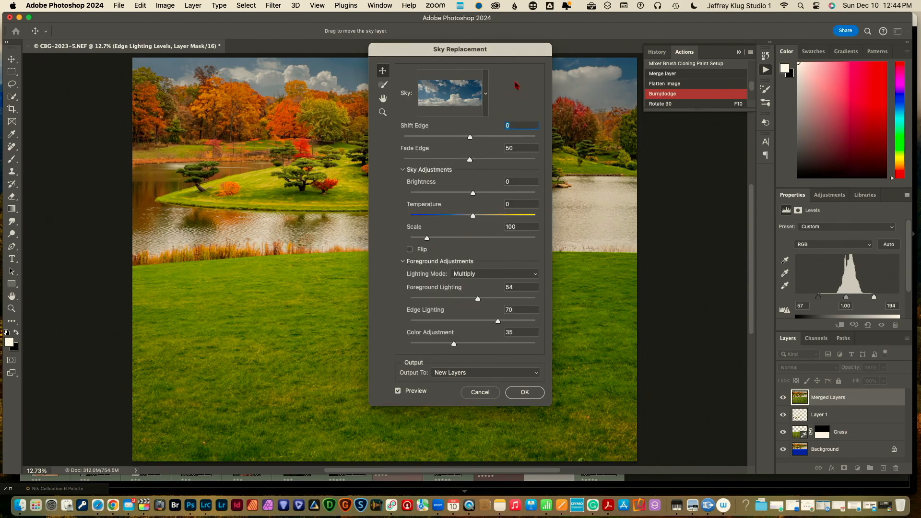
pyautogui.moveTo(526, 54); pyautogui.dragTo(798, 60)
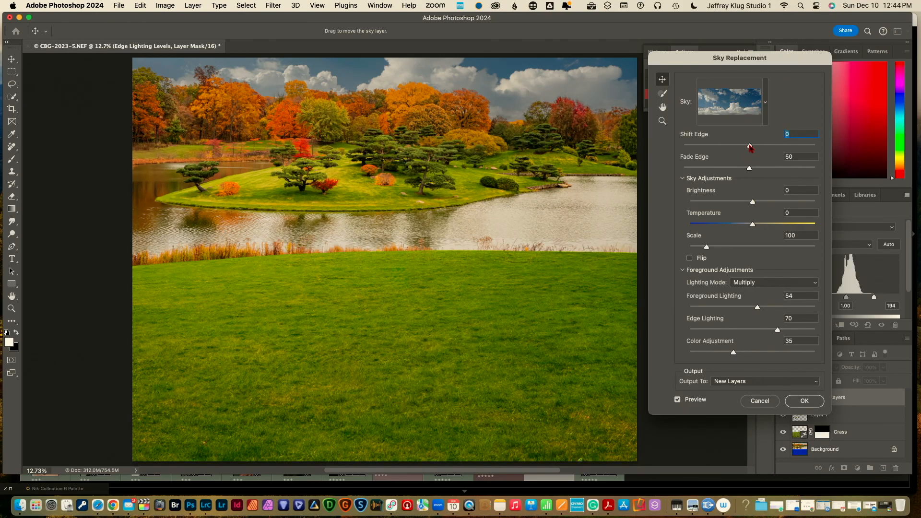
pyautogui.moveTo(751, 147)
pyautogui.mouseDown()
pyautogui.moveTo(738, 148)
pyautogui.moveTo(775, 148)
pyautogui.moveTo(753, 149)
pyautogui.mouseUp()
pyautogui.moveTo(752, 203); pyautogui.dragTo(768, 226)
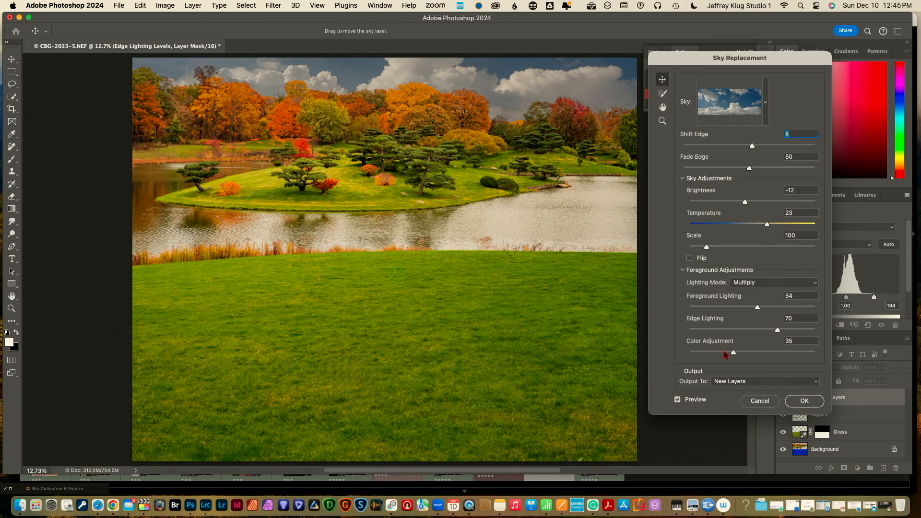
pyautogui.click(804, 401)
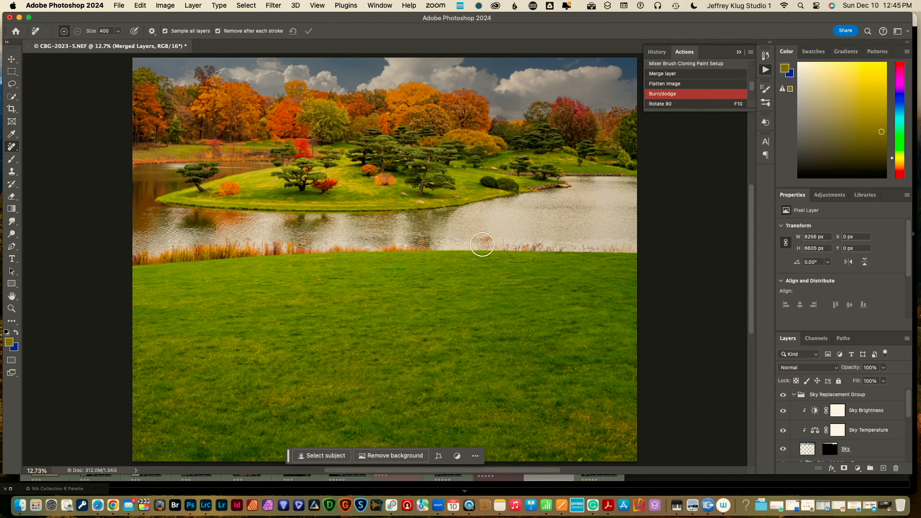
# Open CMW08499-Edit.psd from the recent files list
pyautogui.click(118, 5)
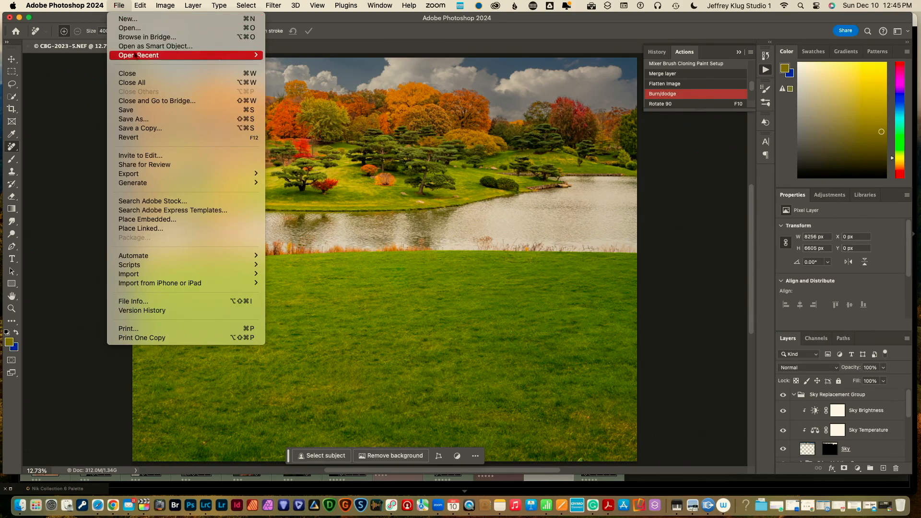
pyautogui.moveTo(138, 56)
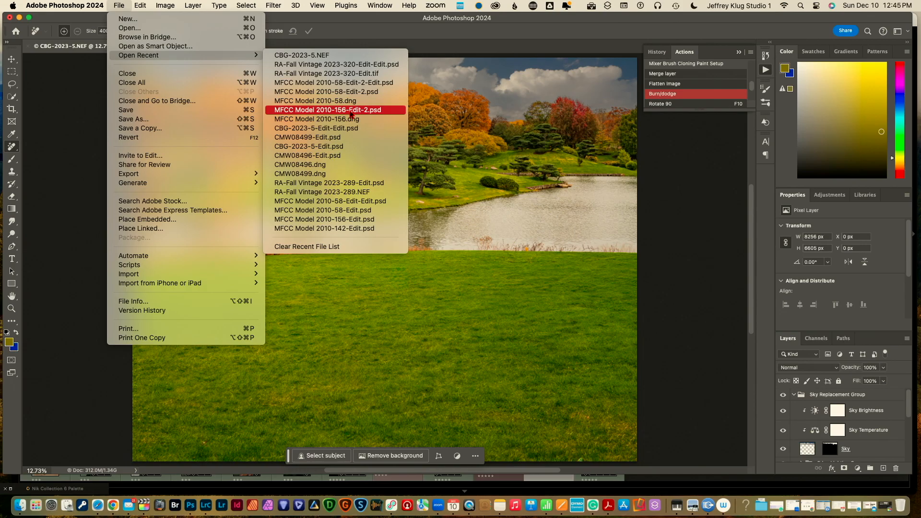
pyautogui.click(344, 138)
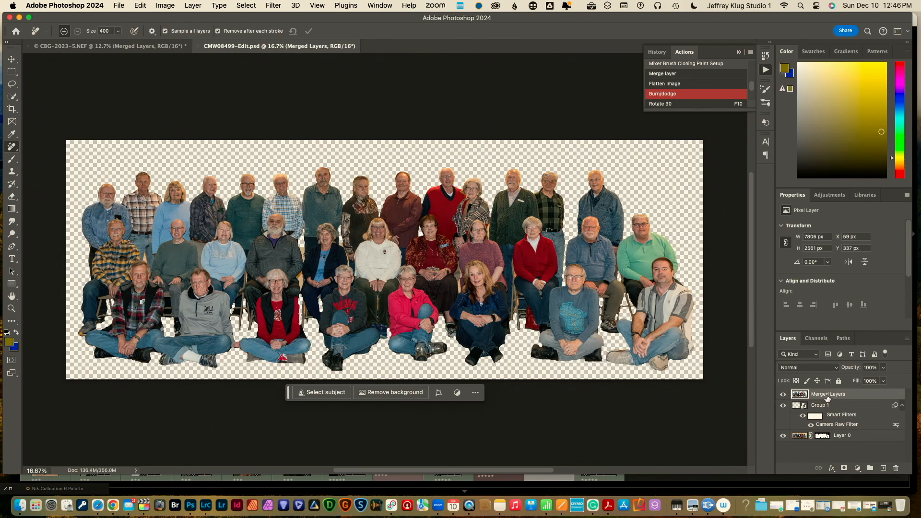
# Drag the cut-out group onto the lake scene and nudge it up and left onto the lawn
pyautogui.moveTo(827, 397); pyautogui.dragTo(394, 200)
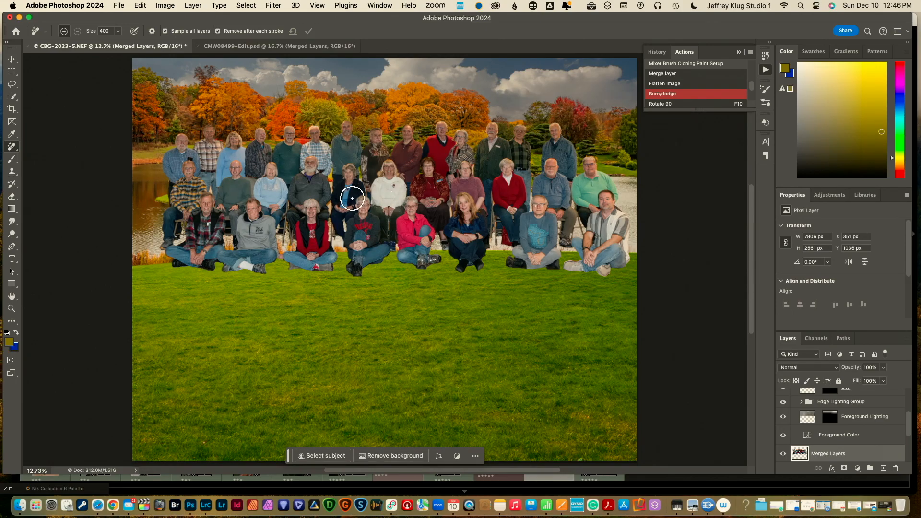
pyautogui.press('v')
pyautogui.moveTo(367, 200); pyautogui.dragTo(357, 259)
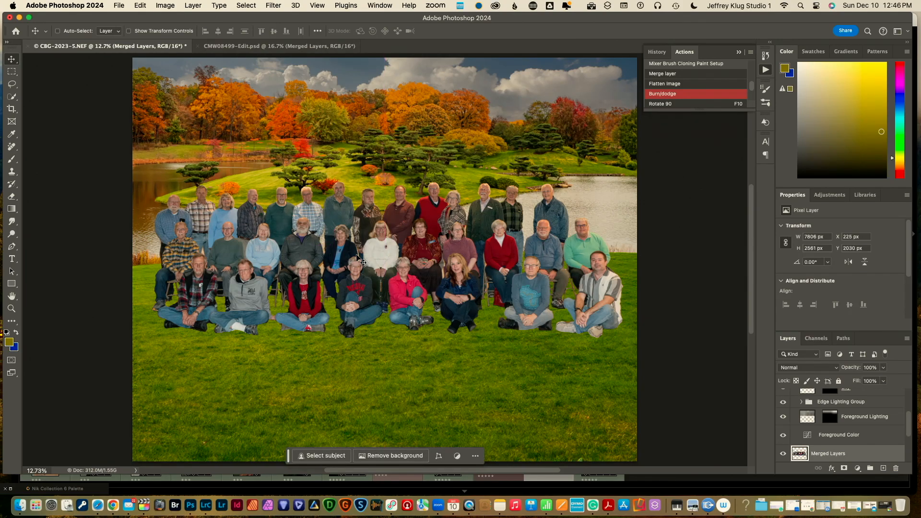
pyautogui.hotkey('shift', 'Up')
pyautogui.hotkey('shift', 'Up')
pyautogui.hotkey('shift', 'Up')
pyautogui.hotkey('shift', 'Up')
pyautogui.hotkey('shift', 'Up')
pyautogui.hotkey('shift', 'Up')
pyautogui.hotkey('shift', 'Up')
pyautogui.hotkey('shift', 'Up')
pyautogui.hotkey('shift', 'Up')
pyautogui.hotkey('shift', 'Up')
pyautogui.hotkey('shift', 'Up')
pyautogui.hotkey('shift', 'Up')
pyautogui.hotkey('shift', 'Up')
pyautogui.hotkey('shift', 'Up')
pyautogui.hotkey('shift', 'Up')
pyautogui.hotkey('shift', 'Up')
pyautogui.hotkey('shift', 'Up')
pyautogui.hotkey('shift', 'Up')
pyautogui.hotkey('shift', 'Up')
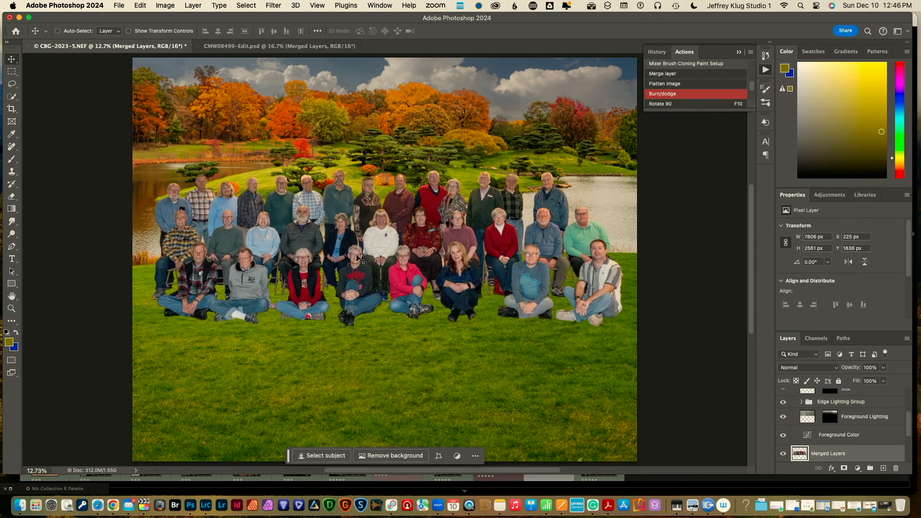
pyautogui.hotkey('shift', 'Up')
pyautogui.hotkey('shift', 'Up')
pyautogui.press('Up')
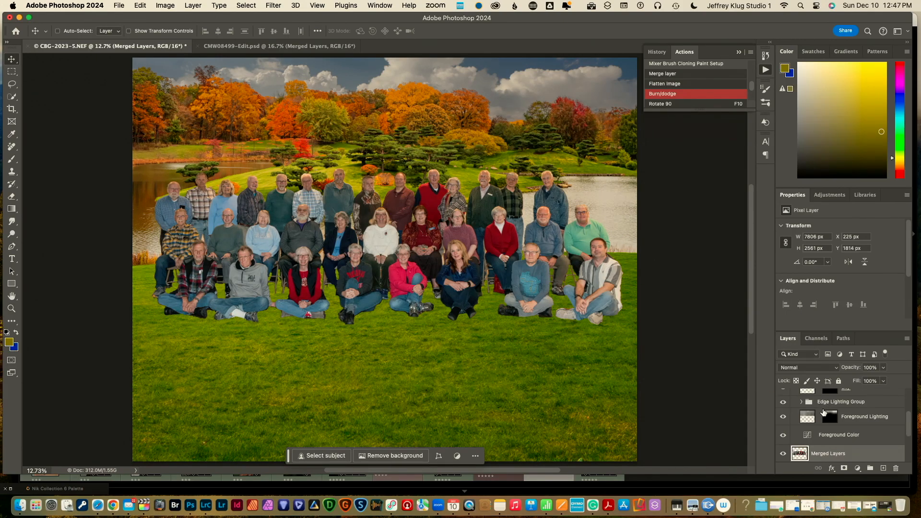
pyautogui.press('Left')
pyautogui.press('Left')
pyautogui.press('Left')
pyautogui.press('Left')
pyautogui.press('Left')
pyautogui.press('Left')
pyautogui.press('Left')
pyautogui.press('Left')
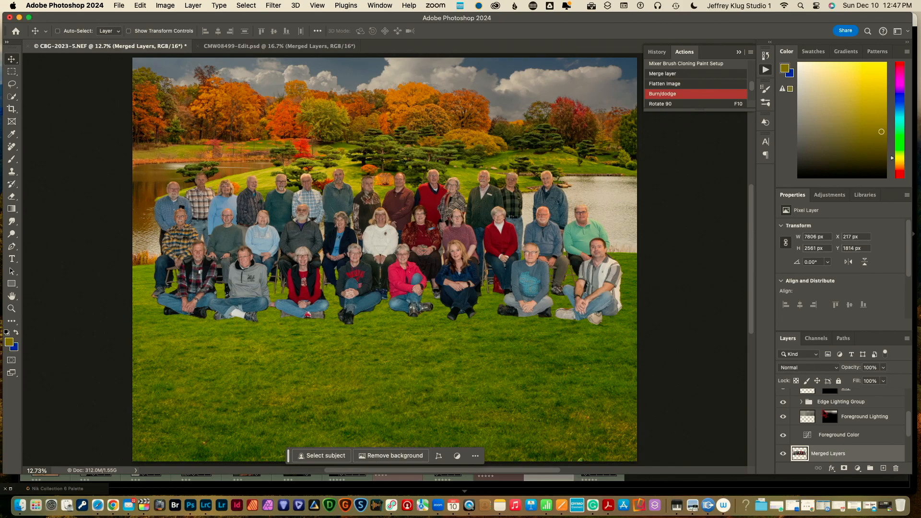
pyautogui.press('Left')
pyautogui.press('Left')
pyautogui.press('Left')
pyautogui.press('Left')
pyautogui.press('Left')
pyautogui.press('Left')
pyautogui.press('Left')
pyautogui.press('Left')
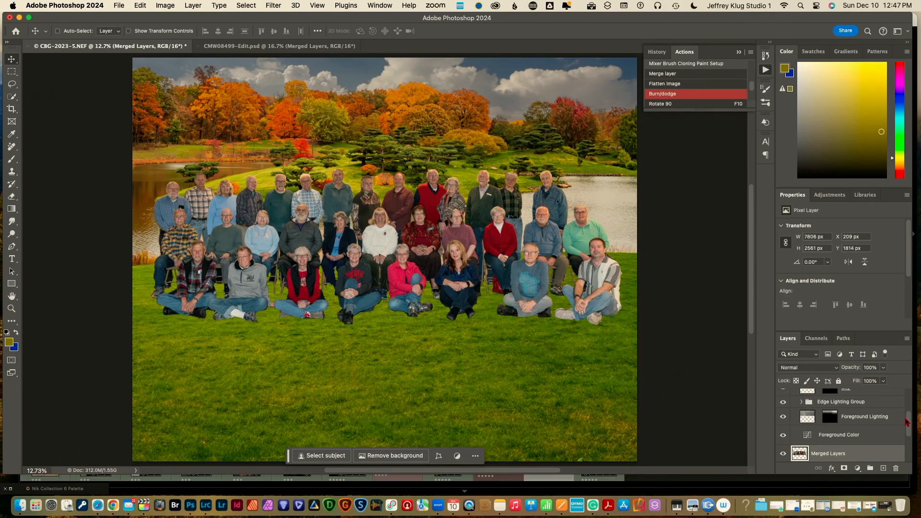
# Move Merged Layers to the top and collapse the Sky Replacement Group
pyautogui.moveTo(863, 453); pyautogui.dragTo(862, 392)
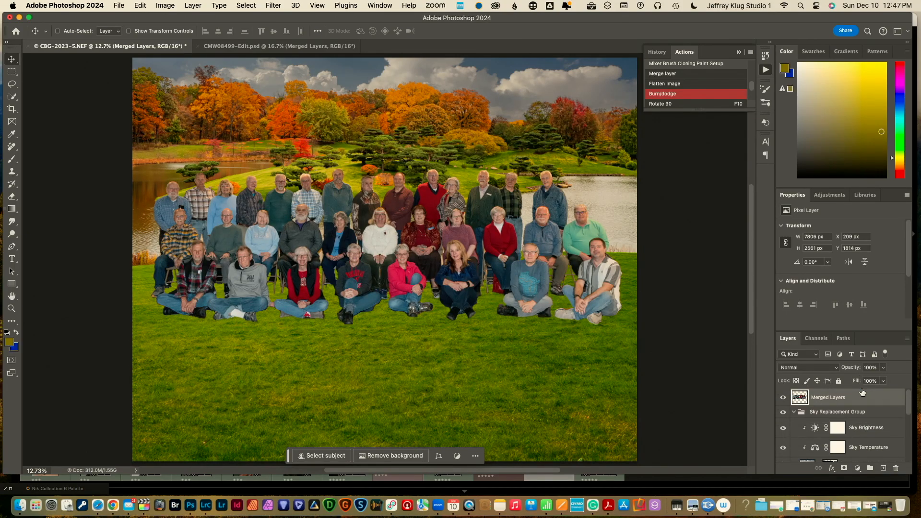
pyautogui.click(797, 413)
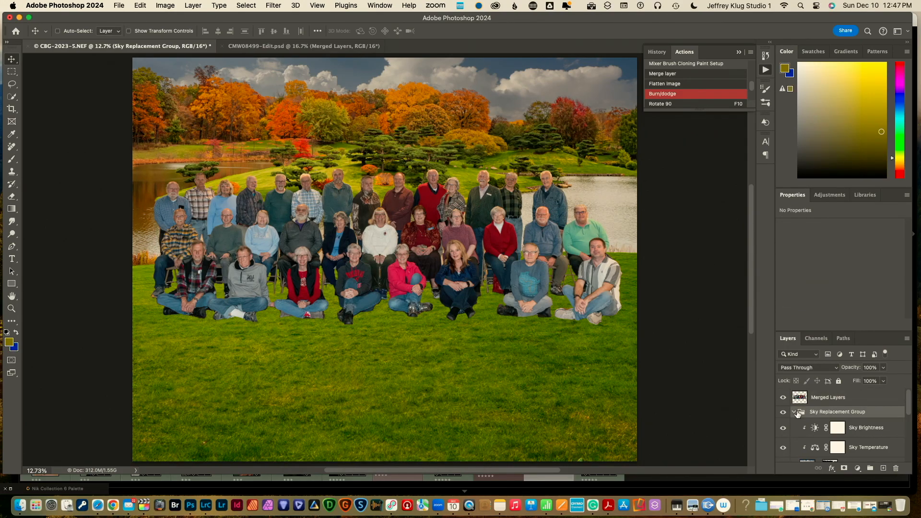
pyautogui.click(795, 413)
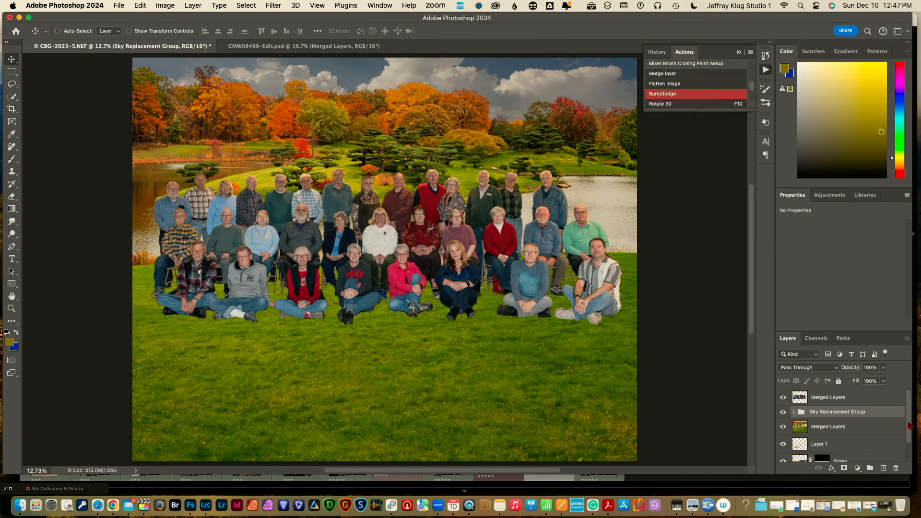
pyautogui.moveTo(910, 426); pyautogui.dragTo(913, 448)
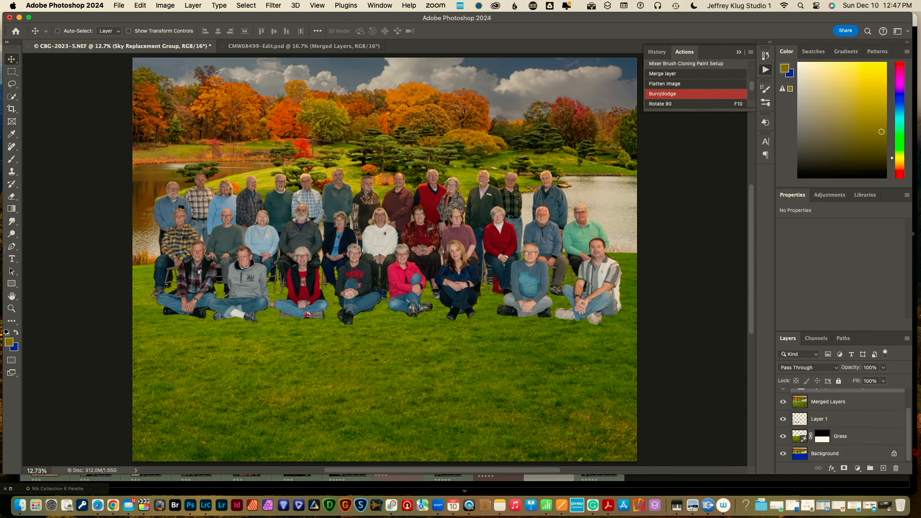
pyautogui.keyDown('shift'); pyautogui.click(874, 458); pyautogui.keyUp('shift')
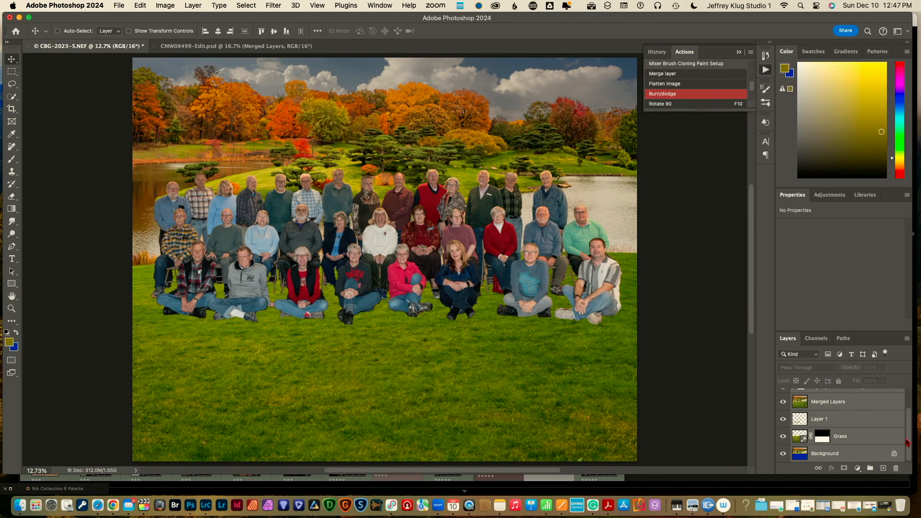
pyautogui.moveTo(907, 445); pyautogui.dragTo(909, 427)
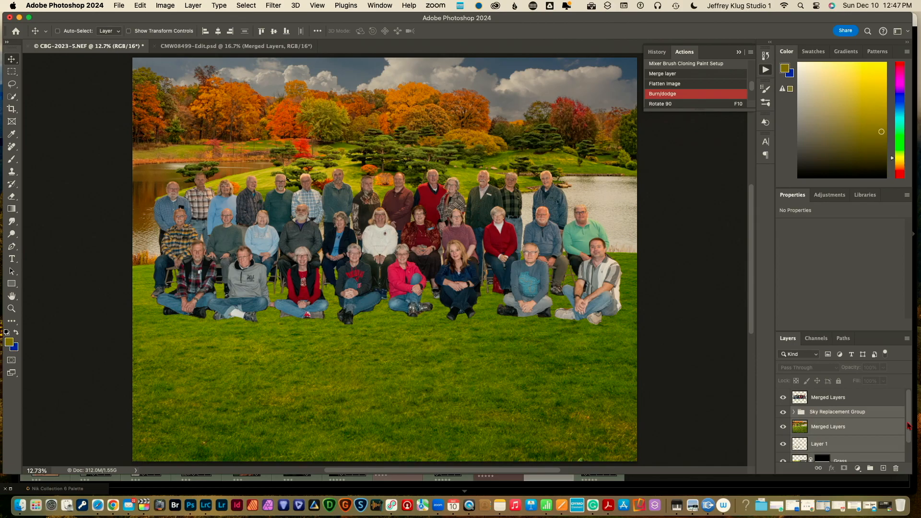
# Deselect the Sky Replacement Group and start converting Background into a normal Layer 0
pyautogui.rightClick(883, 416)
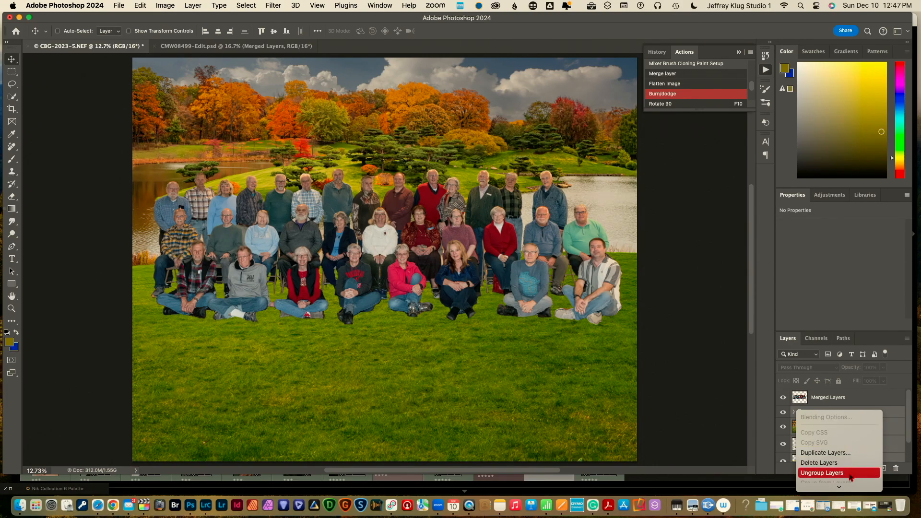
pyautogui.moveTo(847, 490)
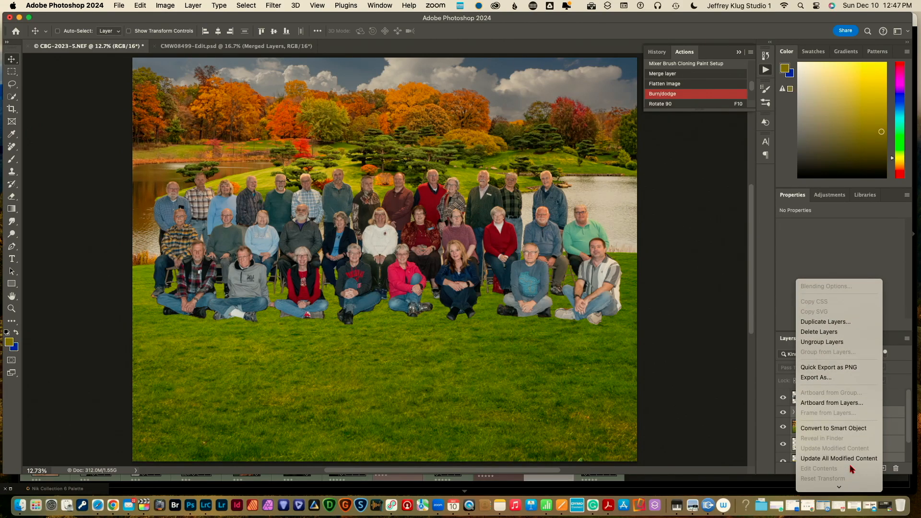
pyautogui.click(765, 412)
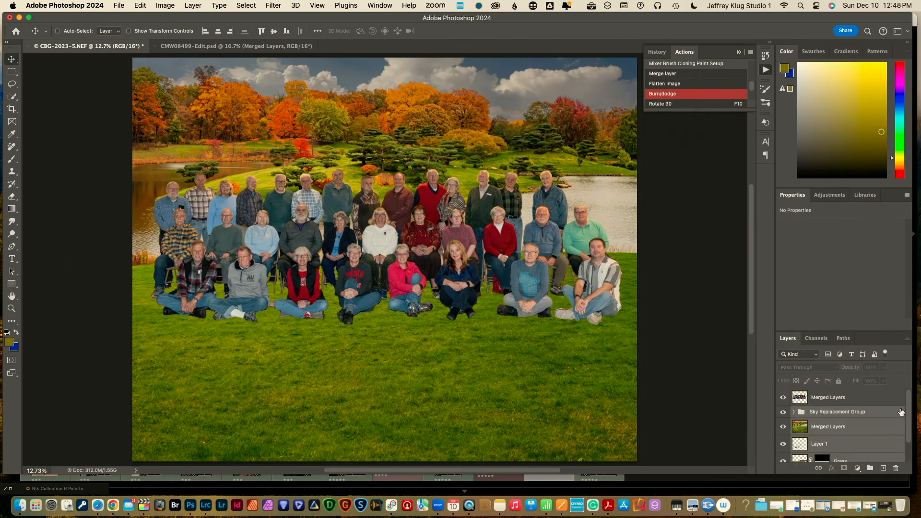
pyautogui.moveTo(909, 418)
pyautogui.mouseDown()
pyautogui.moveTo(914, 444)
pyautogui.moveTo(913, 430)
pyautogui.mouseUp()
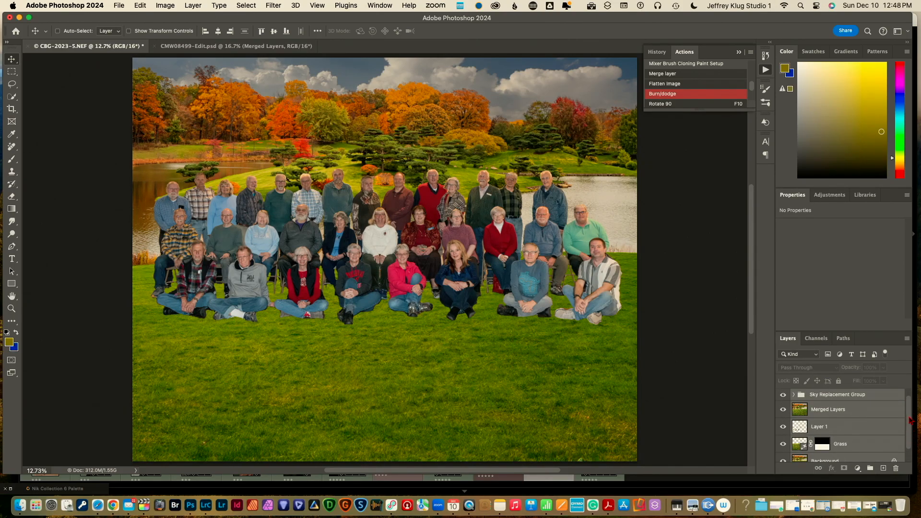
pyautogui.keyDown('super'); pyautogui.click(879, 395); pyautogui.keyUp('super')
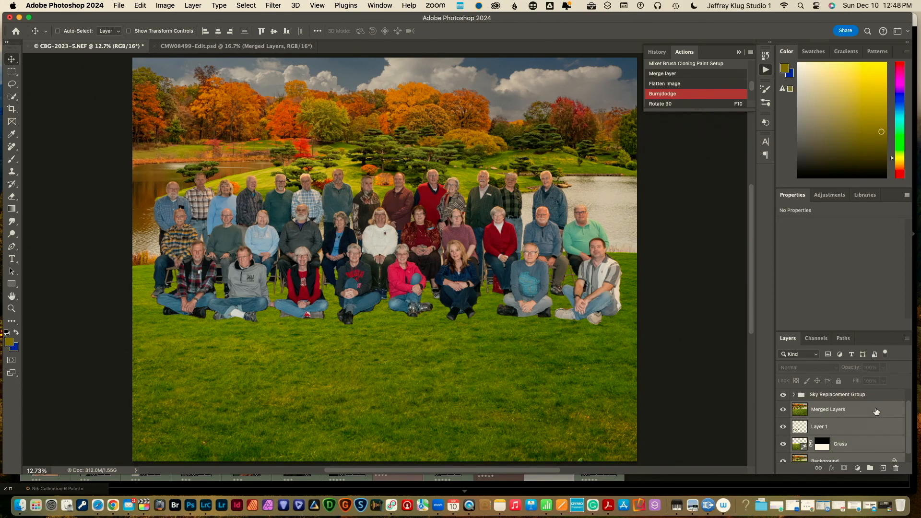
pyautogui.moveTo(909, 420); pyautogui.dragTo(908, 431)
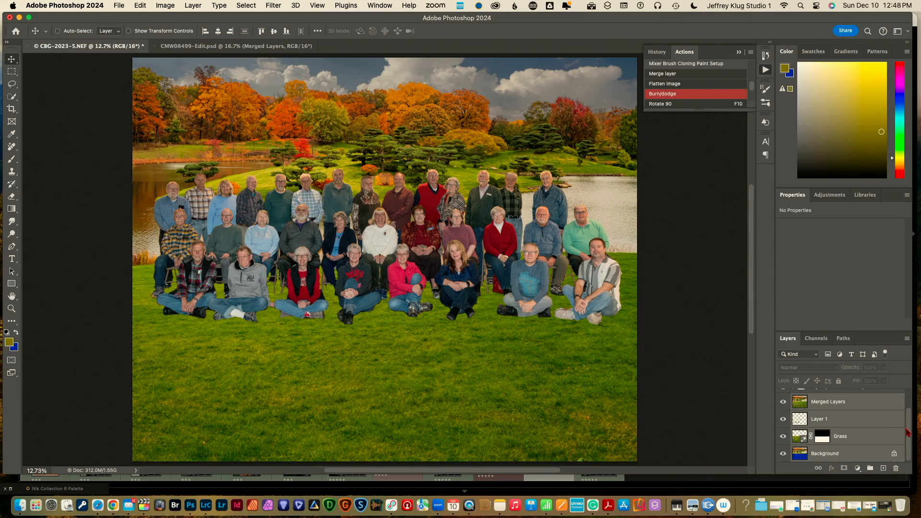
pyautogui.doubleClick(825, 454)
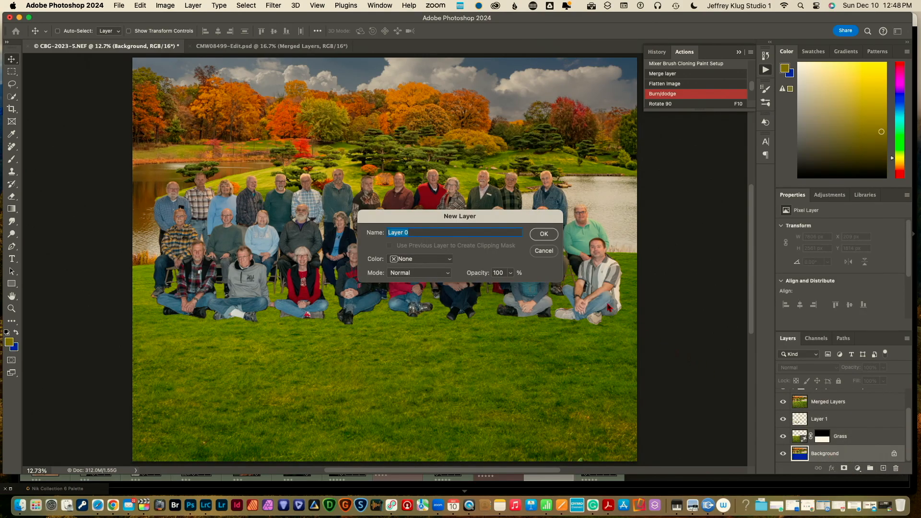
pyautogui.click(544, 234)
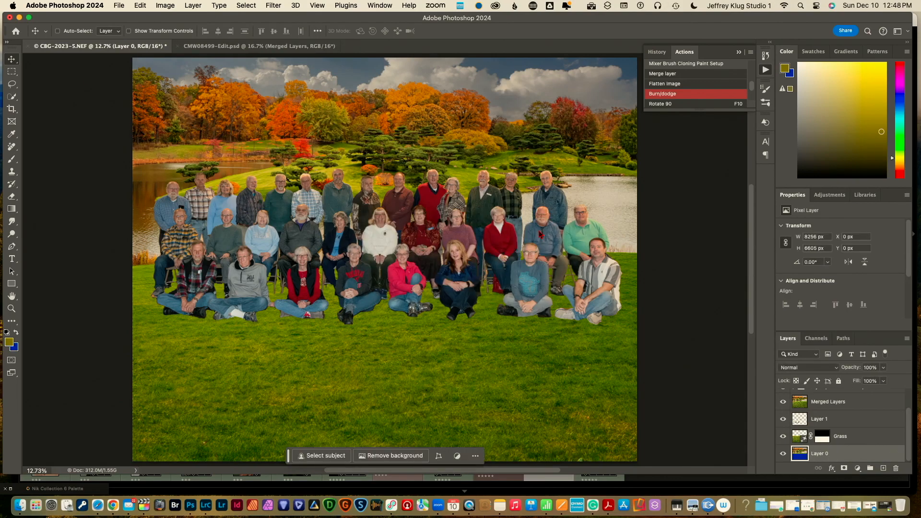
pyautogui.keyDown('shift'); pyautogui.click(859, 408); pyautogui.keyUp('shift')
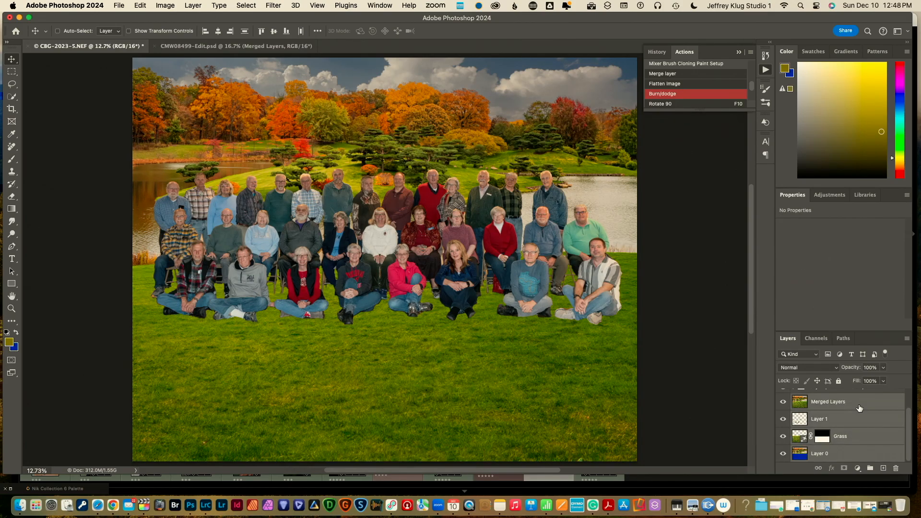
pyautogui.press('super+g')
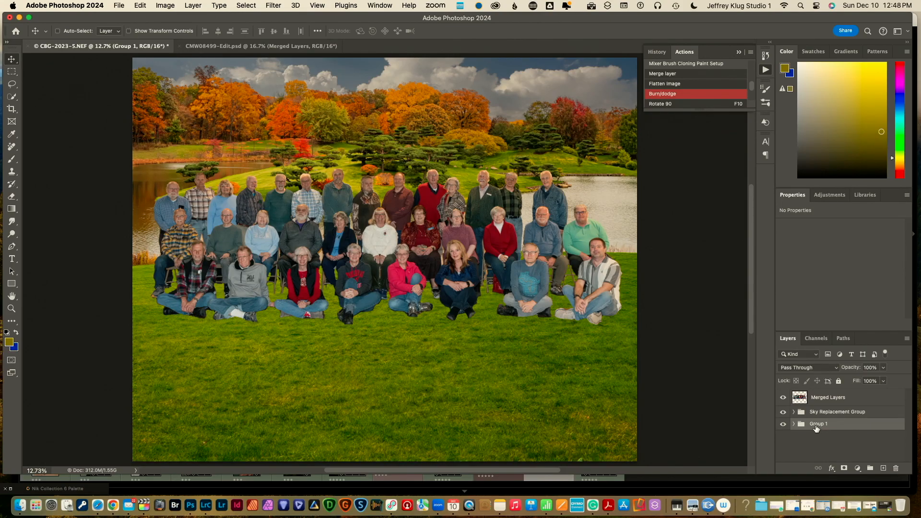
pyautogui.click(783, 424)
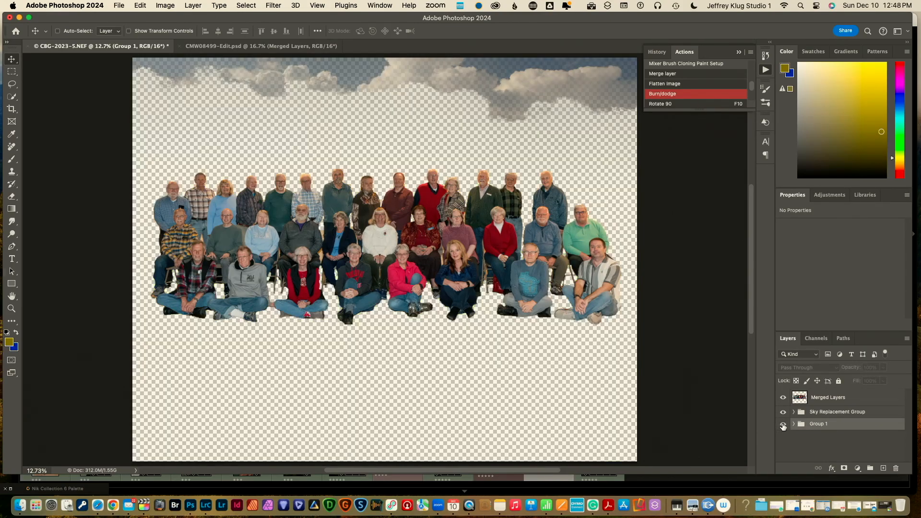
pyautogui.click(783, 425)
pyautogui.moveTo(822, 413); pyautogui.dragTo(823, 428)
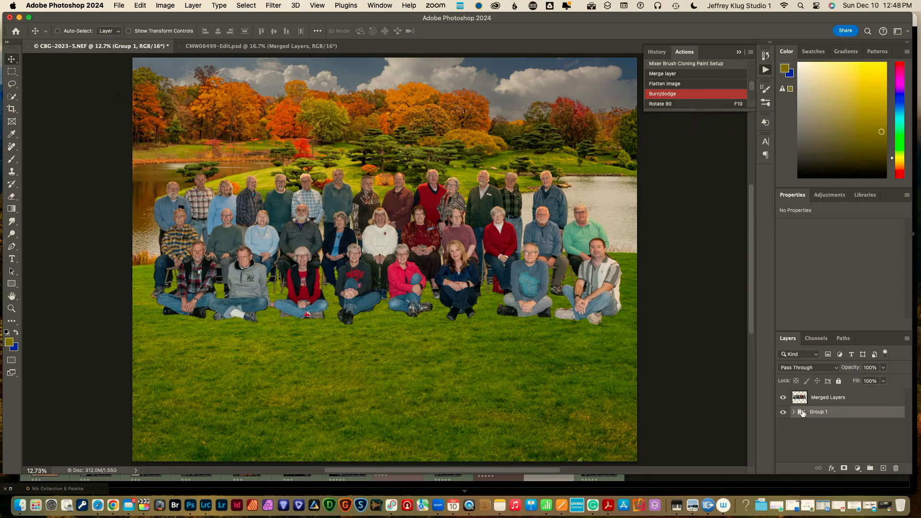
pyautogui.click(784, 412)
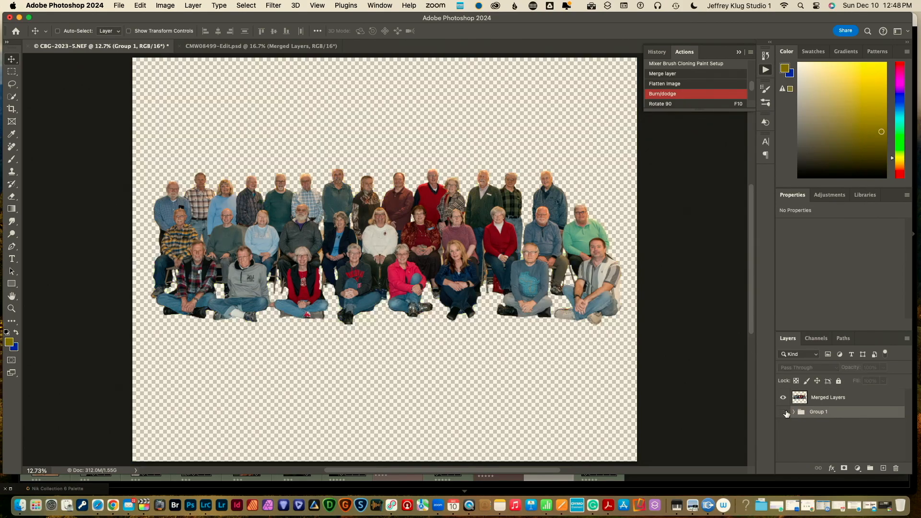
pyautogui.click(784, 412)
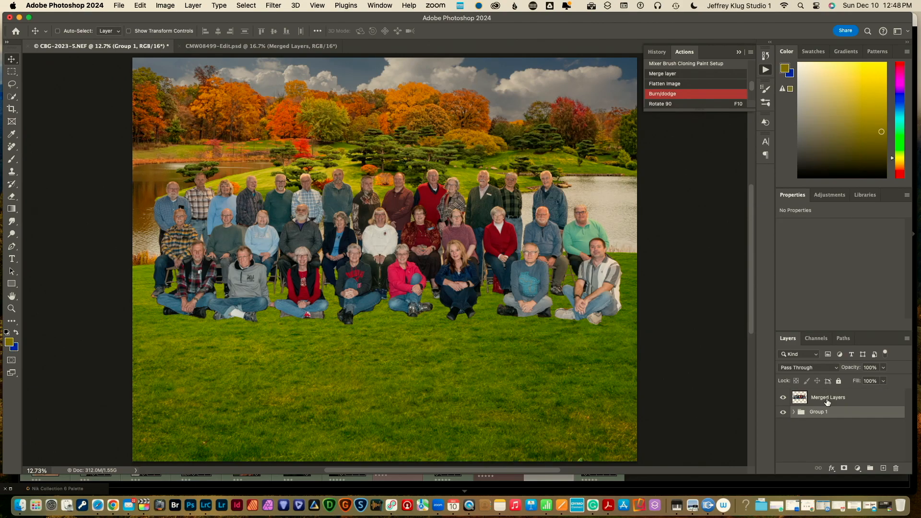
pyautogui.click(794, 412)
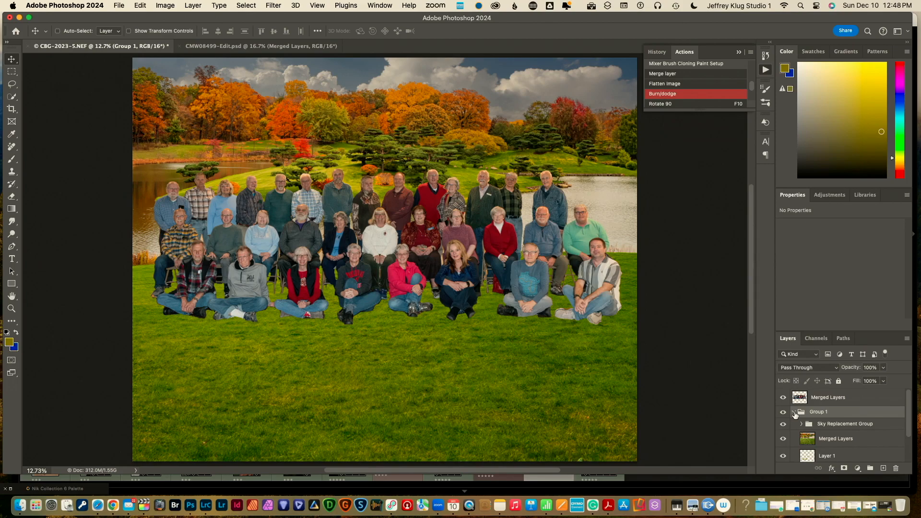
pyautogui.click(794, 413)
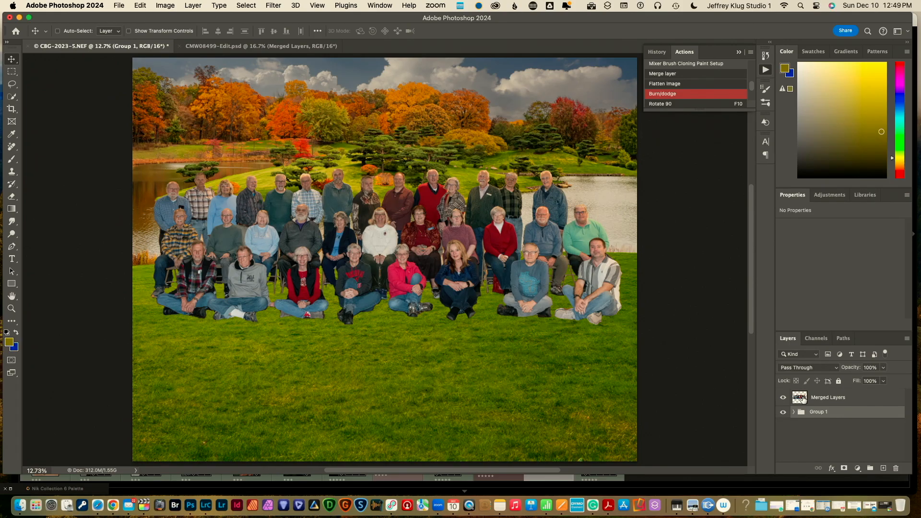
# Load the people's outline as a selection and fill it with black on a new layer
pyautogui.press('super')
pyautogui.keyDown('super'); pyautogui.click(800, 397); pyautogui.keyUp('super')
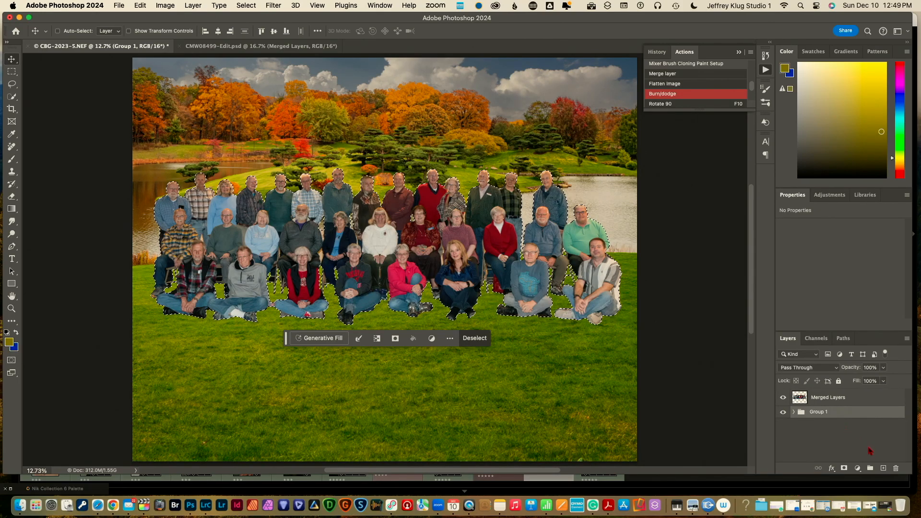
pyautogui.click(883, 469)
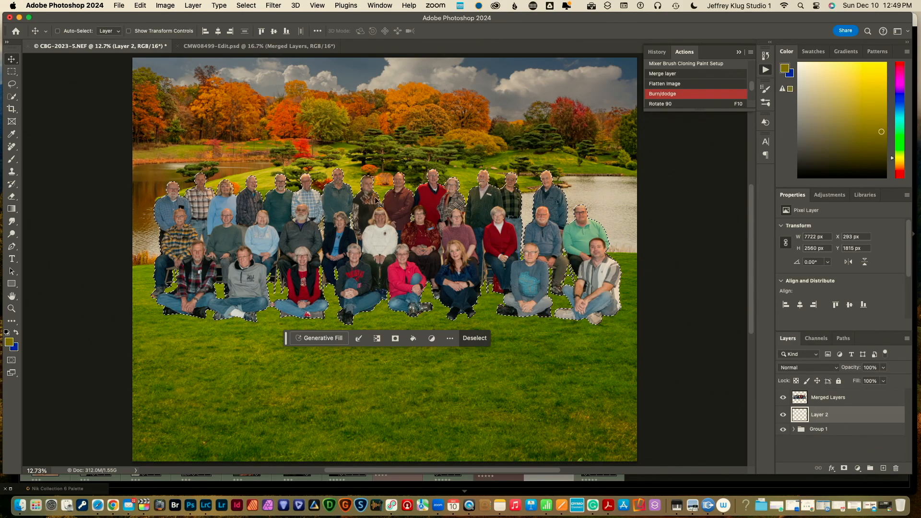
pyautogui.click(140, 5)
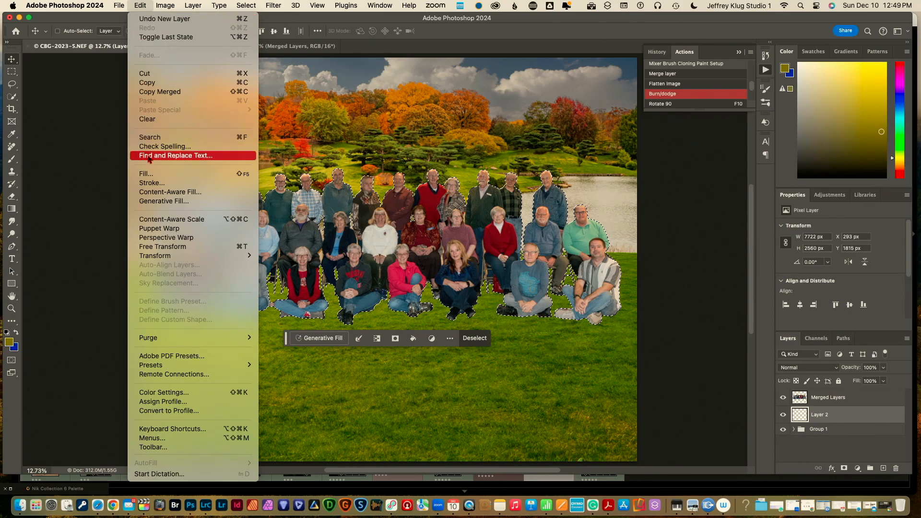
pyautogui.click(146, 174)
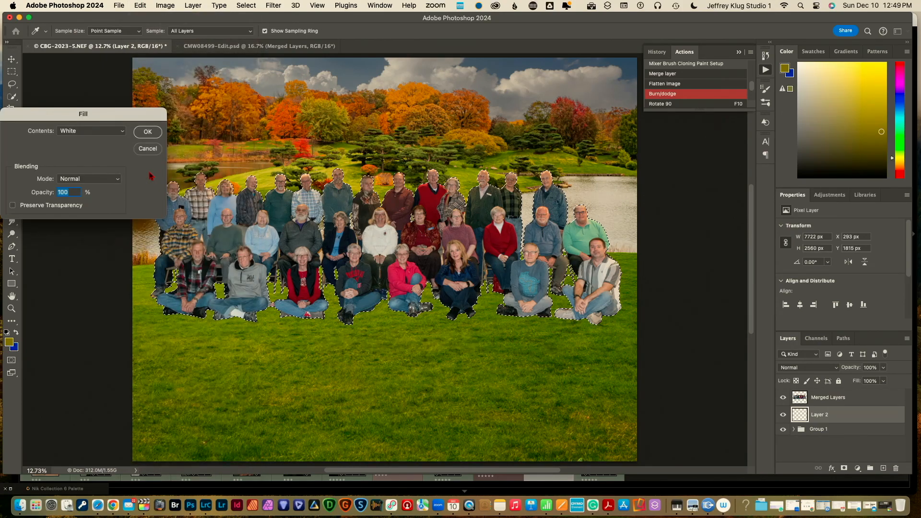
pyautogui.click(124, 135)
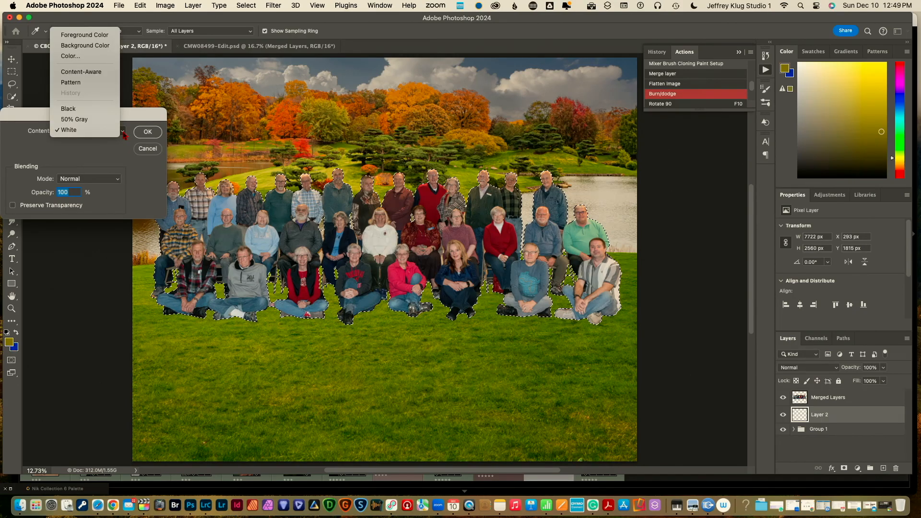
pyautogui.click(110, 110)
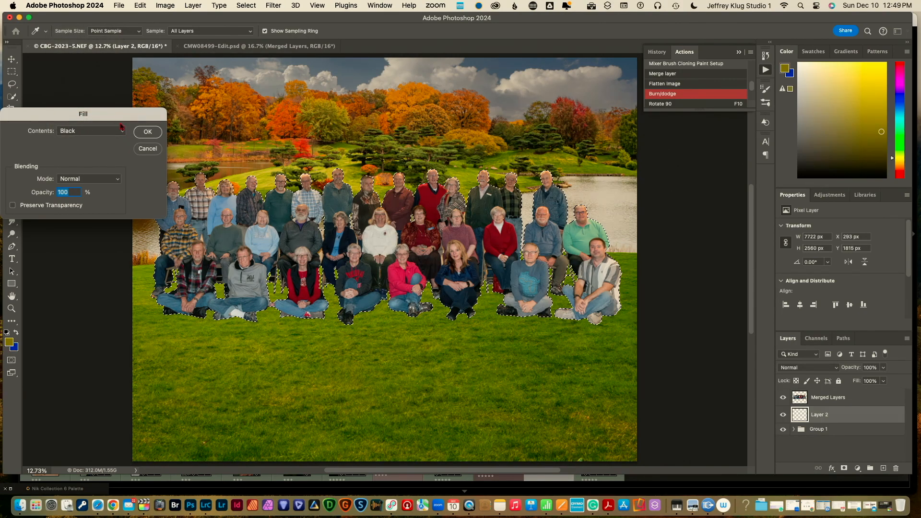
pyautogui.click(148, 132)
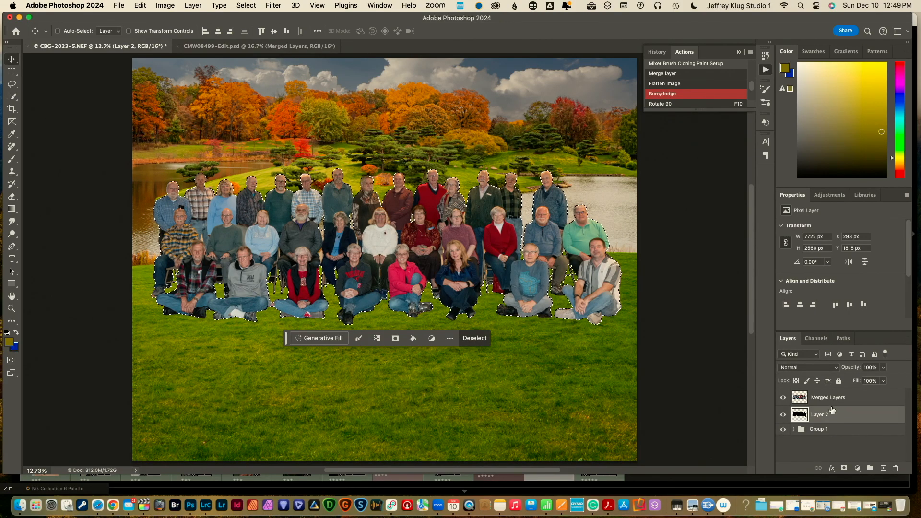
pyautogui.press('super+d')
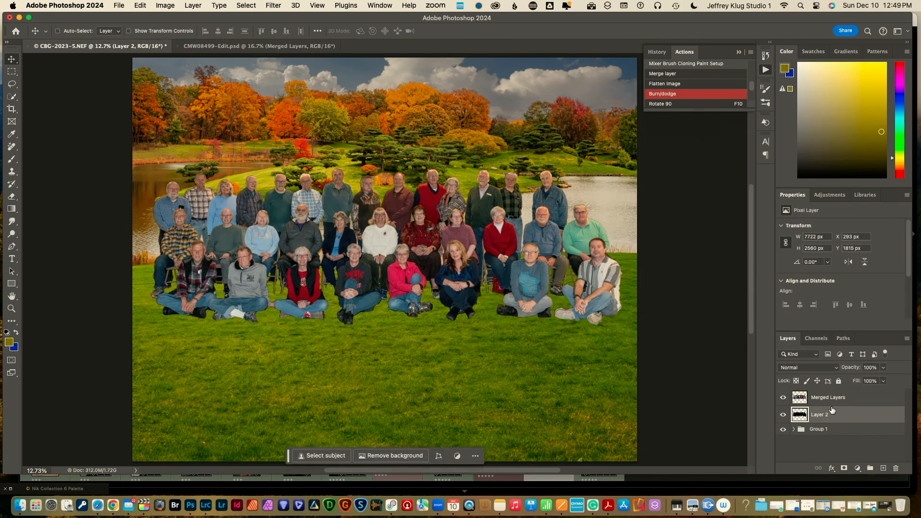
# Flip Layer 2's silhouettes horizontally and vertically, then drag them down onto the lawn
pyautogui.click(784, 398)
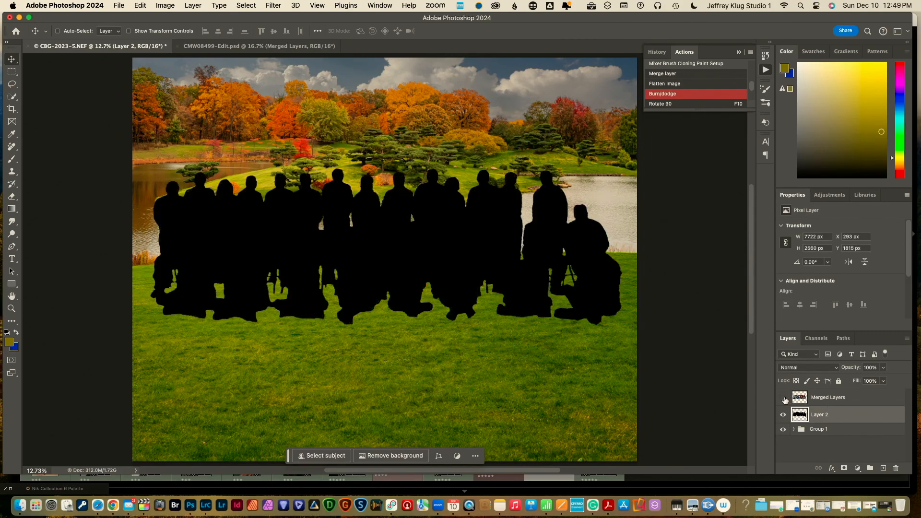
pyautogui.click(784, 398)
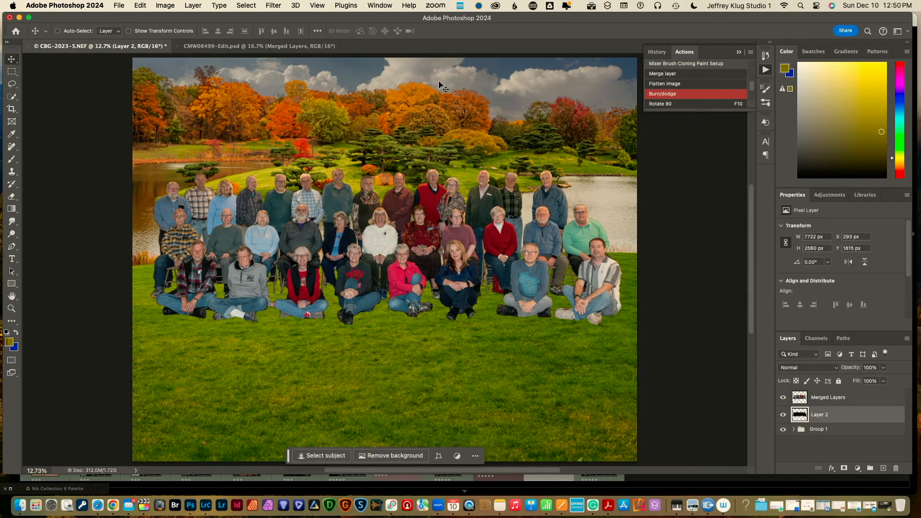
pyautogui.click(140, 5)
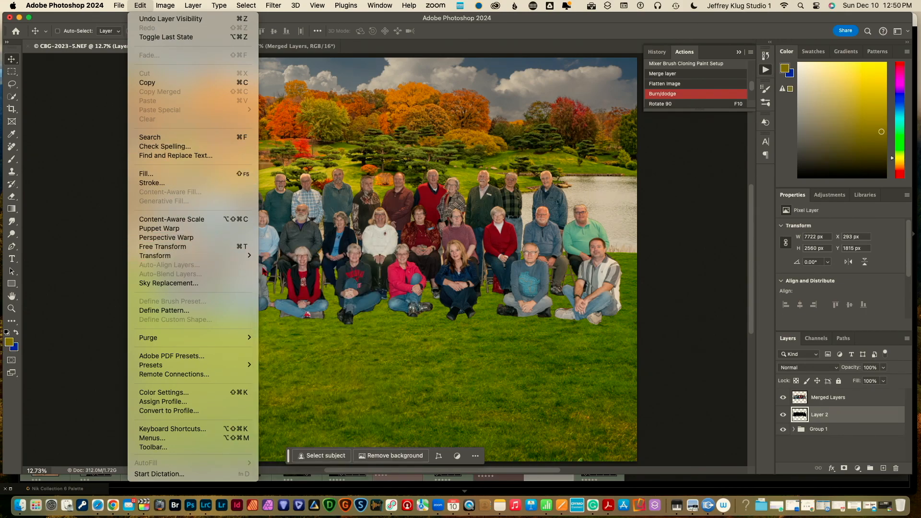
pyautogui.moveTo(246, 265)
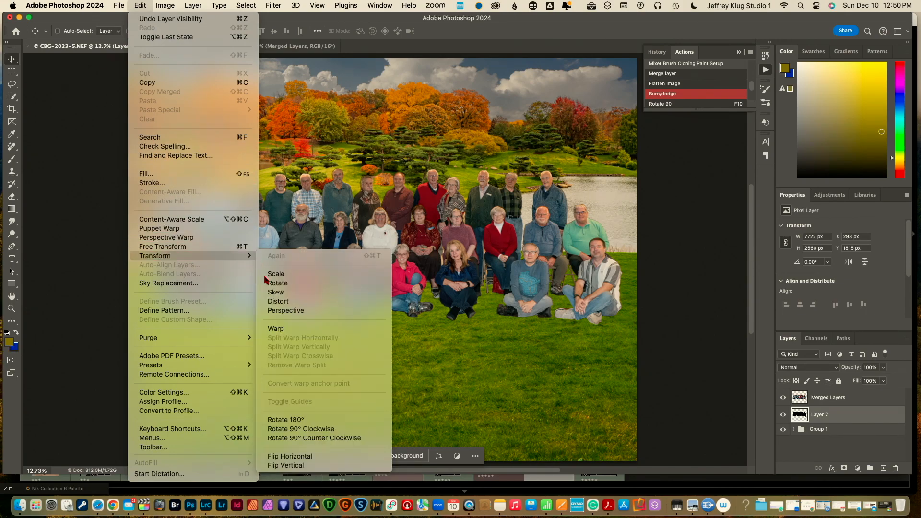
pyautogui.click(290, 456)
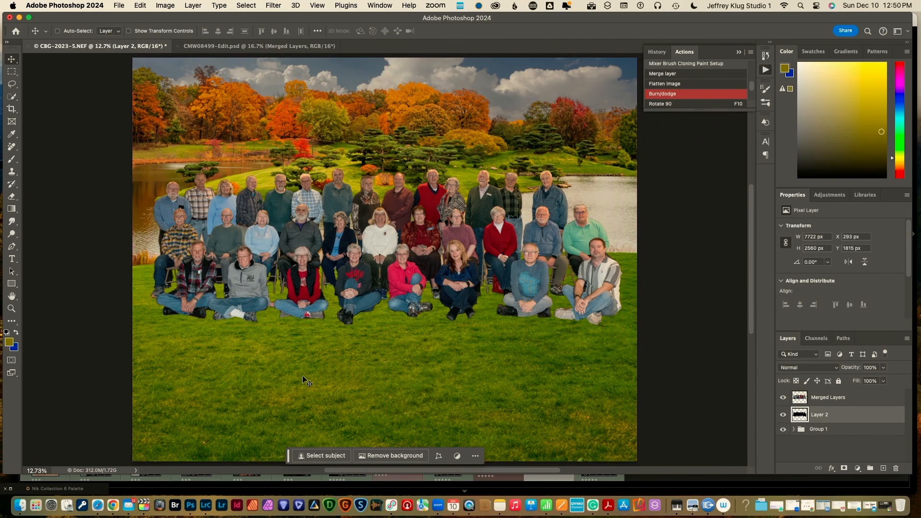
pyautogui.click(136, 5)
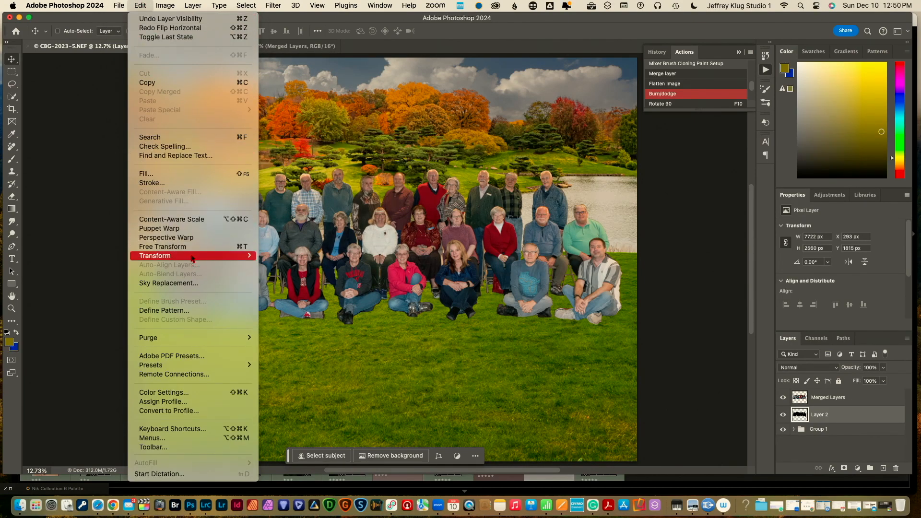
pyautogui.moveTo(192, 259)
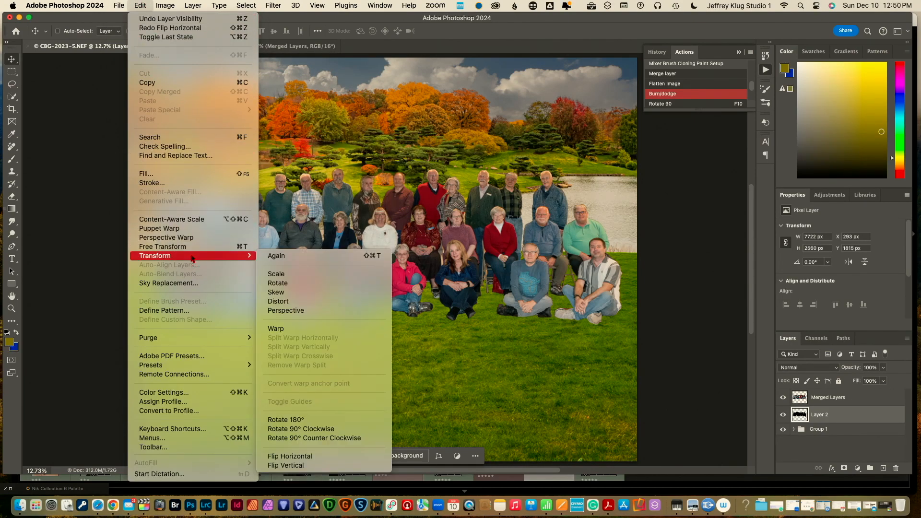
pyautogui.click(312, 466)
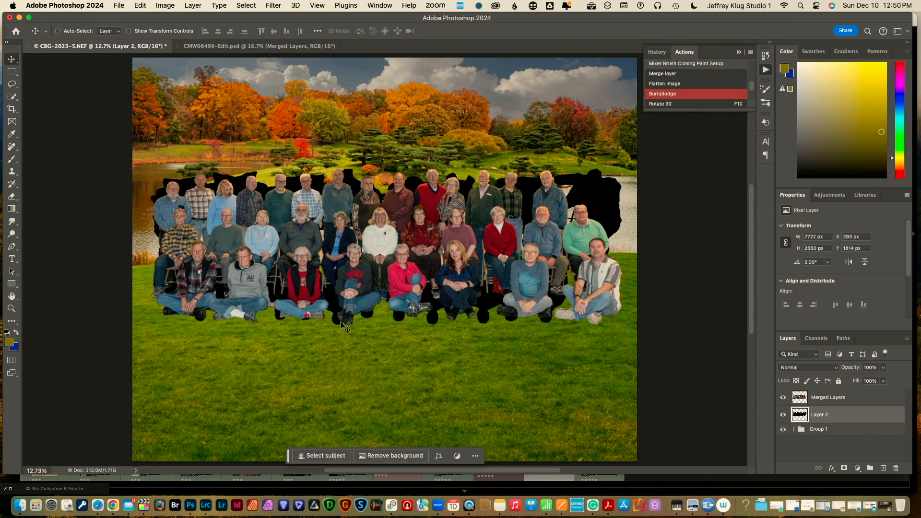
pyautogui.moveTo(360, 307); pyautogui.dragTo(349, 433)
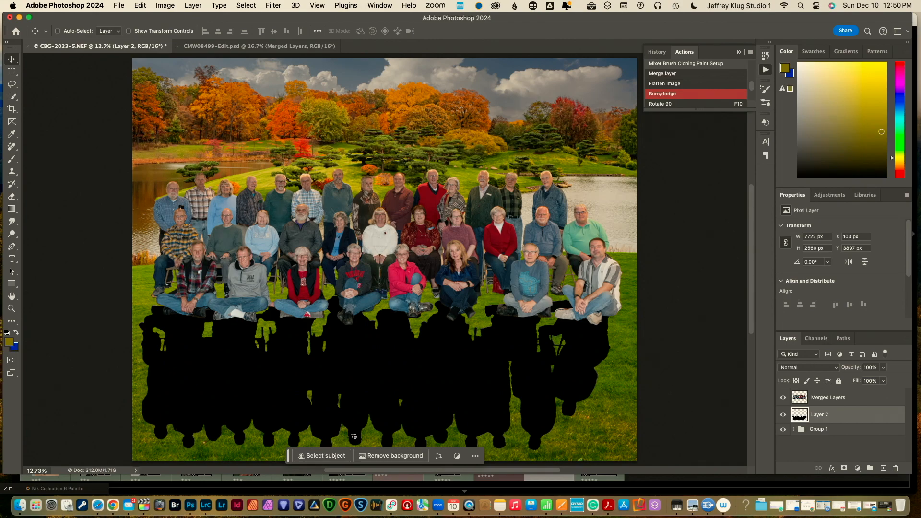
# Free Transform Layer 2's silhouettes, flattening them to about 10.67% height and skewing them across the grass
pyautogui.click(140, 6)
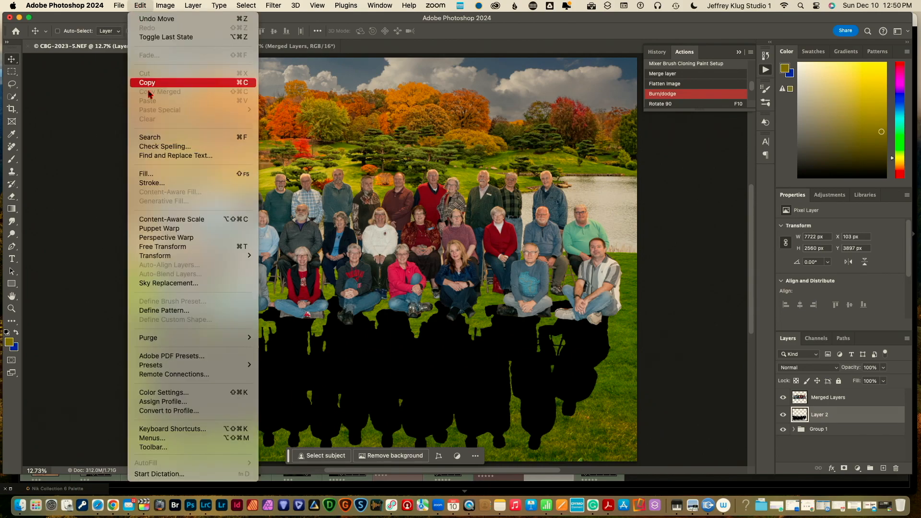
pyautogui.click(168, 247)
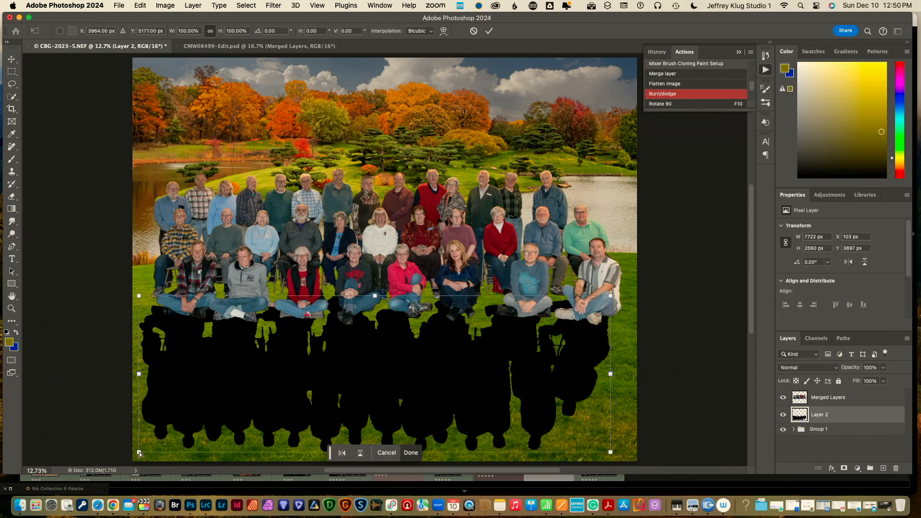
pyautogui.moveTo(140, 453); pyautogui.dragTo(93, 321)
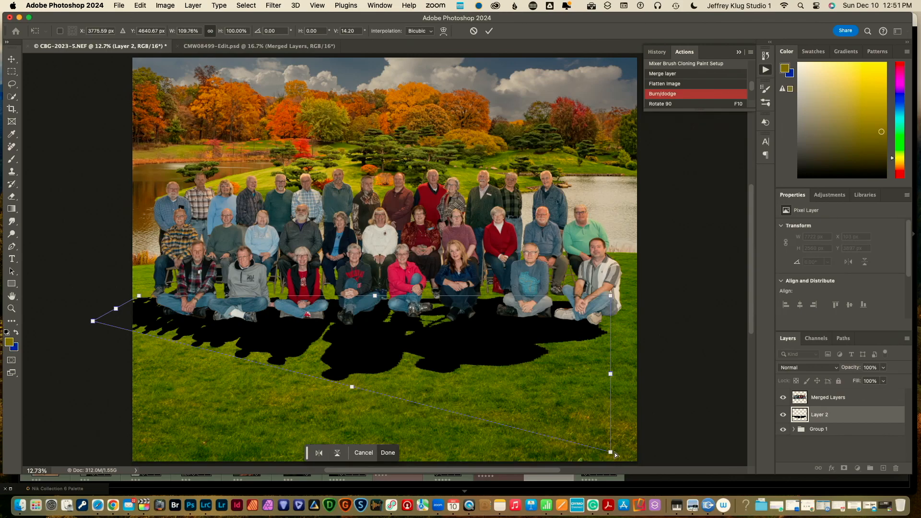
pyautogui.moveTo(611, 453); pyautogui.dragTo(623, 318)
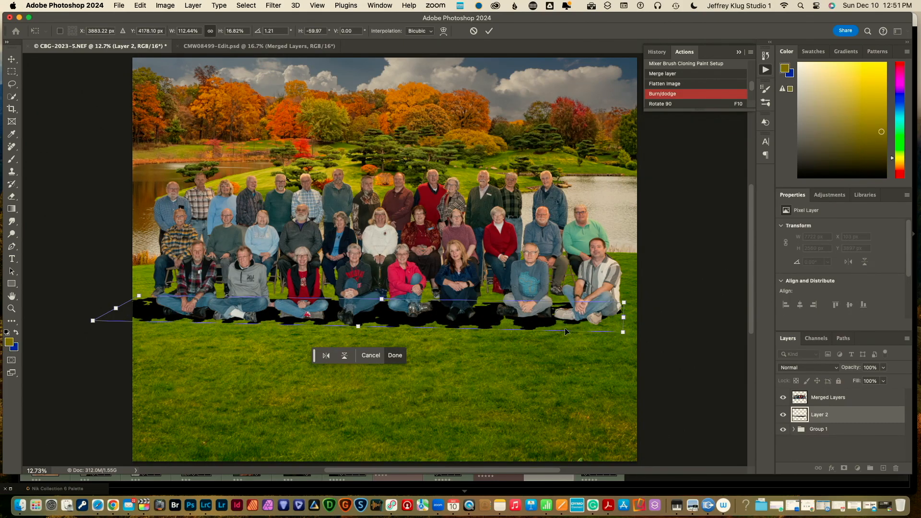
pyautogui.moveTo(358, 326); pyautogui.dragTo(347, 319)
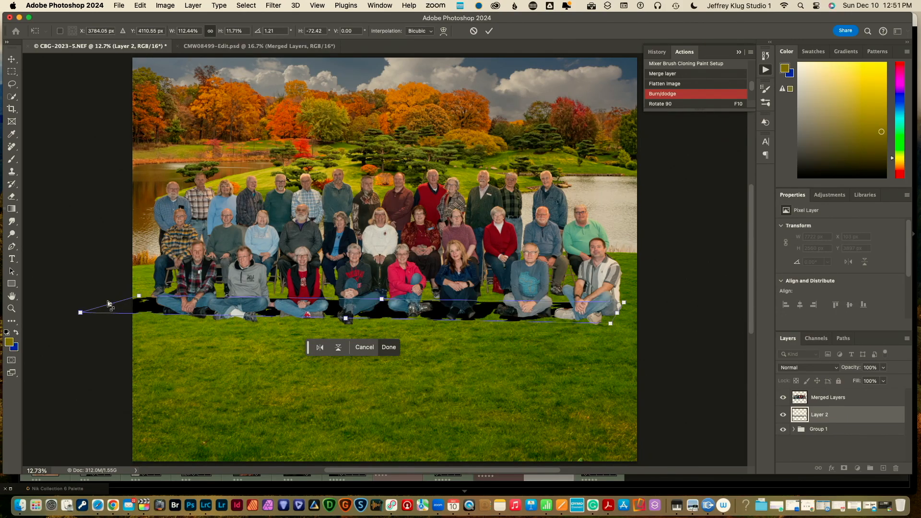
pyautogui.moveTo(108, 303); pyautogui.dragTo(148, 301)
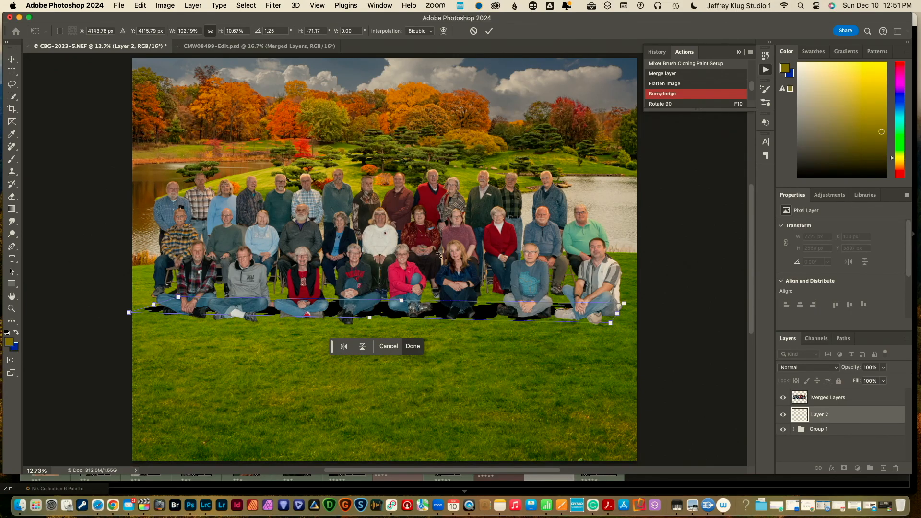
# Fade the shadow to about 30% opacity, refine its width and skew, and commit the transform
pyautogui.click(884, 368)
pyautogui.moveTo(884, 380); pyautogui.dragTo(853, 383)
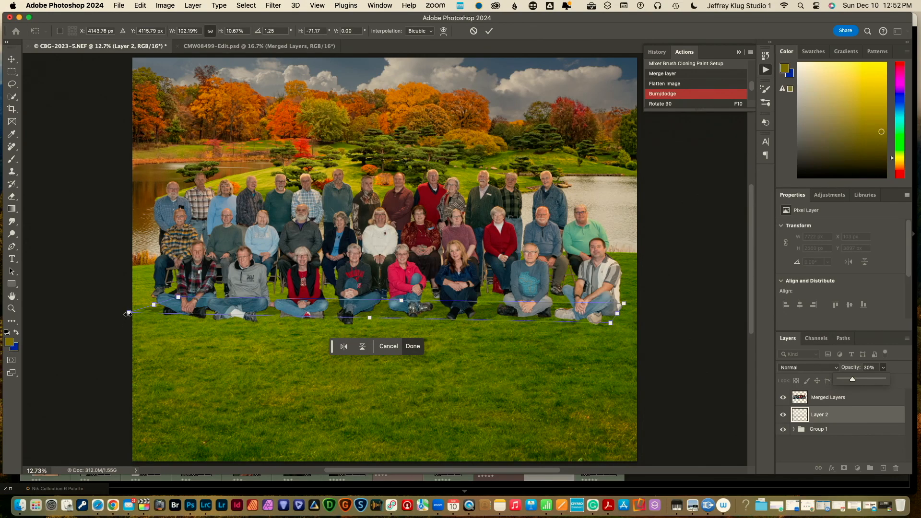
pyautogui.moveTo(128, 313); pyautogui.dragTo(102, 320)
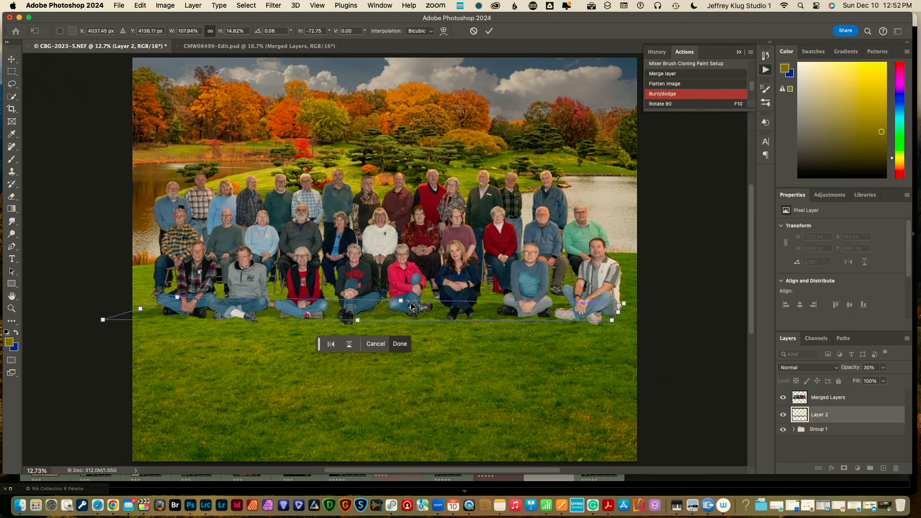
pyautogui.moveTo(402, 301); pyautogui.dragTo(394, 254)
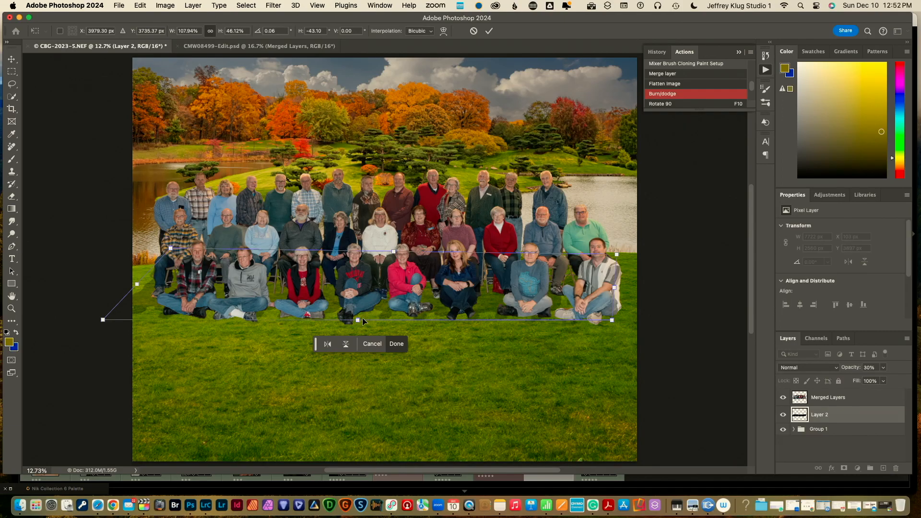
pyautogui.moveTo(356, 320); pyautogui.dragTo(336, 321)
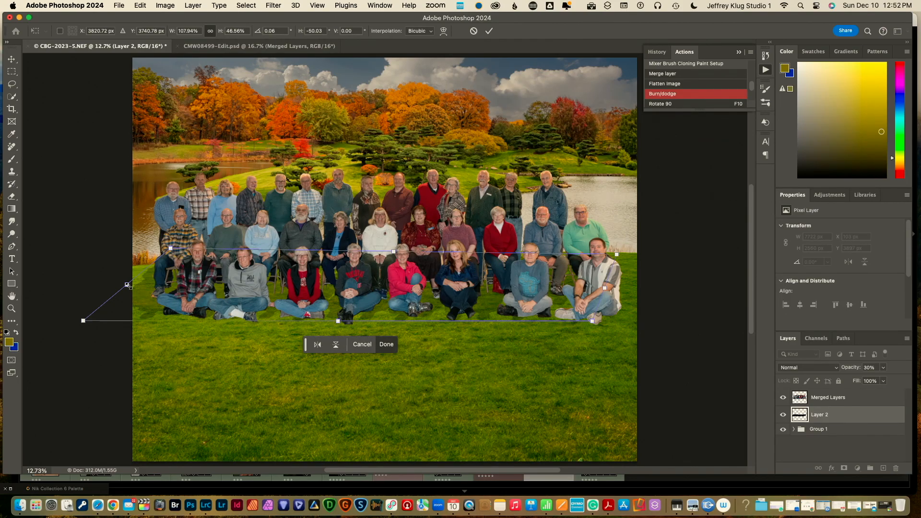
pyautogui.moveTo(129, 286); pyautogui.dragTo(154, 285)
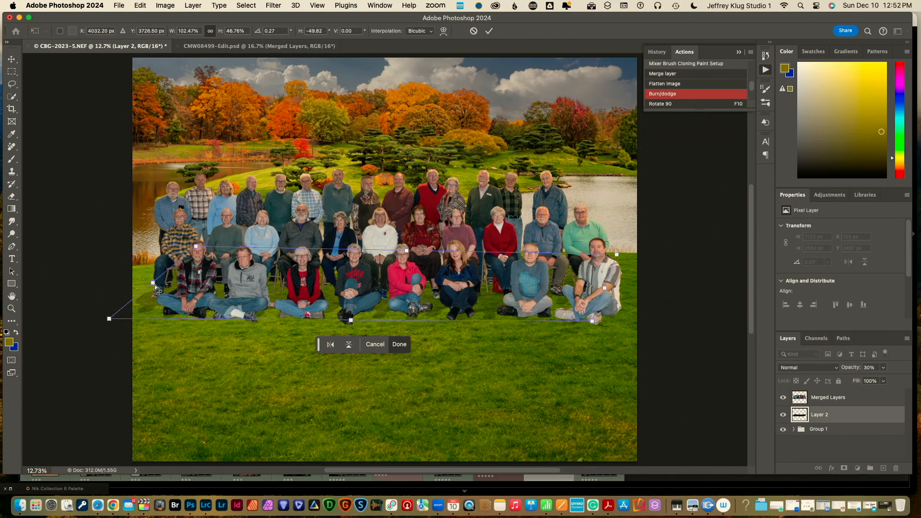
pyautogui.press('Return')
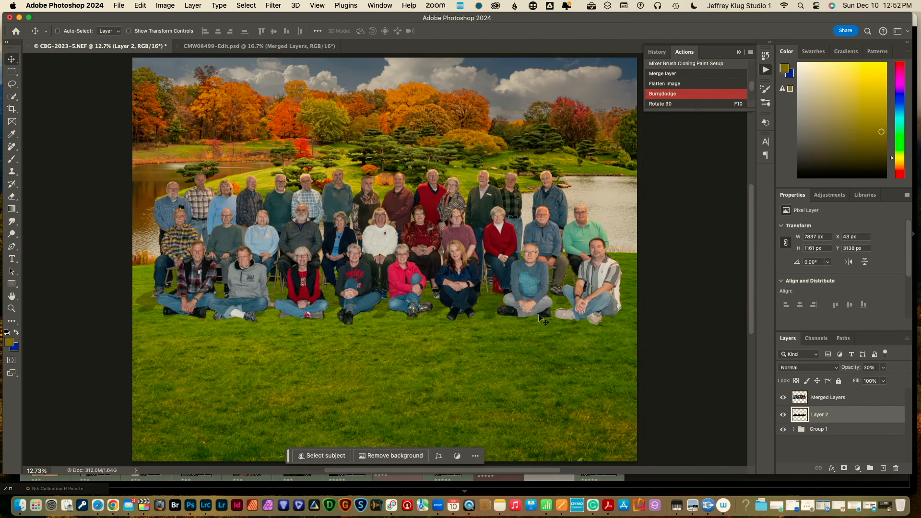
# Lower Layer 2's opacity to about 18% and make Merged Layers the active layer
pyautogui.click(884, 368)
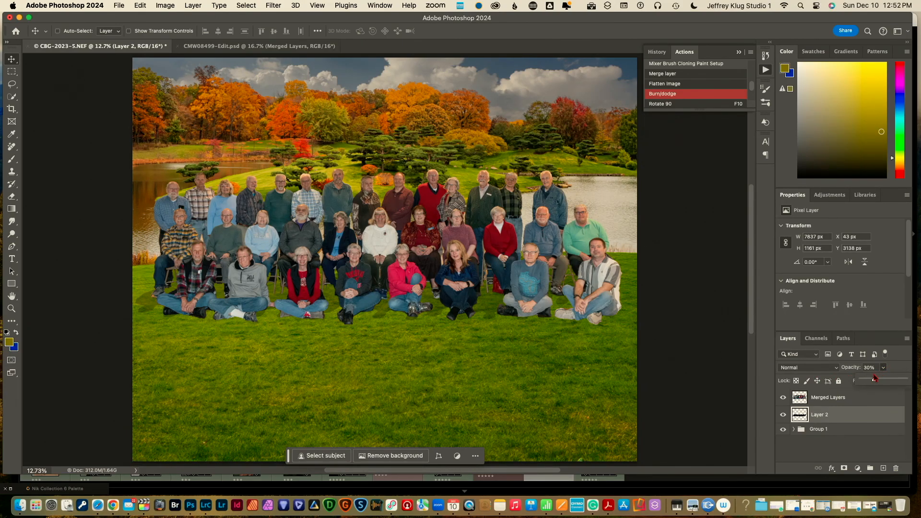
pyautogui.moveTo(873, 381); pyautogui.dragTo(870, 381)
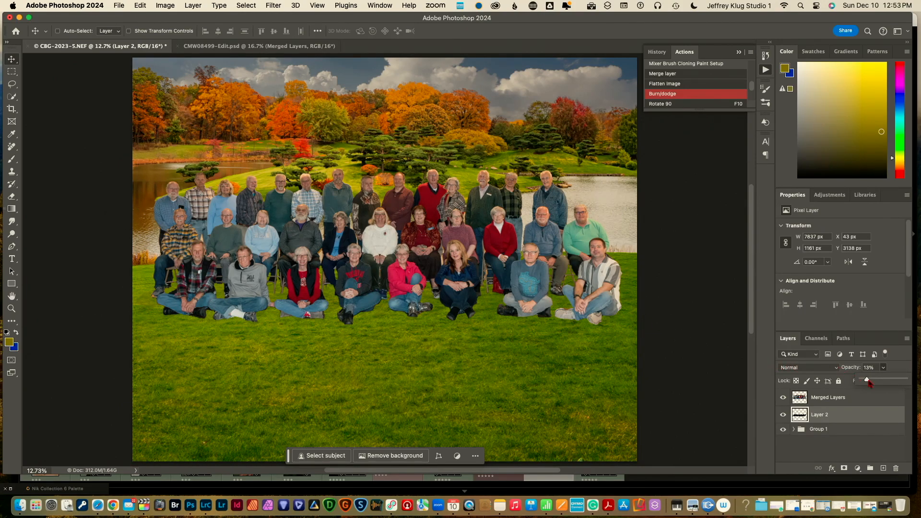
pyautogui.moveTo(868, 381); pyautogui.dragTo(870, 384)
pyautogui.click(838, 400)
pyautogui.click(837, 400)
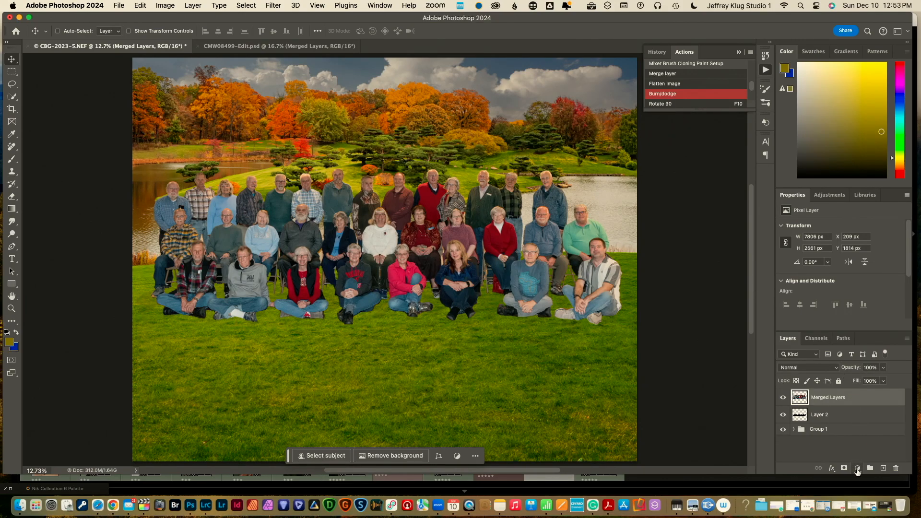
# Add a Curves adjustment layer clipped to the Merged Layers people layer
pyautogui.click(858, 469)
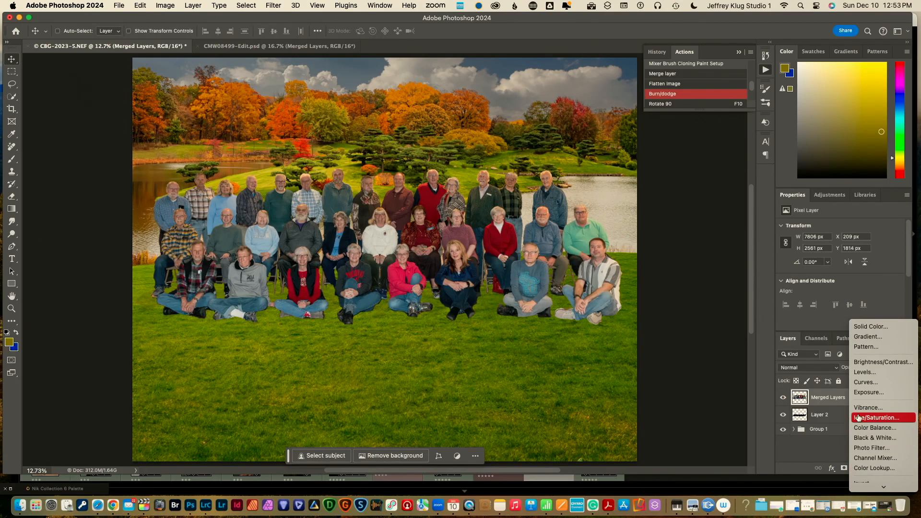
pyautogui.click(859, 382)
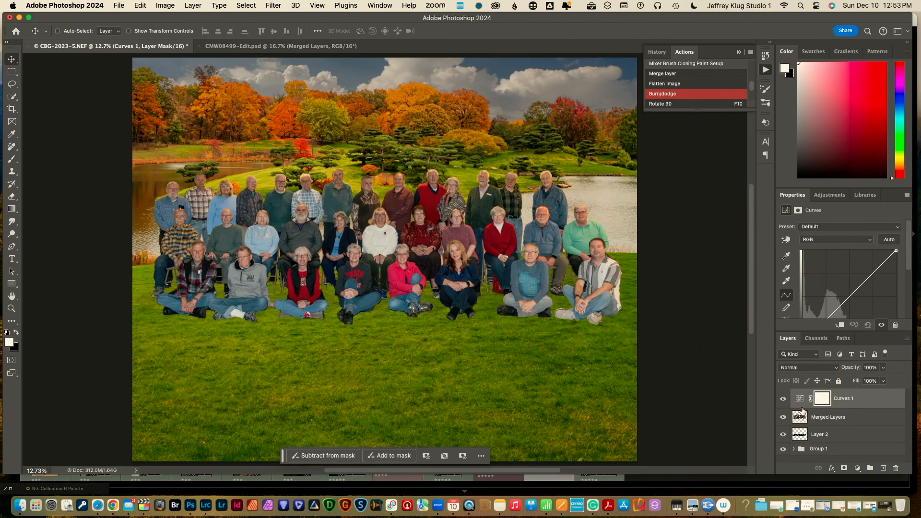
pyautogui.moveTo(801, 409); pyautogui.dragTo(802, 405)
pyautogui.keyDown('alt'); pyautogui.click(802, 406); pyautogui.keyUp('alt')
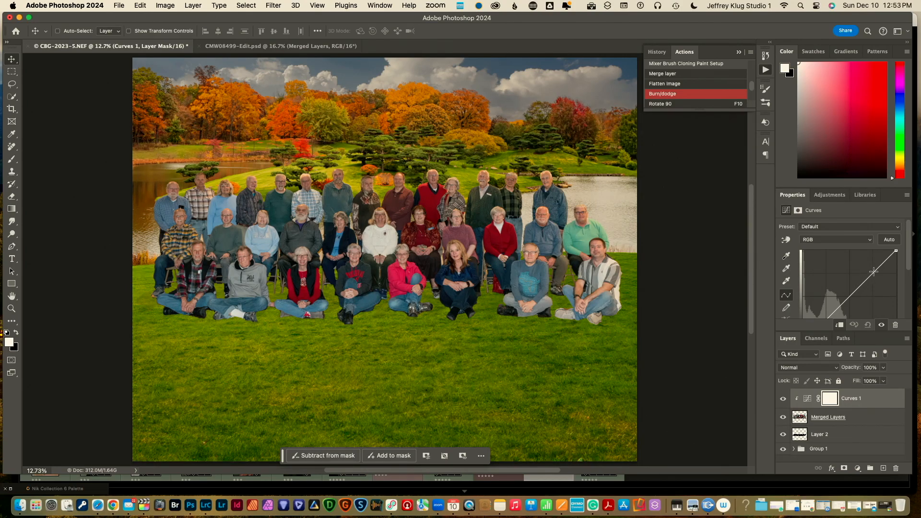
# Bend the curve for more contrast, brightening highlights and deepening shadows, then hide the Curves layer
pyautogui.moveTo(880, 267); pyautogui.dragTo(877, 263)
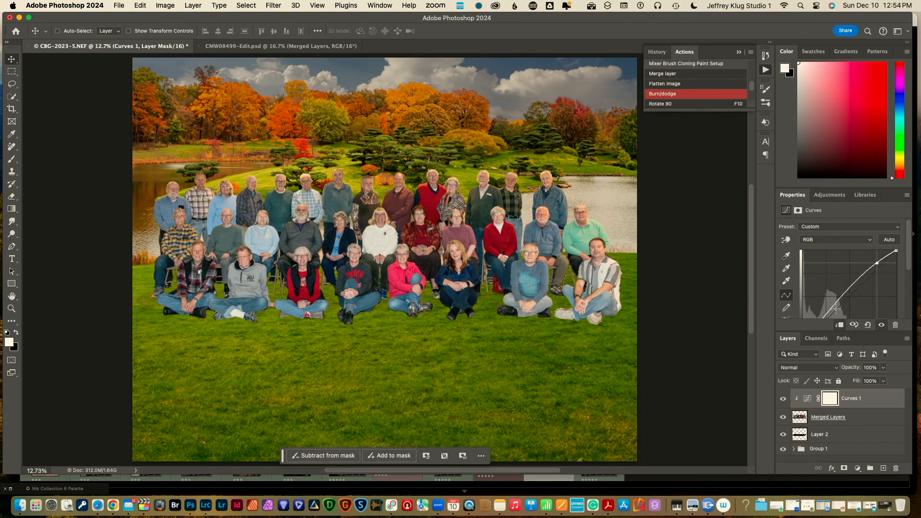
pyautogui.moveTo(829, 309); pyautogui.dragTo(833, 314)
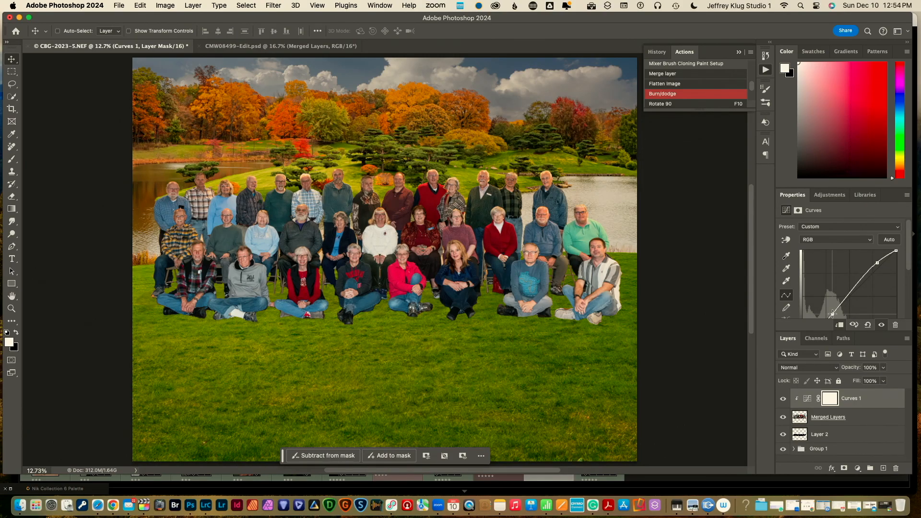
pyautogui.moveTo(832, 315); pyautogui.dragTo(835, 315)
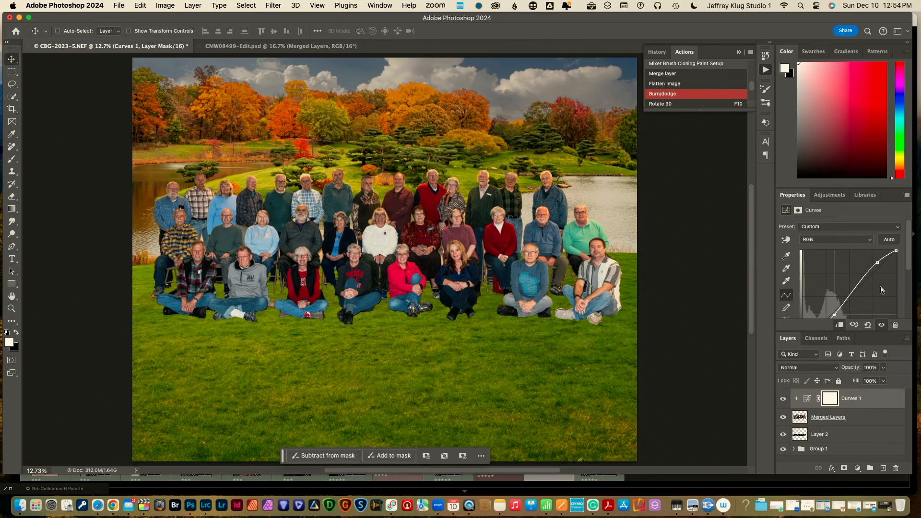
pyautogui.moveTo(907, 265); pyautogui.dragTo(912, 283)
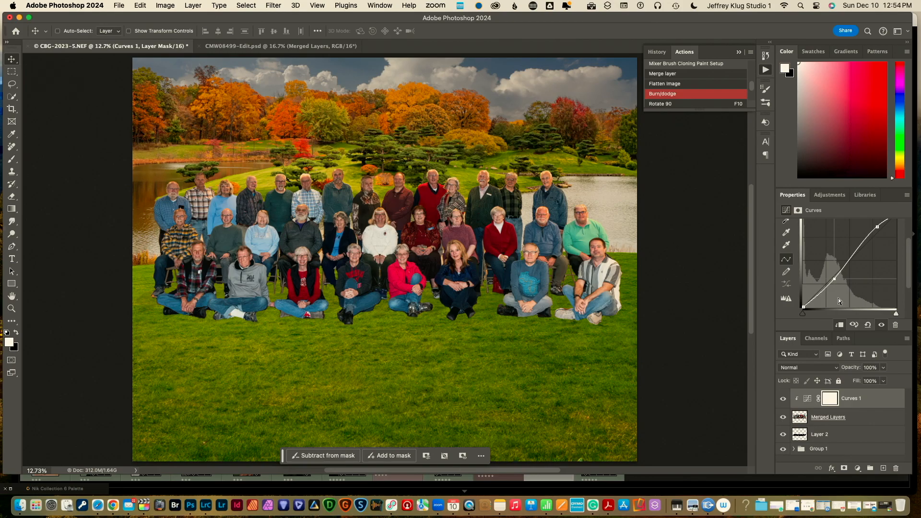
pyautogui.moveTo(896, 315)
pyautogui.mouseDown()
pyautogui.moveTo(888, 315)
pyautogui.moveTo(896, 317)
pyautogui.mouseUp()
pyautogui.click(876, 225)
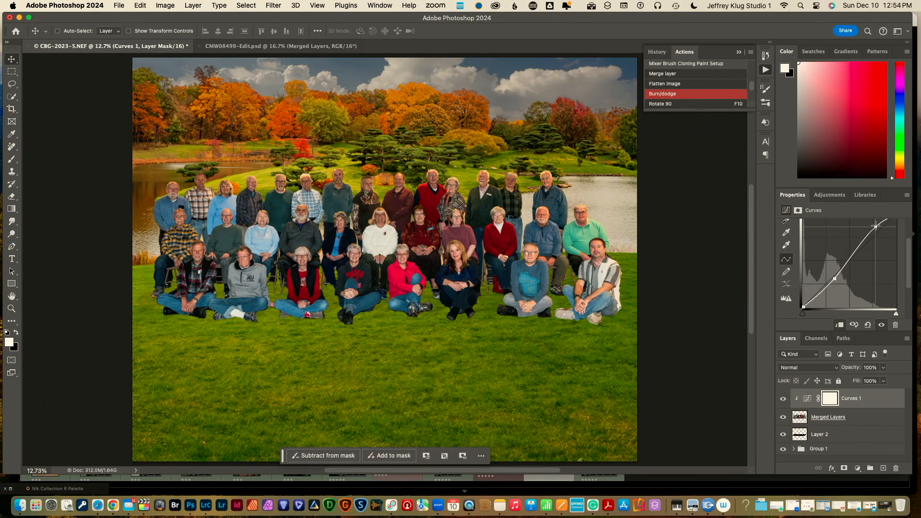
pyautogui.moveTo(876, 225); pyautogui.dragTo(875, 227)
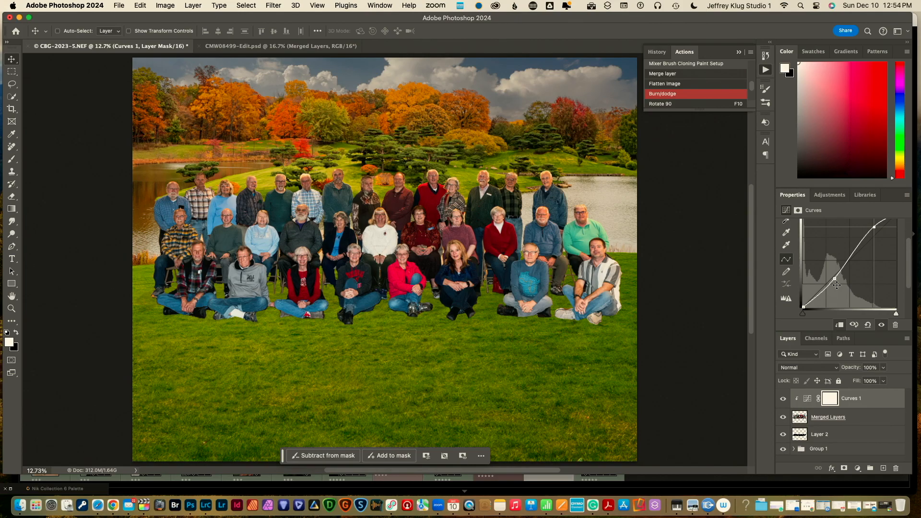
pyautogui.moveTo(835, 278); pyautogui.dragTo(832, 280)
pyautogui.moveTo(908, 270); pyautogui.dragTo(898, 253)
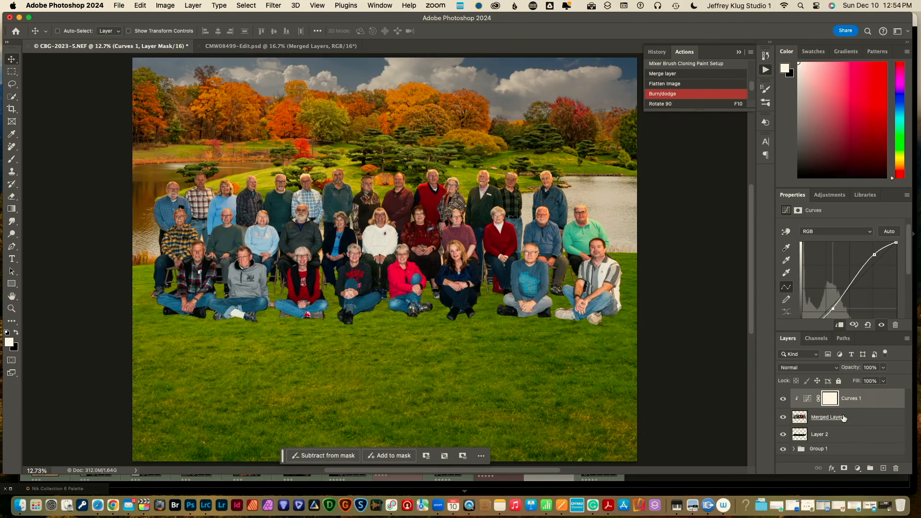
pyautogui.click(783, 399)
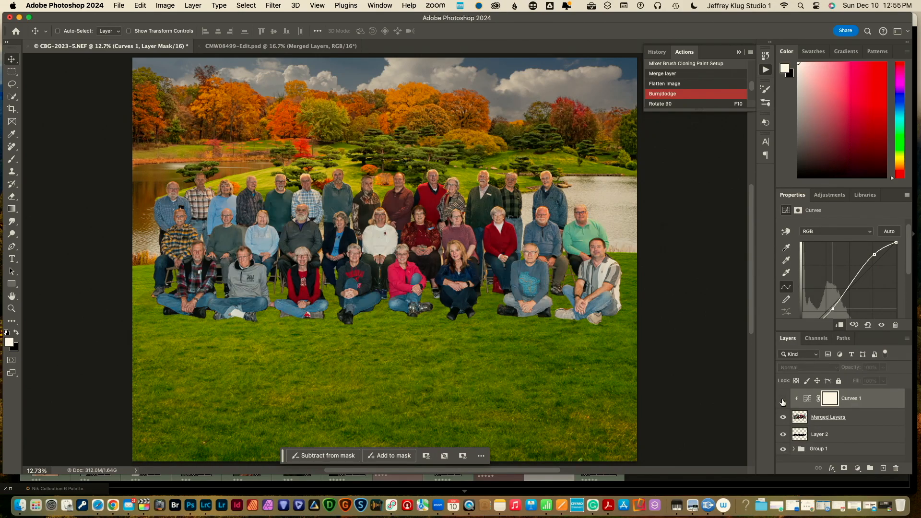
# Convert Merged Layers to a smart object and launch the Camera Raw Filter on it
pyautogui.click(825, 419)
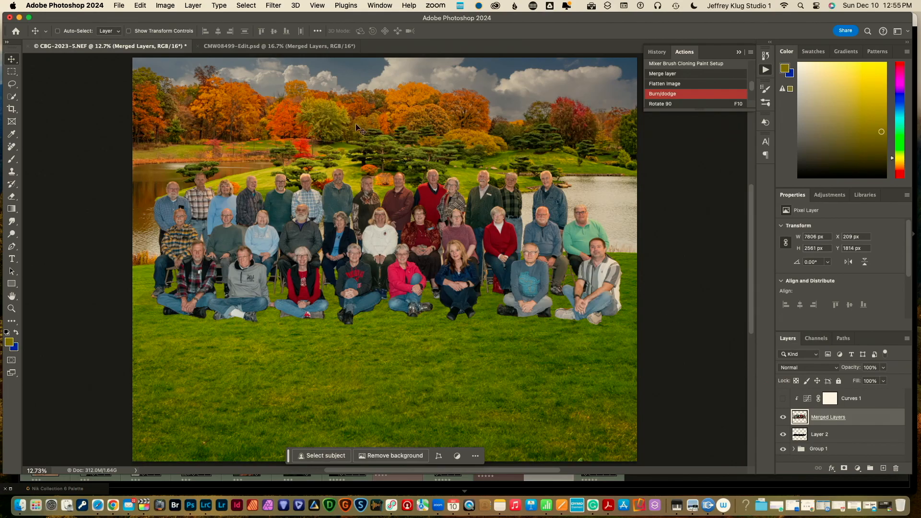
pyautogui.click(192, 5)
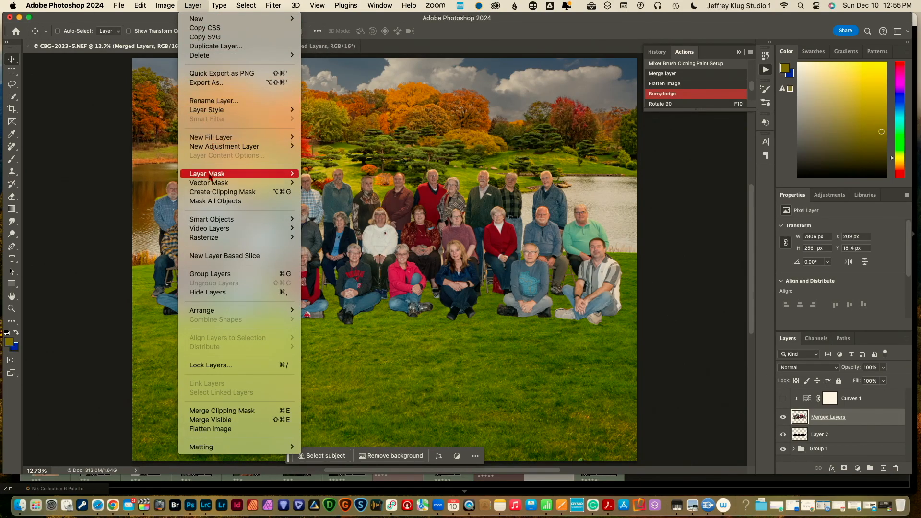
pyautogui.moveTo(216, 219)
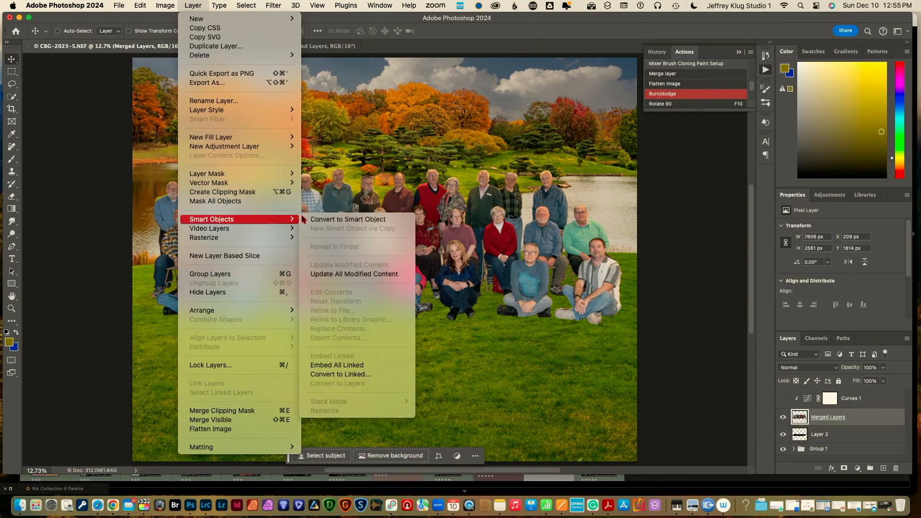
pyautogui.click(334, 222)
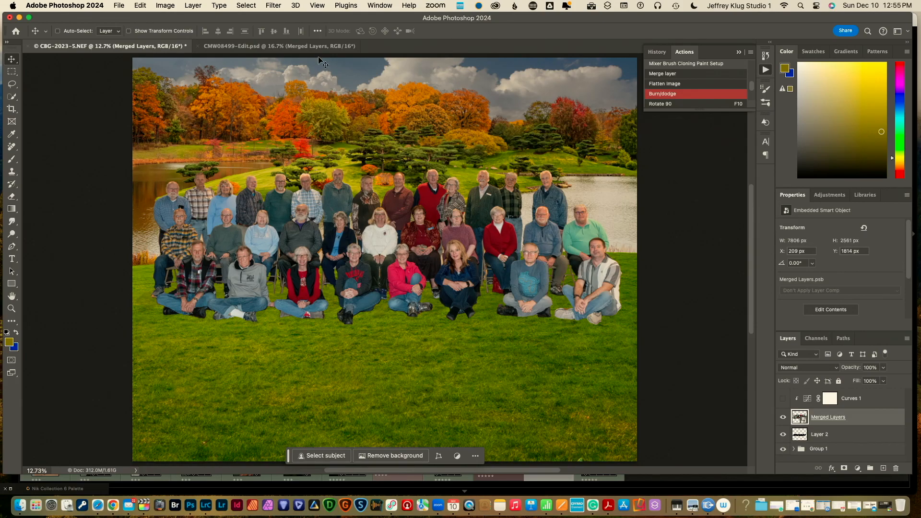
pyautogui.click(273, 5)
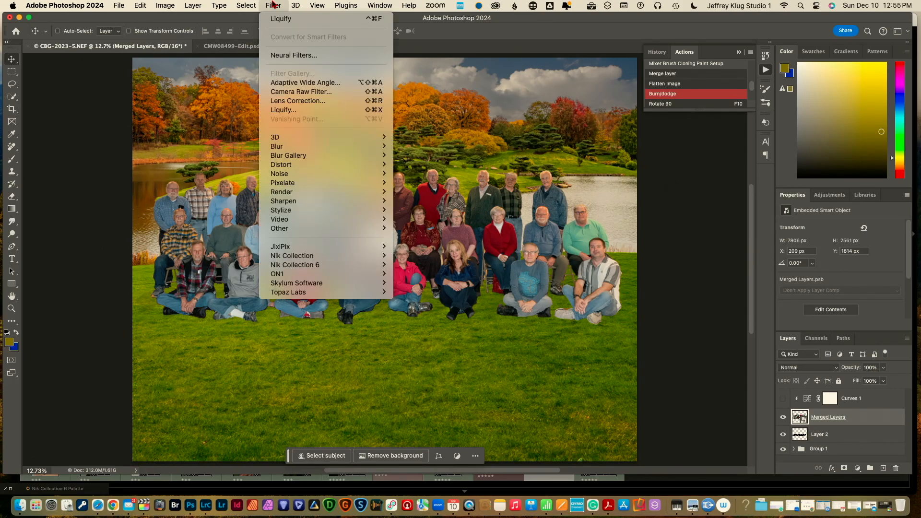
pyautogui.click(292, 91)
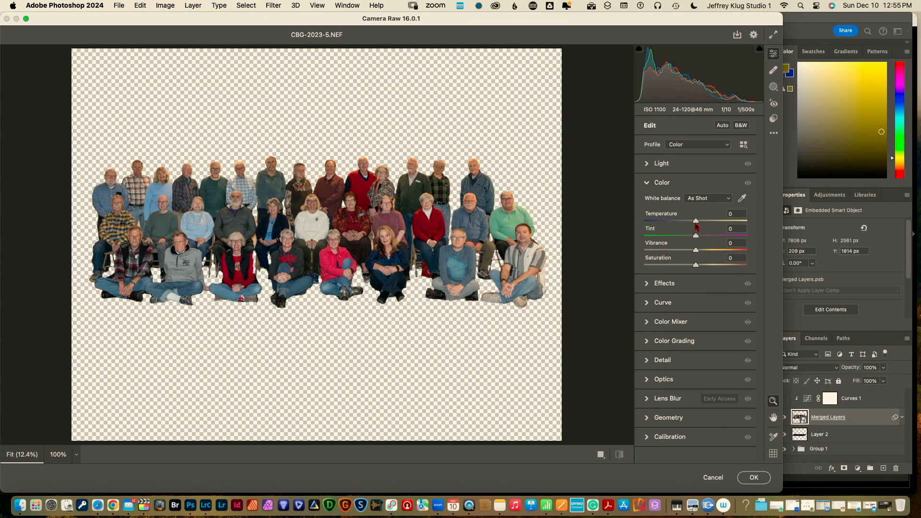
# In Camera Raw, warm Temperature, add Vibrance, set Shadows +25 and Exposure +0.30, then apply
pyautogui.moveTo(696, 224); pyautogui.dragTo(703, 227)
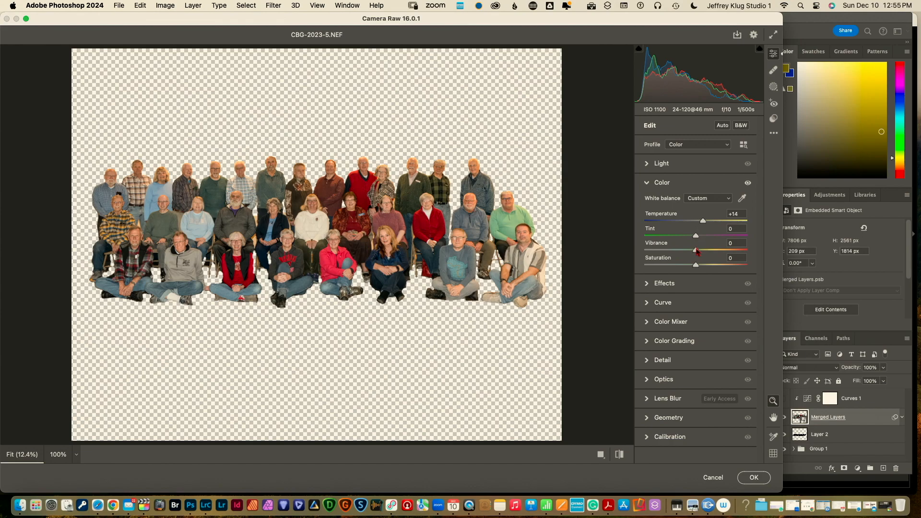
pyautogui.moveTo(697, 252); pyautogui.dragTo(700, 254)
pyautogui.click(645, 165)
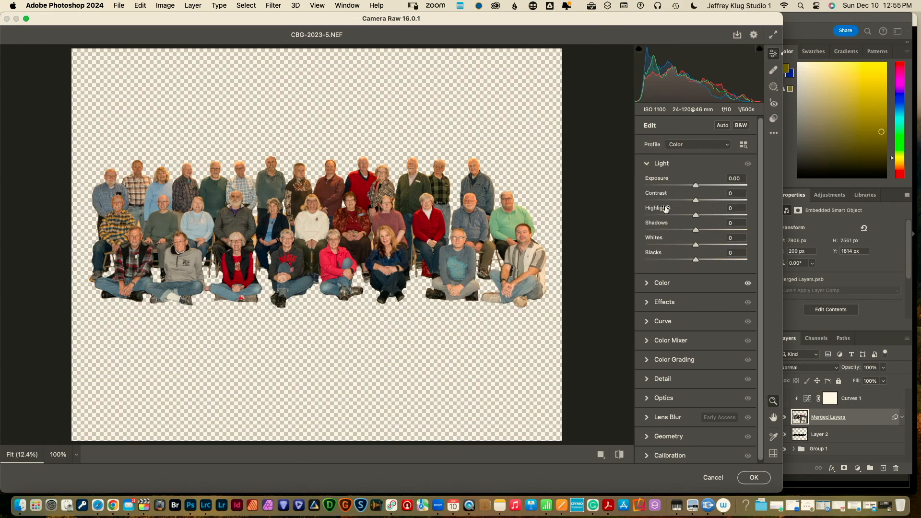
pyautogui.moveTo(697, 234); pyautogui.dragTo(709, 233)
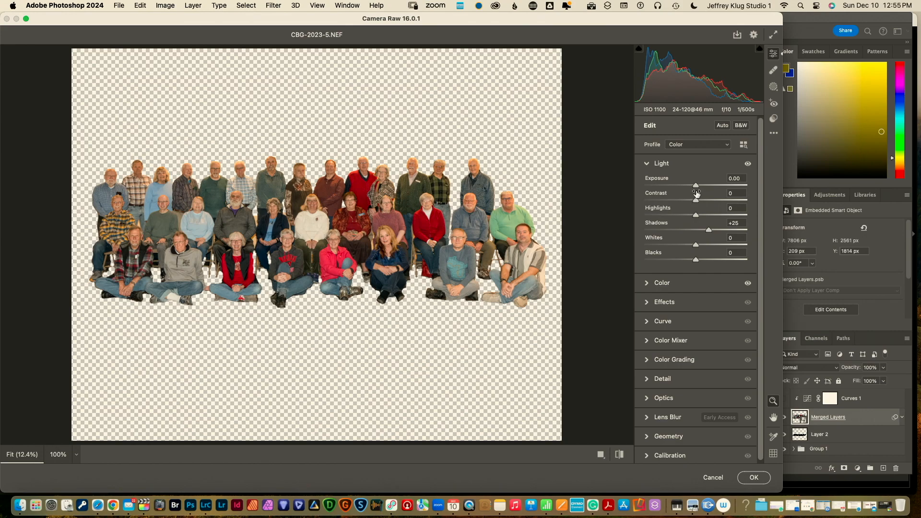
pyautogui.moveTo(695, 188); pyautogui.dragTo(699, 192)
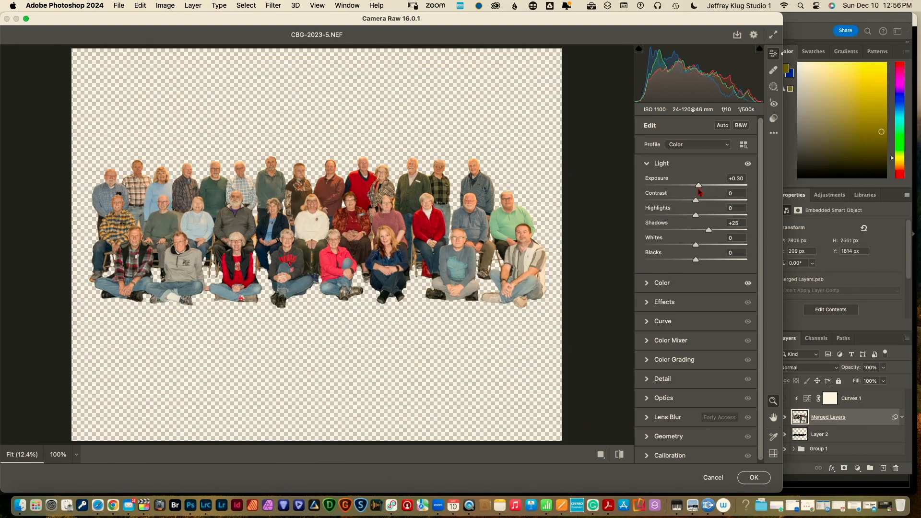
pyautogui.click(754, 477)
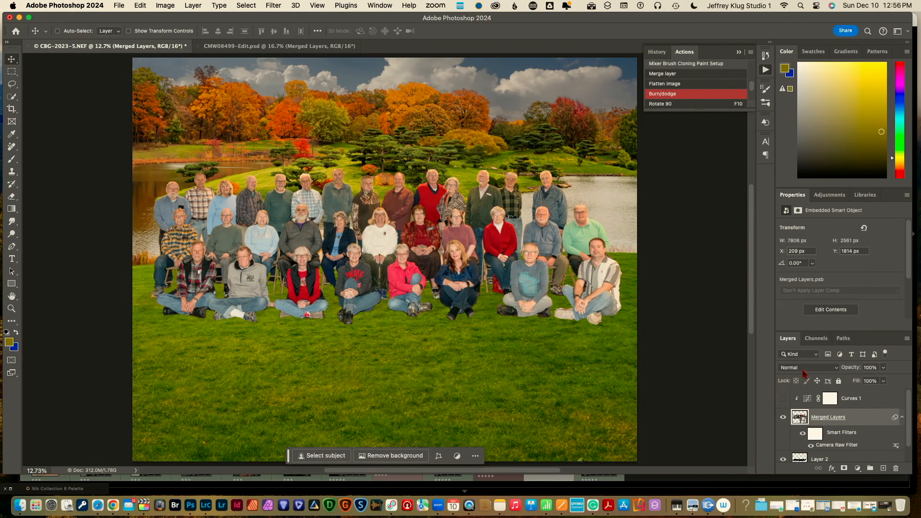
# Show Curves 1 again, flatten its curve to a near-straight tweak, and add empty Layer 3
pyautogui.click(783, 400)
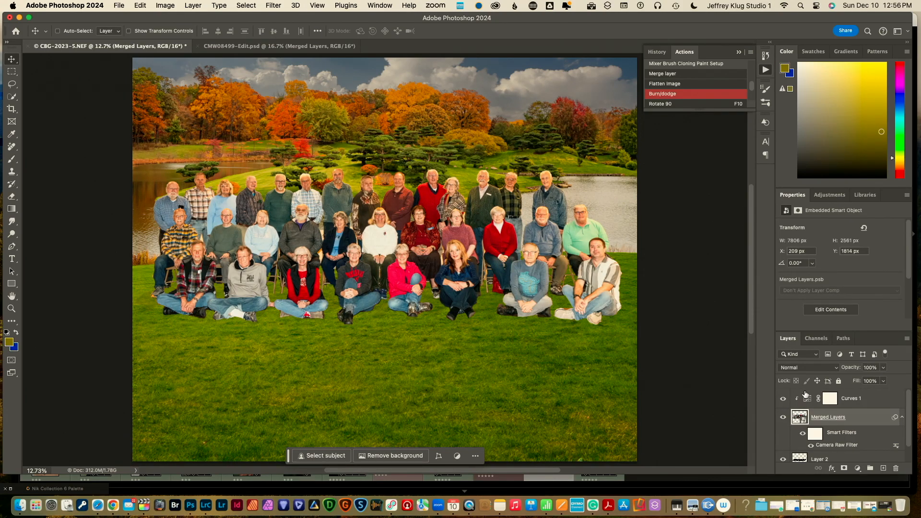
pyautogui.click(844, 399)
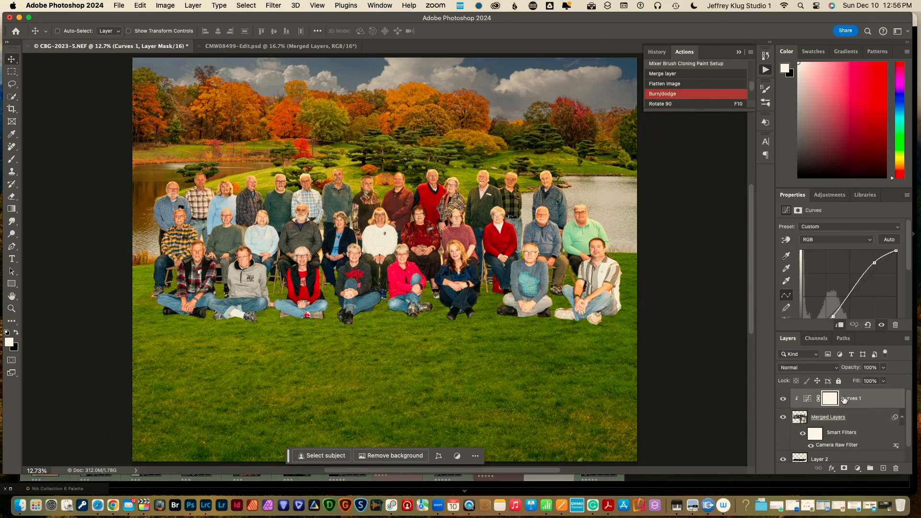
pyautogui.click(875, 263)
pyautogui.moveTo(875, 264); pyautogui.dragTo(875, 270)
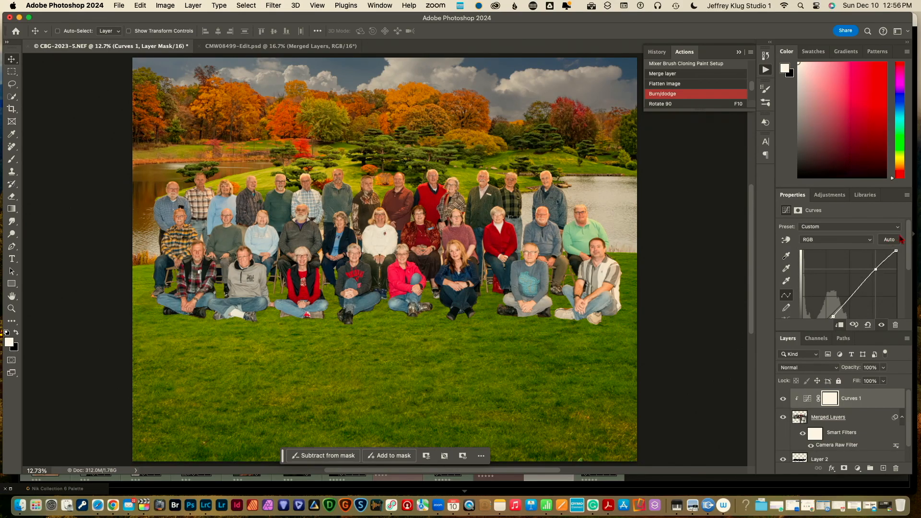
pyautogui.moveTo(909, 243); pyautogui.dragTo(910, 270)
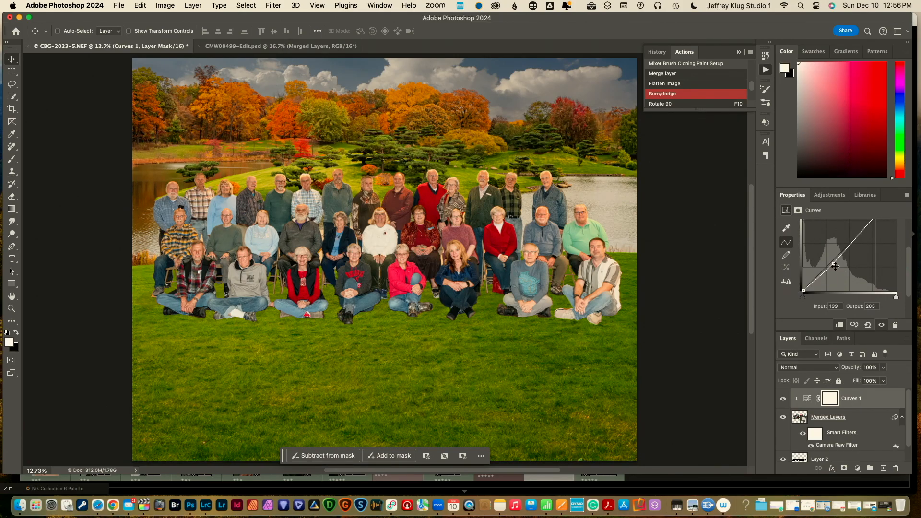
pyautogui.moveTo(833, 265); pyautogui.dragTo(821, 275)
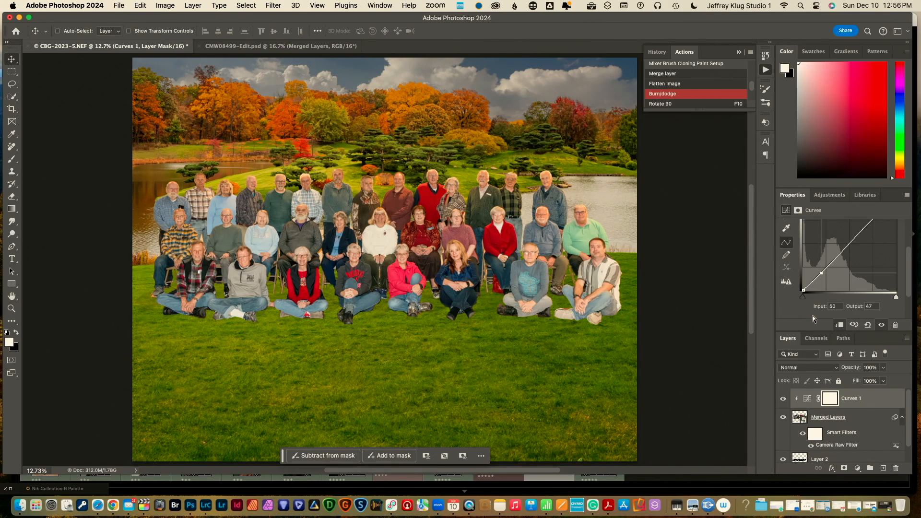
pyautogui.click(882, 469)
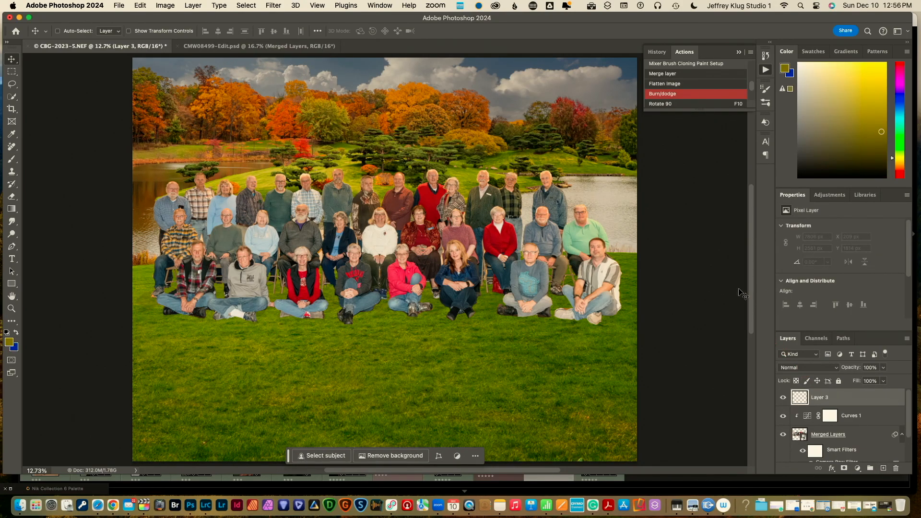
# Fill a wide rectangle over the grass below the group with white, then deselect
pyautogui.scroll(-3, 751, 298)
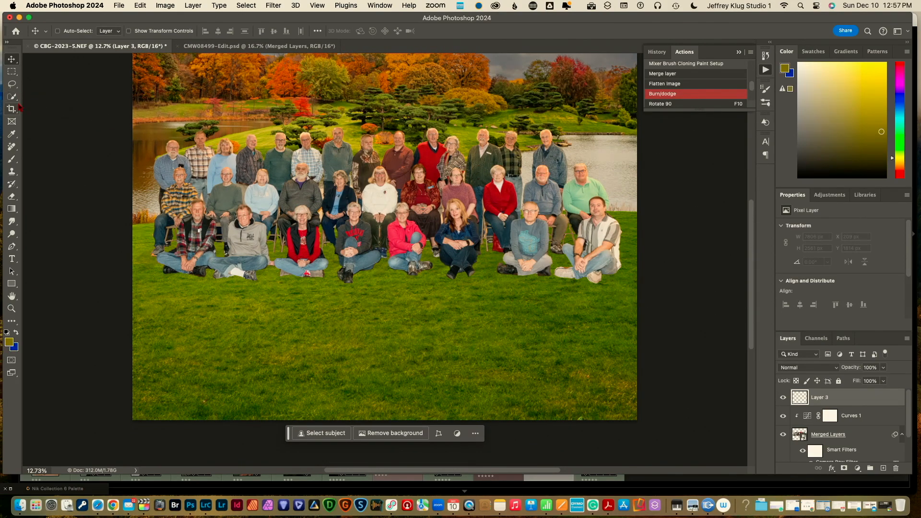
pyautogui.click(12, 71)
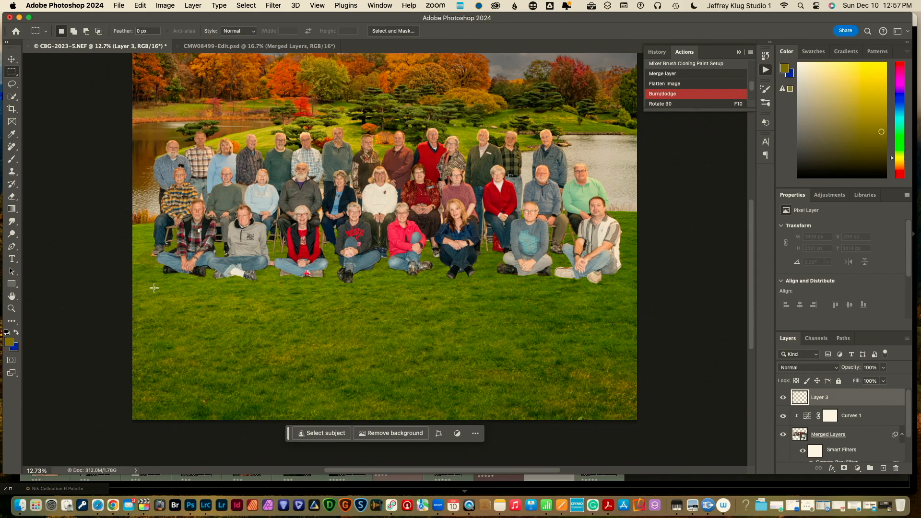
pyautogui.moveTo(154, 288); pyautogui.dragTo(154, 288)
pyautogui.moveTo(223, 300); pyautogui.dragTo(614, 412)
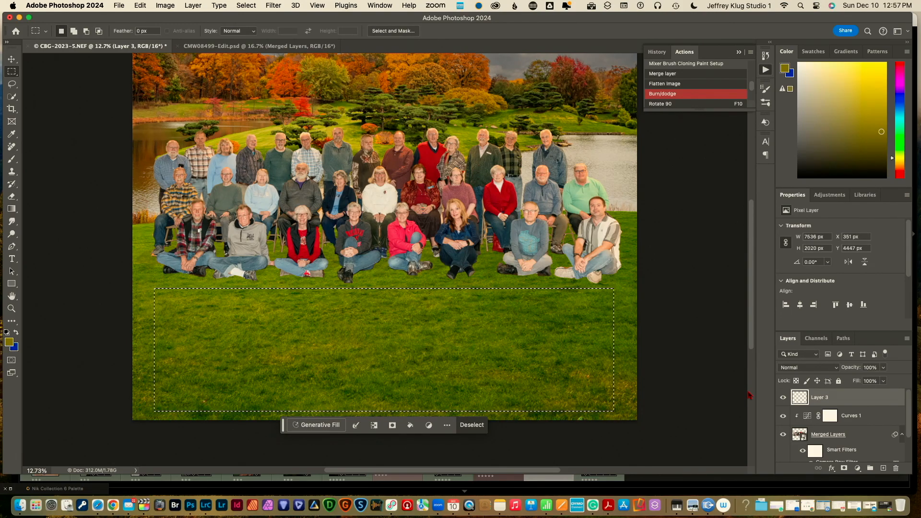
pyautogui.click(141, 6)
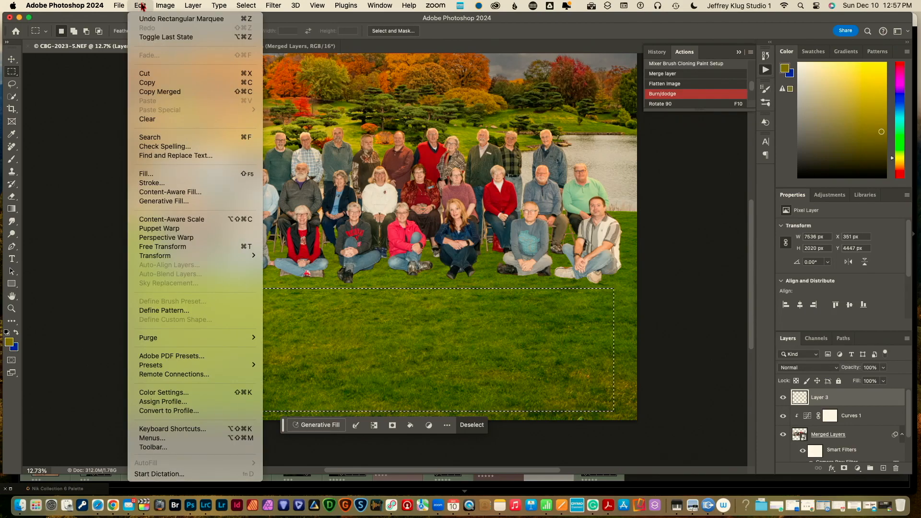
pyautogui.click(153, 174)
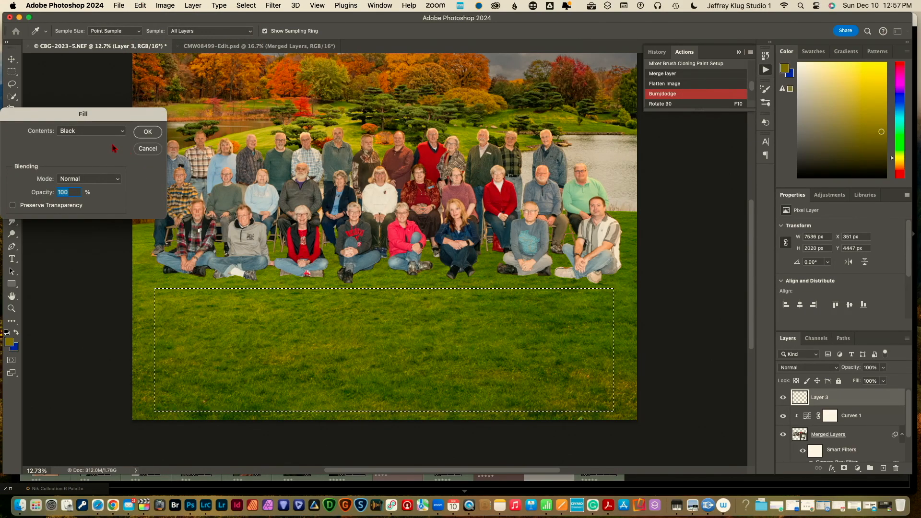
pyautogui.click(123, 132)
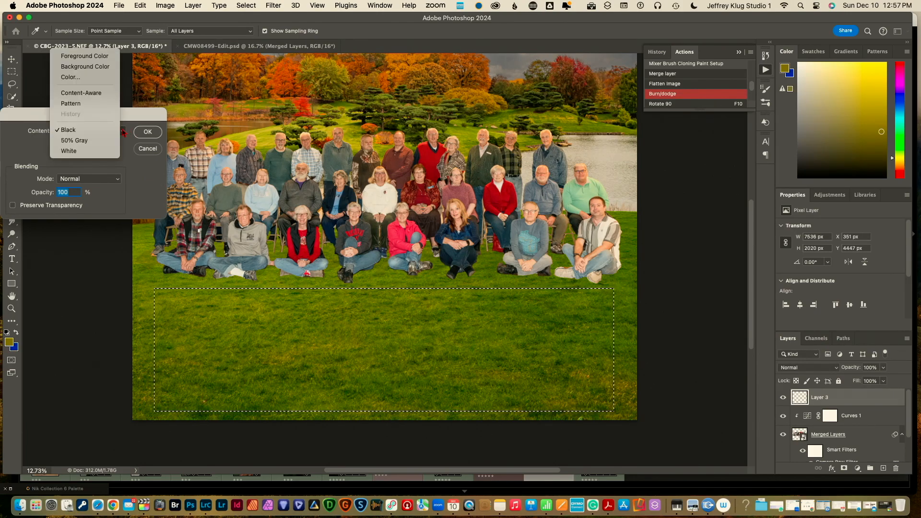
pyautogui.click(102, 152)
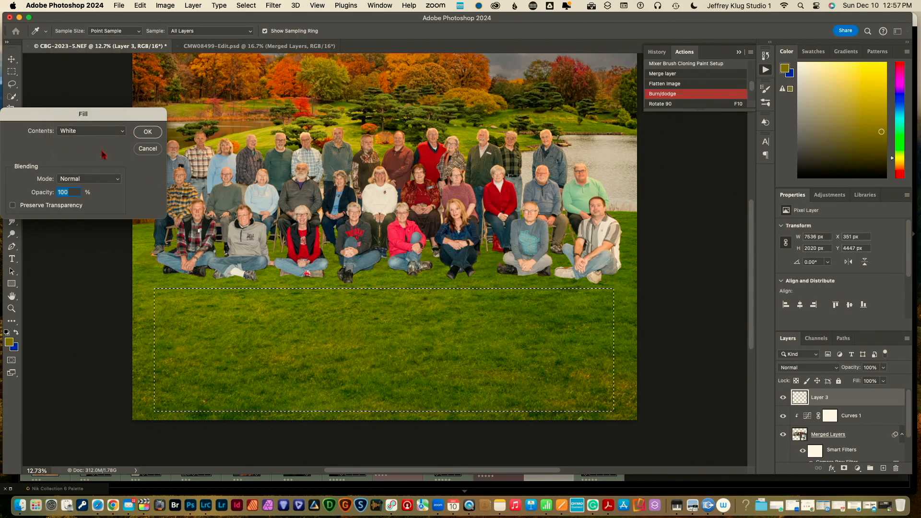
pyautogui.click(149, 132)
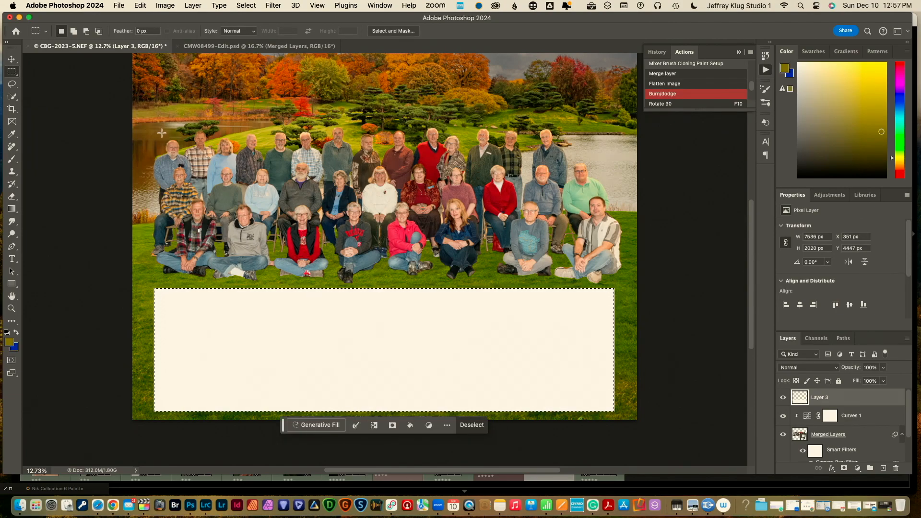
pyautogui.press('super+d')
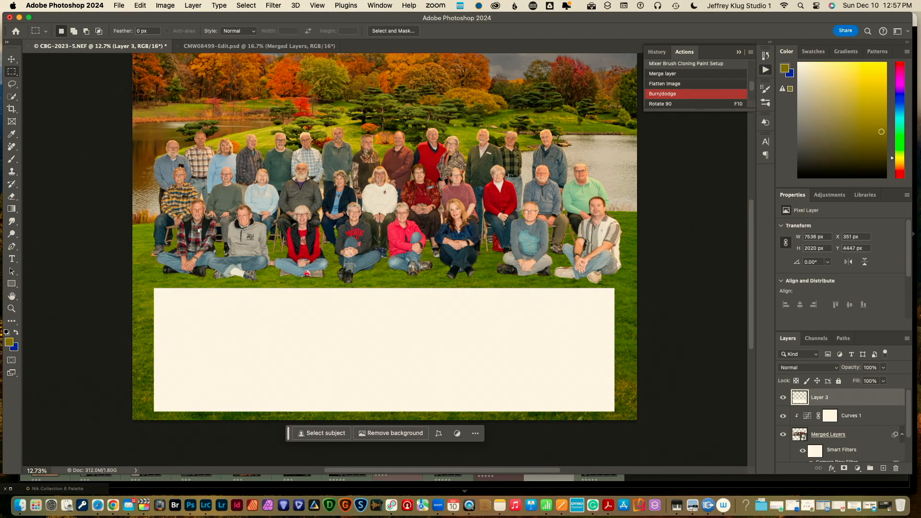
# Lower Layer 3's opacity to 46% so the white panel is translucent
pyautogui.click(884, 368)
pyautogui.moveTo(886, 380); pyautogui.dragTo(859, 382)
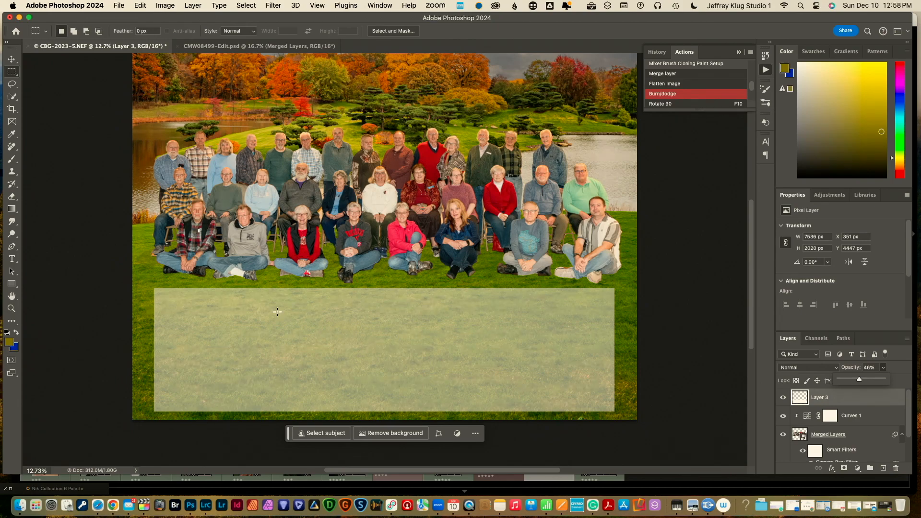
pyautogui.press('t')
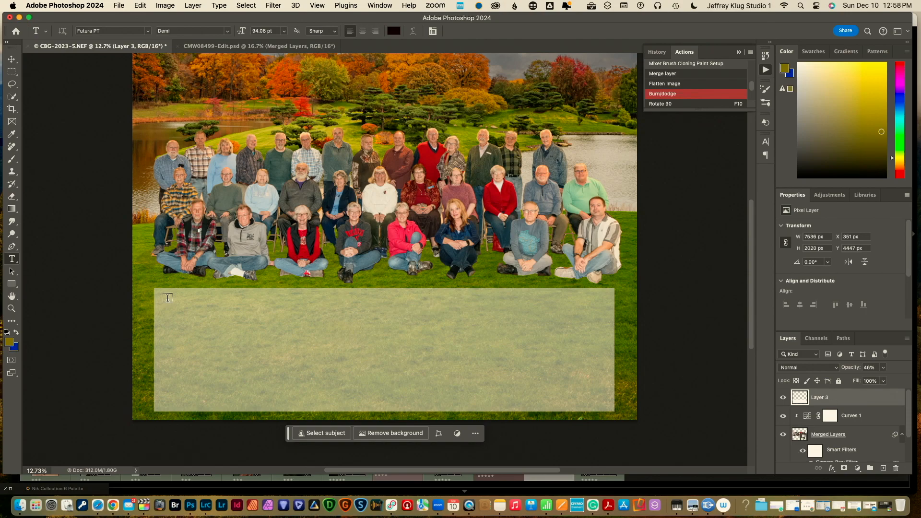
# Draw a paragraph text box inside the white panel and set the type size to 30 pt
pyautogui.moveTo(167, 298); pyautogui.dragTo(602, 400)
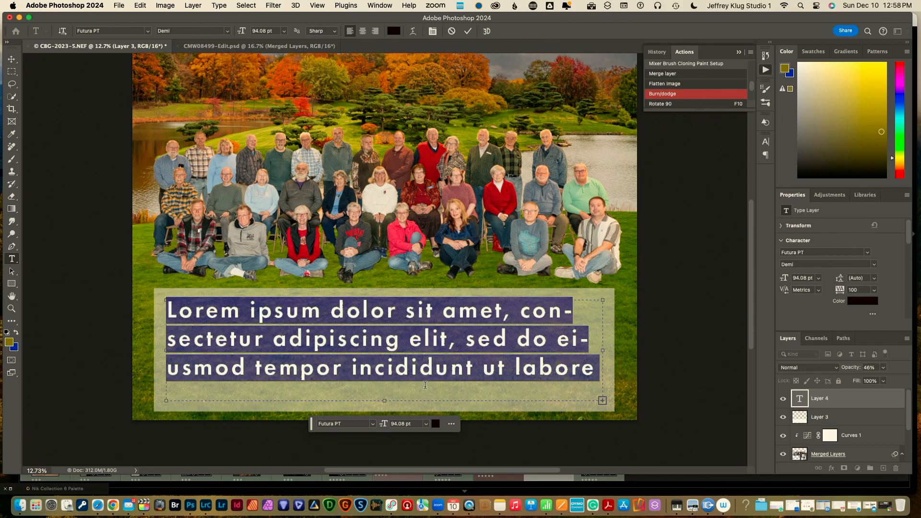
pyautogui.click(285, 31)
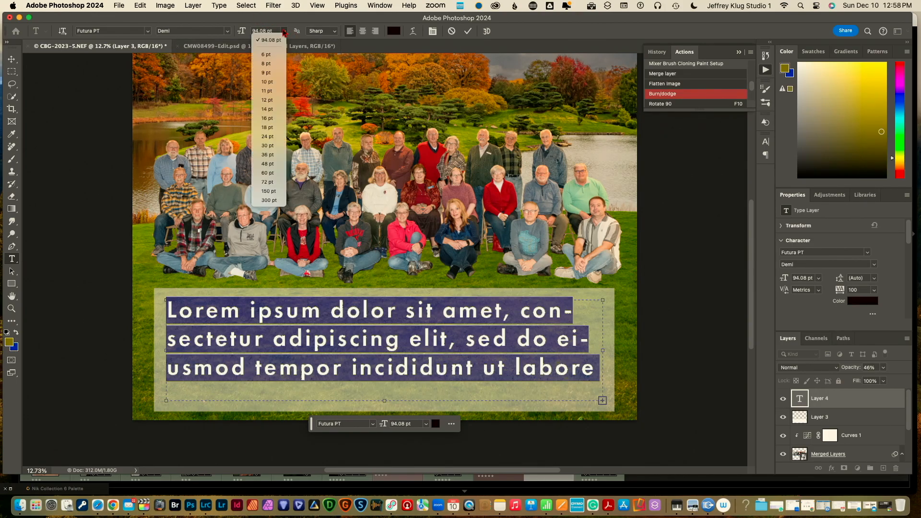
pyautogui.click(277, 109)
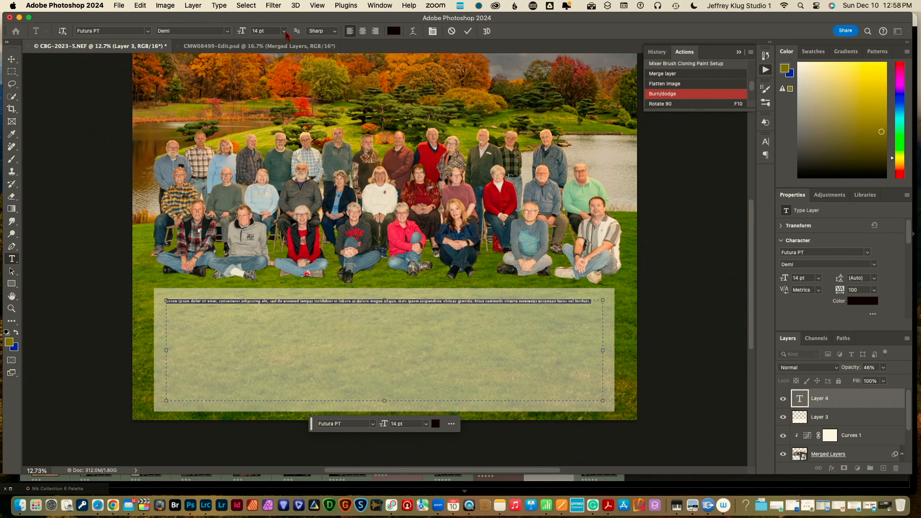
pyautogui.click(285, 31)
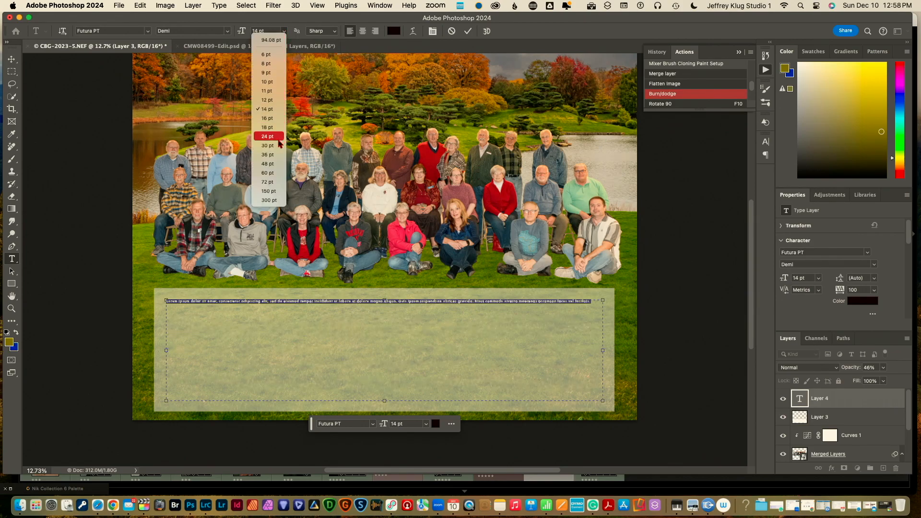
pyautogui.click(269, 145)
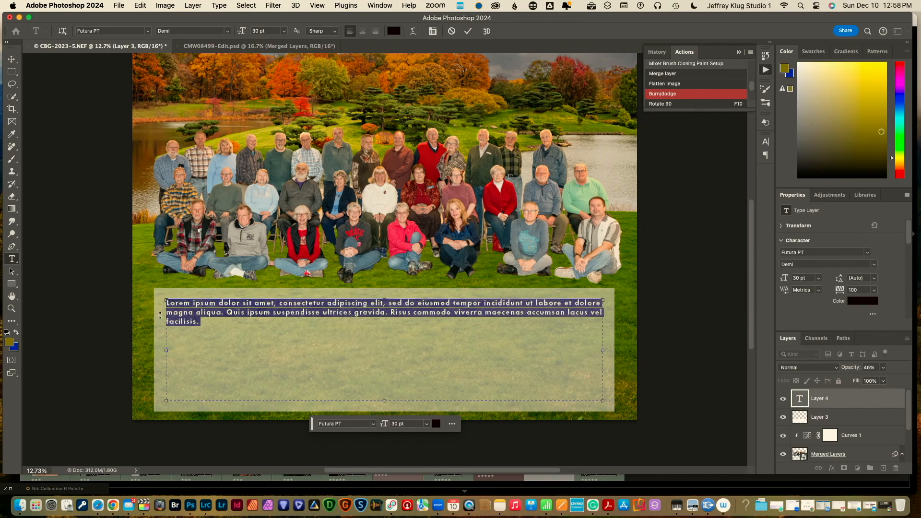
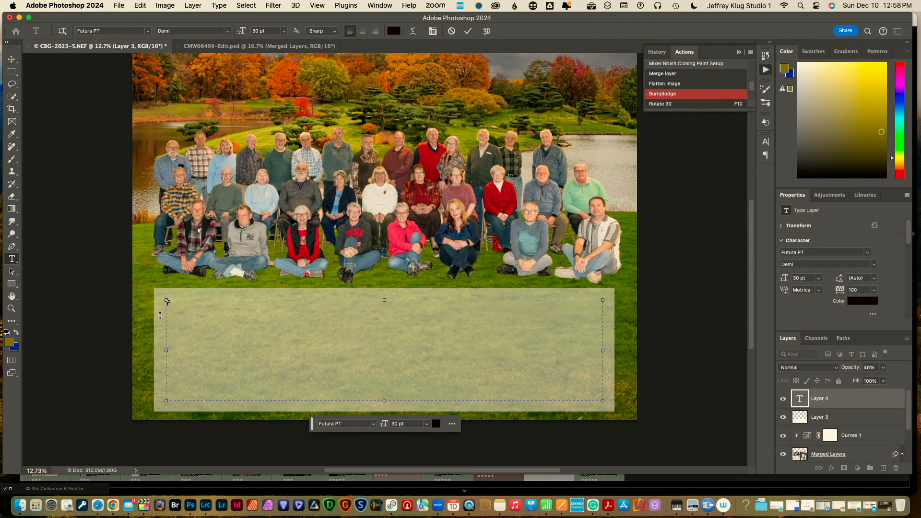
# Type the 'Front Row' heading and, on a new line, three members' names, then commit
pyautogui.press('Return')
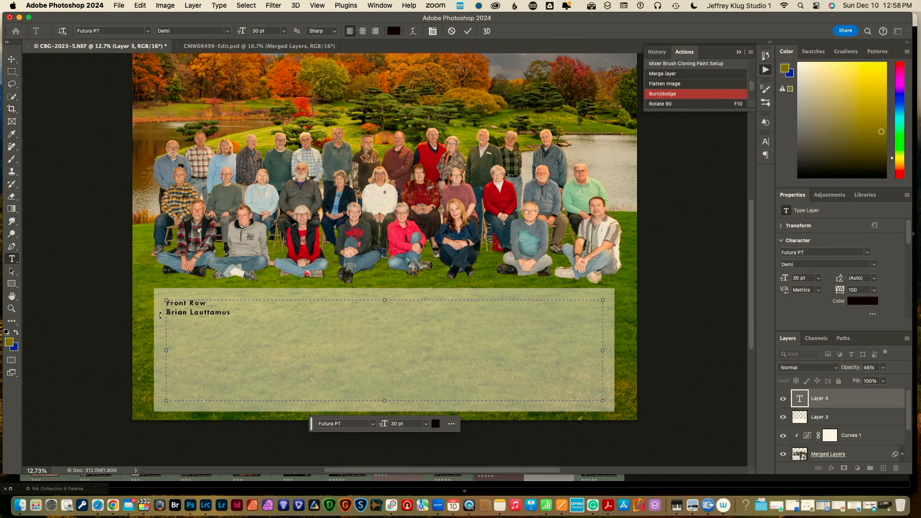
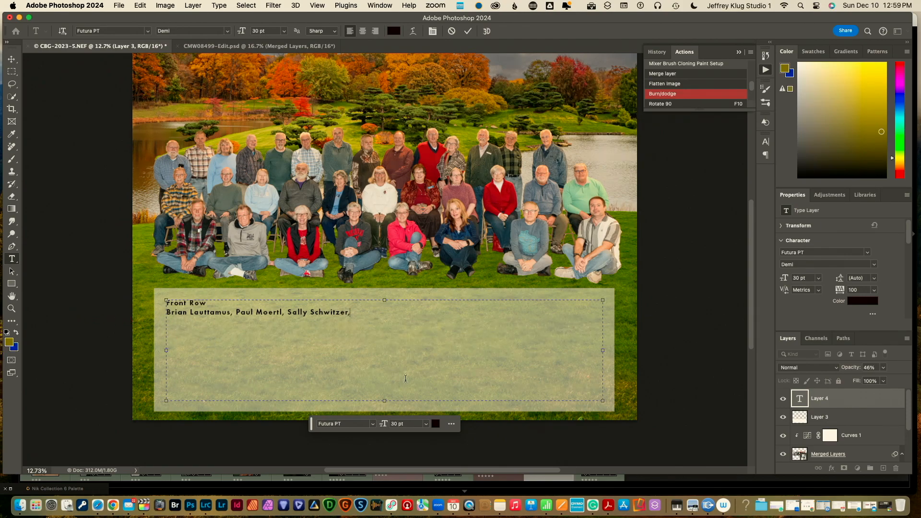
pyautogui.press('Escape')
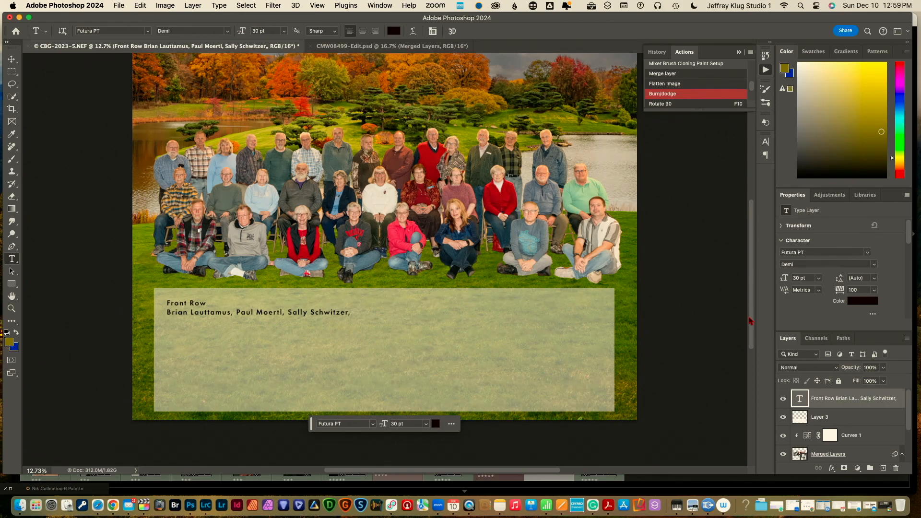
pyautogui.scroll(5, 741, 307)
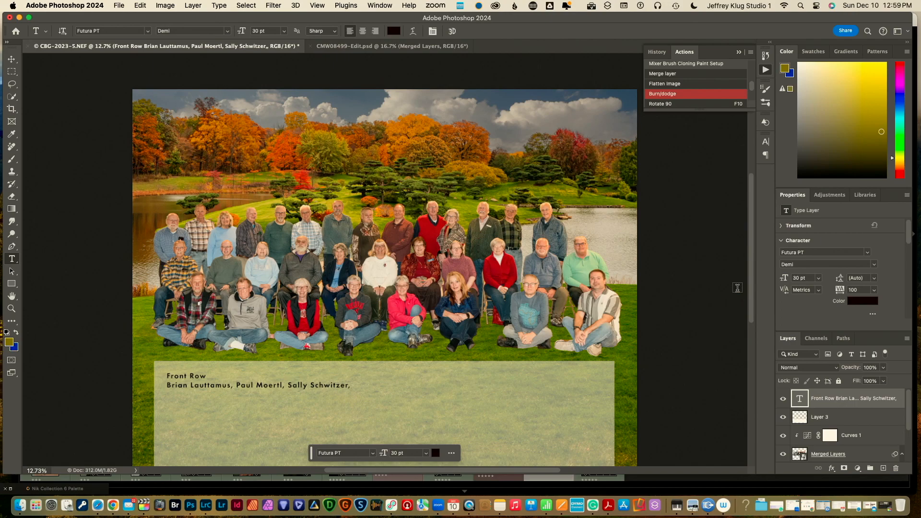
# Start a text layer above the trees and type the Camera Club 2023-24 title
pyautogui.click(370, 141)
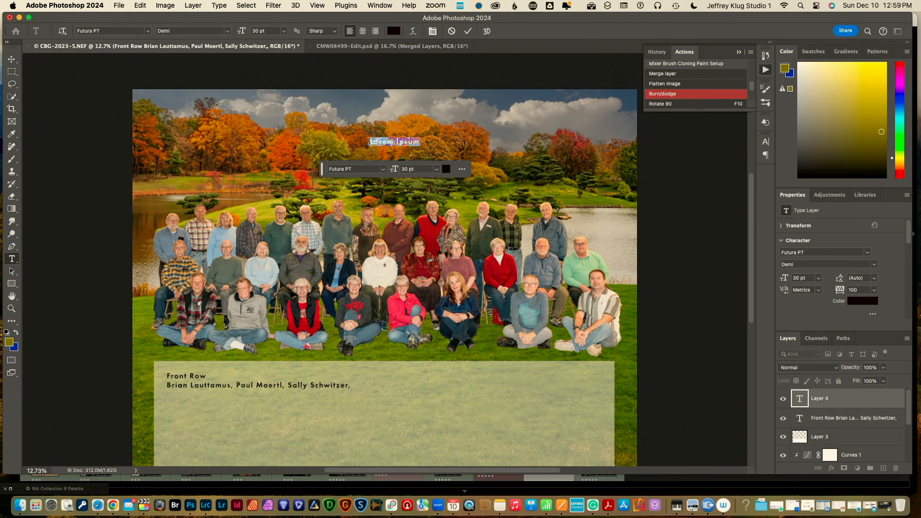
pyautogui.press('BackSpace')
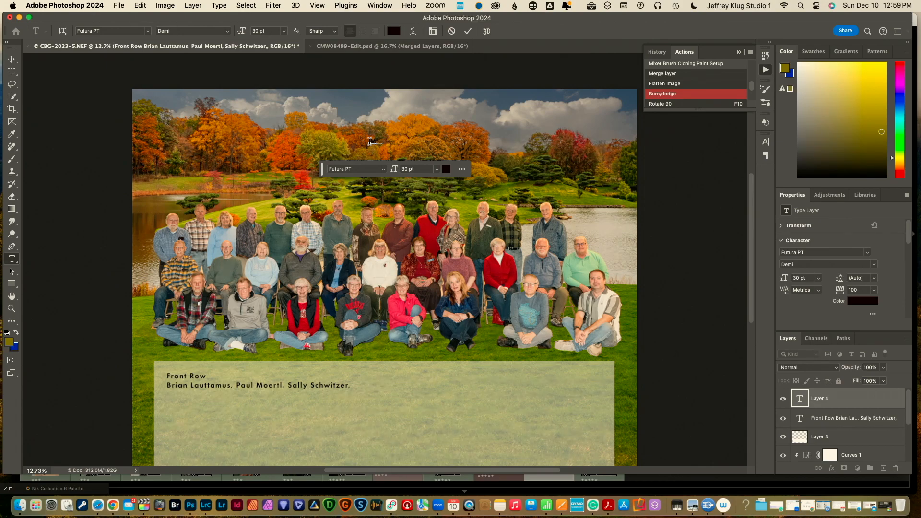
pyautogui.write('Jerome')
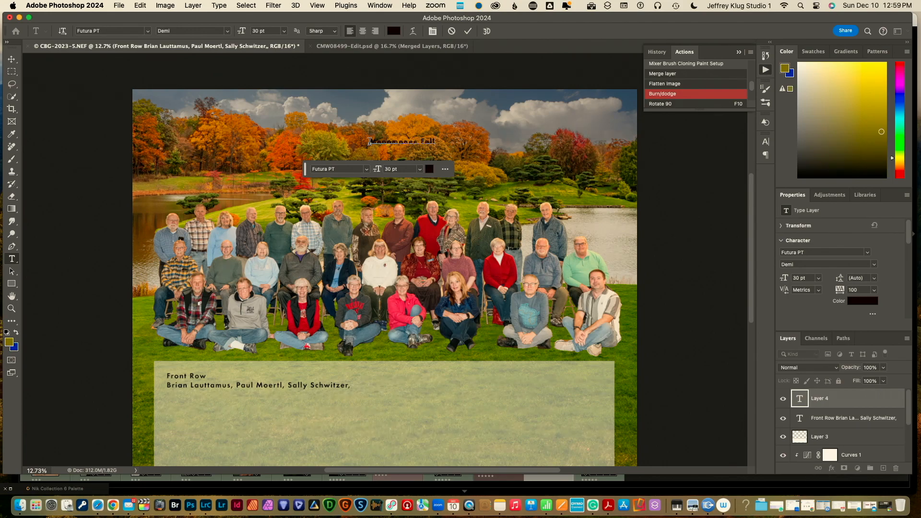
pyautogui.write(' Camera Club')
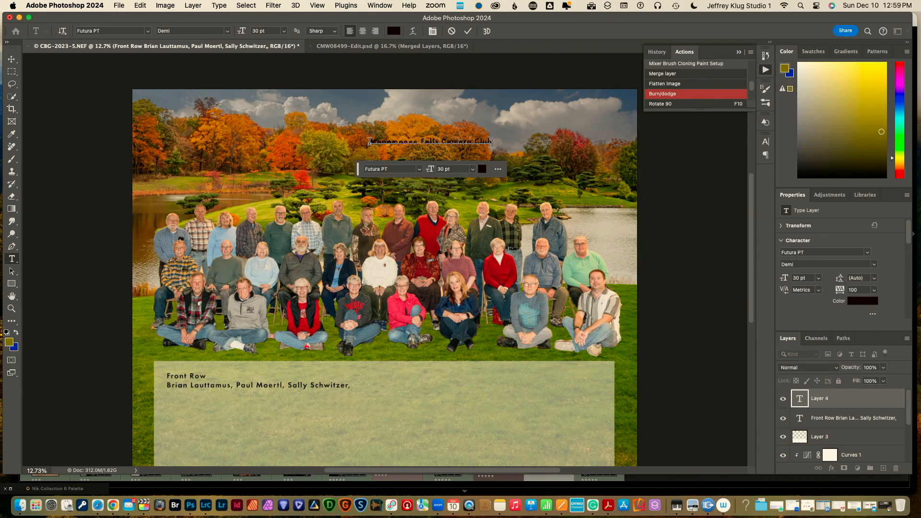
pyautogui.write(' 2023-24')
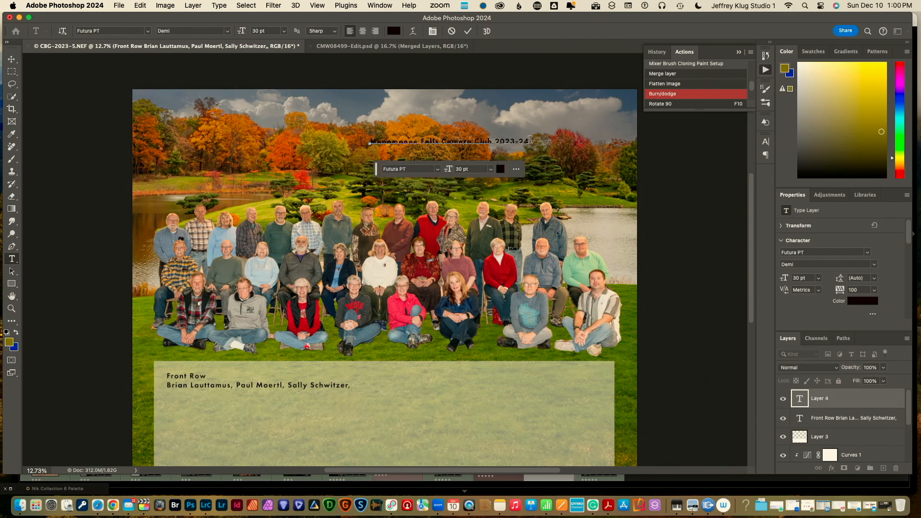
pyautogui.moveTo(529, 139); pyautogui.dragTo(349, 133)
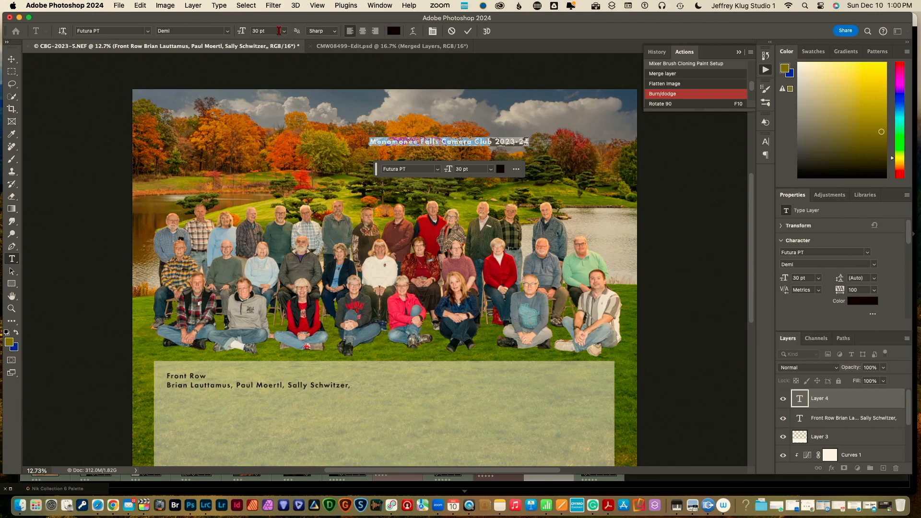
# Enlarge the title to 60 pt, move it up and left over the treetops, and commit it
pyautogui.click(284, 32)
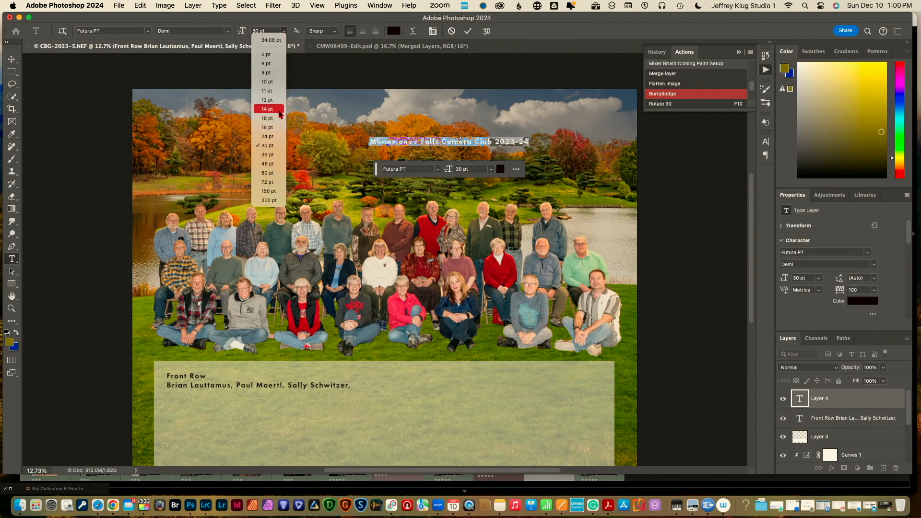
pyautogui.click(281, 173)
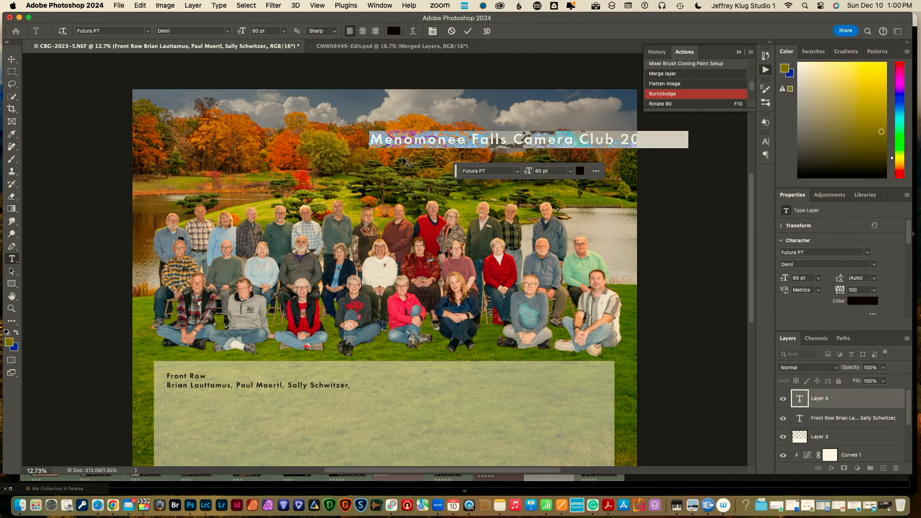
pyautogui.moveTo(403, 159); pyautogui.dragTo(324, 160)
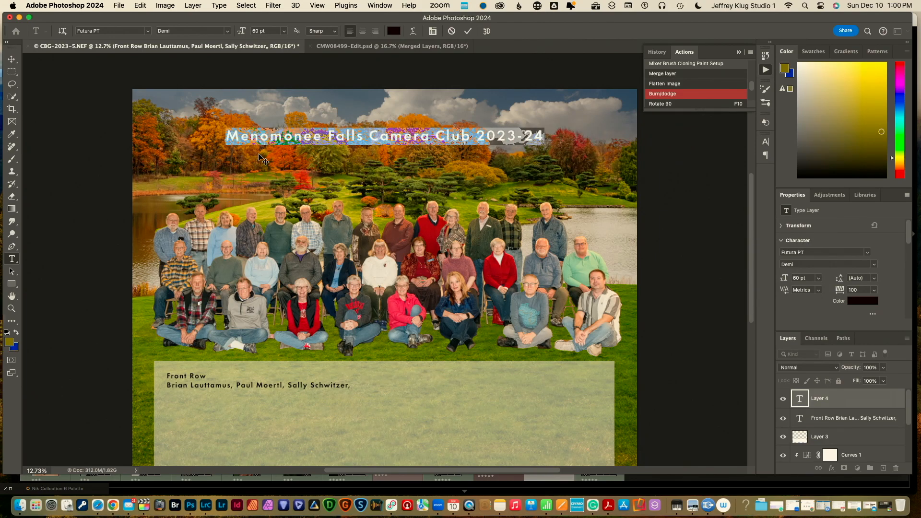
pyautogui.moveTo(259, 157); pyautogui.dragTo(259, 144)
pyautogui.press('super+Return')
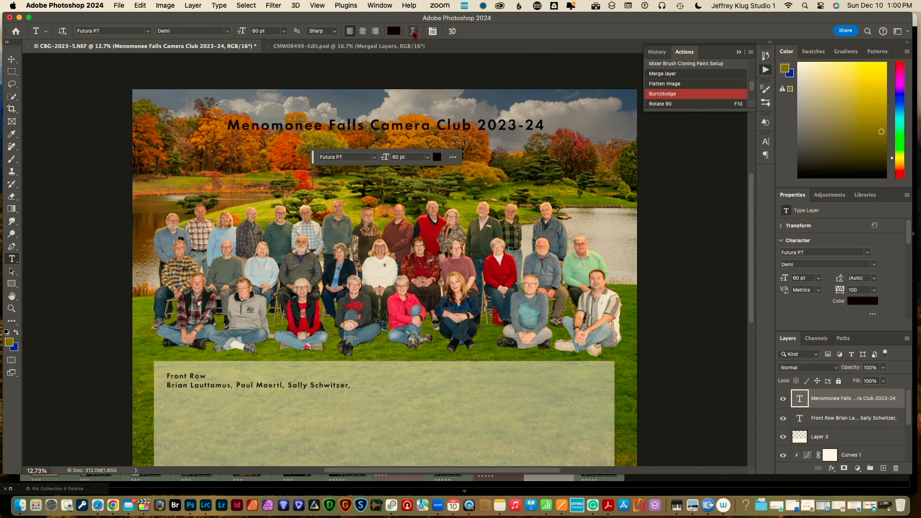
pyautogui.click(413, 31)
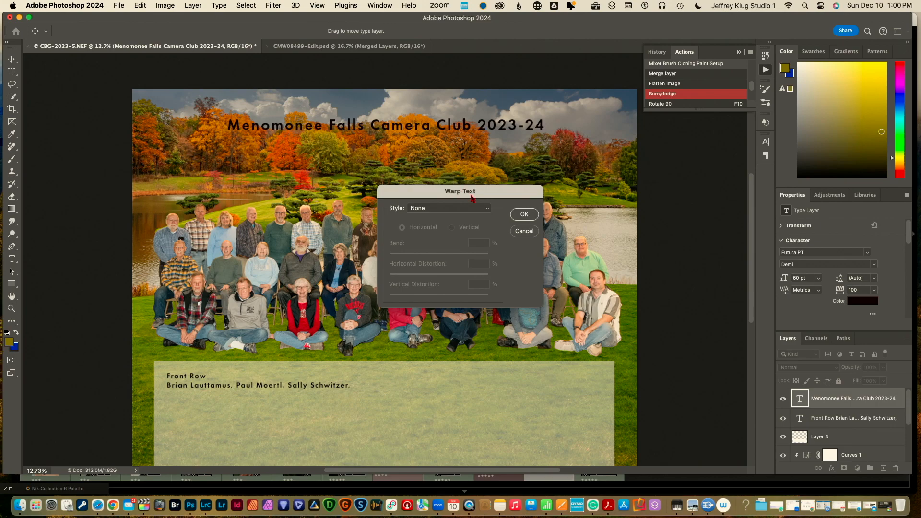
# Warp the title with the Arc style at a +22% bend
pyautogui.click(487, 209)
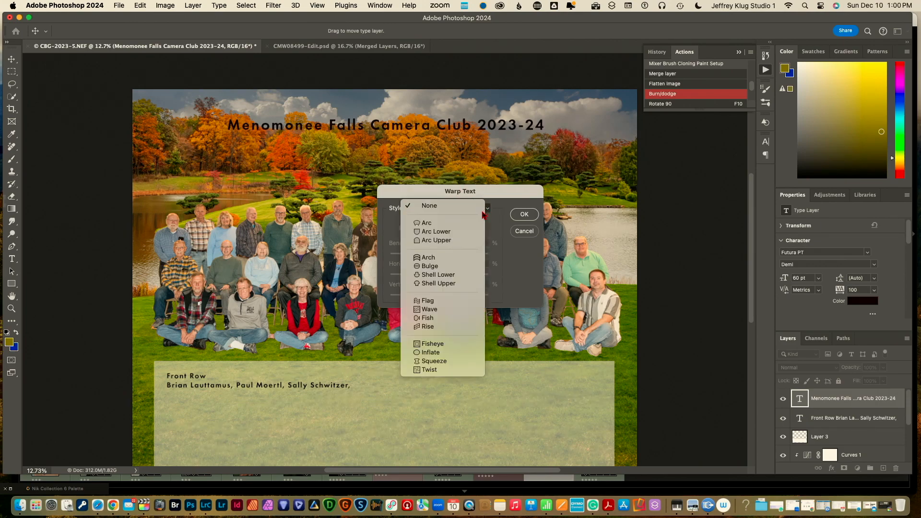
pyautogui.click(480, 223)
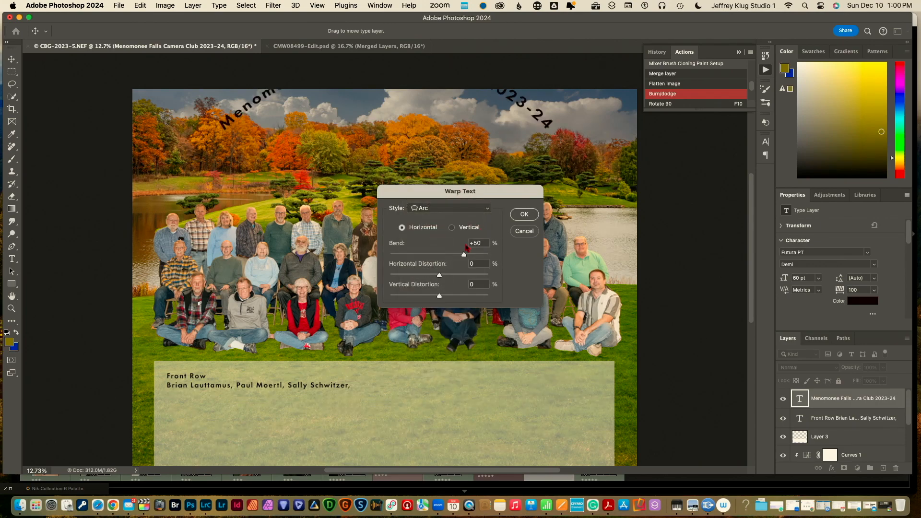
pyautogui.moveTo(463, 255); pyautogui.dragTo(451, 255)
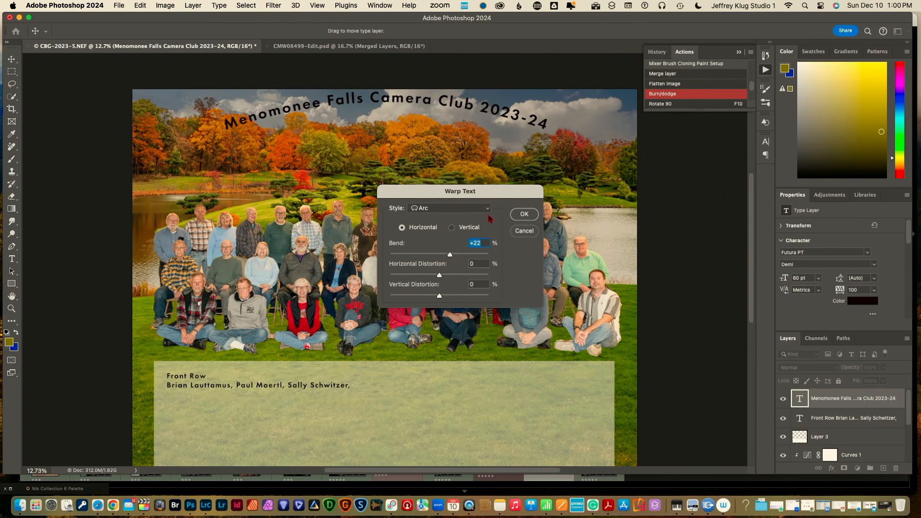
pyautogui.click(524, 215)
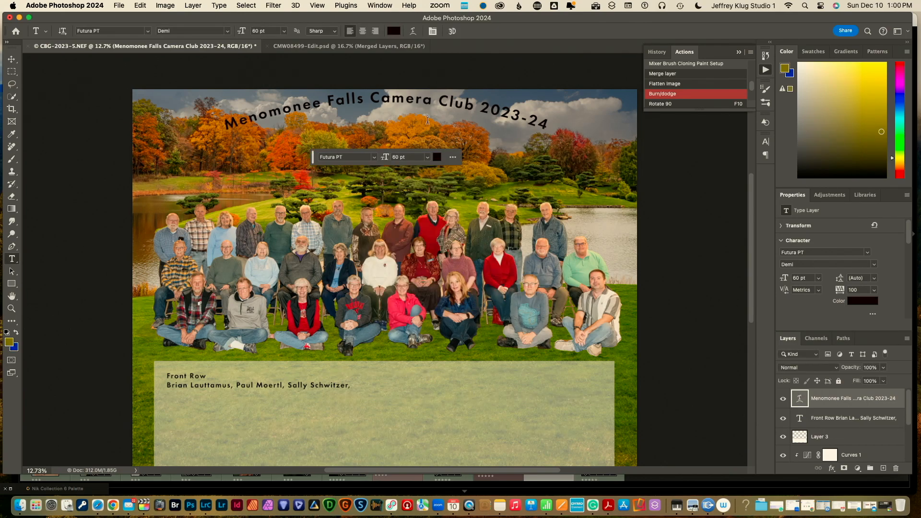
# Nudge the arched title down five steps over the treetops with the Move tool
pyautogui.press('v')
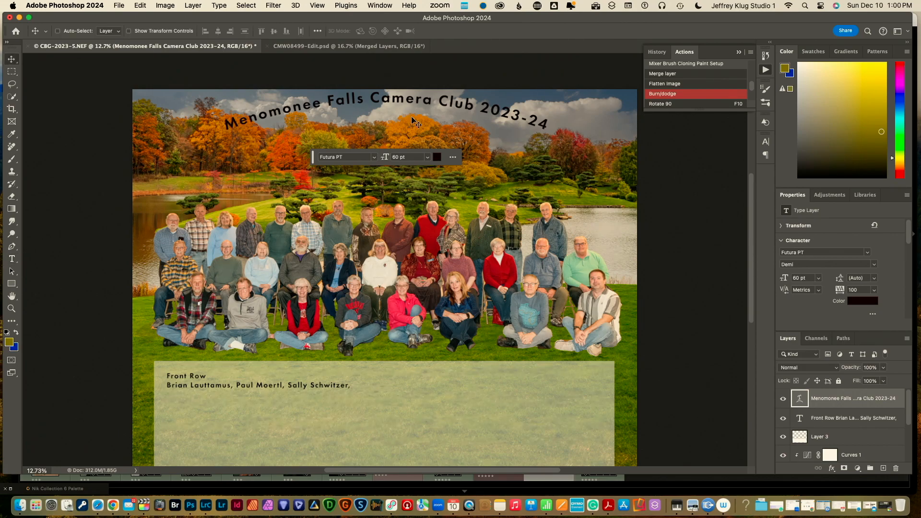
pyautogui.hotkey('shift', 'Down')
pyautogui.hotkey('shift', 'Down')
pyautogui.hotkey('shift', 'Down')
pyautogui.hotkey('shift', 'Down')
pyautogui.hotkey('shift', 'Down')
pyautogui.hotkey('shift', 'Down')
pyautogui.hotkey('shift', 'Down')
pyautogui.hotkey('shift', 'Down')
pyautogui.hotkey('shift', 'Down')
pyautogui.hotkey('shift', 'Down')
pyautogui.hotkey('shift', 'Down')
pyautogui.hotkey('shift', 'Down')
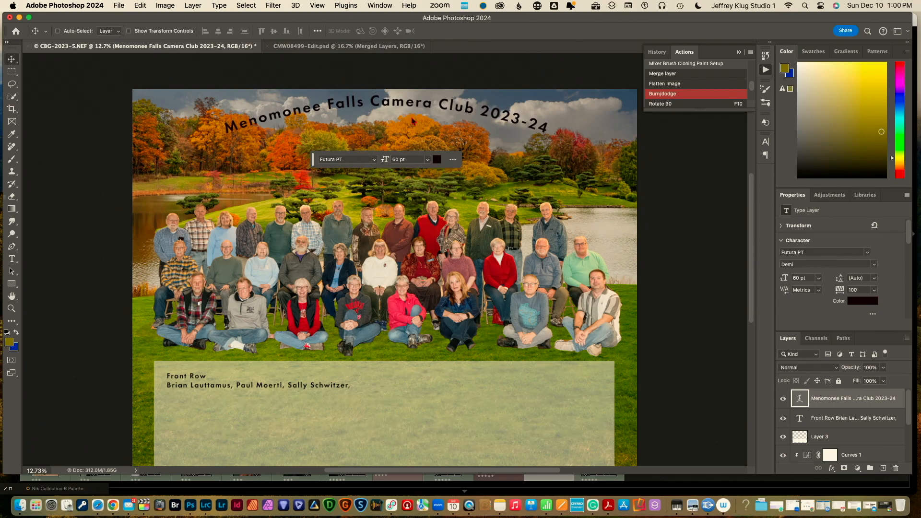
pyautogui.hotkey('shift', 'Down')
pyautogui.hotkey('shift', 'Down')
pyautogui.hotkey('shift', 'Down')
pyautogui.hotkey('shift', 'Down')
pyautogui.hotkey('shift', 'Down')
pyautogui.hotkey('shift', 'Down')
pyautogui.hotkey('shift', 'Down')
pyautogui.hotkey('shift', 'Down')
pyautogui.hotkey('shift', 'Down')
pyautogui.hotkey('shift', 'Down')
pyautogui.hotkey('shift', 'Down')
pyautogui.hotkey('shift', 'Down')
pyautogui.hotkey('shift', 'Down')
pyautogui.hotkey('shift', 'Down')
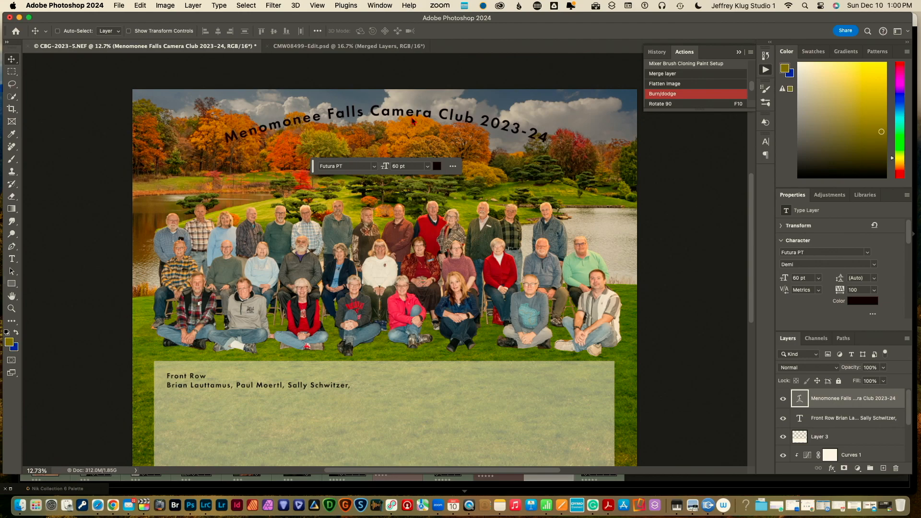
pyautogui.hotkey('shift', 'Down')
pyautogui.hotkey('shift', 'Down')
pyautogui.hotkey('shift', 'Down')
pyautogui.hotkey('shift', 'Down')
pyautogui.hotkey('shift', 'Down')
pyautogui.hotkey('shift', 'Down')
pyautogui.hotkey('shift', 'Down')
pyautogui.hotkey('shift', 'Down')
pyautogui.hotkey('shift', 'Down')
pyautogui.hotkey('shift', 'Down')
pyautogui.hotkey('shift', 'Down')
pyautogui.hotkey('shift', 'Down')
pyautogui.hotkey('shift', 'Down')
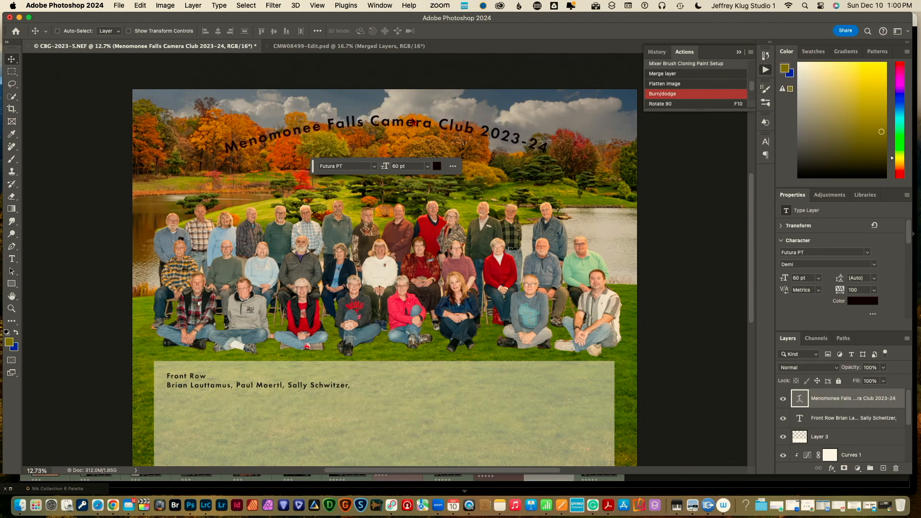
pyautogui.hotkey('shift', 'Down')
pyautogui.hotkey('shift', 'Down')
pyautogui.hotkey('shift', 'Down')
pyautogui.hotkey('shift', 'Down')
pyautogui.hotkey('shift', 'Down')
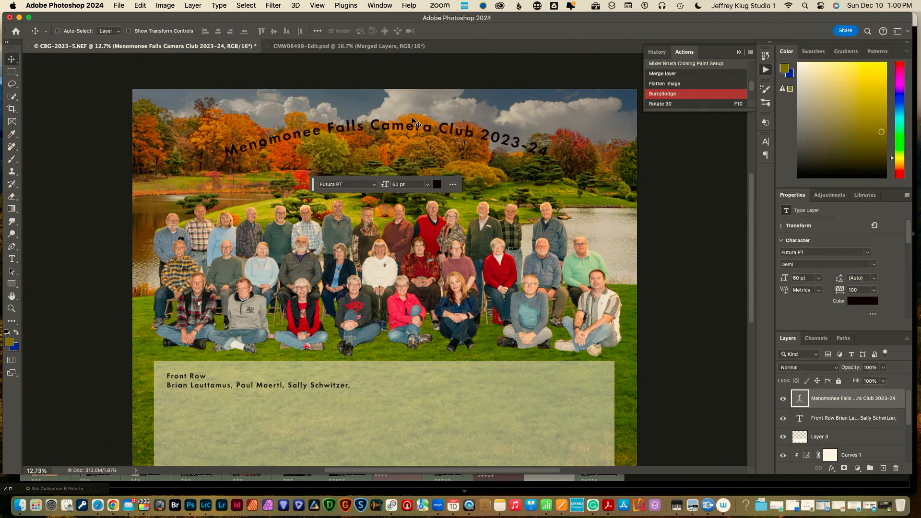
pyautogui.hotkey('shift', 'Down')
pyautogui.hotkey('shift', 'Down')
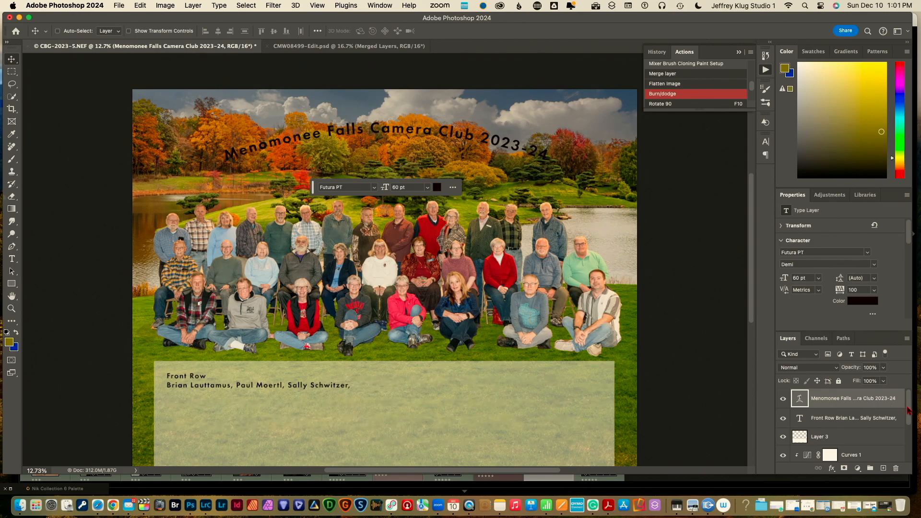
pyautogui.moveTo(909, 410)
pyautogui.mouseDown()
pyautogui.moveTo(909, 420)
pyautogui.moveTo(909, 408)
pyautogui.mouseUp()
pyautogui.keyDown('shift'); pyautogui.click(860, 420); pyautogui.keyUp('shift')
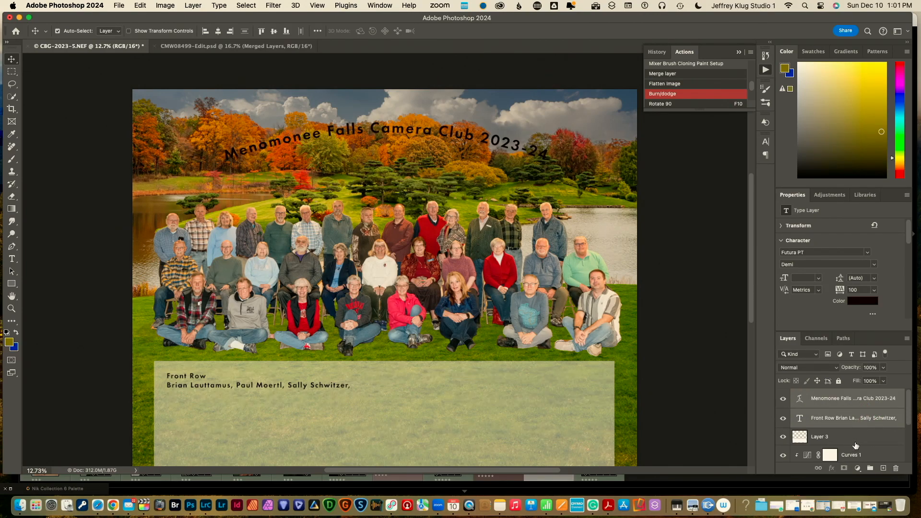
pyautogui.keyDown('shift'); pyautogui.click(856, 442); pyautogui.keyUp('shift')
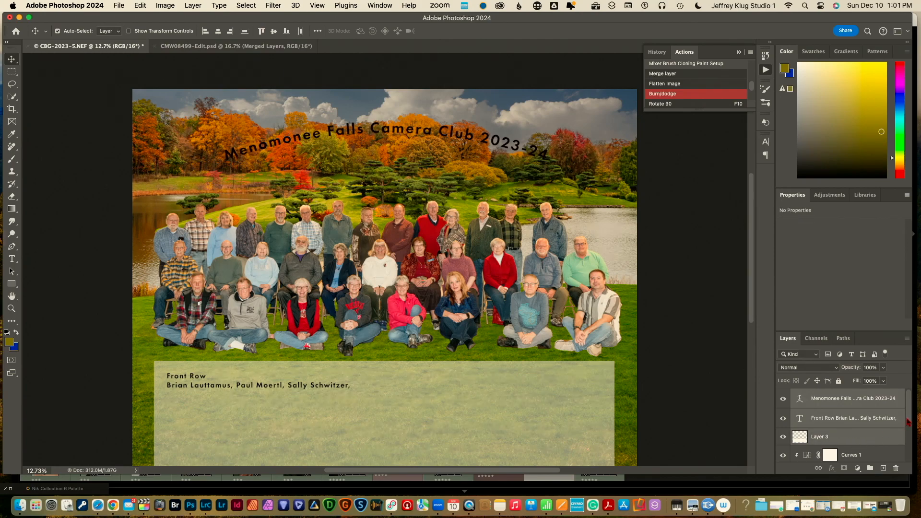
pyautogui.moveTo(907, 419); pyautogui.dragTo(907, 443)
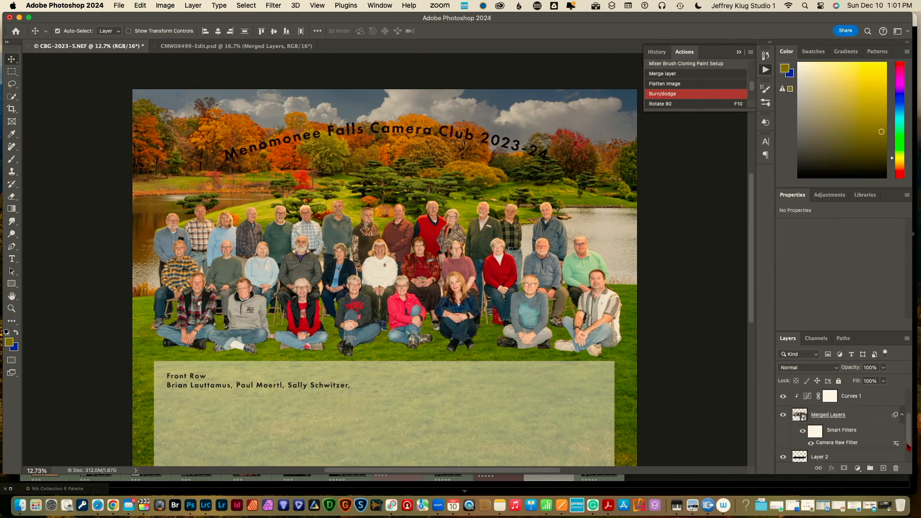
pyautogui.click(863, 419)
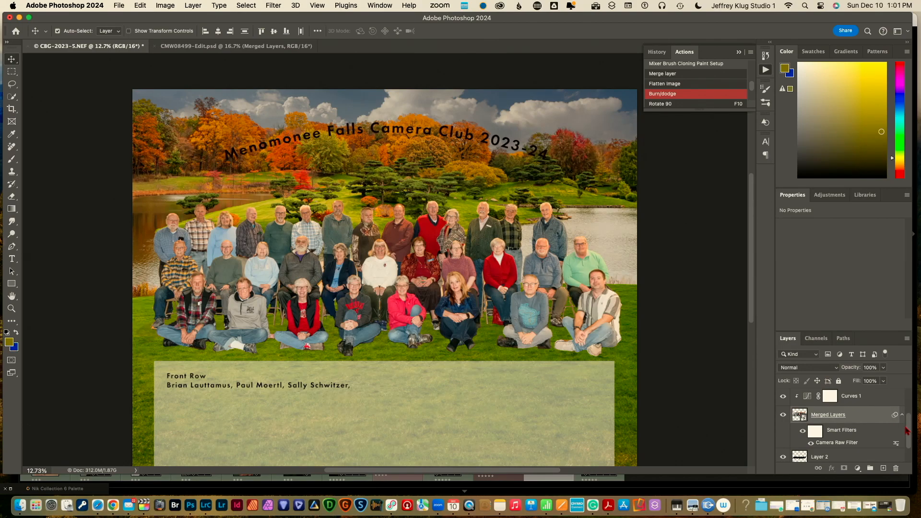
pyautogui.moveTo(907, 432); pyautogui.dragTo(907, 449)
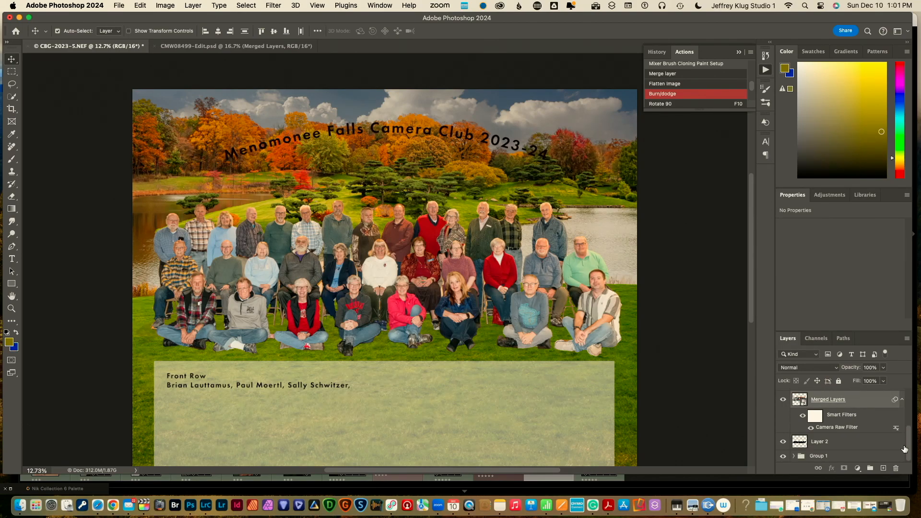
pyautogui.doubleClick(863, 448)
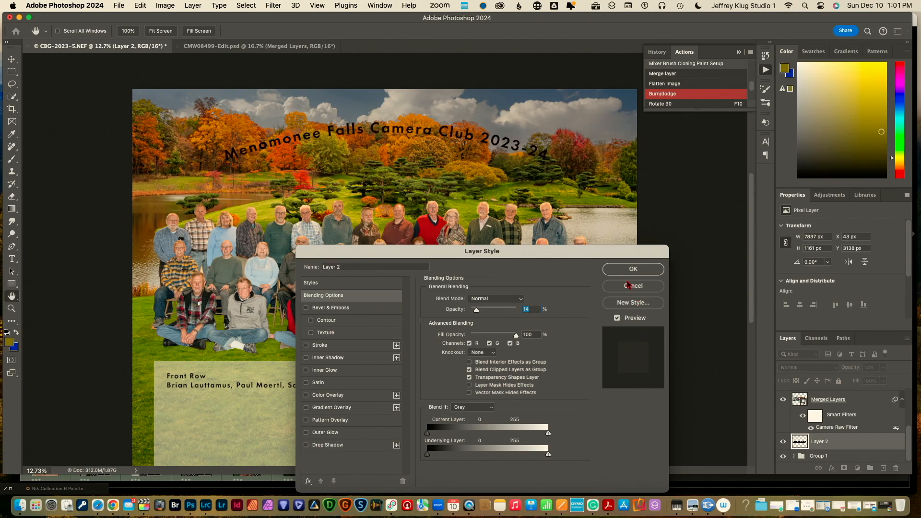
pyautogui.click(632, 286)
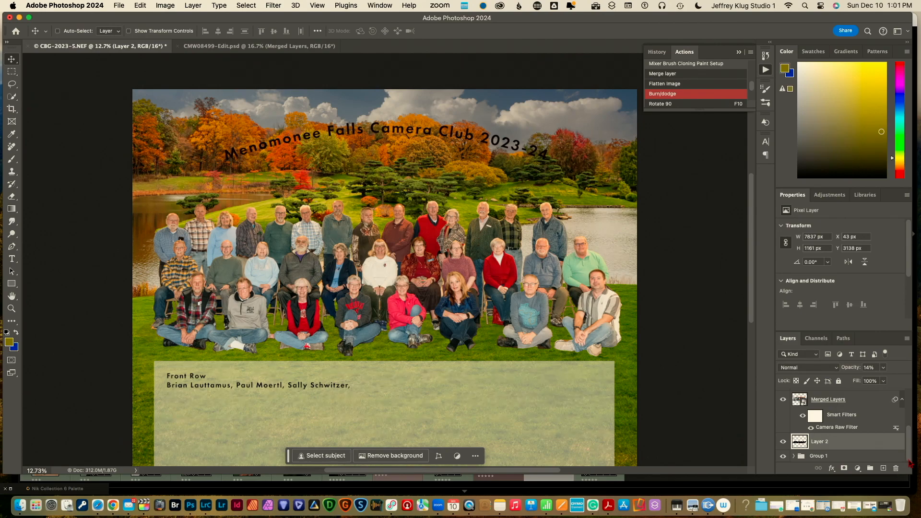
pyautogui.press('super+a')
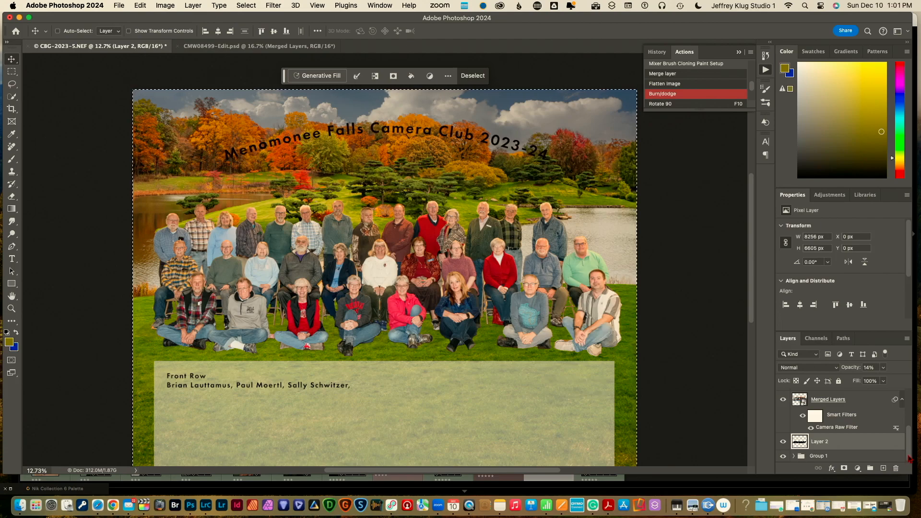
pyautogui.press('super+d')
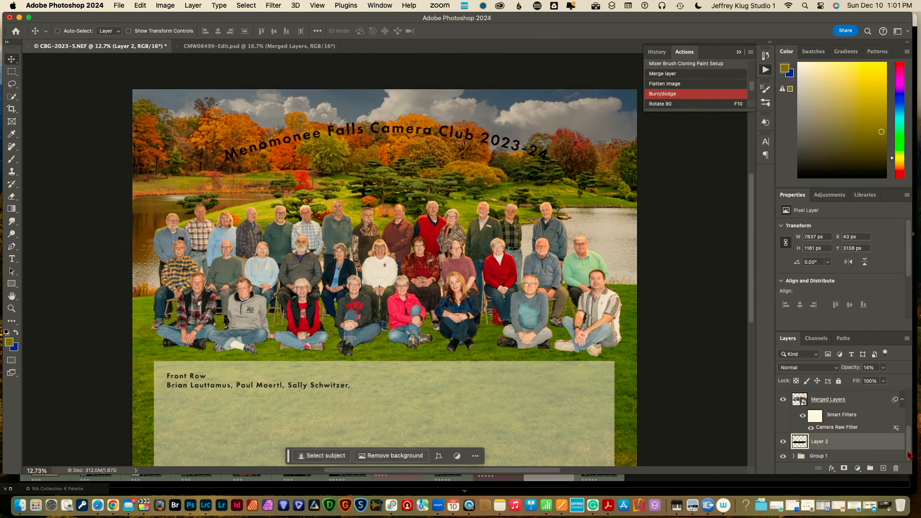
pyautogui.click(870, 460)
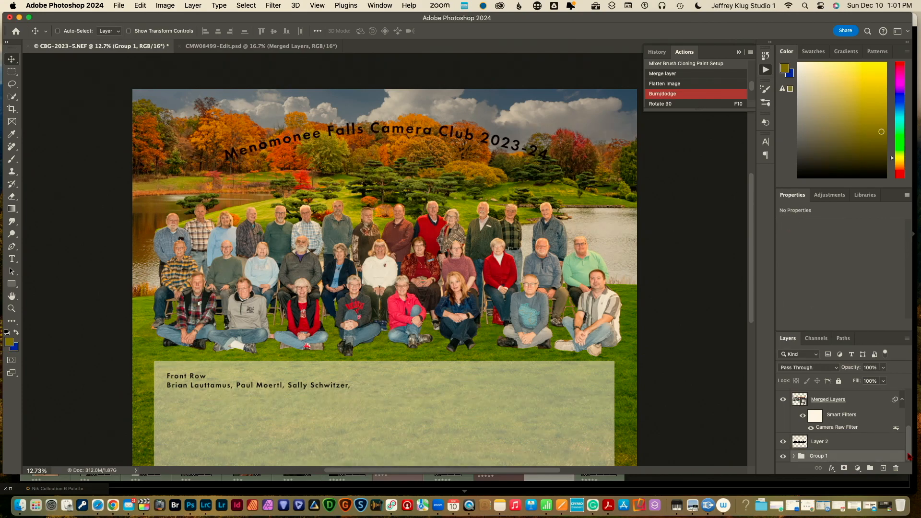
pyautogui.scroll(5, 908, 456)
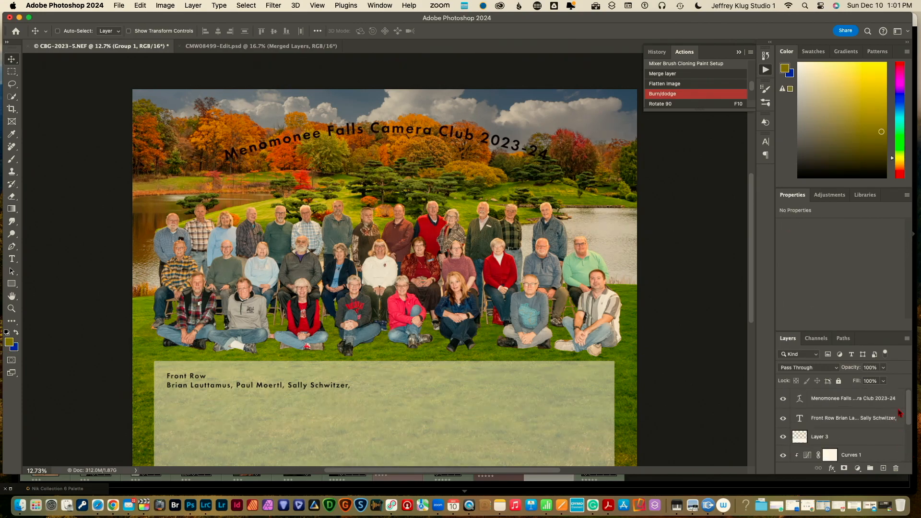
# Select all layers with Group 1 and align their horizontal centers on the canvas
pyautogui.keyDown('shift'); pyautogui.click(872, 400); pyautogui.keyUp('shift')
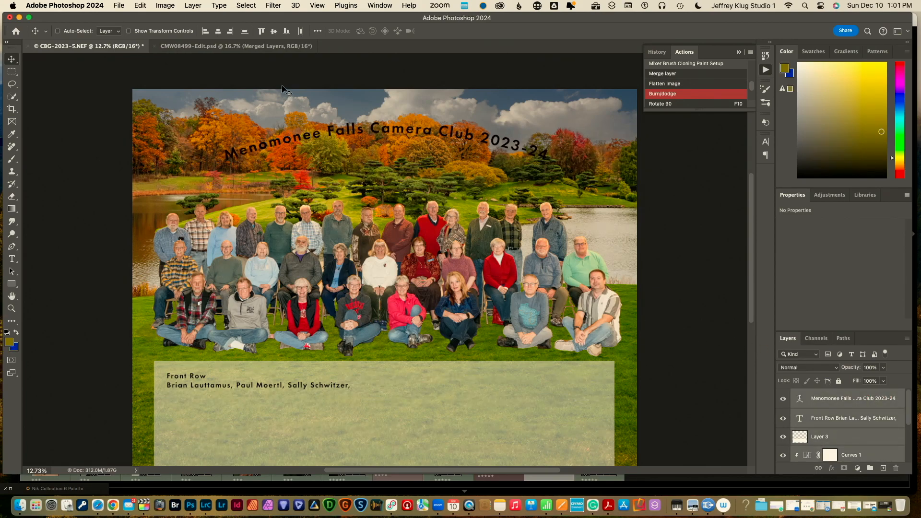
pyautogui.click(219, 32)
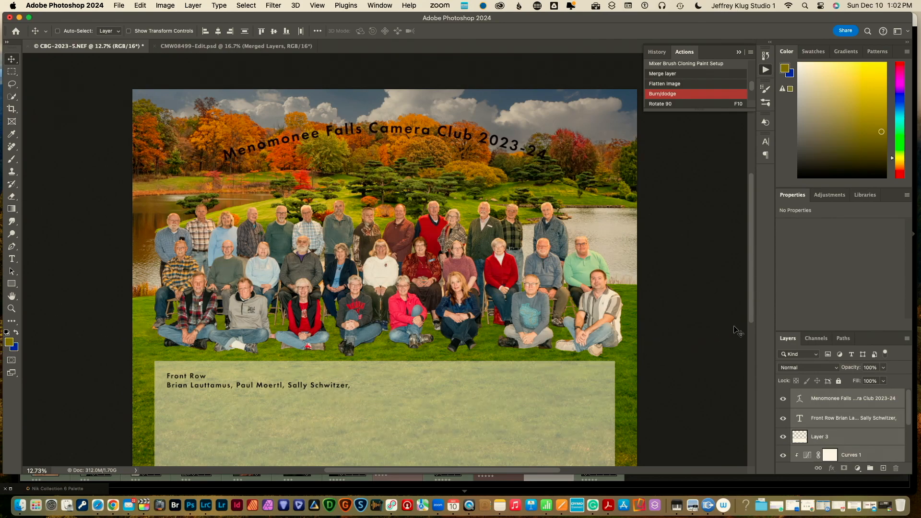
pyautogui.moveTo(751, 320); pyautogui.dragTo(749, 332)
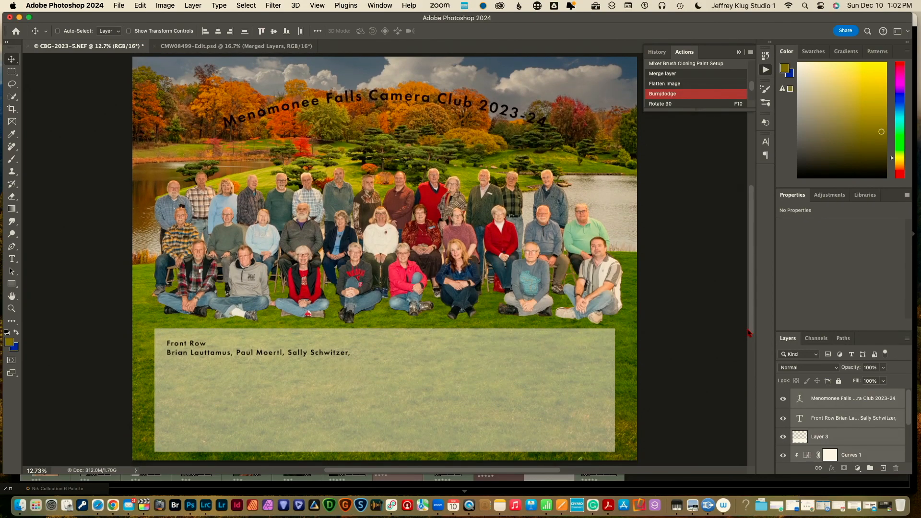
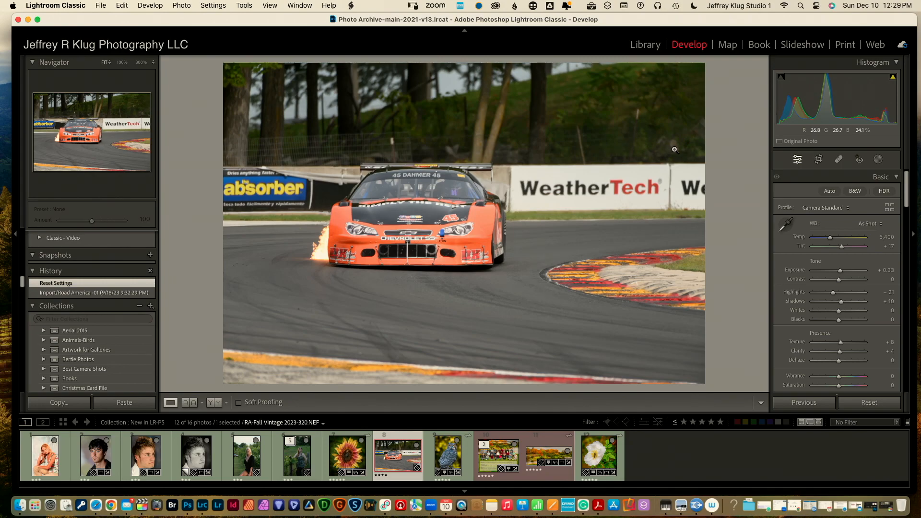
# Crop the race car photo in from all four sides around the orange car, straightened 0.77°
pyautogui.click(819, 160)
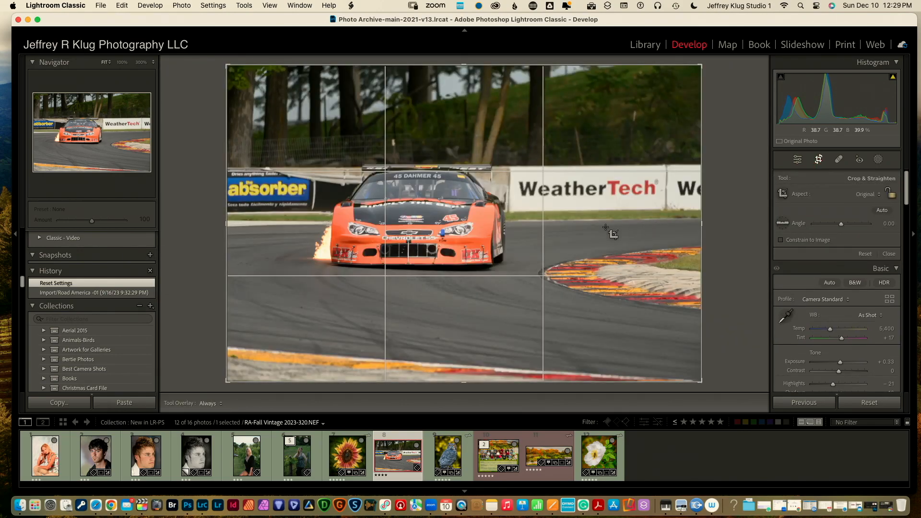
pyautogui.moveTo(465, 383); pyautogui.dragTo(455, 344)
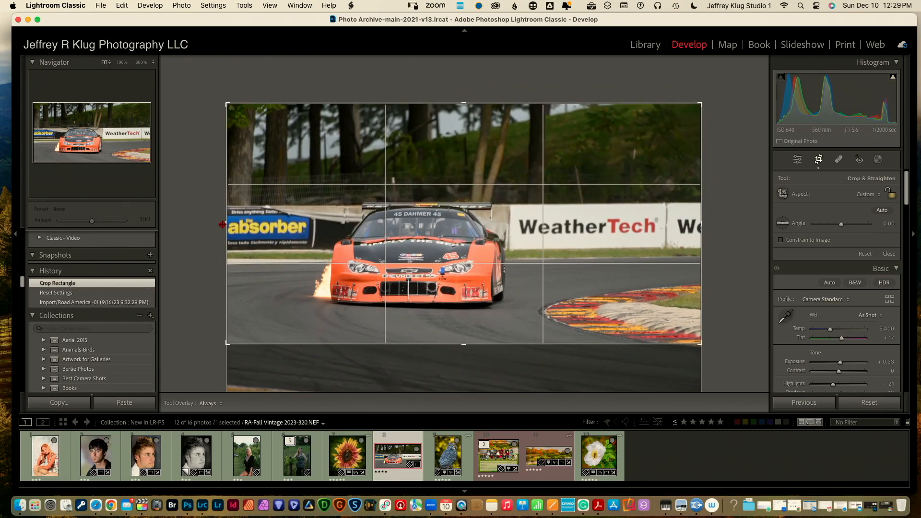
pyautogui.moveTo(223, 224); pyautogui.dragTo(259, 225)
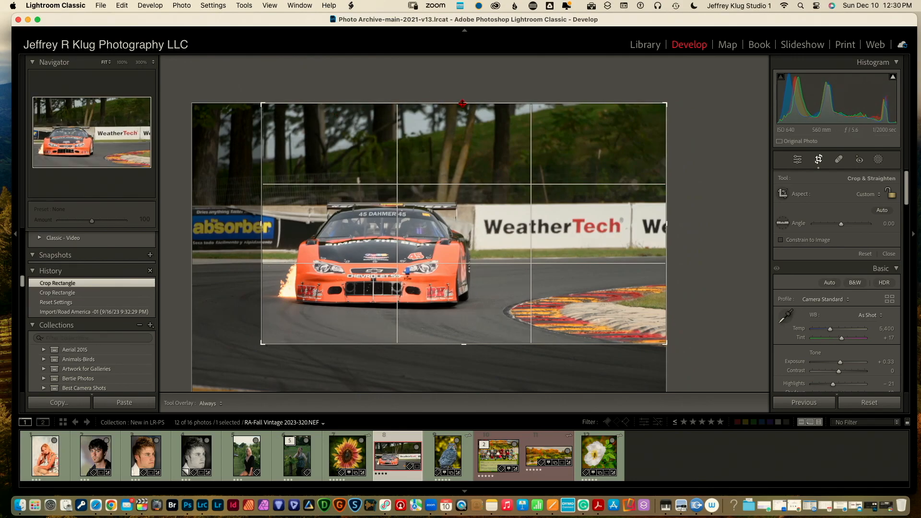
pyautogui.moveTo(465, 102); pyautogui.dragTo(463, 123)
pyautogui.moveTo(463, 123); pyautogui.dragTo(462, 124)
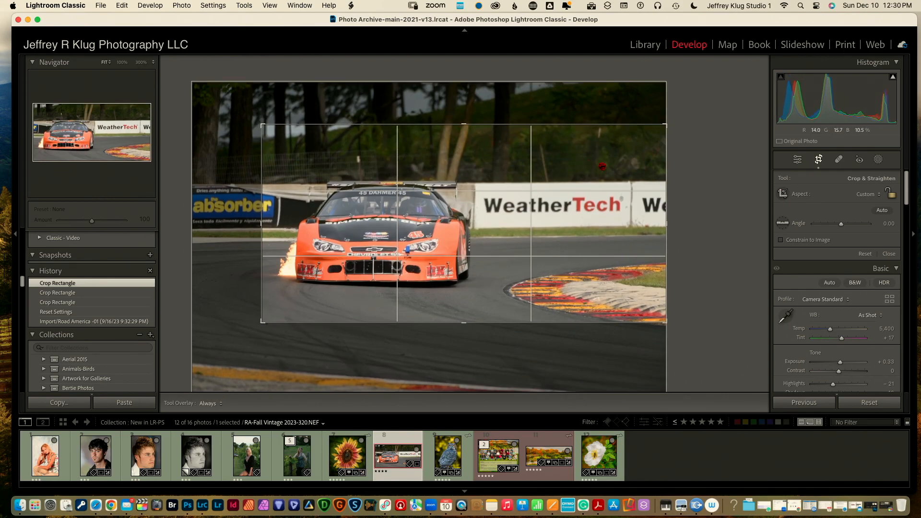
pyautogui.moveTo(667, 223); pyautogui.dragTo(624, 226)
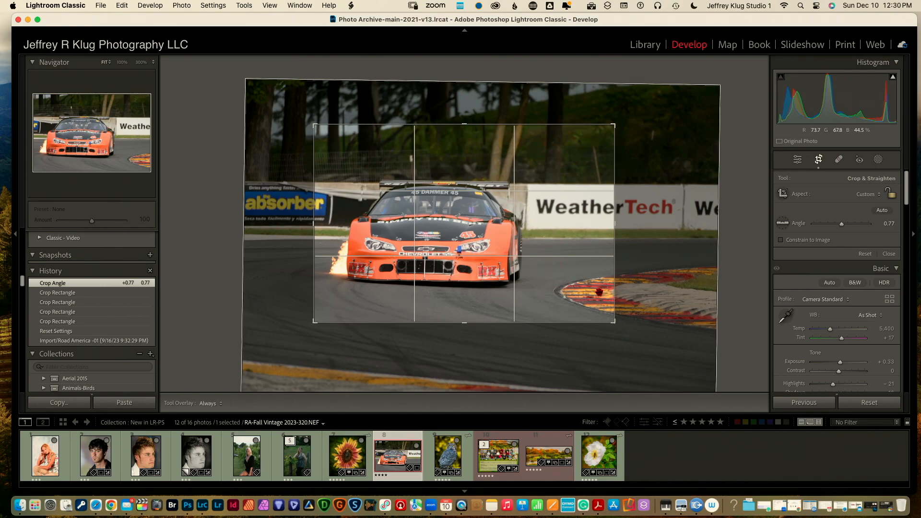
pyautogui.click(819, 159)
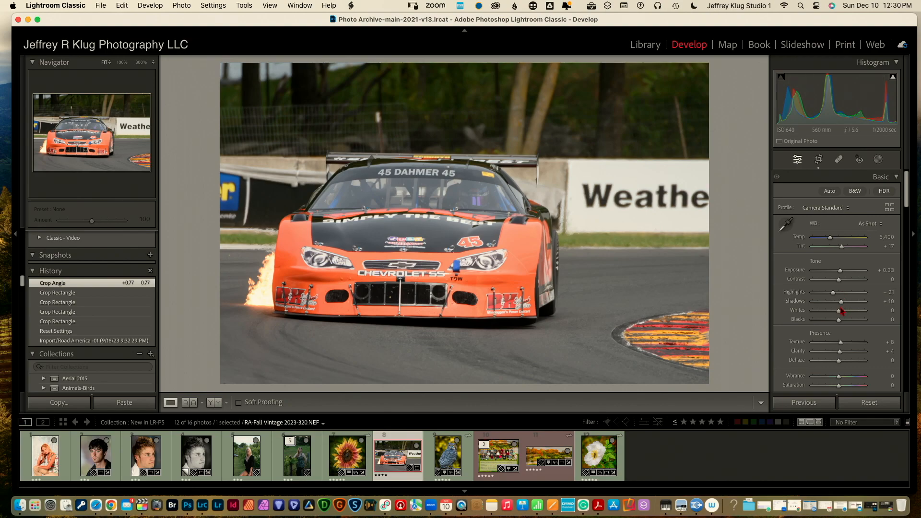
# Set Whites to -40, Blacks to -30, Contrast to +12 and Texture to +36 in the Basic panel
pyautogui.moveTo(840, 312); pyautogui.dragTo(826, 297)
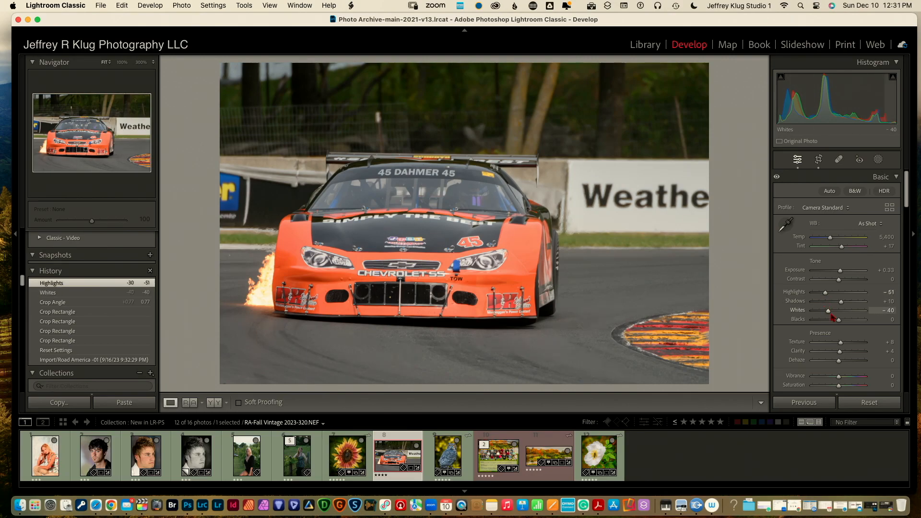
pyautogui.moveTo(839, 320); pyautogui.dragTo(831, 321)
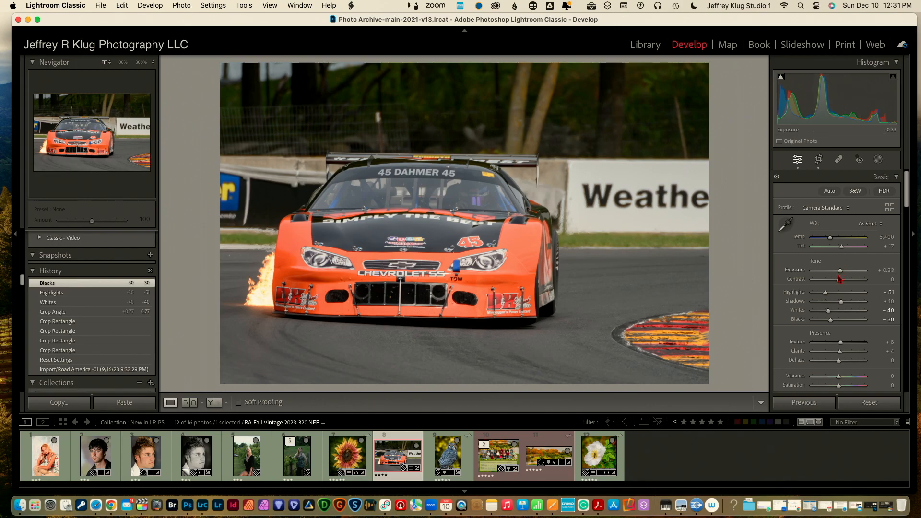
pyautogui.moveTo(839, 280); pyautogui.dragTo(843, 280)
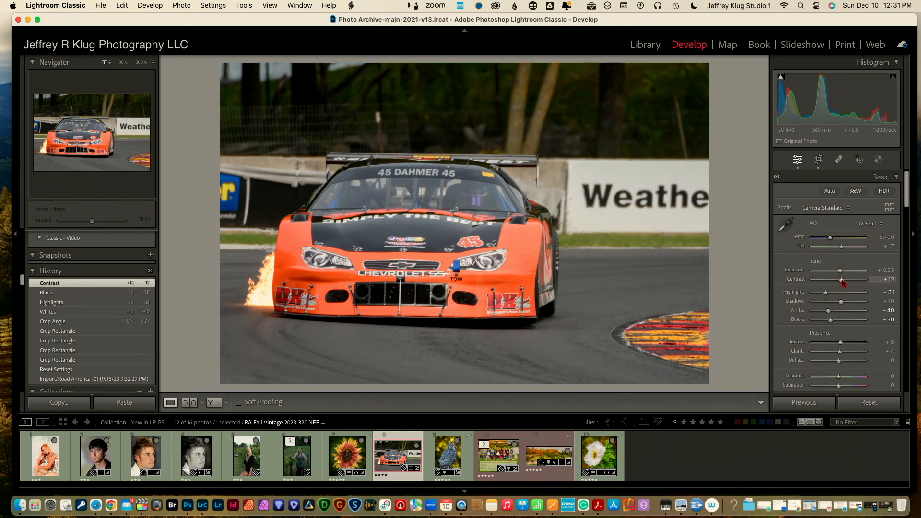
pyautogui.moveTo(840, 342); pyautogui.dragTo(845, 380)
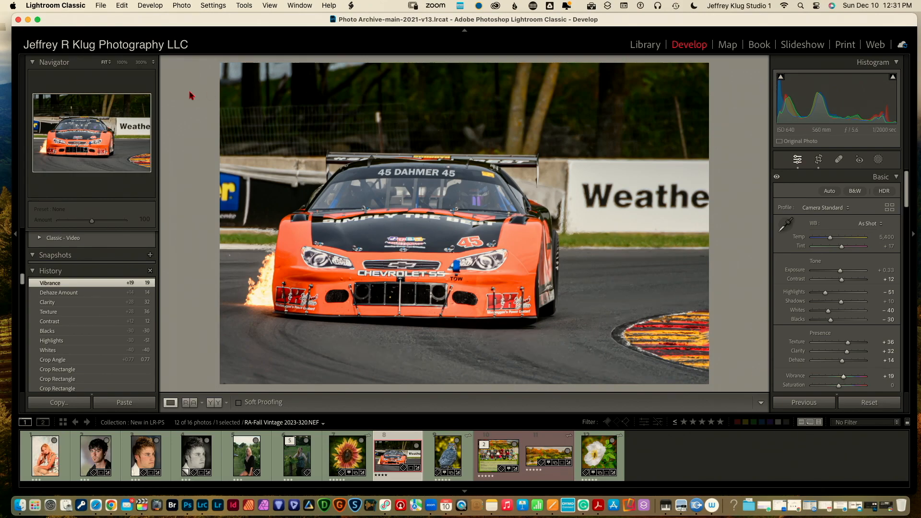
# Edit a copy with Lightroom adjustments in Nik 6 Color Efex via Photo > Edit In
pyautogui.click(185, 5)
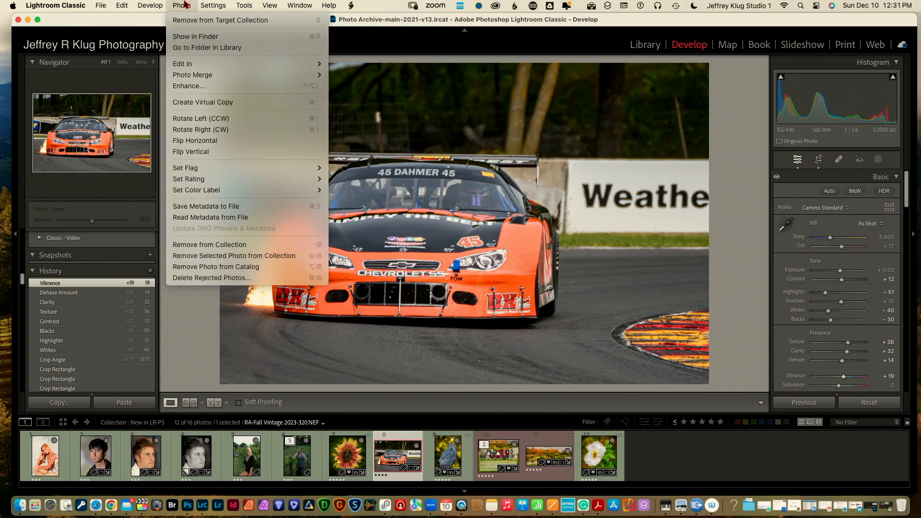
pyautogui.moveTo(194, 67)
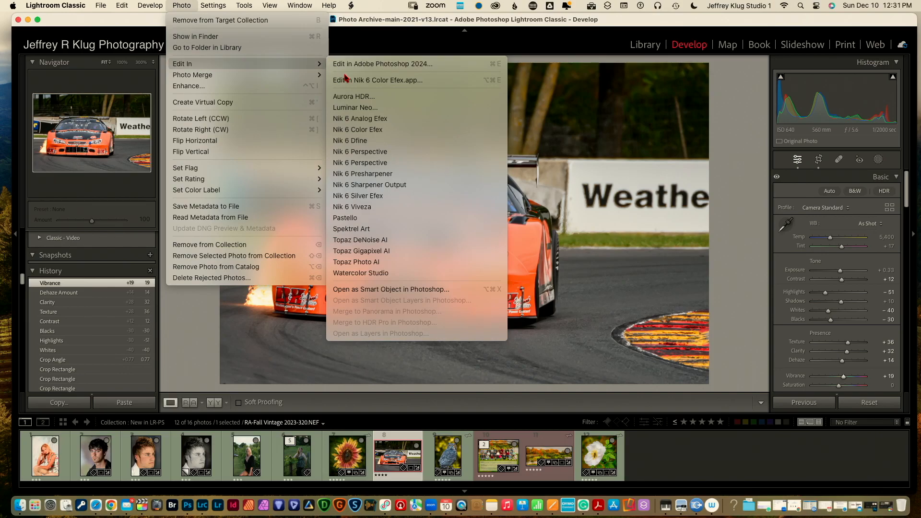
pyautogui.click(366, 130)
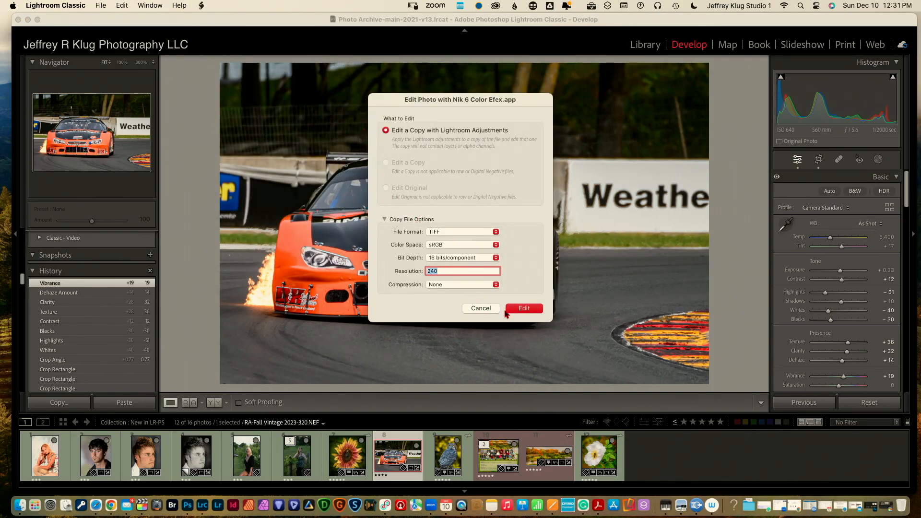
pyautogui.click(522, 309)
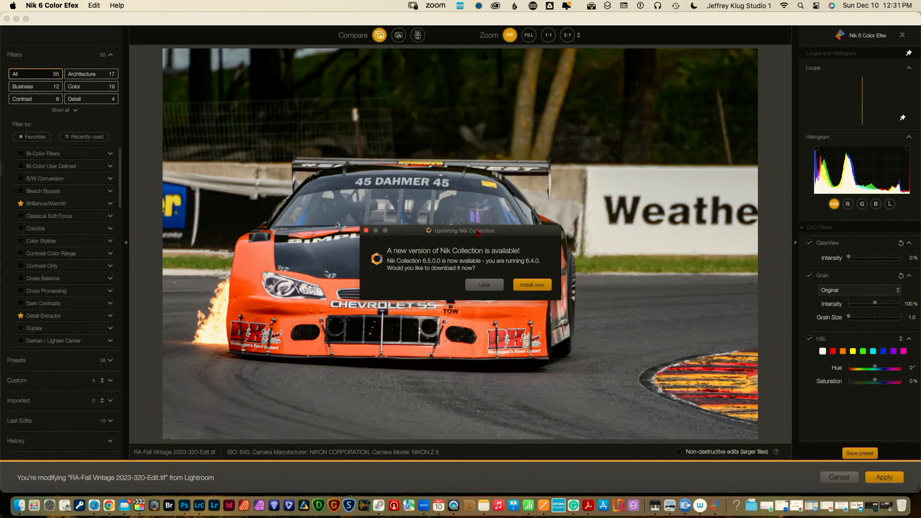
# Postpone the update, add a 25% Detail Extractor filter, and apply it back to Lightroom
pyautogui.click(484, 285)
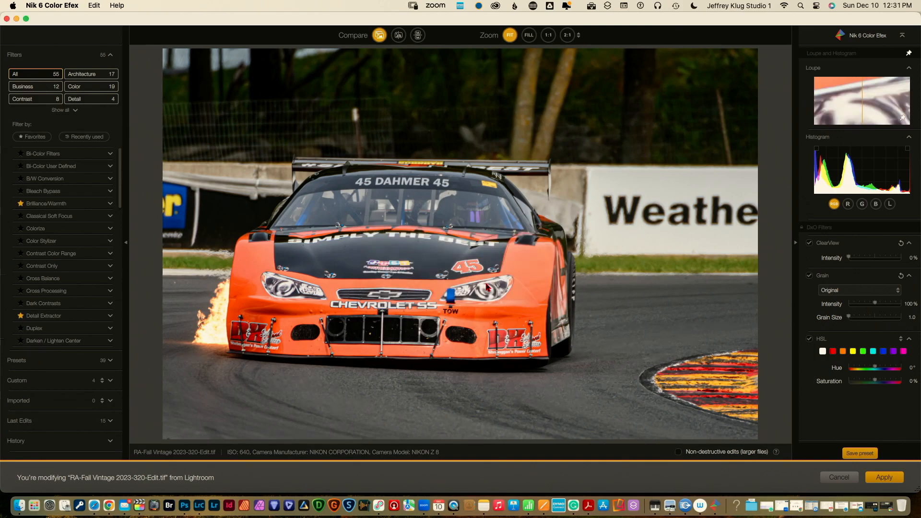
pyautogui.click(100, 316)
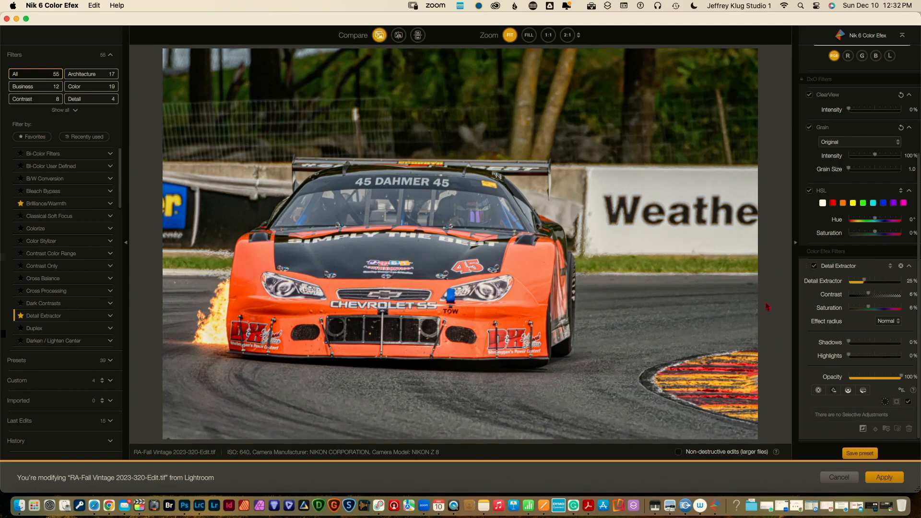
pyautogui.click(885, 479)
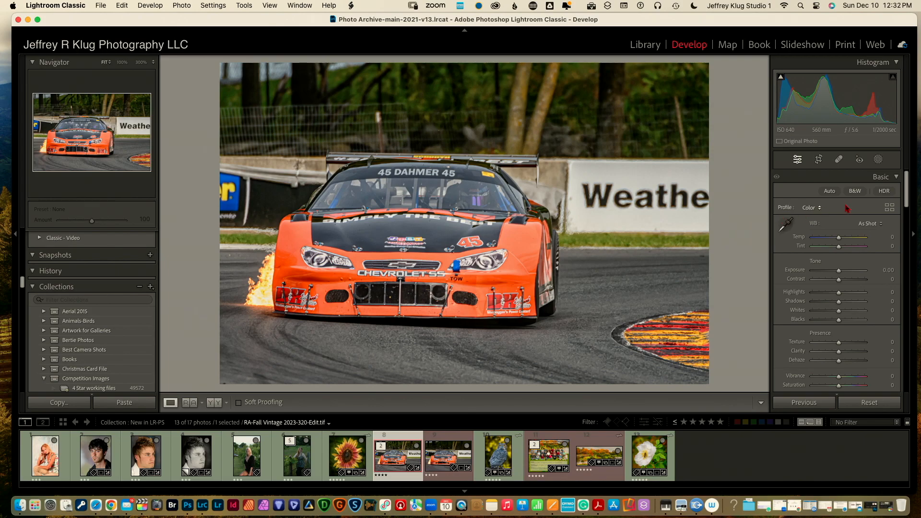
# Enable Lens Blur with a 30–50 focal range keeping the car sharp, and Blur Amount 93
pyautogui.moveTo(907, 201); pyautogui.dragTo(900, 334)
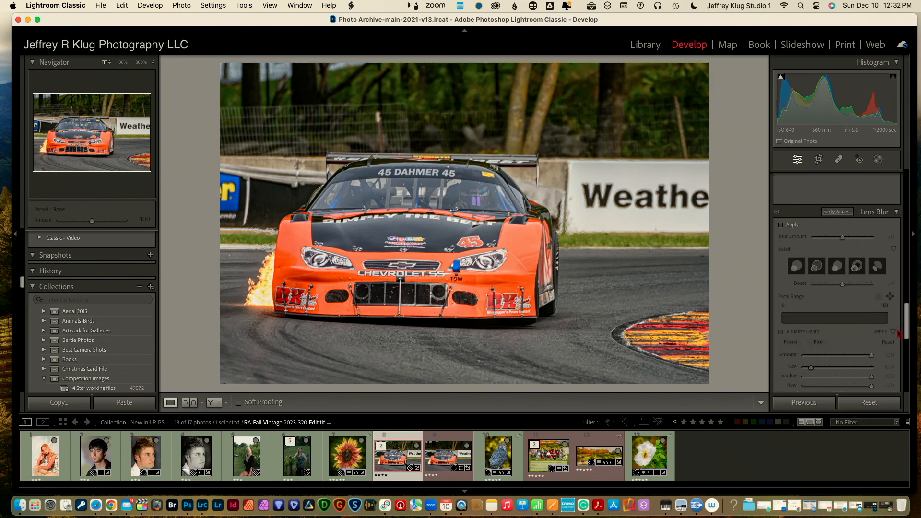
pyautogui.click(781, 225)
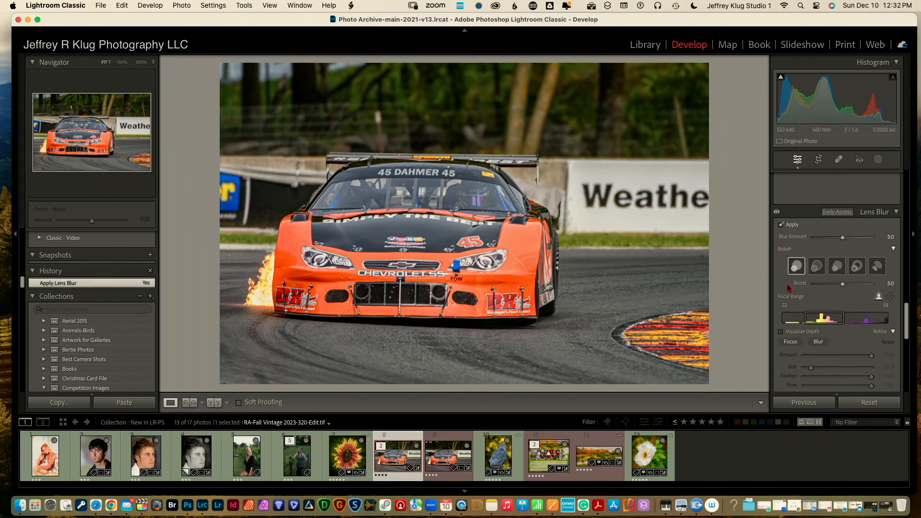
pyautogui.click(781, 332)
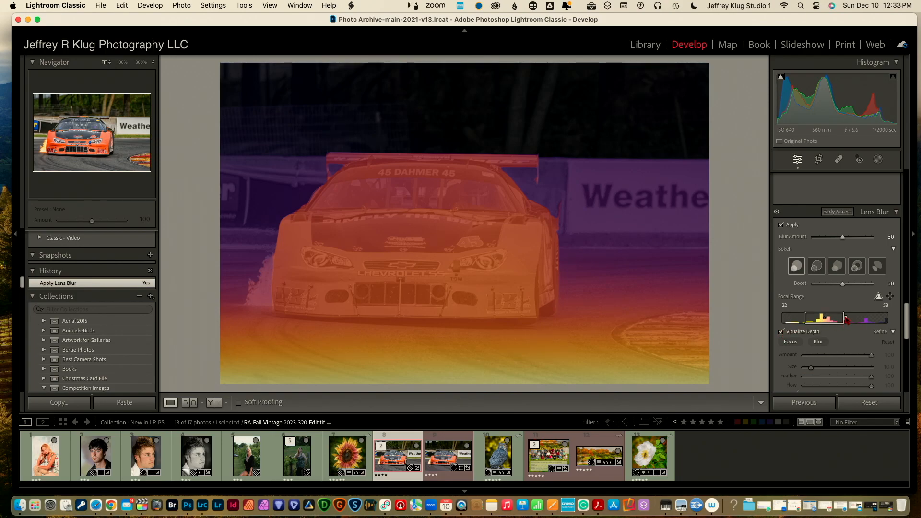
pyautogui.moveTo(847, 321); pyautogui.dragTo(838, 321)
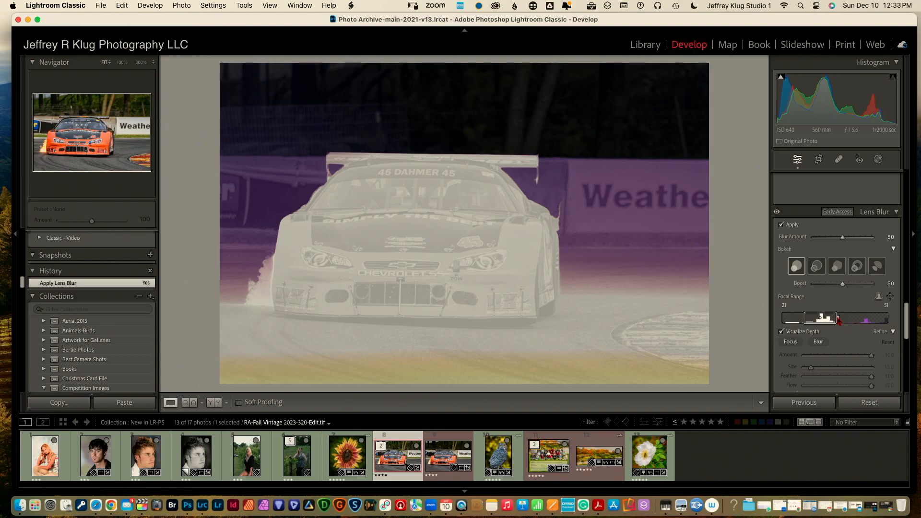
pyautogui.moveTo(838, 320); pyautogui.dragTo(838, 320)
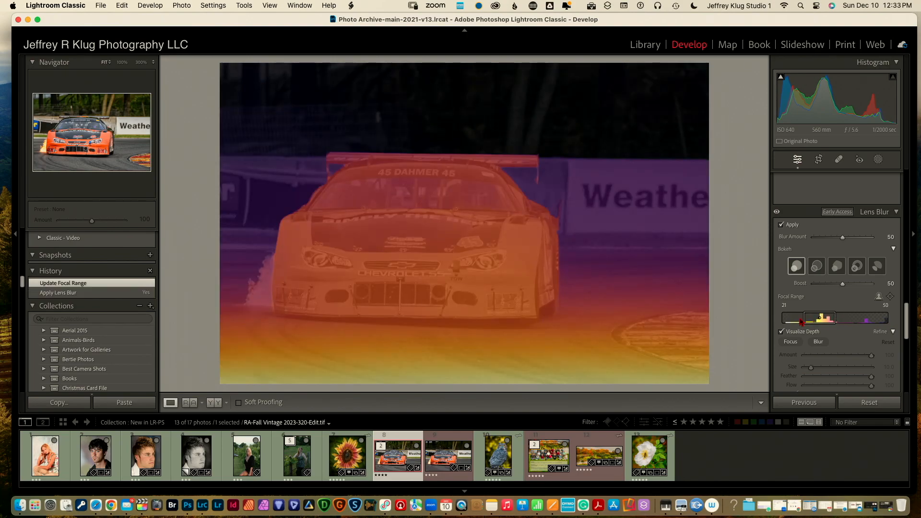
pyautogui.moveTo(804, 321); pyautogui.dragTo(816, 321)
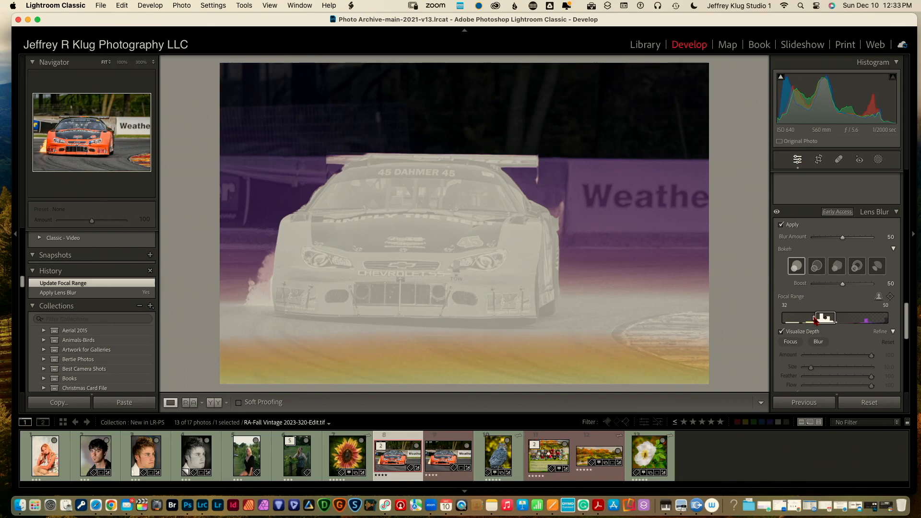
pyautogui.moveTo(816, 320); pyautogui.dragTo(814, 322)
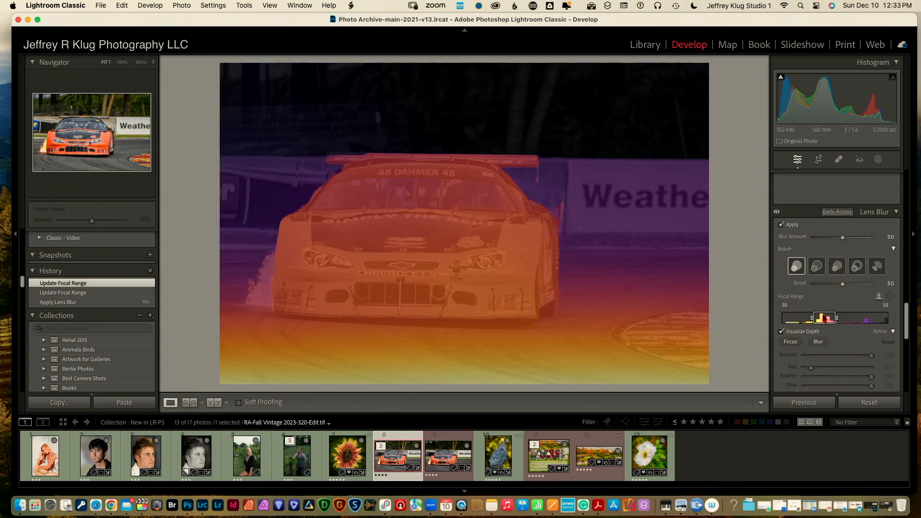
pyautogui.click(780, 332)
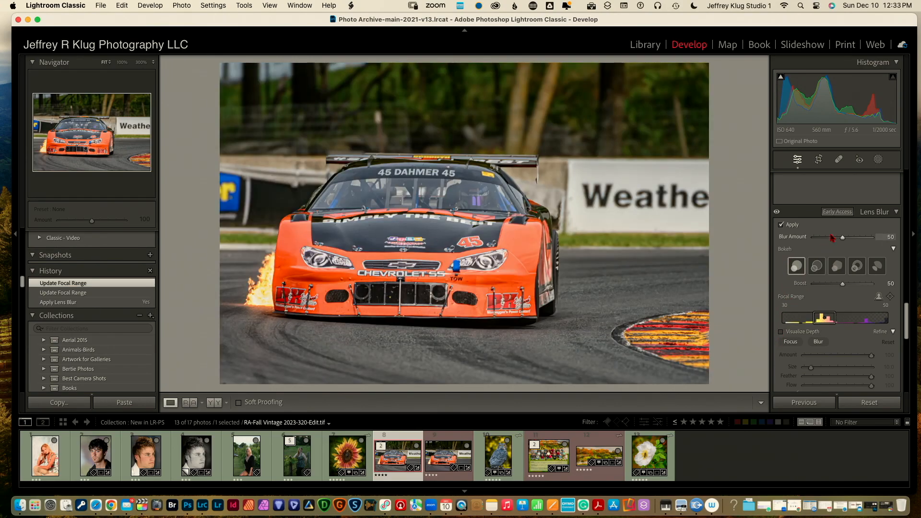
pyautogui.moveTo(843, 239); pyautogui.dragTo(868, 238)
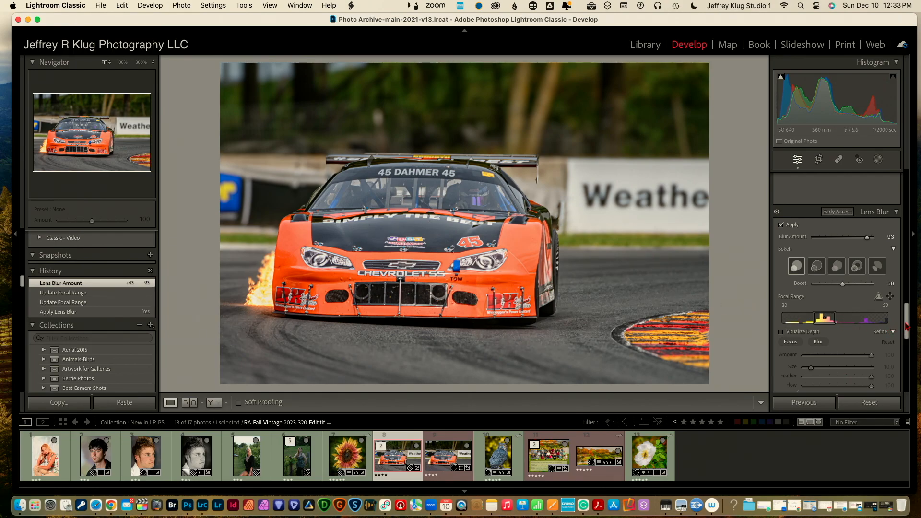
pyautogui.moveTo(906, 326); pyautogui.dragTo(905, 235)
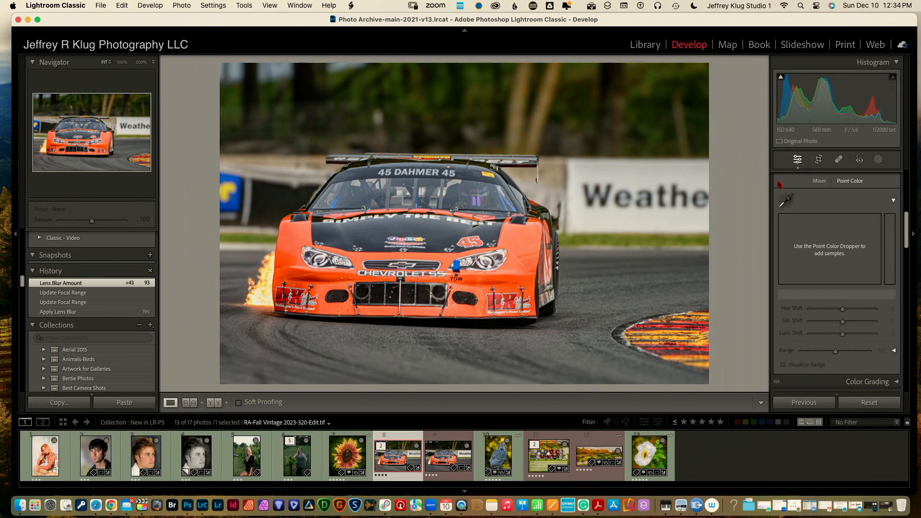
# Sample the flame colour in Point Color and set Hue −42, Sat. +42, Lum. −22, Range 83
pyautogui.click(786, 201)
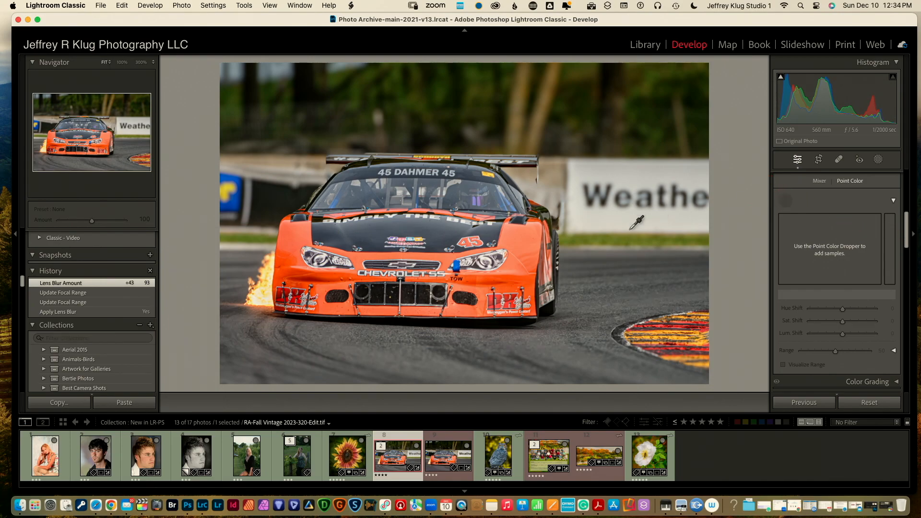
pyautogui.click(259, 293)
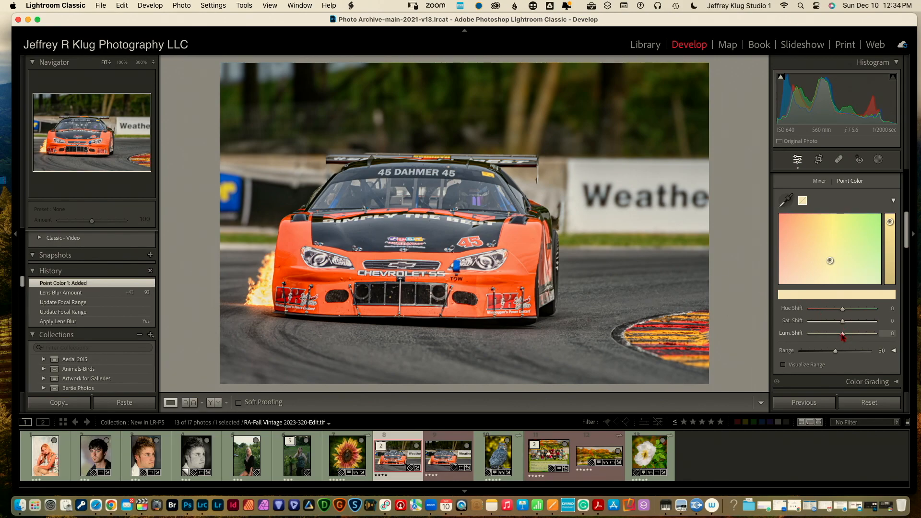
pyautogui.moveTo(843, 335); pyautogui.dragTo(837, 335)
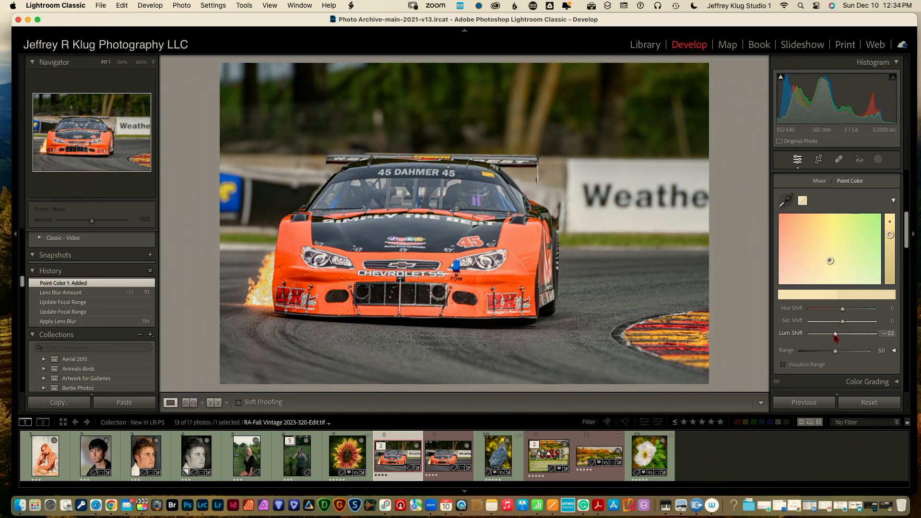
pyautogui.moveTo(836, 351); pyautogui.dragTo(859, 353)
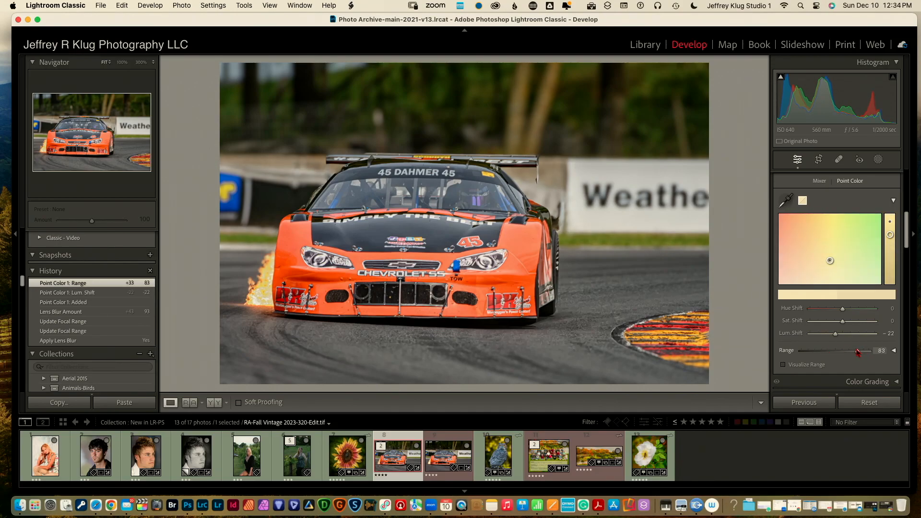
pyautogui.moveTo(845, 312)
pyautogui.mouseDown()
pyautogui.moveTo(830, 312)
pyautogui.moveTo(857, 323)
pyautogui.mouseUp()
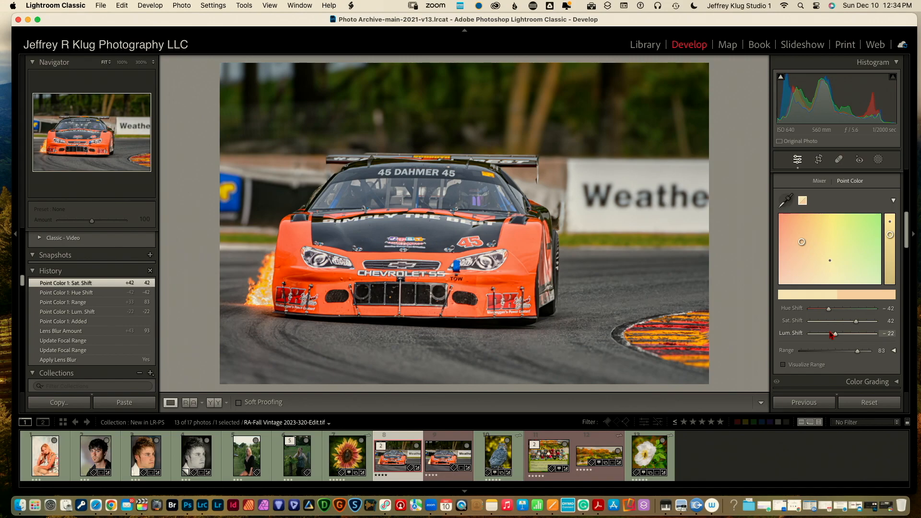
pyautogui.click(840, 161)
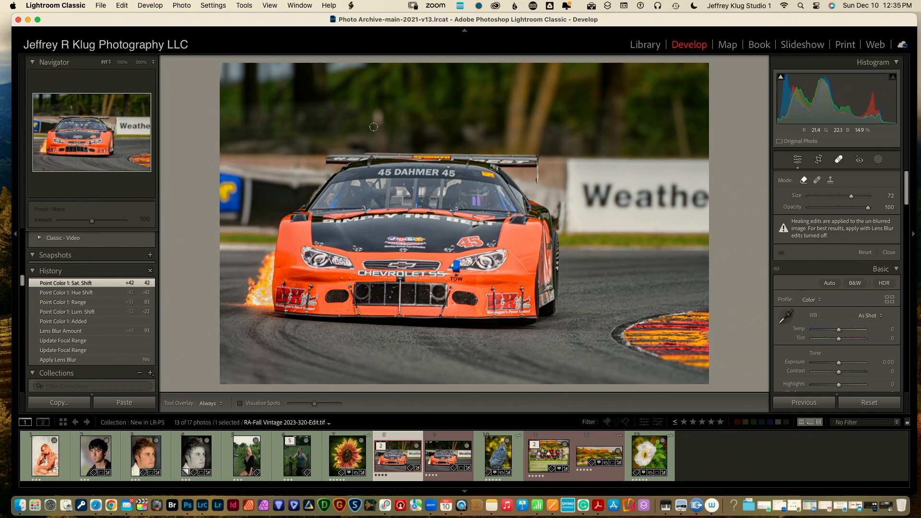
# Heal a spot in the background trees and brush a heal along the top edge
pyautogui.moveTo(375, 113)
pyautogui.mouseDown()
pyautogui.moveTo(377, 128)
pyautogui.moveTo(386, 112)
pyautogui.moveTo(375, 113)
pyautogui.mouseUp()
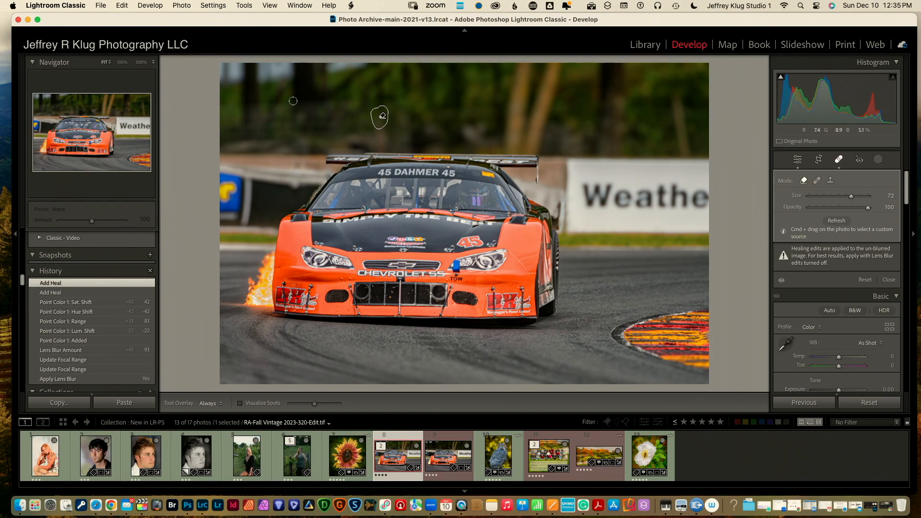
pyautogui.moveTo(222, 78)
pyautogui.mouseDown()
pyautogui.moveTo(363, 61)
pyautogui.moveTo(328, 65)
pyautogui.moveTo(354, 72)
pyautogui.moveTo(210, 66)
pyautogui.moveTo(304, 72)
pyautogui.mouseUp()
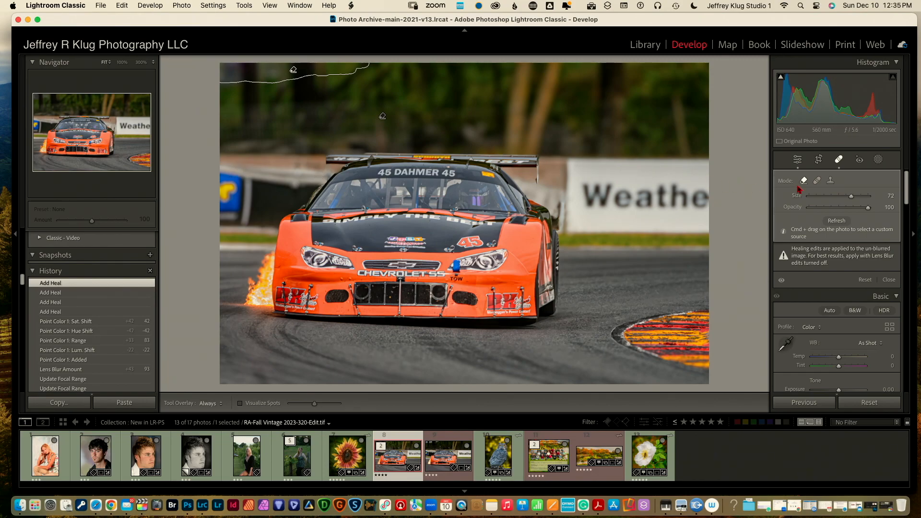
# Close the Healing tool to return to the Basic panel with the retouched race car photo
pyautogui.click(839, 161)
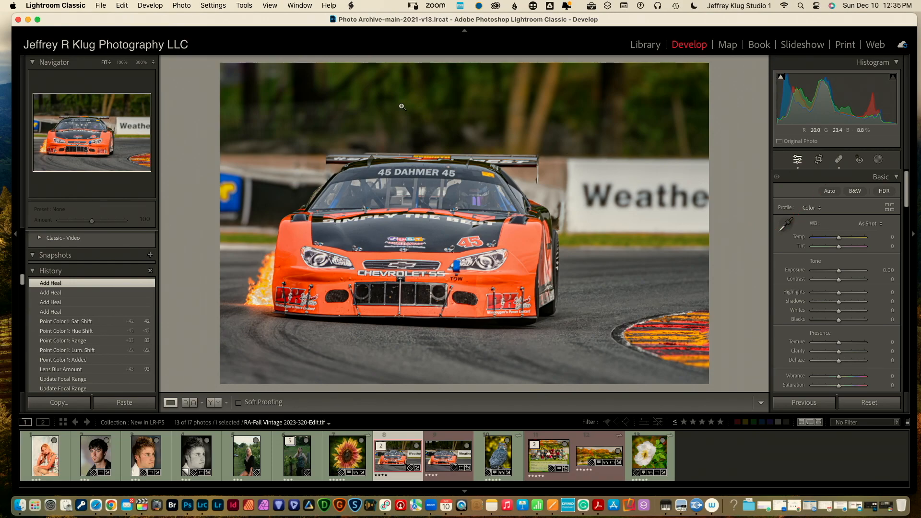
# Edit a copy of the race car photo with Lightroom adjustments in Photoshop 2024
pyautogui.click(185, 6)
pyautogui.moveTo(196, 66)
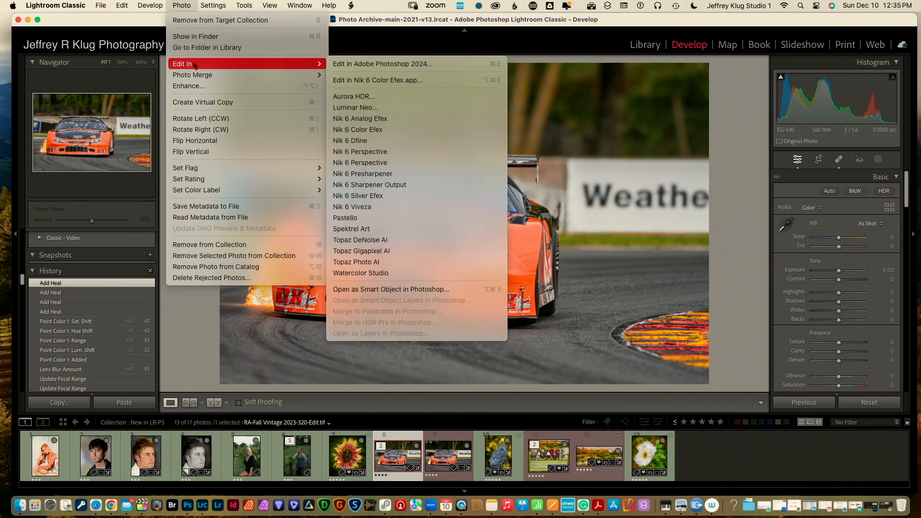
pyautogui.click(348, 66)
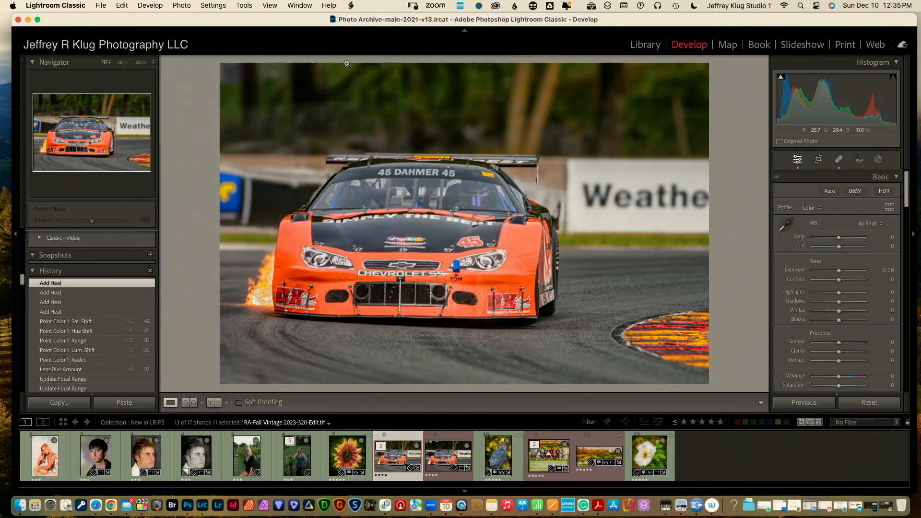
pyautogui.click(523, 228)
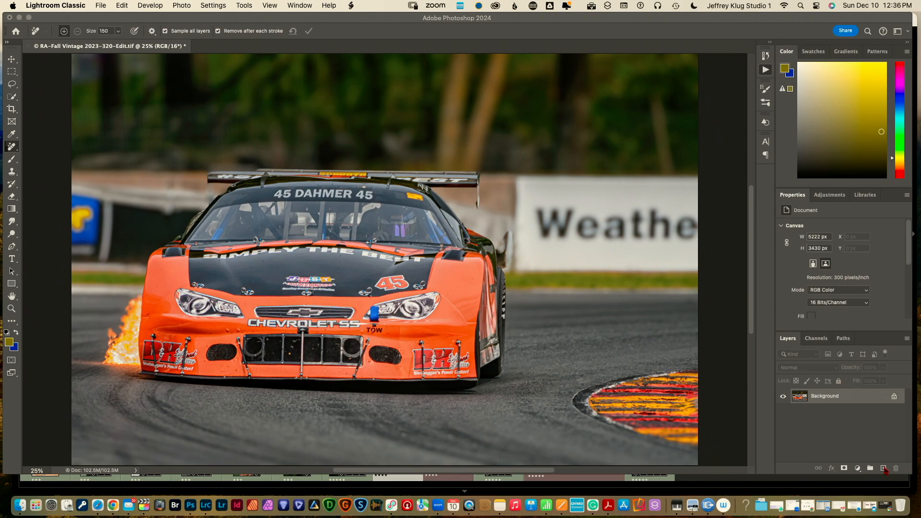
# With the Remove tool, paint out the blue sign, wall blemishes, and a distraction beside the car
pyautogui.click(885, 470)
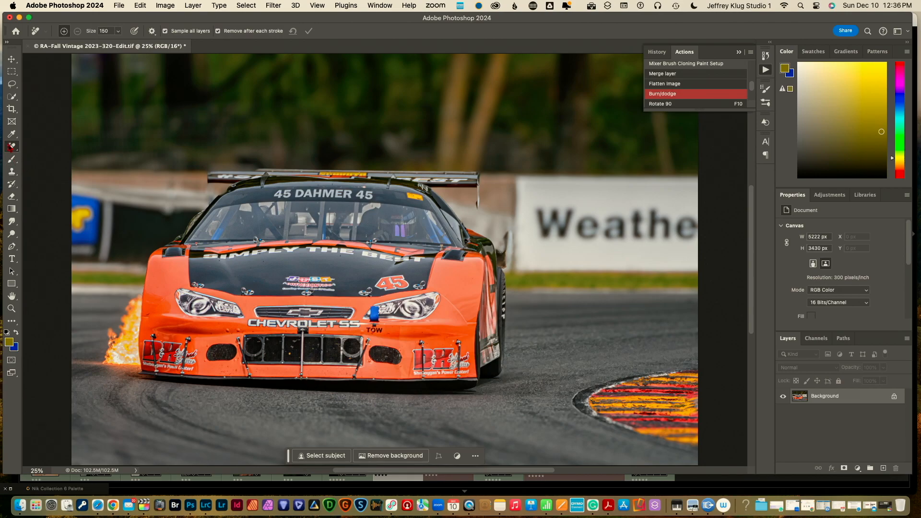
pyautogui.rightClick(12, 146)
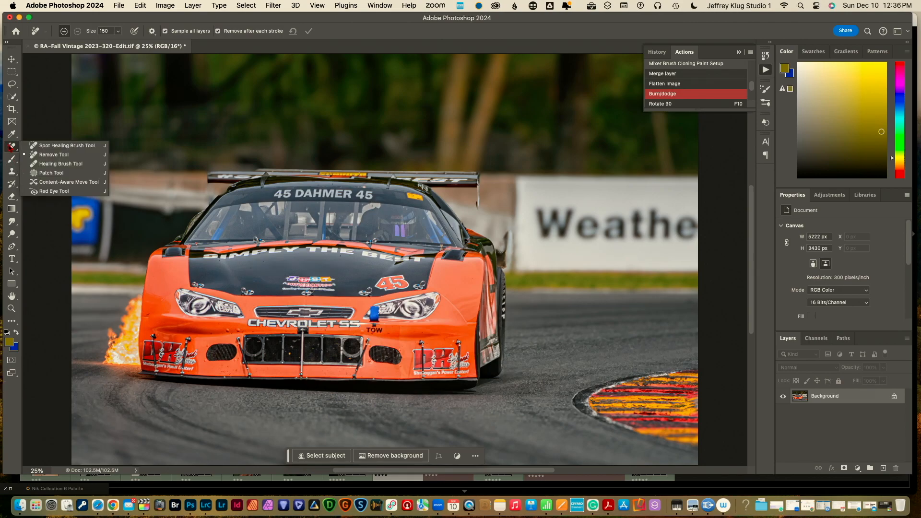
pyautogui.click(38, 156)
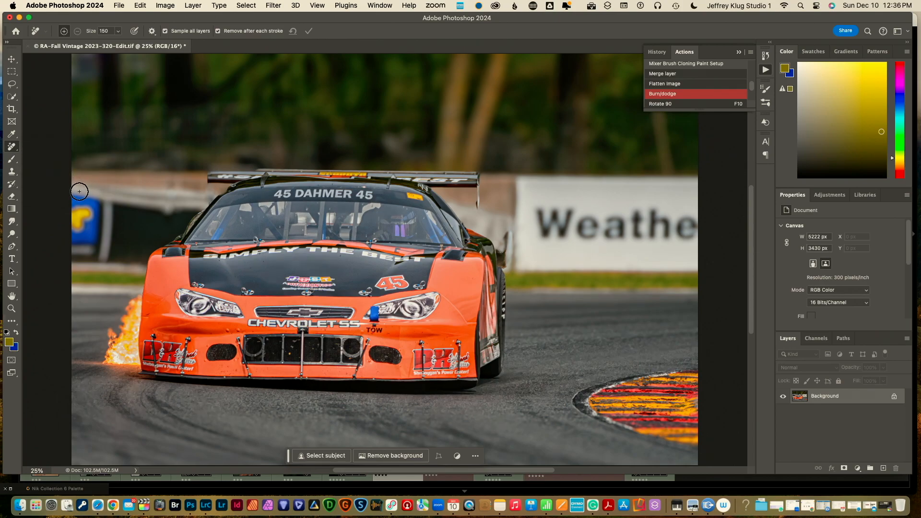
pyautogui.moveTo(67, 188)
pyautogui.mouseDown()
pyautogui.moveTo(160, 204)
pyautogui.moveTo(202, 204)
pyautogui.moveTo(210, 192)
pyautogui.moveTo(70, 183)
pyautogui.moveTo(197, 181)
pyautogui.moveTo(128, 186)
pyautogui.mouseUp()
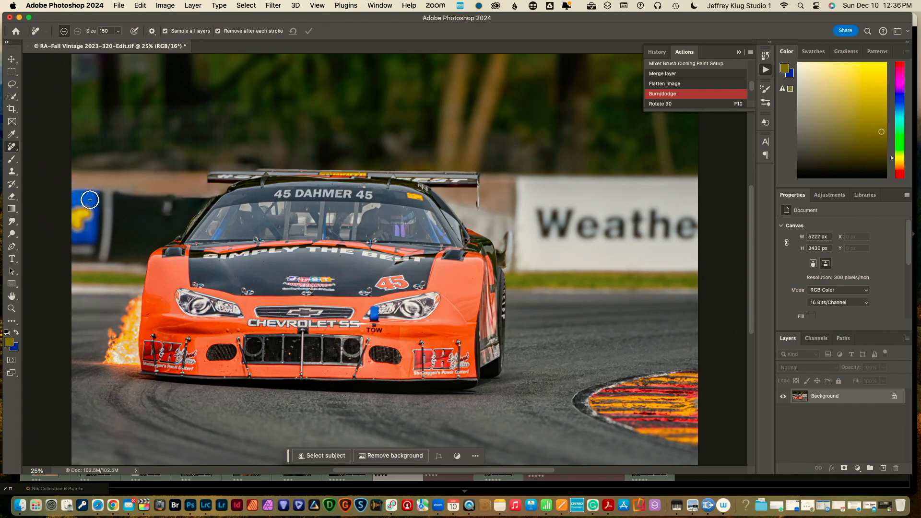
pyautogui.moveTo(169, 201); pyautogui.dragTo(165, 210)
pyautogui.moveTo(109, 193); pyautogui.dragTo(106, 257)
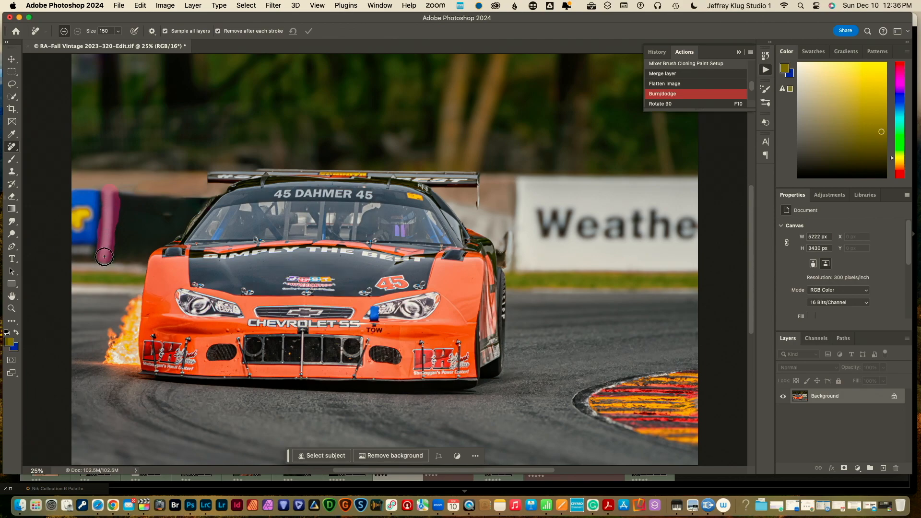
pyautogui.moveTo(91, 196)
pyautogui.mouseDown()
pyautogui.moveTo(70, 195)
pyautogui.moveTo(74, 244)
pyautogui.moveTo(82, 247)
pyautogui.moveTo(92, 245)
pyautogui.moveTo(91, 202)
pyautogui.moveTo(82, 243)
pyautogui.mouseUp()
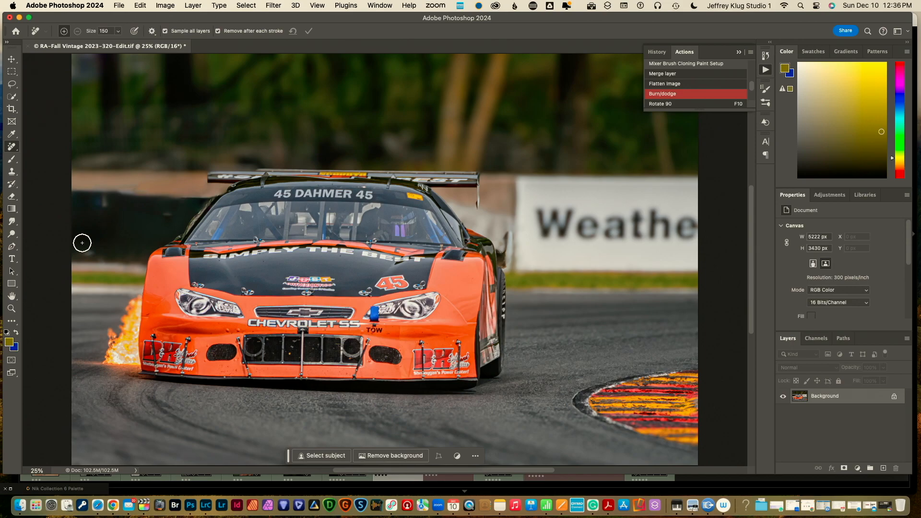
pyautogui.click(105, 200)
pyautogui.click(84, 251)
pyautogui.moveTo(507, 235); pyautogui.dragTo(507, 265)
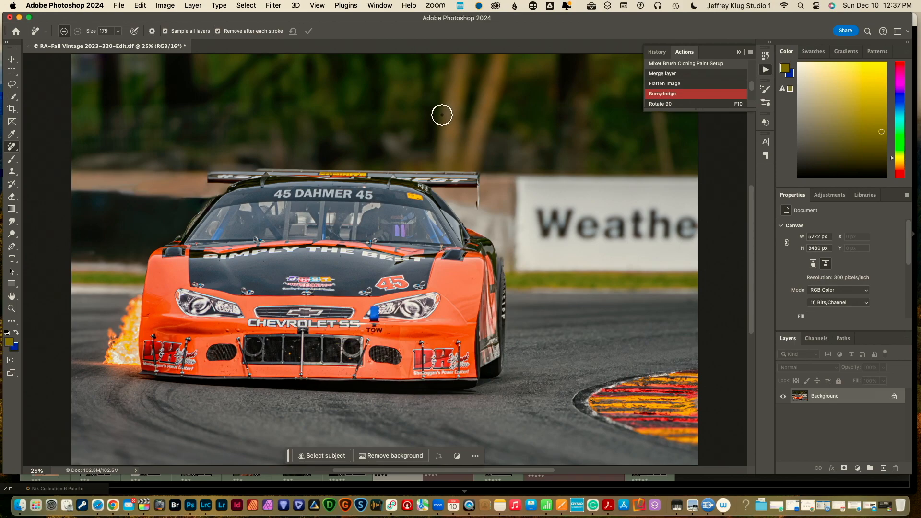
# Enlarge the Remove Tool to 400 and remove bright spots near the rear wing and upper-left trees
pyautogui.press(']')
pyautogui.press(']')
pyautogui.press(']')
pyautogui.press(']')
pyautogui.press(']')
pyautogui.moveTo(461, 62)
pyautogui.mouseDown()
pyautogui.moveTo(447, 154)
pyautogui.moveTo(467, 149)
pyautogui.moveTo(496, 50)
pyautogui.mouseUp()
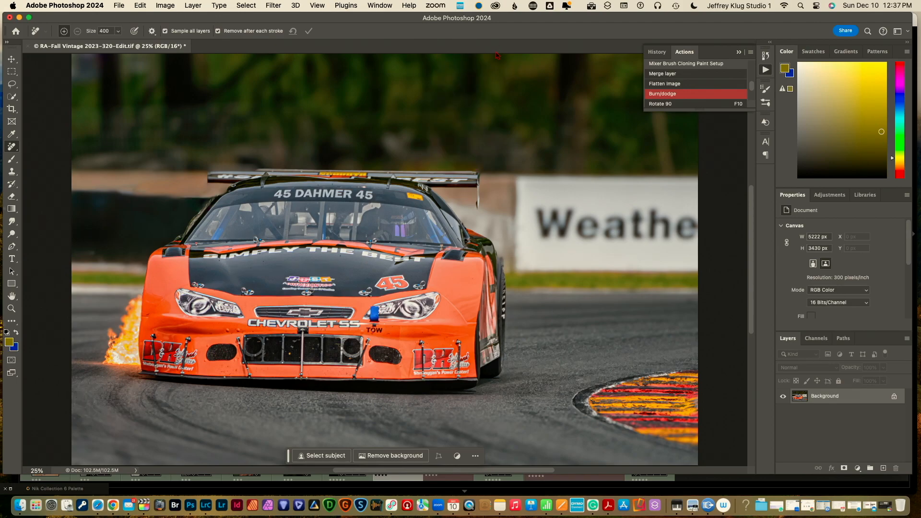
pyautogui.click(141, 64)
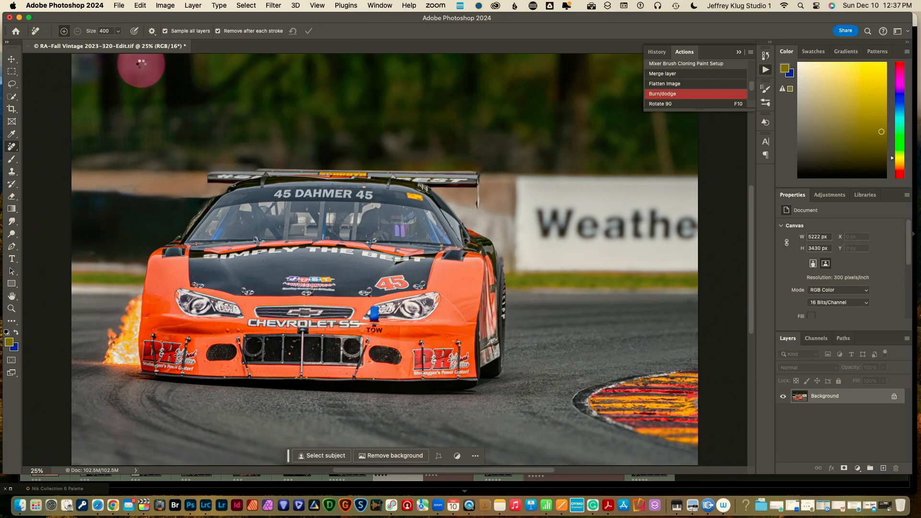
pyautogui.click(83, 64)
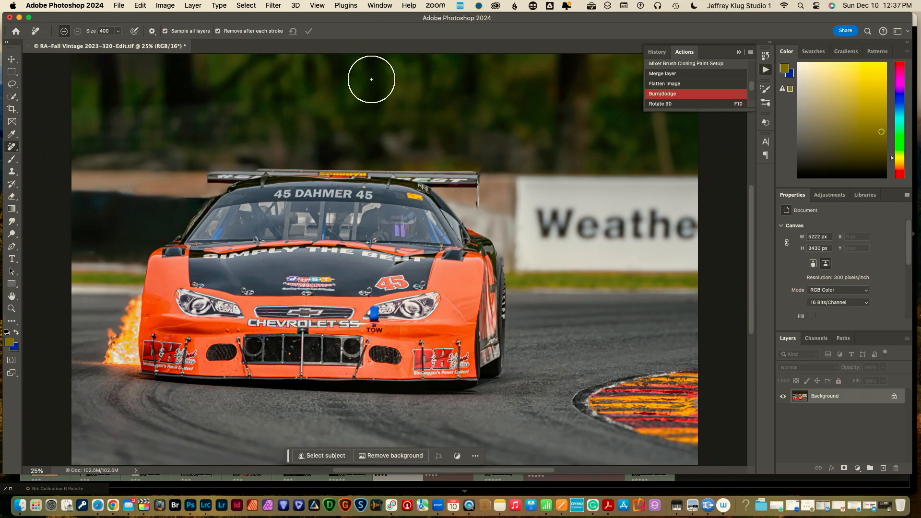
# Close the Actions panel and paint out the remaining bright patches in the trees above the car
pyautogui.click(738, 52)
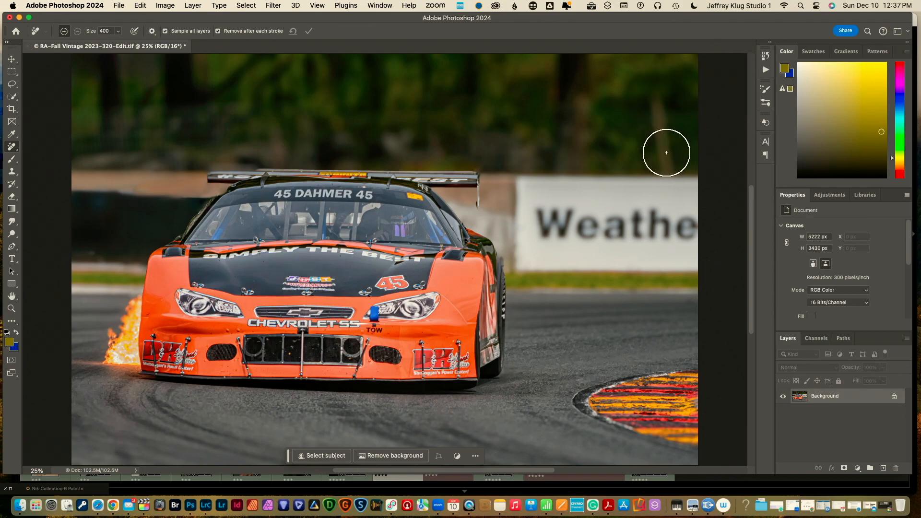
pyautogui.click(666, 146)
pyautogui.moveTo(666, 145); pyautogui.dragTo(655, 99)
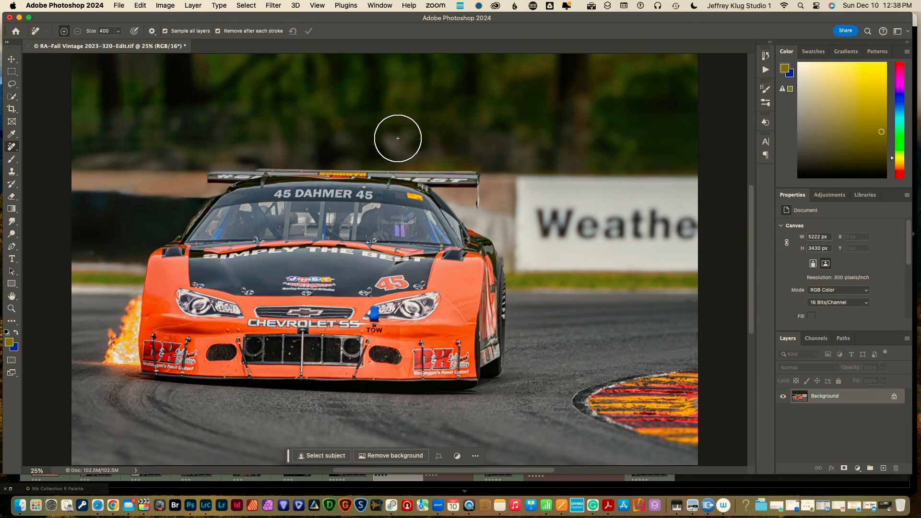
pyautogui.click(405, 140)
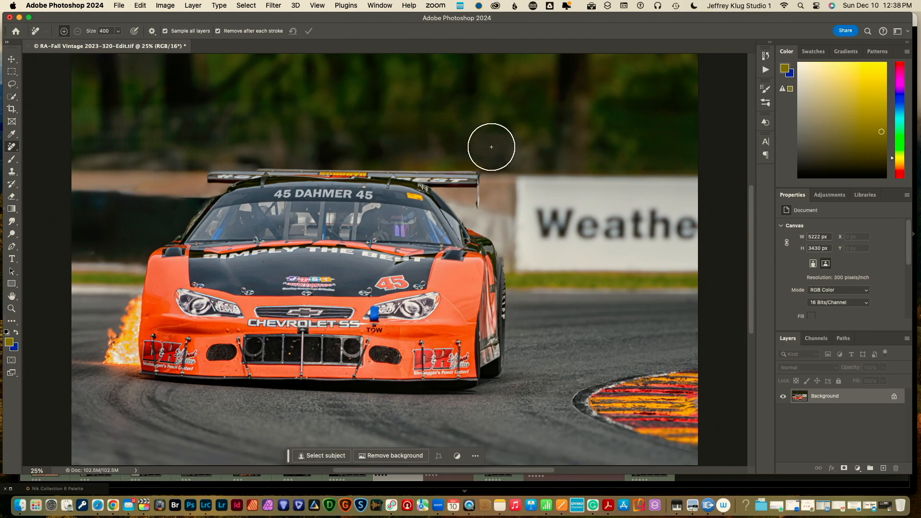
pyautogui.click(491, 147)
pyautogui.moveTo(491, 147)
pyautogui.mouseDown()
pyautogui.moveTo(535, 144)
pyautogui.moveTo(524, 135)
pyautogui.mouseUp()
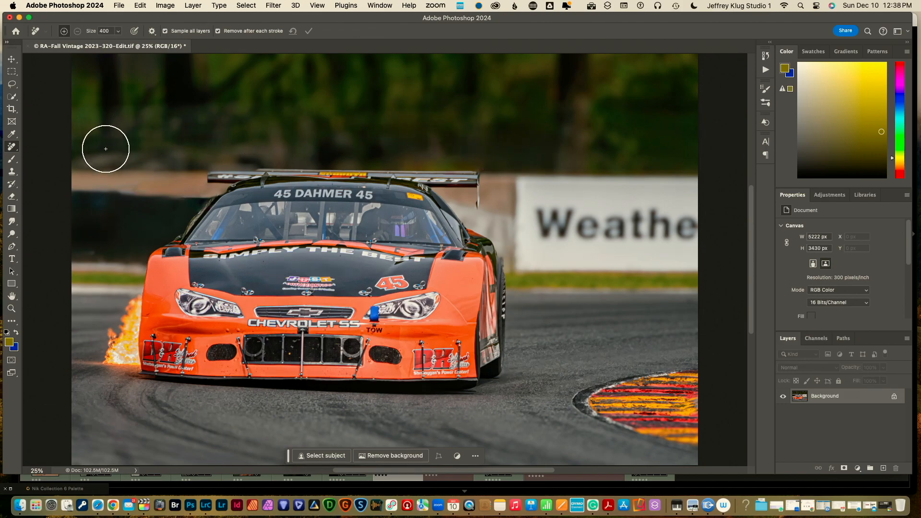
pyautogui.moveTo(96, 149); pyautogui.dragTo(306, 137)
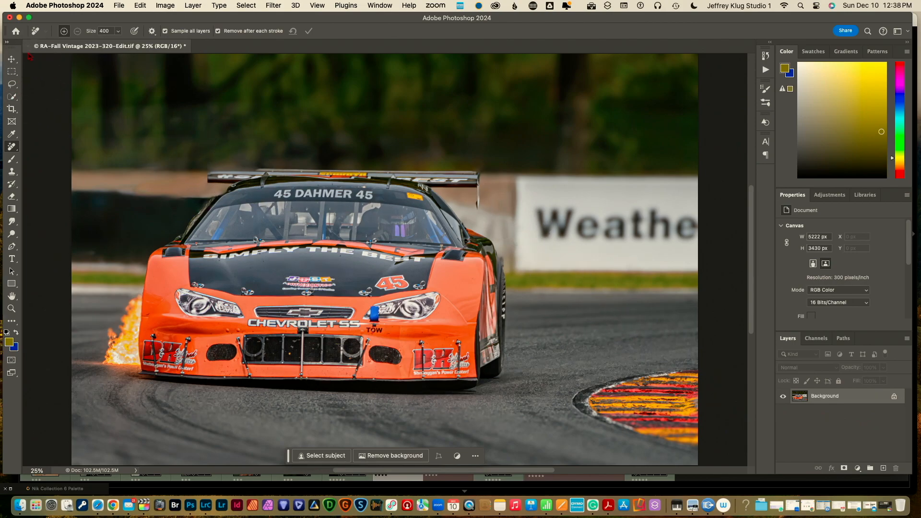
# Save and close the retouched race-car document, then minimize Photoshop to return to Lightroom
pyautogui.click(29, 46)
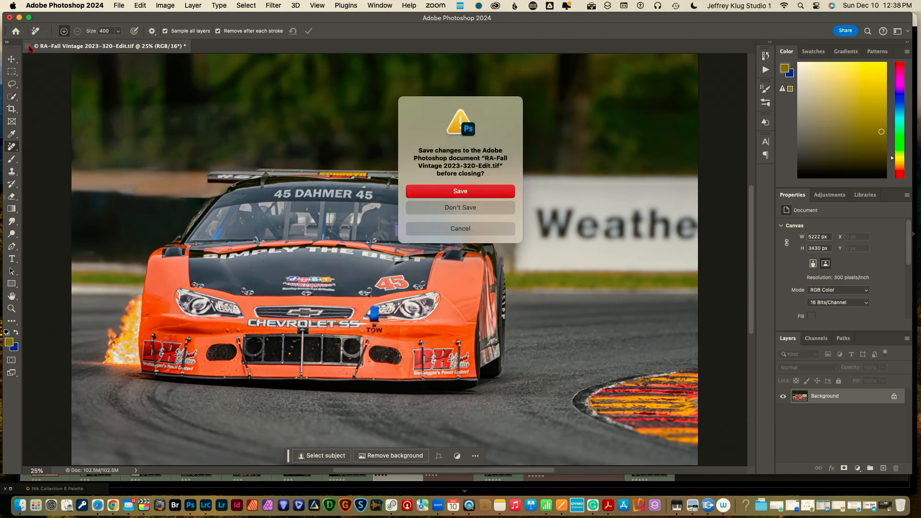
pyautogui.click(430, 196)
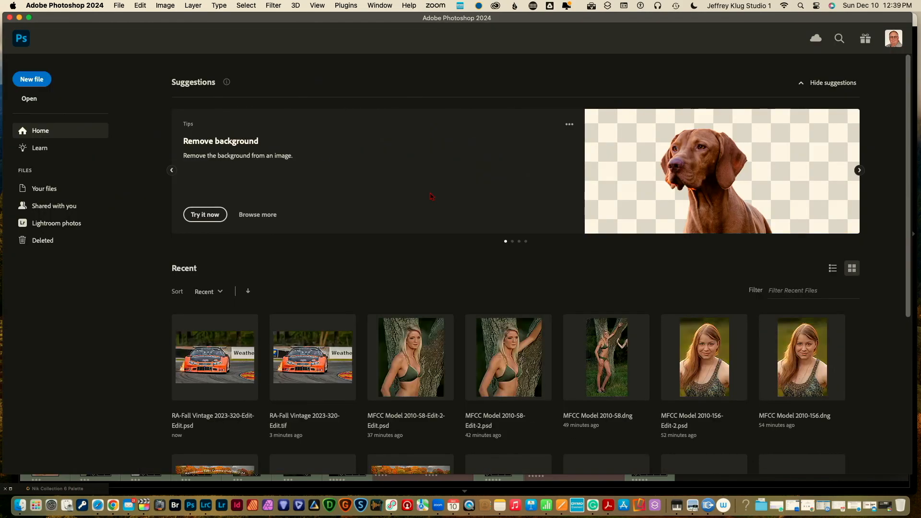
pyautogui.click(20, 18)
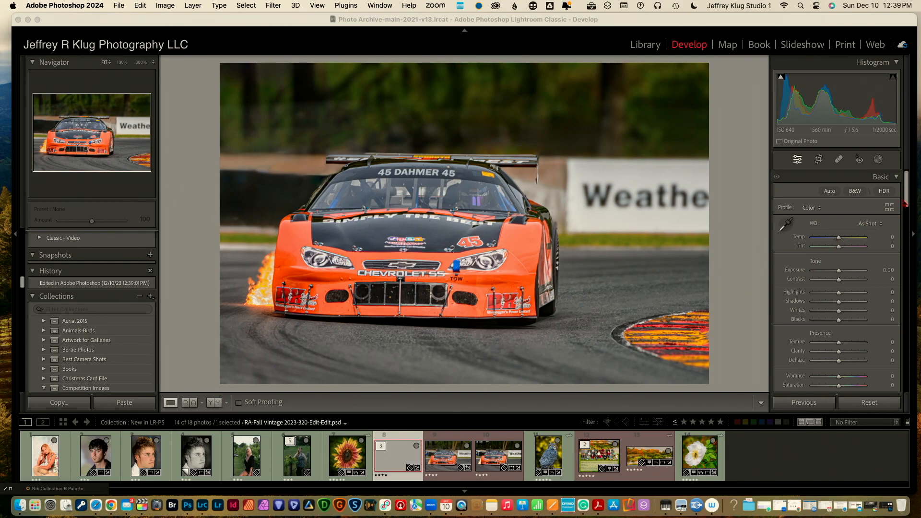
# Set Post-Crop Vignetting Amount to -28 on the race car, then switch to the third stacked version
pyautogui.moveTo(906, 201); pyautogui.dragTo(906, 368)
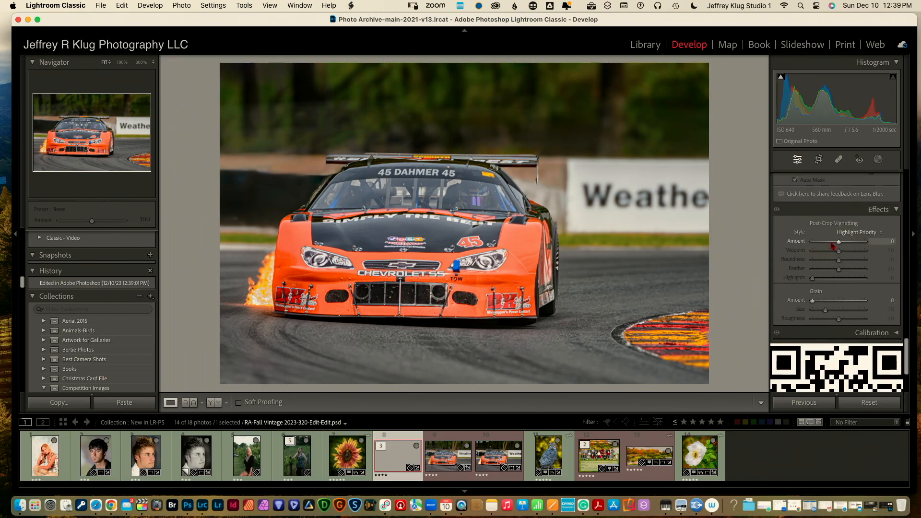
pyautogui.moveTo(839, 242)
pyautogui.mouseDown()
pyautogui.moveTo(824, 243)
pyautogui.moveTo(832, 242)
pyautogui.mouseUp()
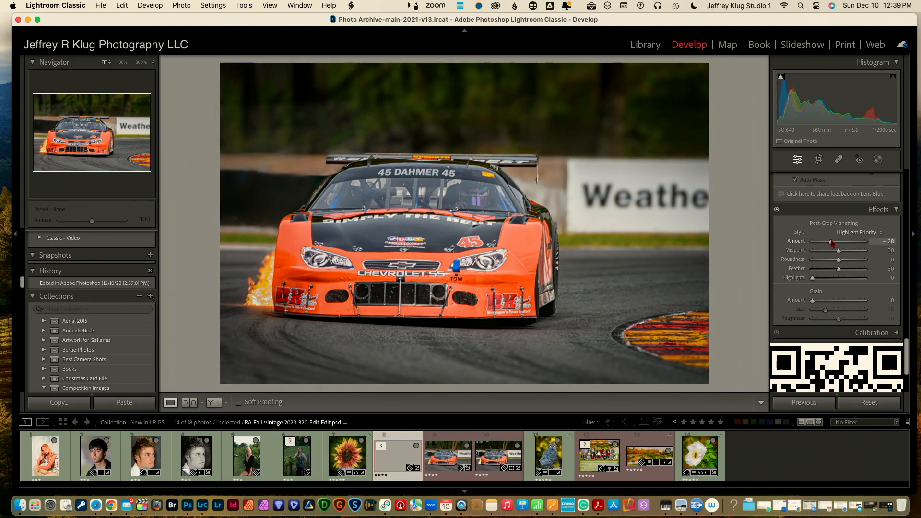
pyautogui.moveTo(832, 242); pyautogui.dragTo(832, 242)
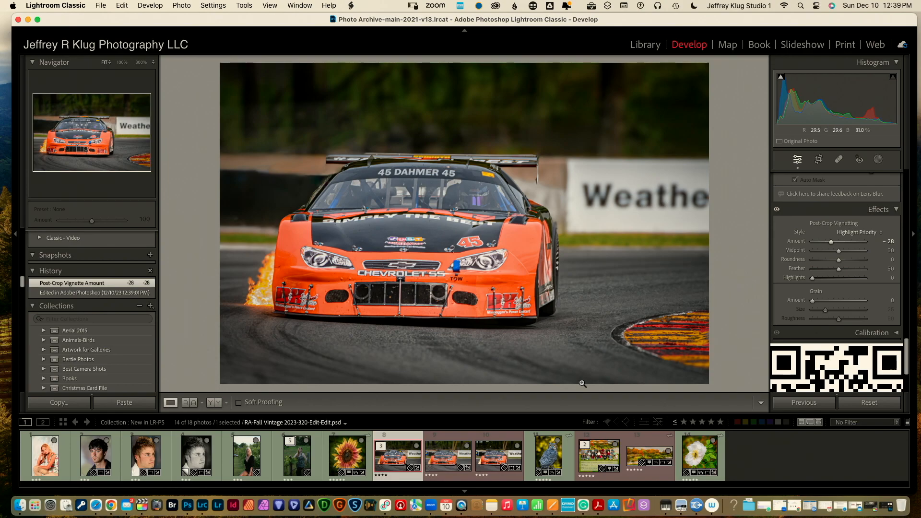
pyautogui.click(509, 441)
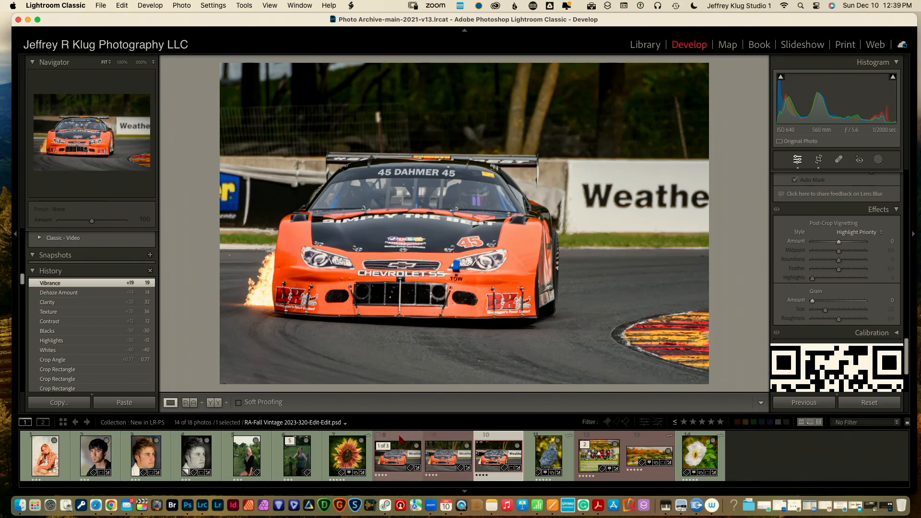
# Select the white rose photo CBG-2023-242.NEF in the filmstrip
pyautogui.click(401, 437)
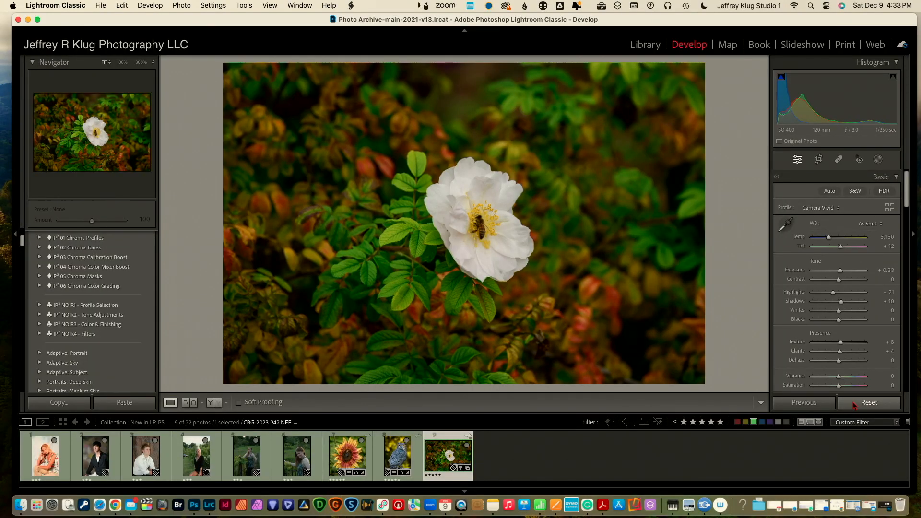
# Reset the rose photo's develop settings and enter the Crop & Straighten tool
pyautogui.click(855, 407)
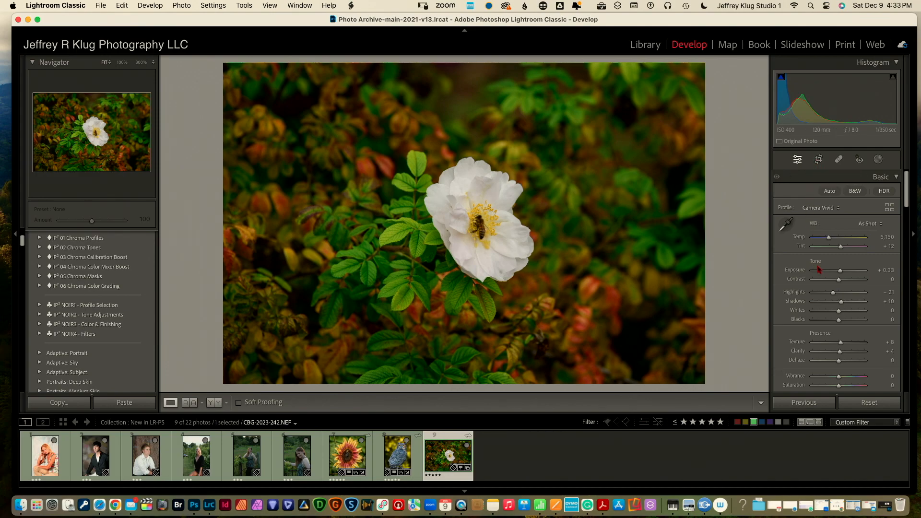
pyautogui.click(819, 160)
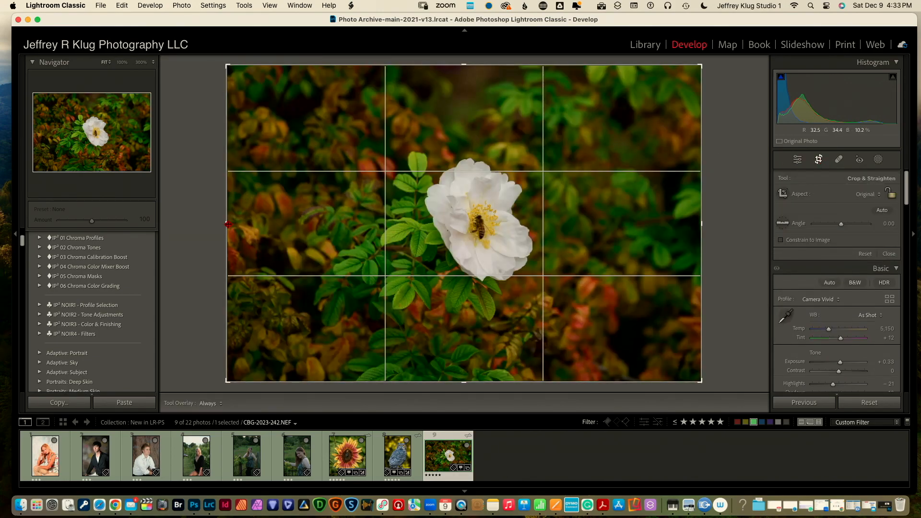
# Pull the left, right, bottom and top crop edges in around the rose and bee, then apply the crop
pyautogui.moveTo(228, 224); pyautogui.dragTo(301, 230)
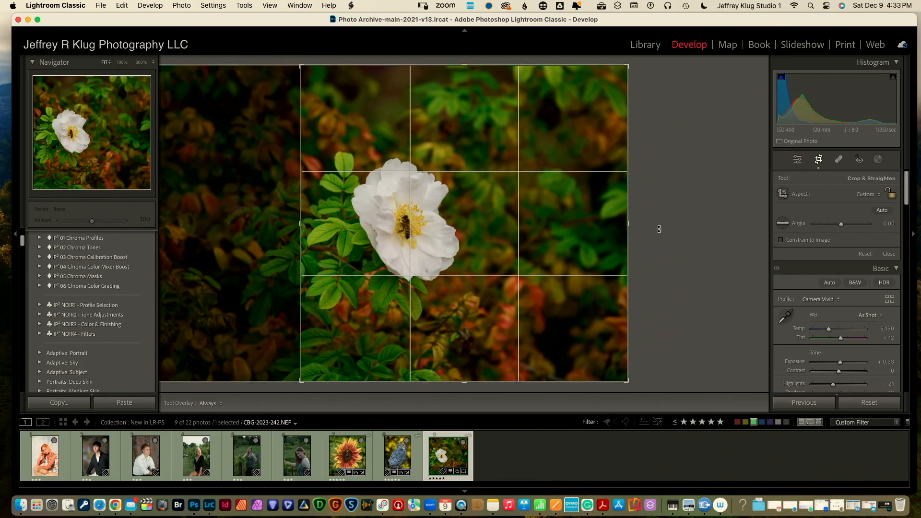
pyautogui.moveTo(629, 225); pyautogui.dragTo(550, 233)
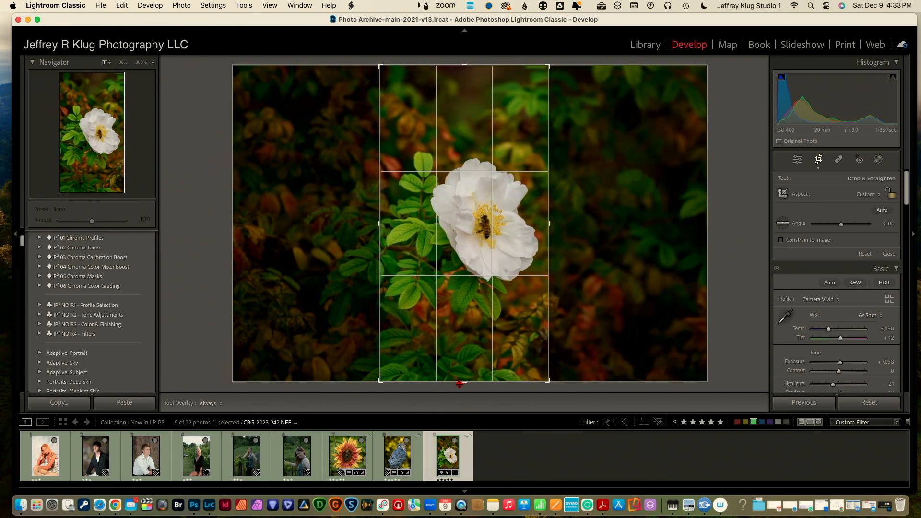
pyautogui.moveTo(465, 383); pyautogui.dragTo(466, 356)
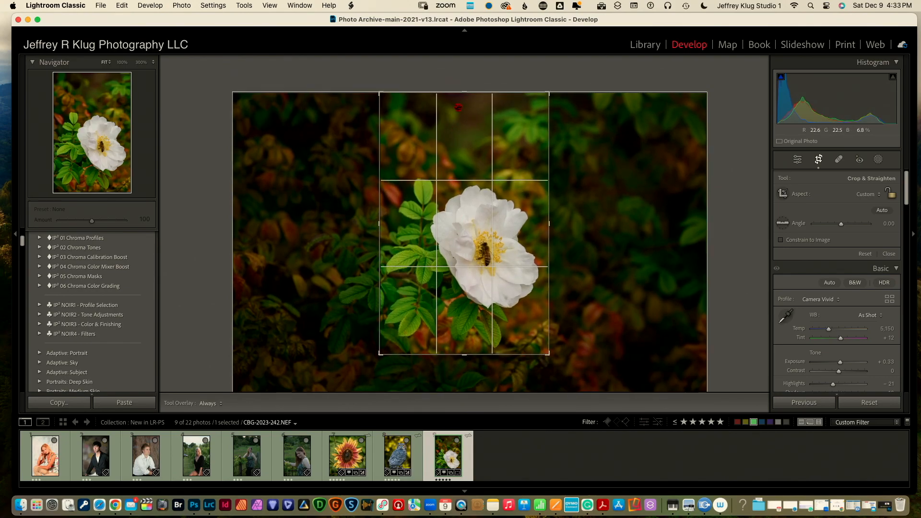
pyautogui.moveTo(464, 91); pyautogui.dragTo(460, 126)
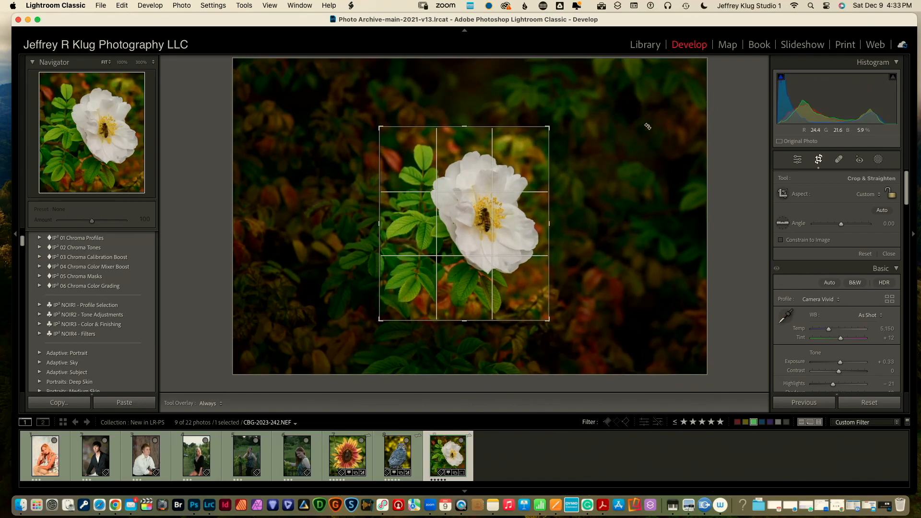
pyautogui.click(820, 162)
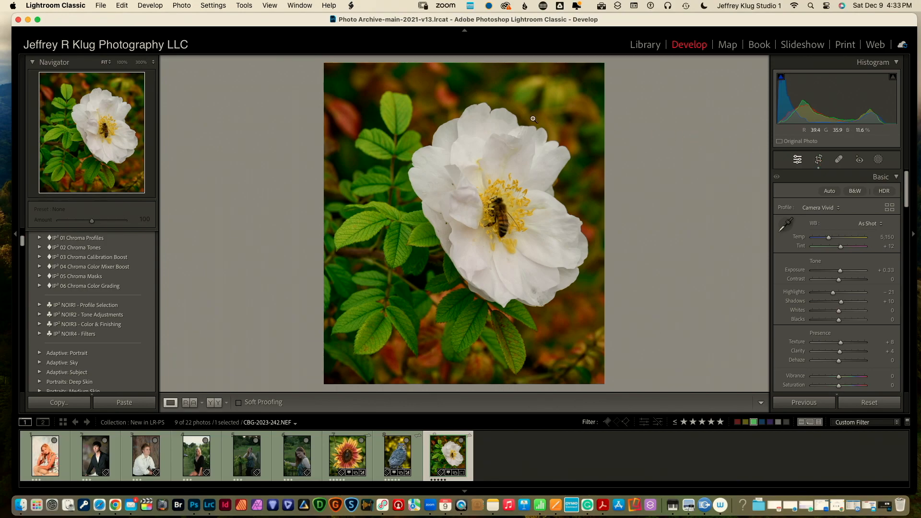
pyautogui.click(182, 6)
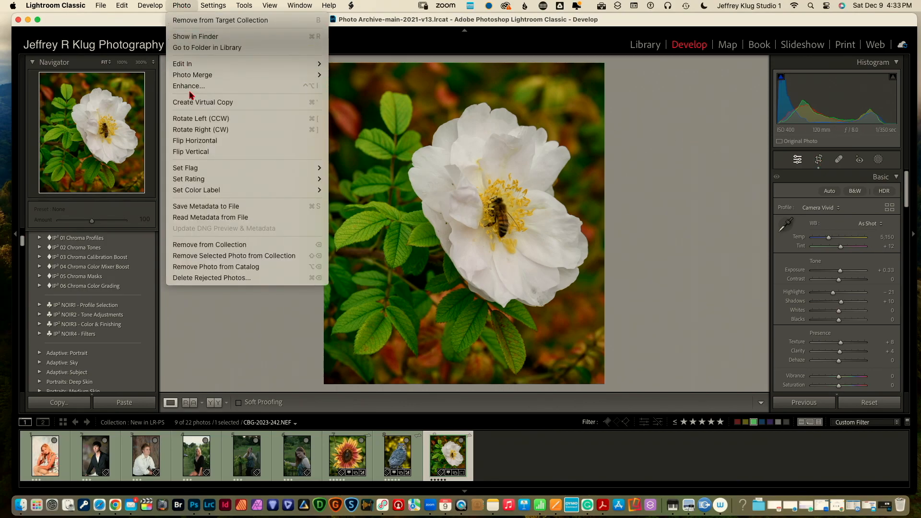
# Flip the rose photo horizontally, raise Whites to +50, deepen Blacks slightly and lift Shadows to +45
pyautogui.click(195, 142)
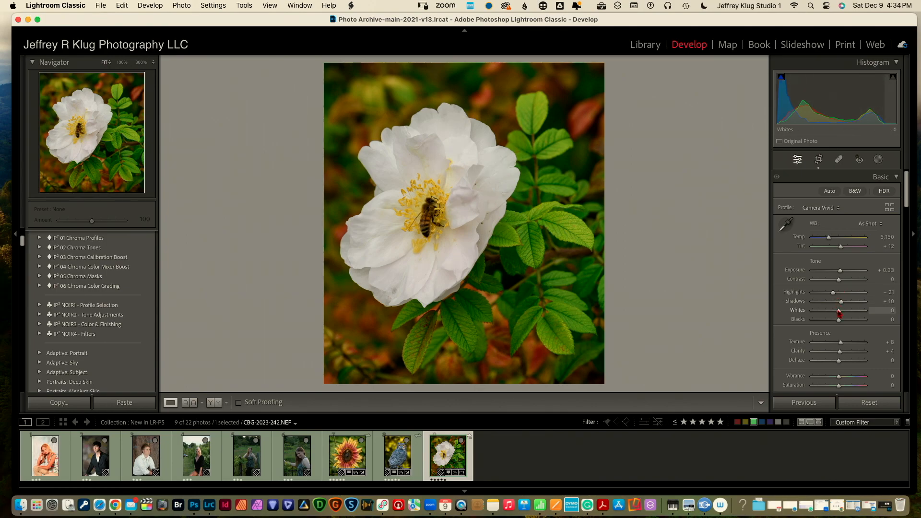
pyautogui.moveTo(839, 313); pyautogui.dragTo(852, 312)
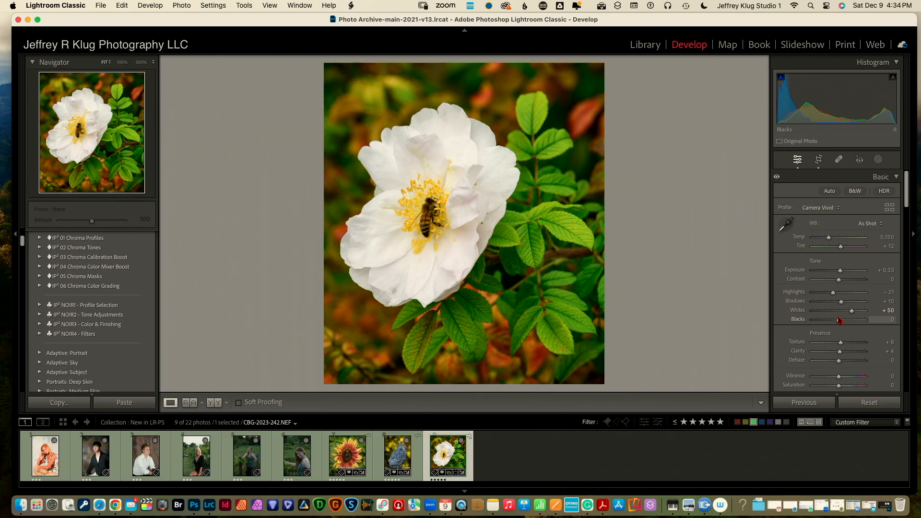
pyautogui.moveTo(839, 319); pyautogui.dragTo(838, 320)
pyautogui.moveTo(843, 303); pyautogui.dragTo(822, 296)
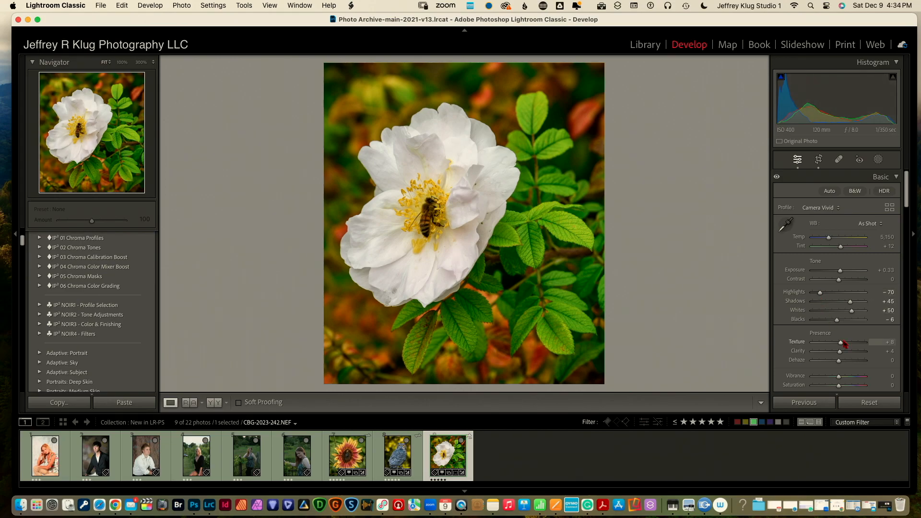
# Set Texture +31, Clarity -20, Dehaze +11 and Vibrance +11
pyautogui.moveTo(843, 345); pyautogui.dragTo(851, 346)
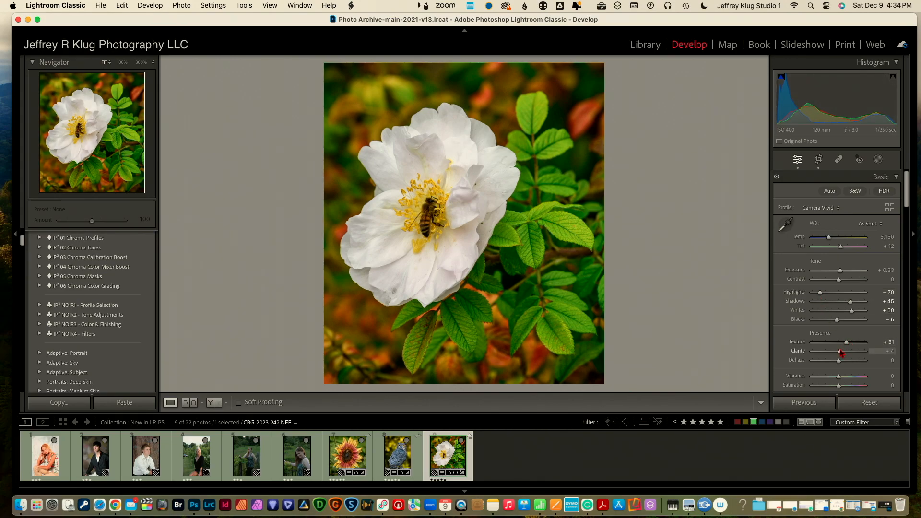
pyautogui.moveTo(840, 352); pyautogui.dragTo(834, 354)
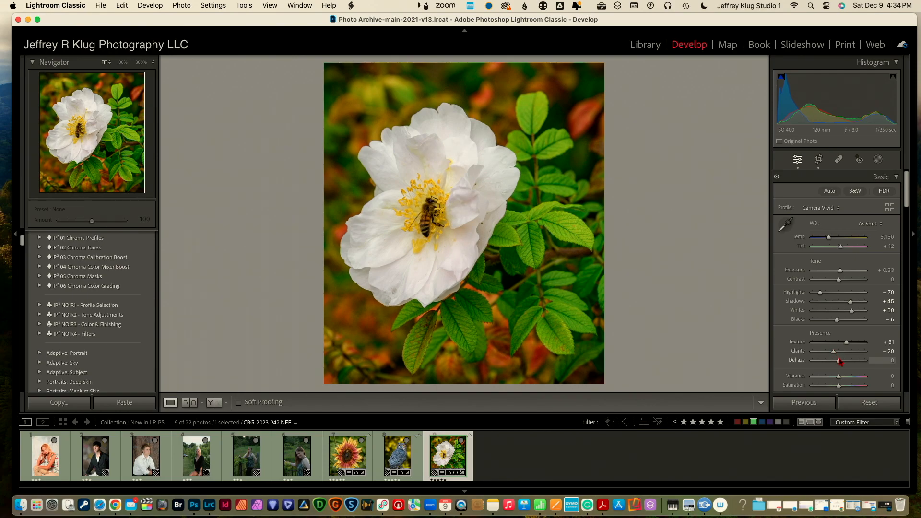
pyautogui.moveTo(839, 362); pyautogui.dragTo(842, 363)
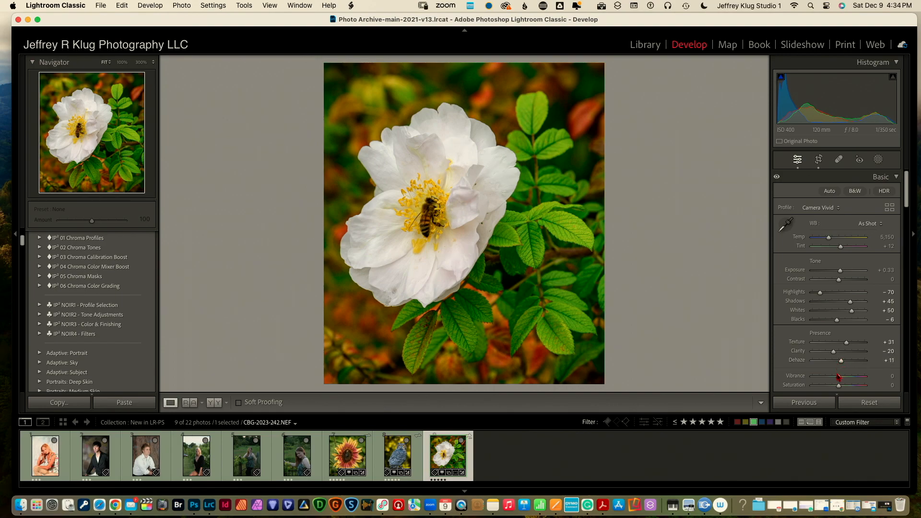
pyautogui.moveTo(839, 377); pyautogui.dragTo(842, 378)
pyautogui.moveTo(907, 203); pyautogui.dragTo(909, 337)
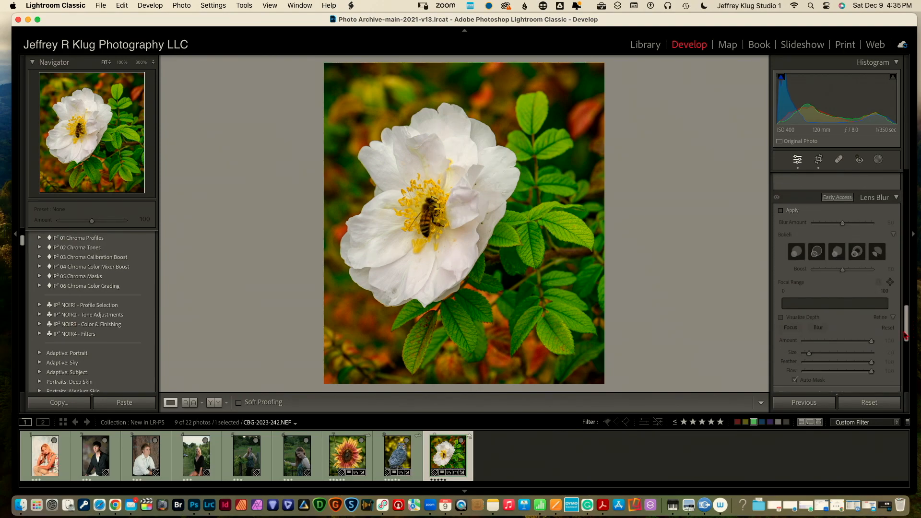
# Apply Lens Blur, widen the focal range around the rose, and set Blur Amount to 90
pyautogui.click(781, 211)
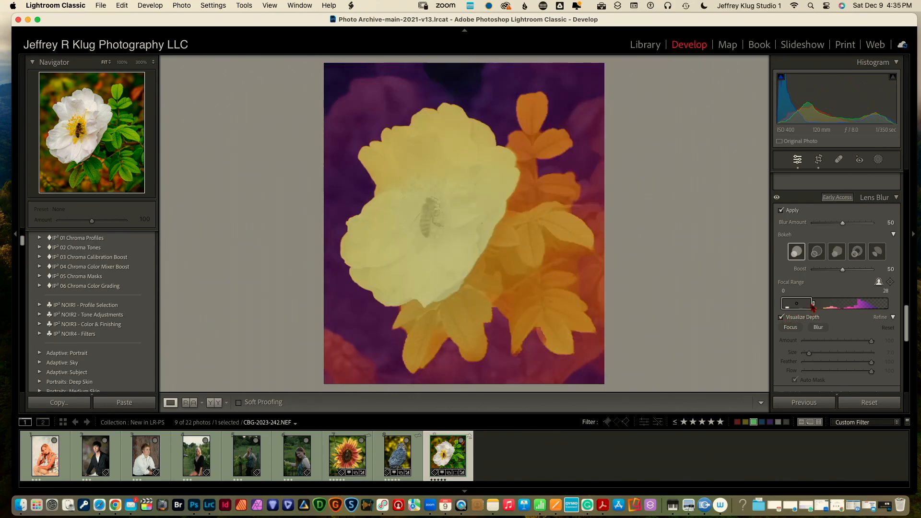
pyautogui.moveTo(814, 306)
pyautogui.mouseDown()
pyautogui.moveTo(831, 307)
pyautogui.moveTo(815, 307)
pyautogui.mouseUp()
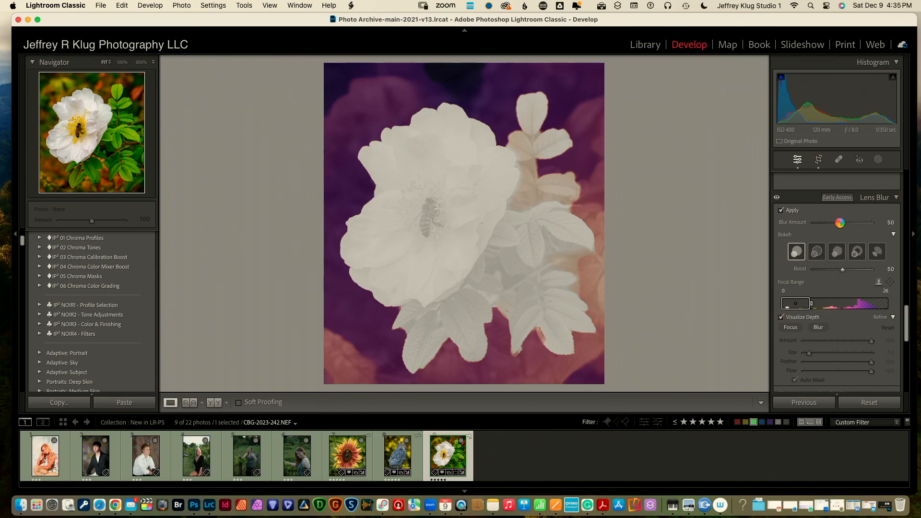
pyautogui.moveTo(842, 223); pyautogui.dragTo(865, 224)
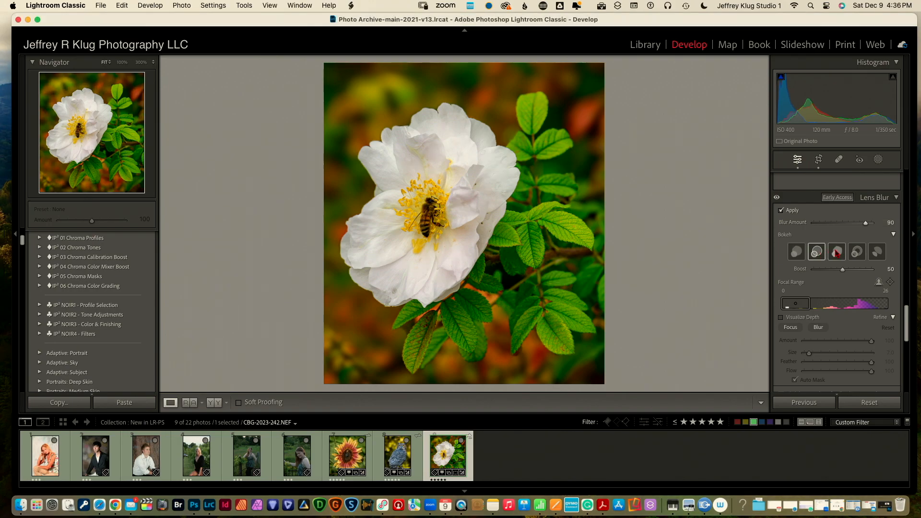
# After trying several bokeh shapes, choose the first one and set Boost to 84
pyautogui.click(836, 253)
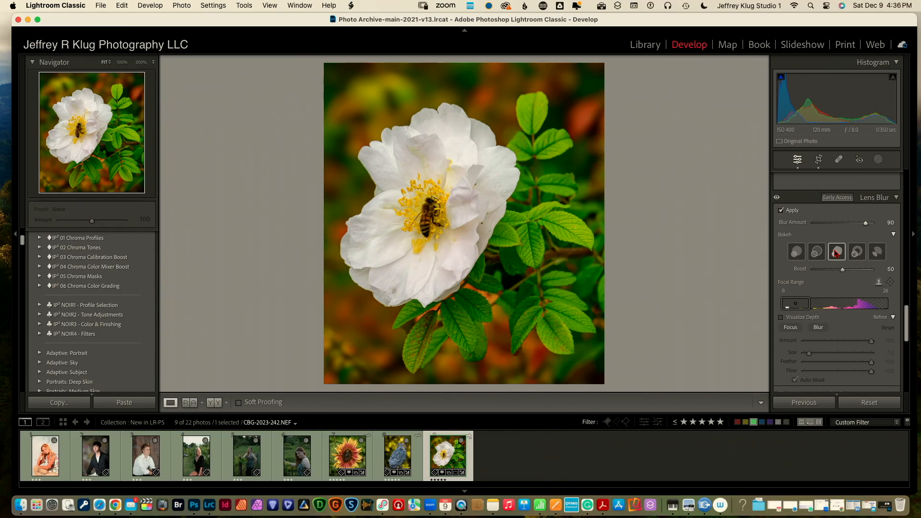
pyautogui.click(858, 253)
pyautogui.click(876, 253)
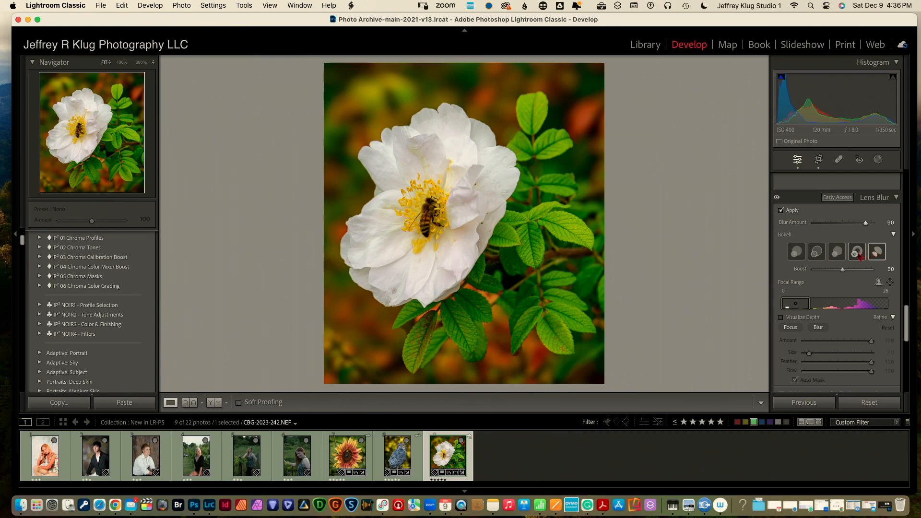
pyautogui.click(853, 256)
pyautogui.click(810, 258)
pyautogui.click(799, 253)
pyautogui.moveTo(843, 272); pyautogui.dragTo(862, 270)
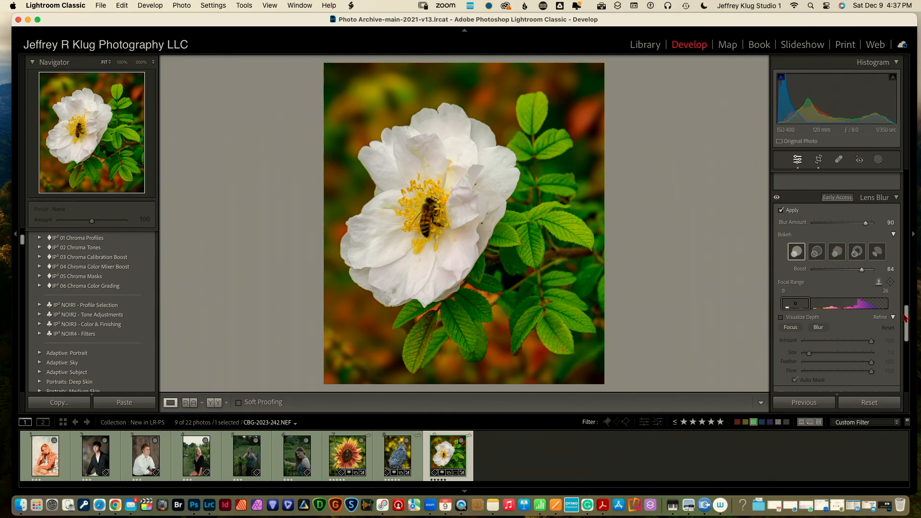
# Set Post-Crop Vignetting Amount to about -15, then scroll the panel back up to Basic
pyautogui.moveTo(905, 317); pyautogui.dragTo(909, 345)
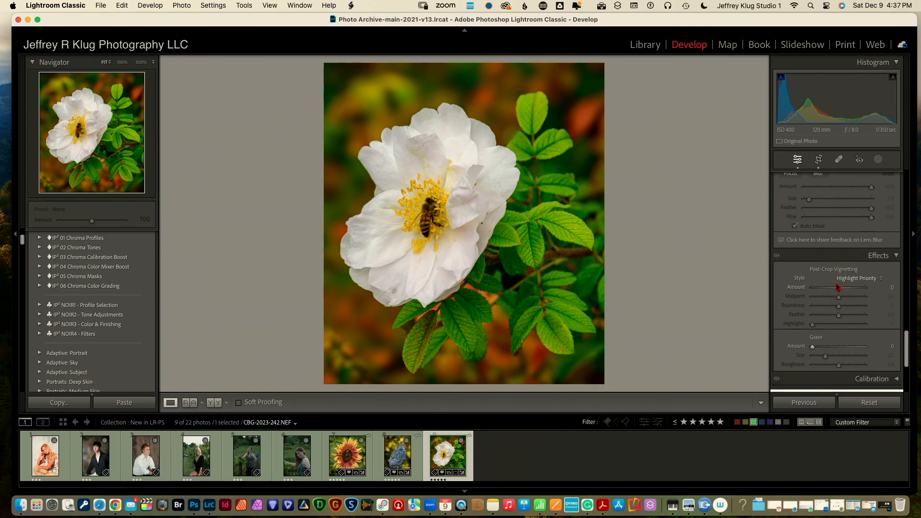
pyautogui.moveTo(839, 288); pyautogui.dragTo(835, 289)
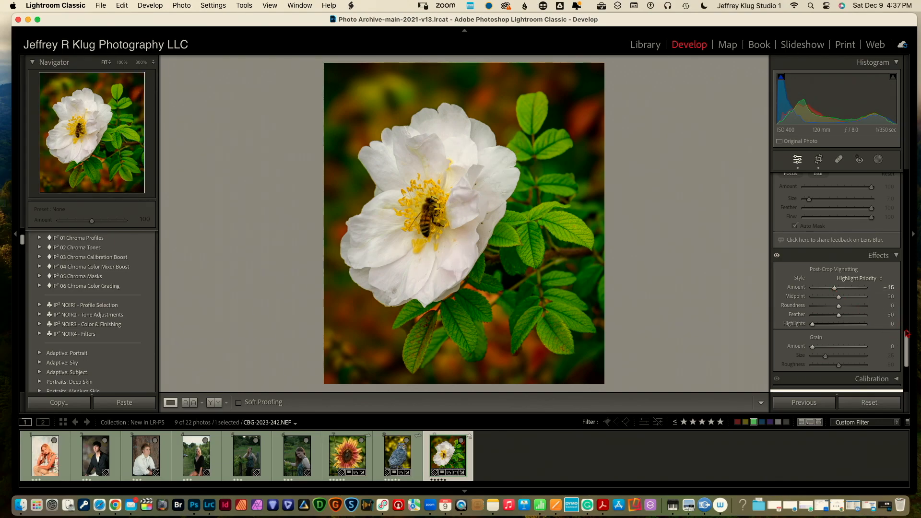
pyautogui.moveTo(907, 346); pyautogui.dragTo(907, 195)
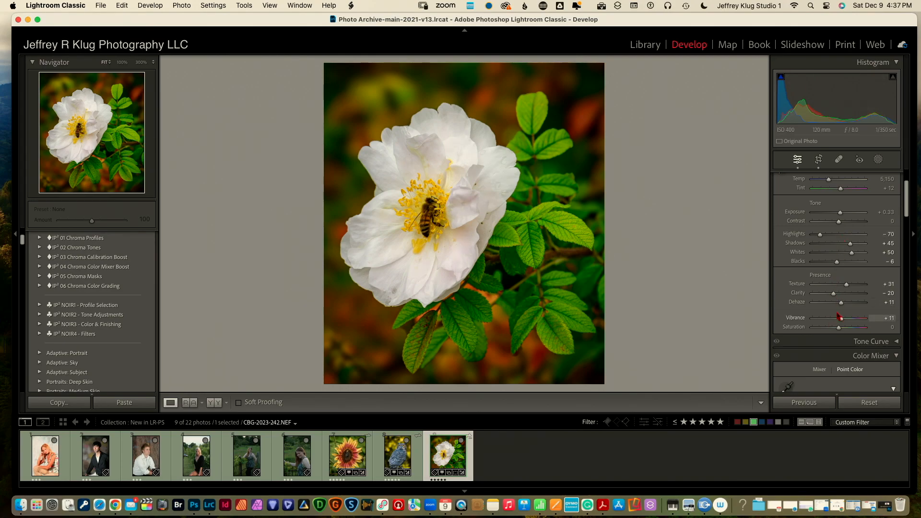
# Drag the rose photo's Dehaze slider from +11 down to -19
pyautogui.moveTo(841, 303); pyautogui.dragTo(834, 304)
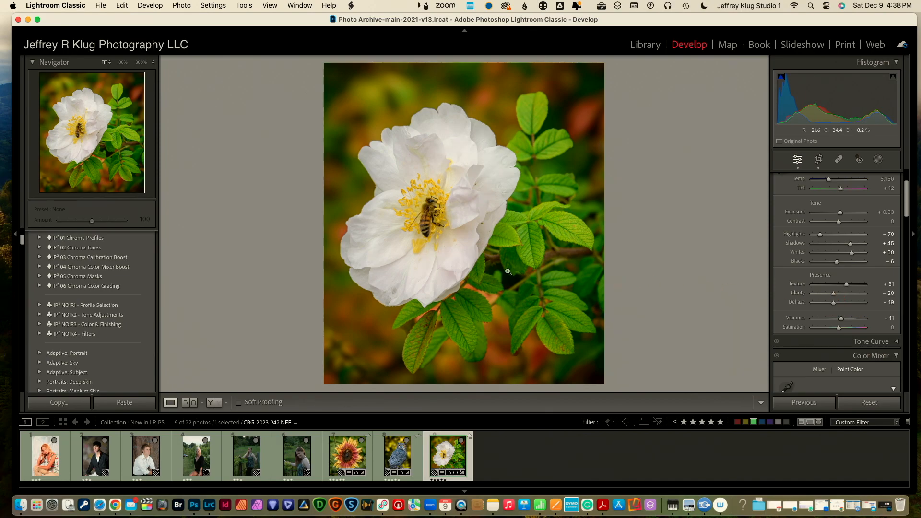
# Zoom the rose to 100% and heal two grey blemishes on the petal
pyautogui.click(412, 236)
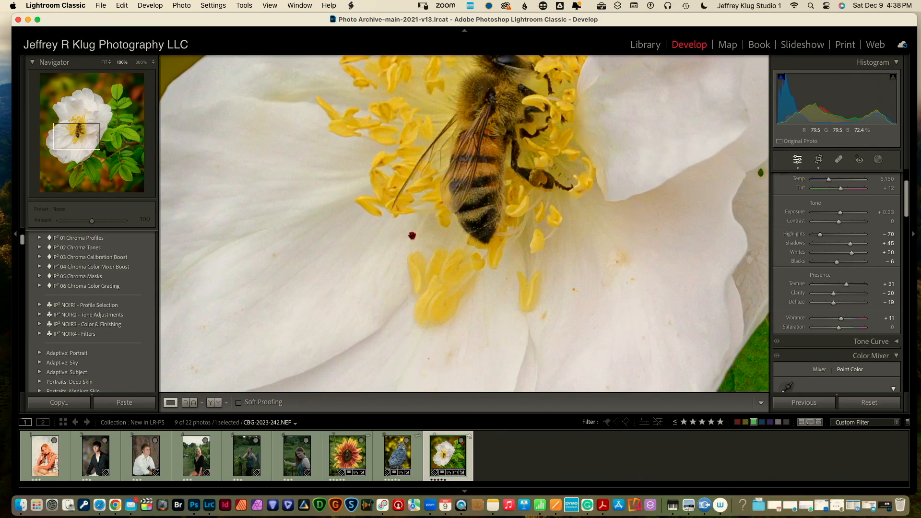
pyautogui.scroll(10, 412, 236)
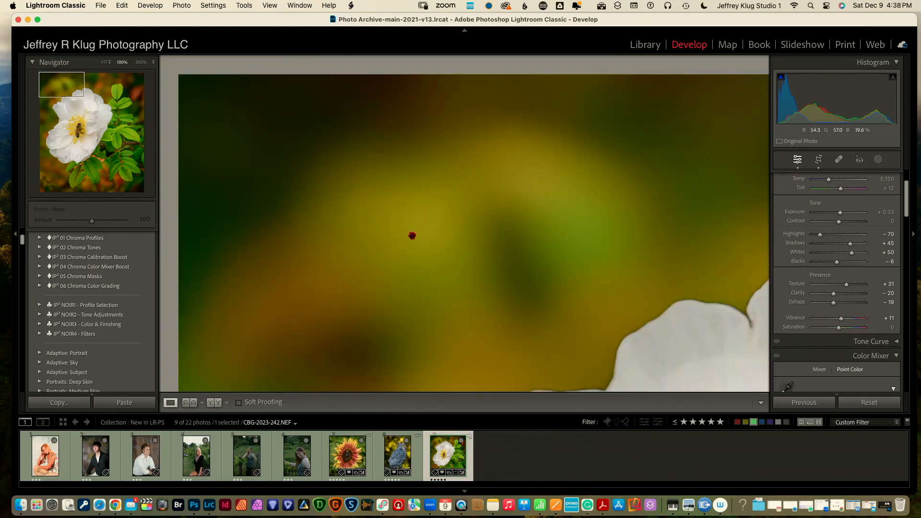
pyautogui.scroll(-5, 413, 236)
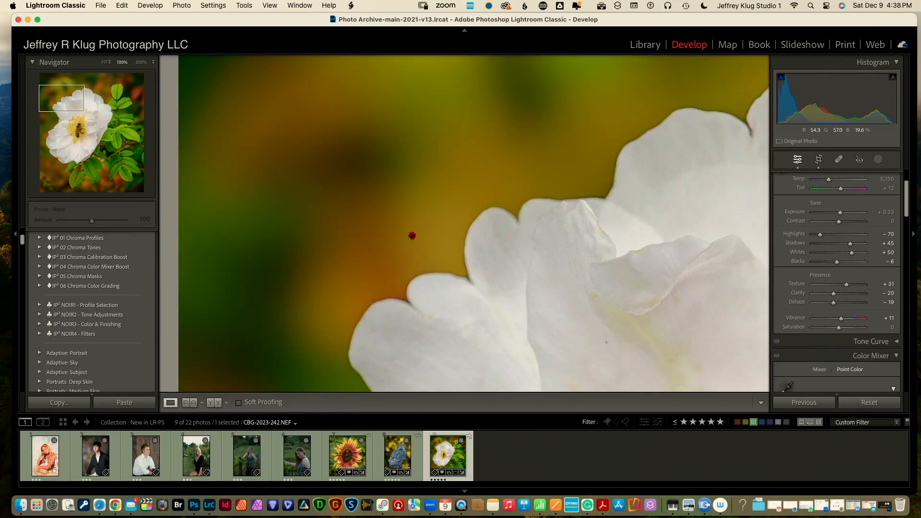
pyautogui.scroll(-5, 413, 235)
pyautogui.scroll(-5, 412, 236)
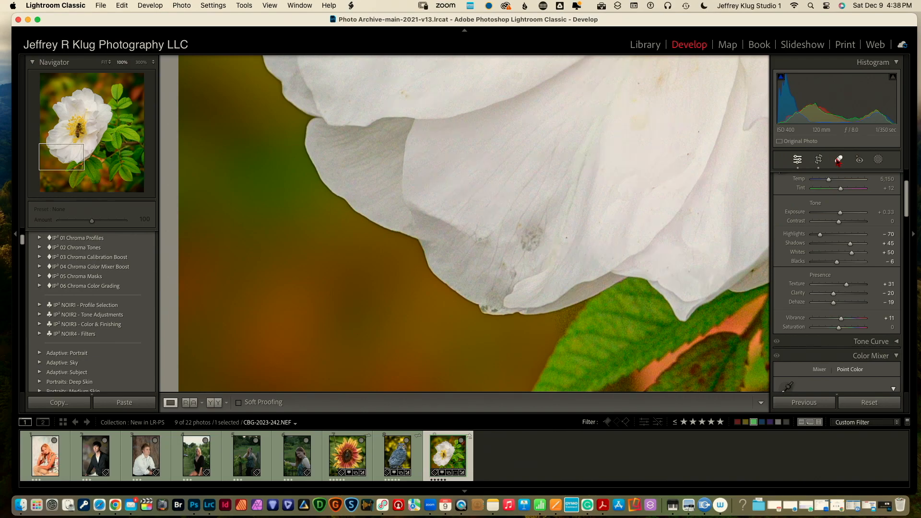
pyautogui.click(839, 161)
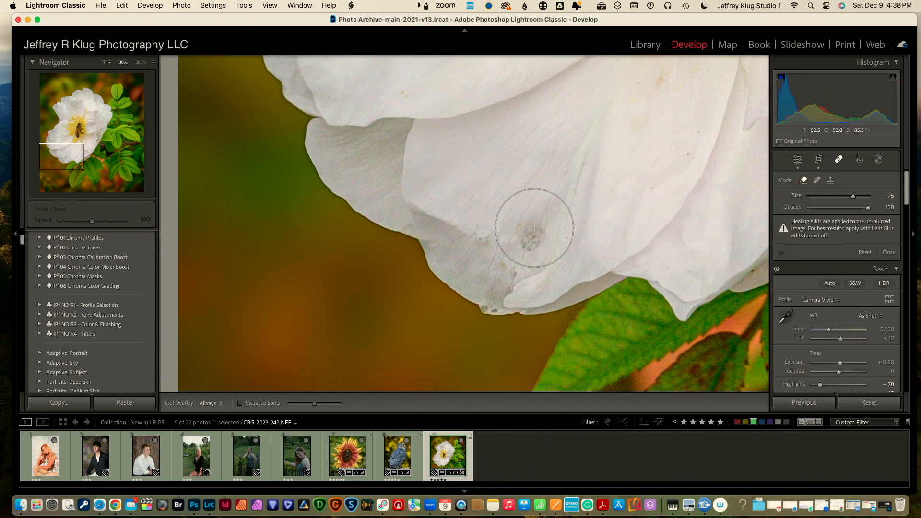
pyautogui.scroll(-5, 531, 233)
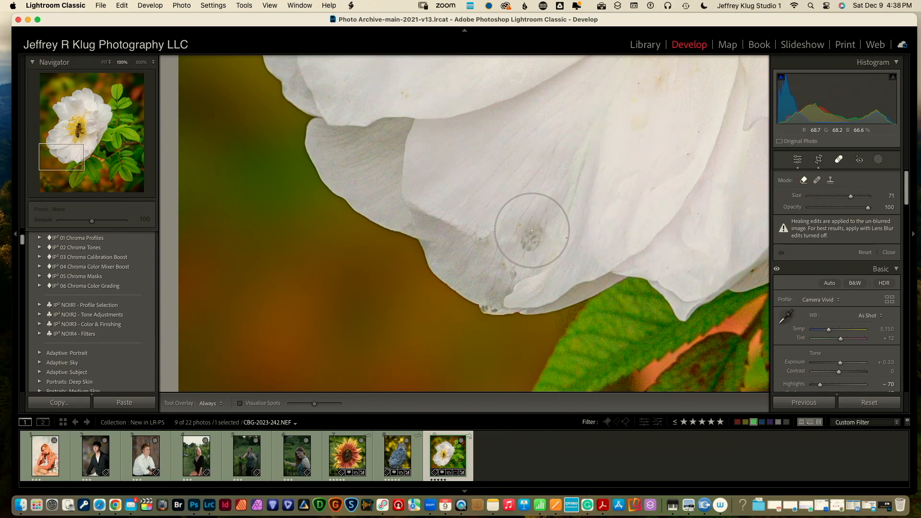
pyautogui.scroll(-6, 532, 234)
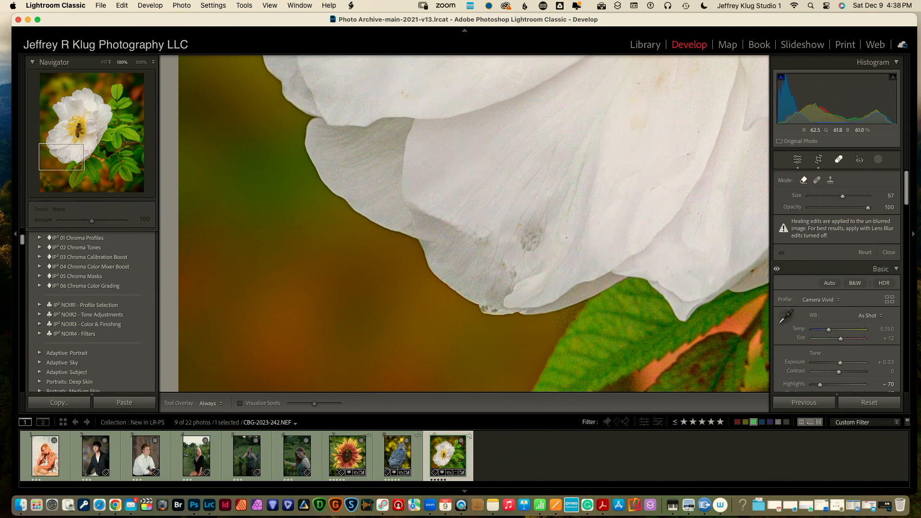
pyautogui.click(531, 233)
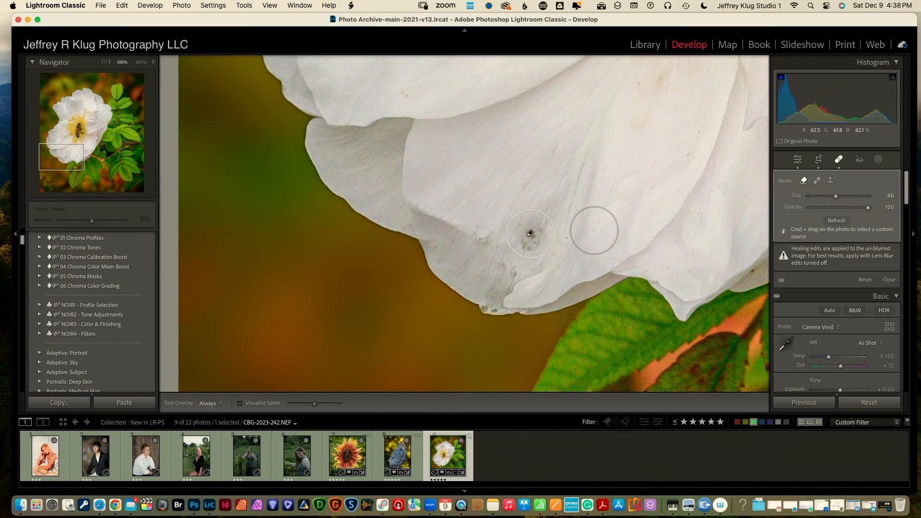
pyautogui.click(648, 85)
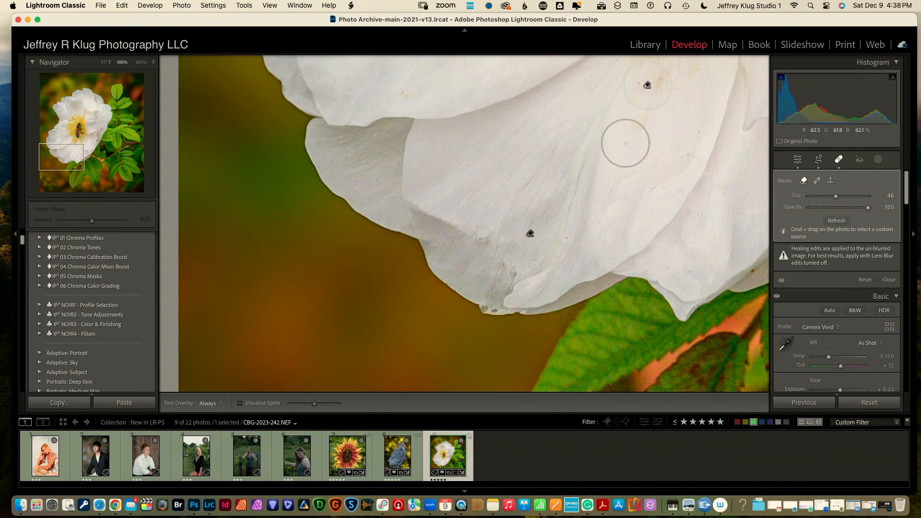
# Heal three more dark specks on the rose petal and its edge
pyautogui.scroll(-5, 625, 143)
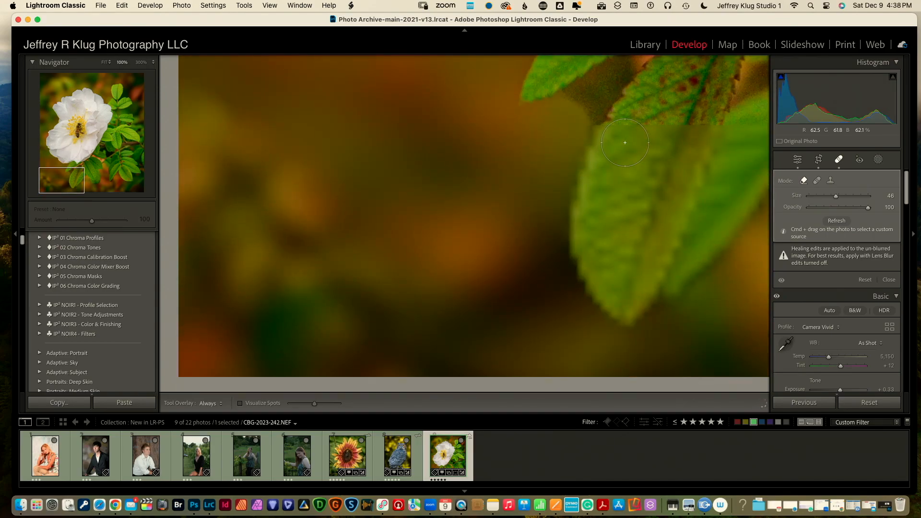
pyautogui.scroll(10, 625, 142)
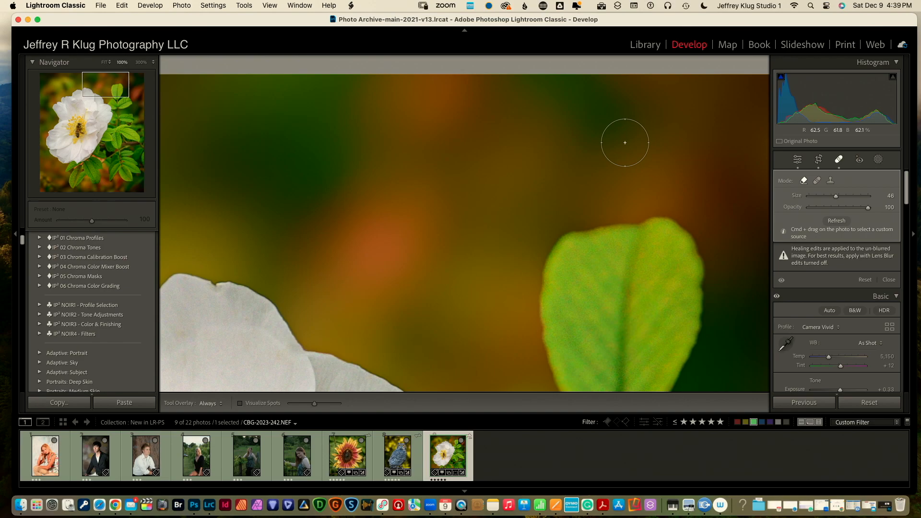
pyautogui.scroll(-3, 625, 142)
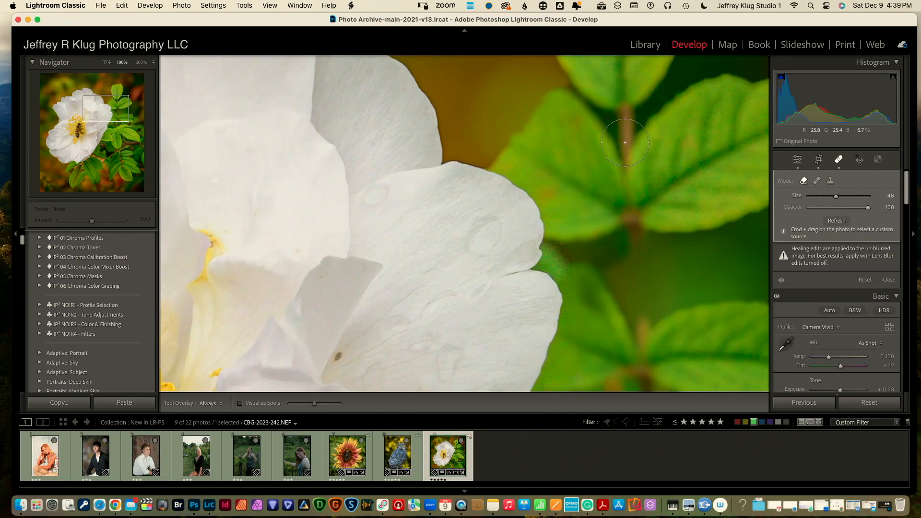
pyautogui.scroll(-5, 625, 143)
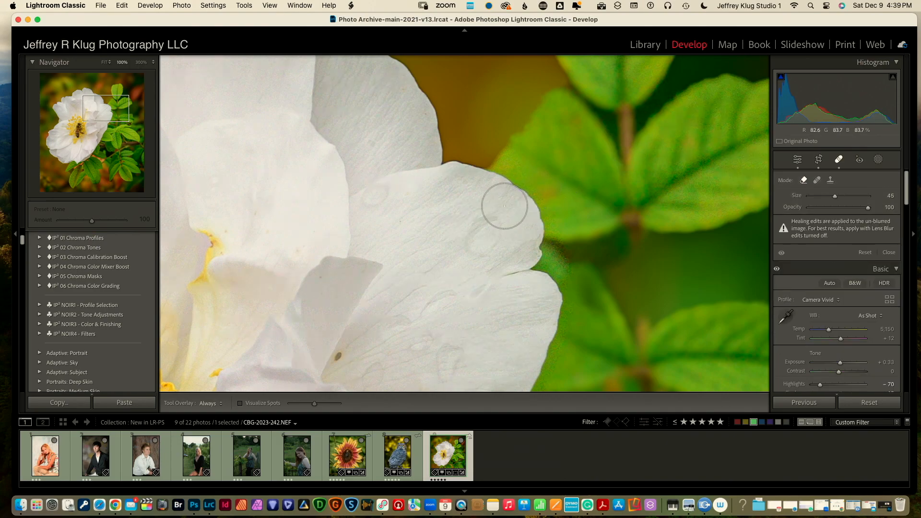
pyautogui.scroll(-7, 355, 362)
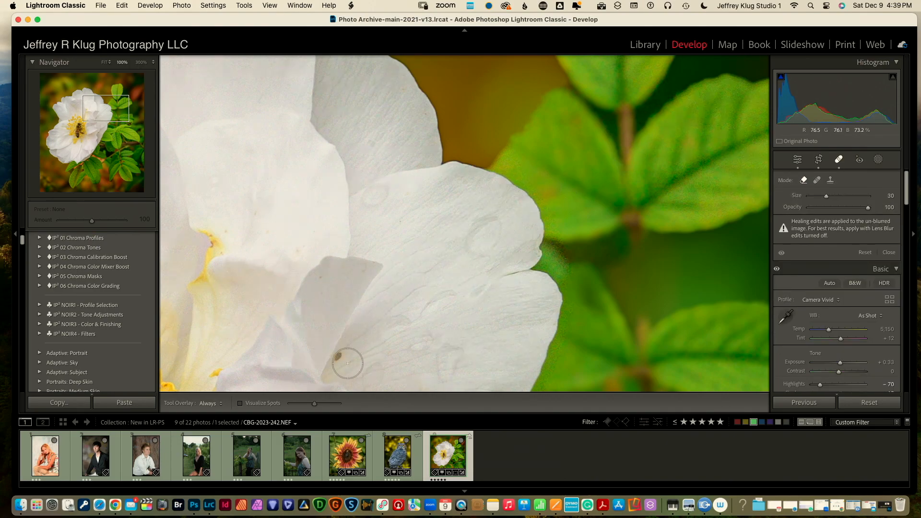
pyautogui.scroll(-5, 344, 360)
pyautogui.click(339, 357)
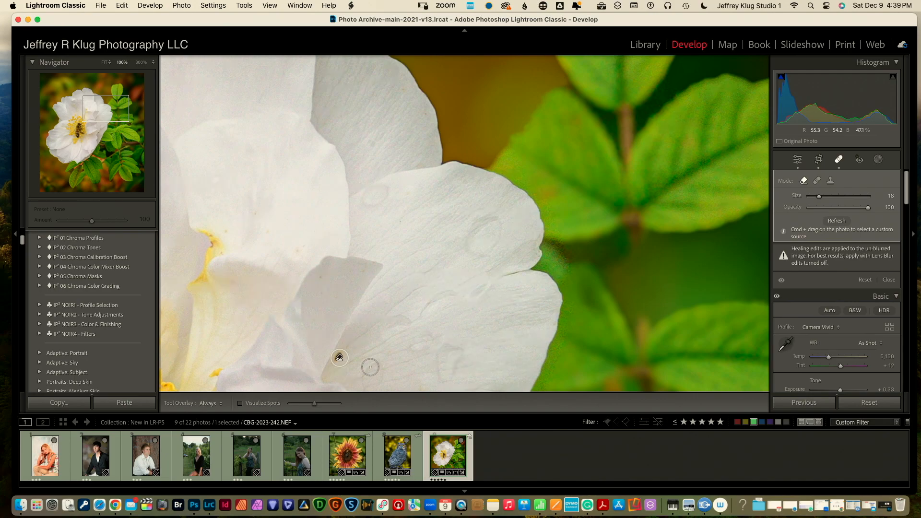
pyautogui.scroll(-10, 370, 367)
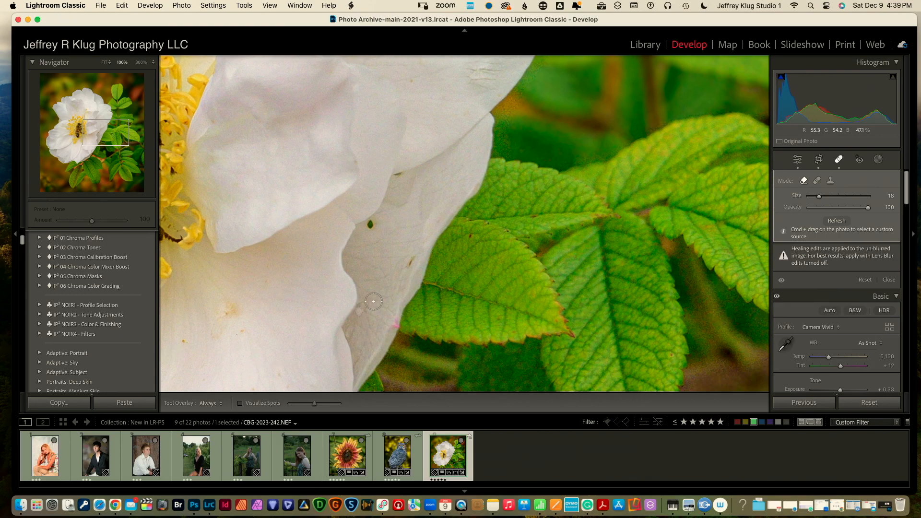
pyautogui.click(372, 225)
pyautogui.click(411, 263)
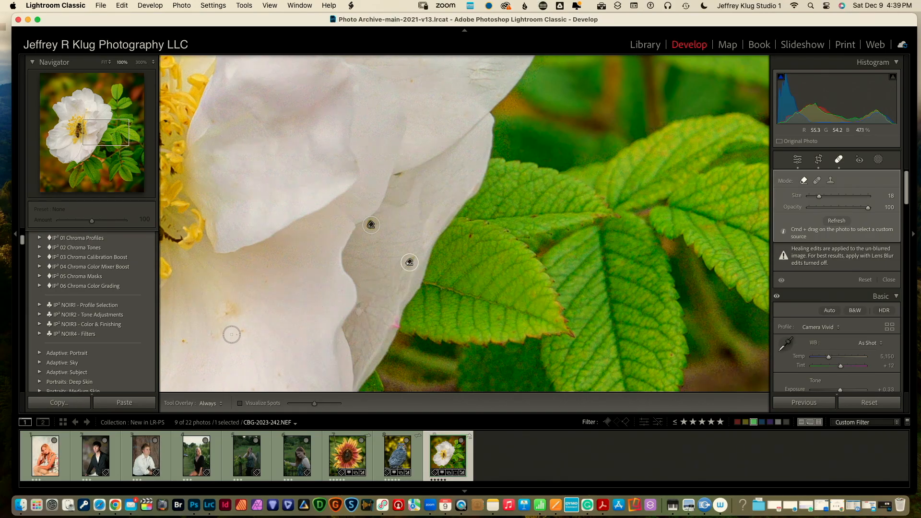
# Heal a blemish on the leaf and a spot near its tip, then return to Fit view
pyautogui.scroll(-10, 273, 329)
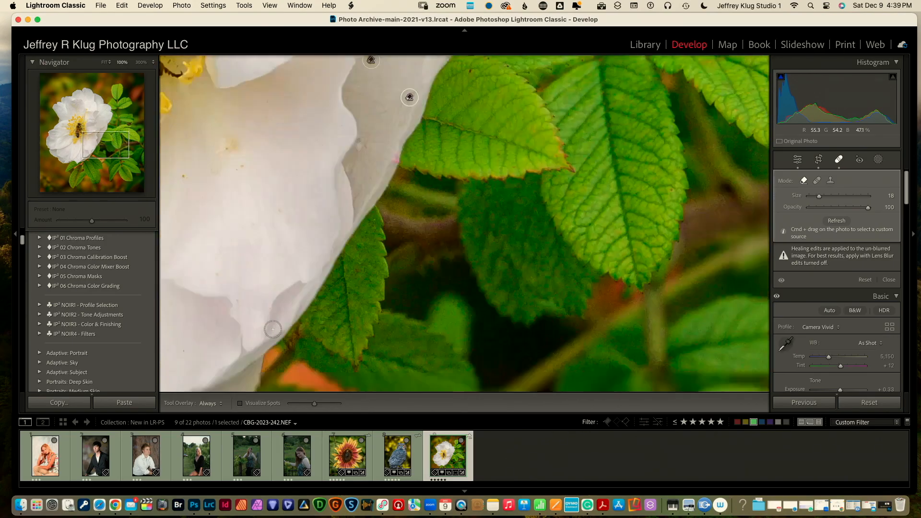
pyautogui.press('pagedown')
pyautogui.press('pagedown')
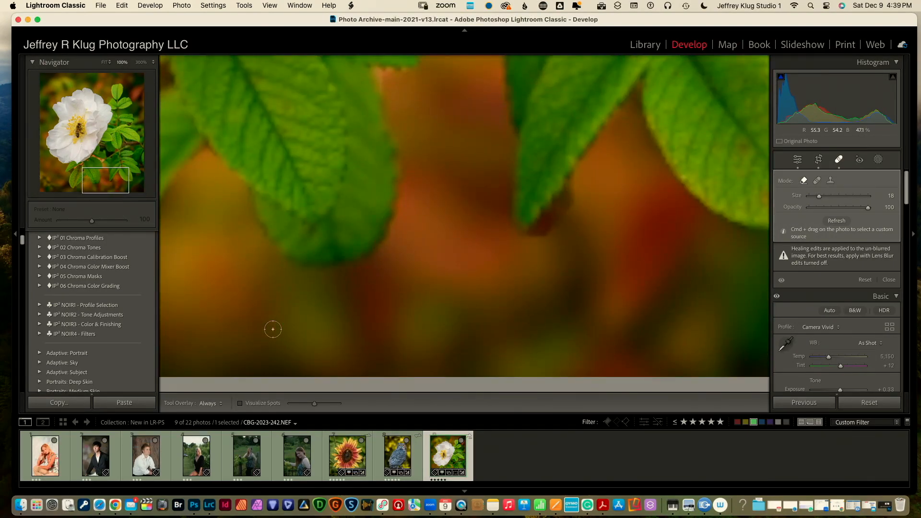
pyautogui.press('pagedown')
pyautogui.press('pagedown')
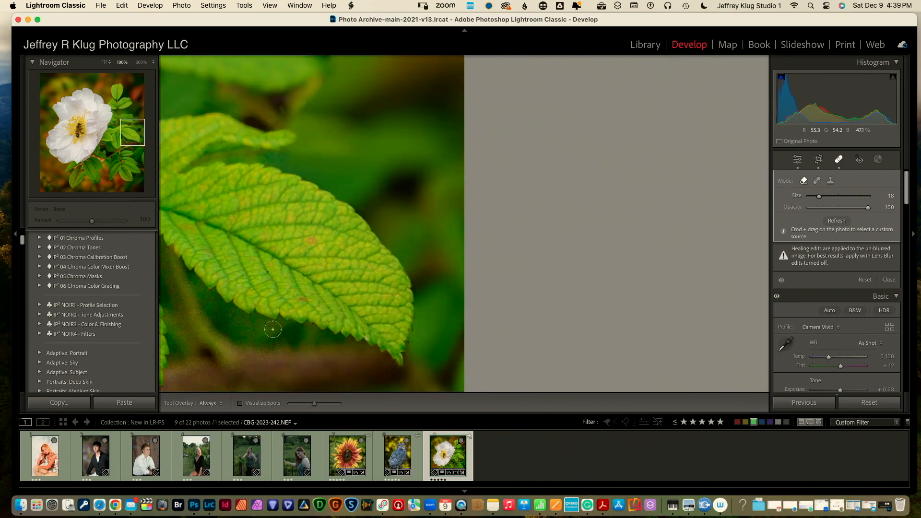
pyautogui.press('pagedown')
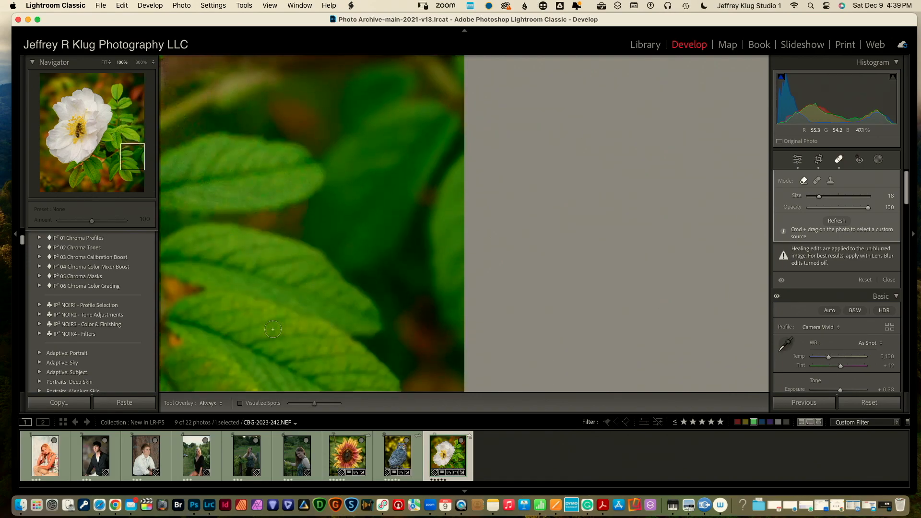
pyautogui.press('pageup')
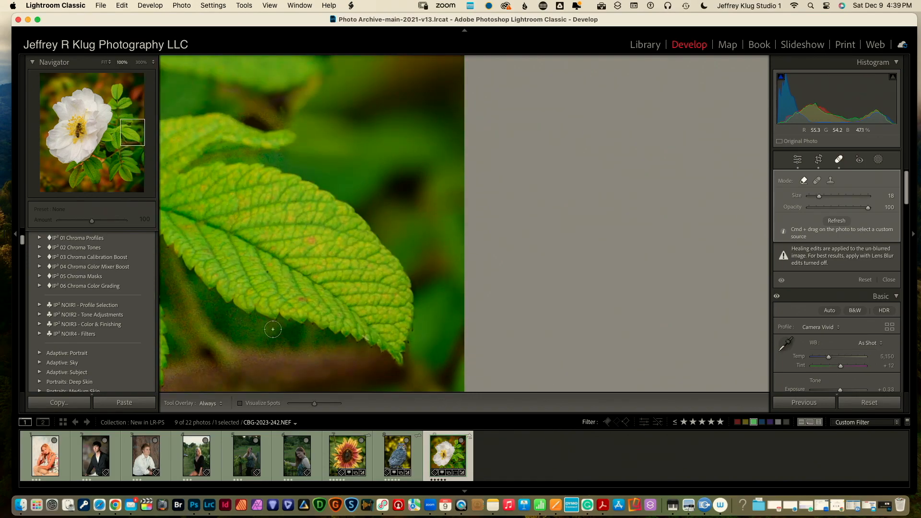
pyautogui.click(312, 240)
pyautogui.press('pagedown')
pyautogui.press('pagedown')
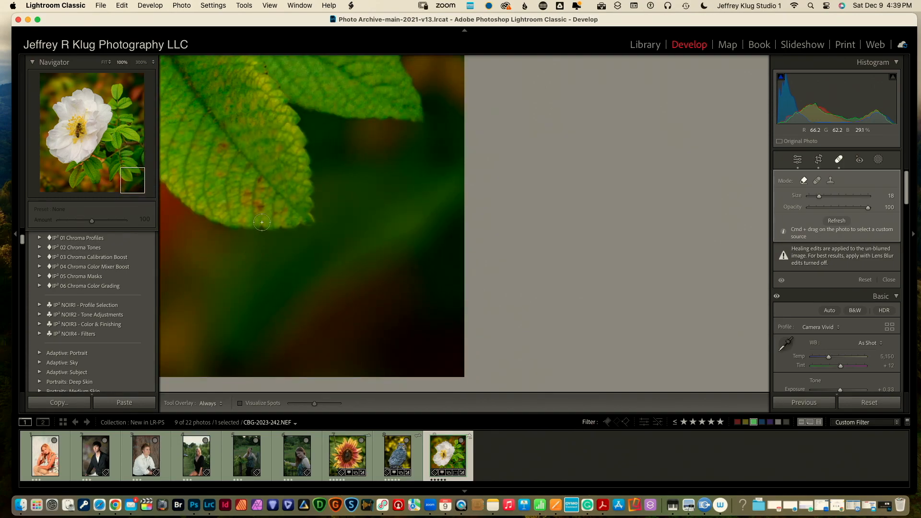
pyautogui.click(260, 206)
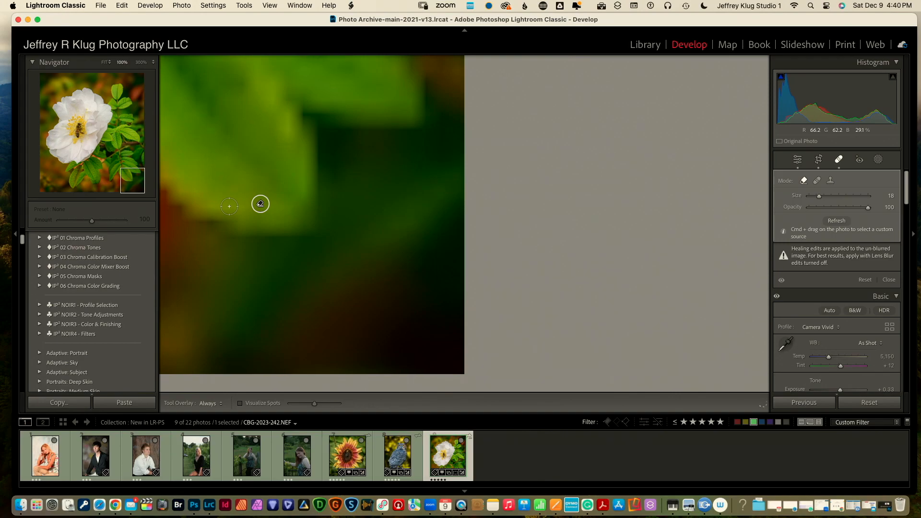
pyautogui.scroll(-5, 229, 207)
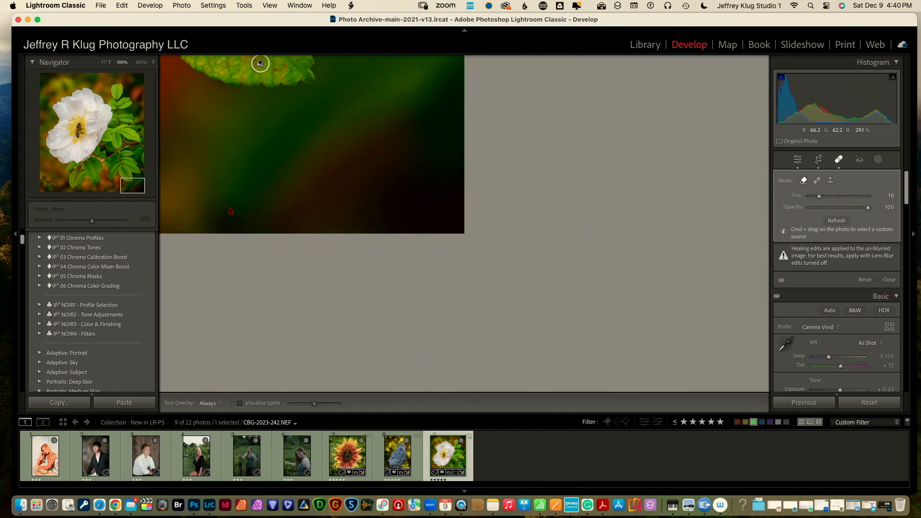
pyautogui.press('z')
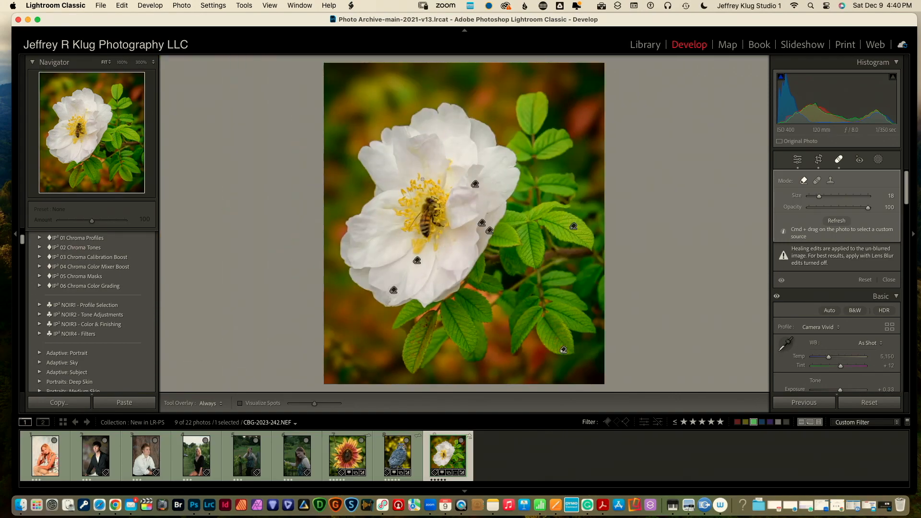
# Close spot healing on the rose and switch to Sunflowers-2023-97-2-edited.tif
pyautogui.click(840, 160)
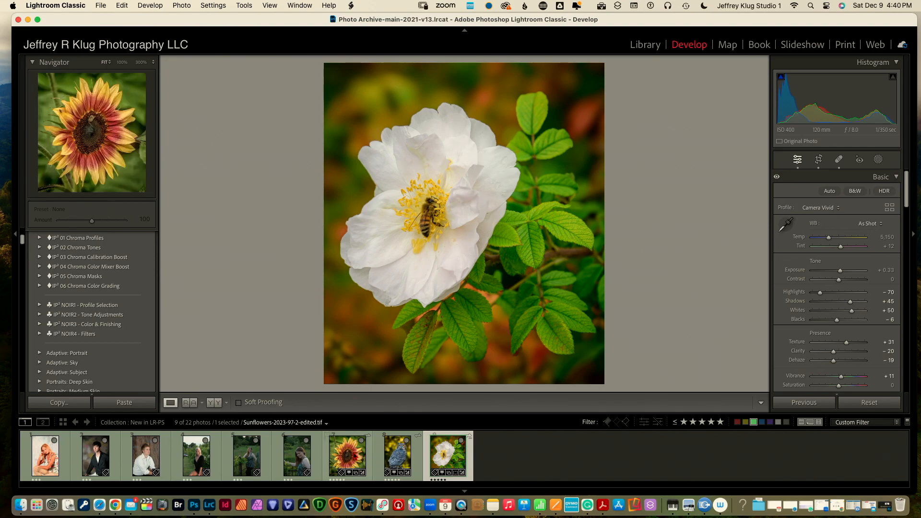
pyautogui.click(347, 456)
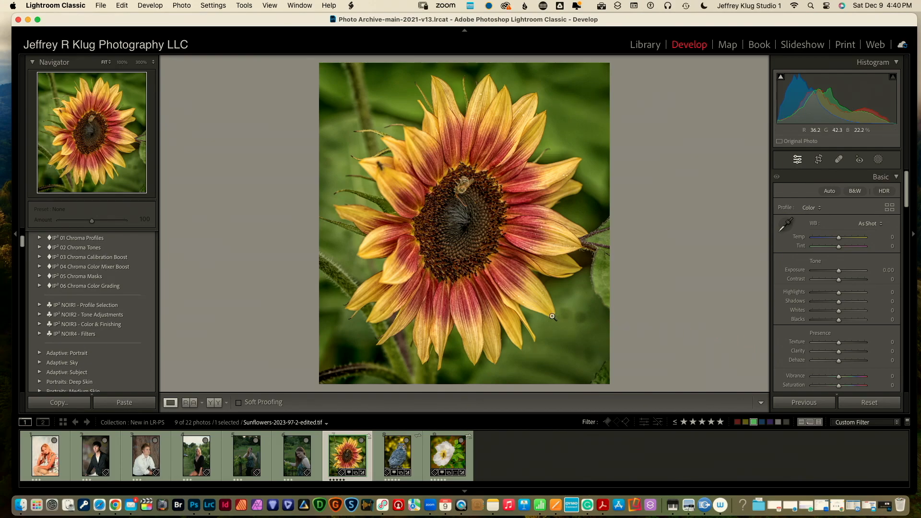
# At 100% zoom, paint out the dark insect and heal a small speck on the upper-left petal
pyautogui.click(378, 164)
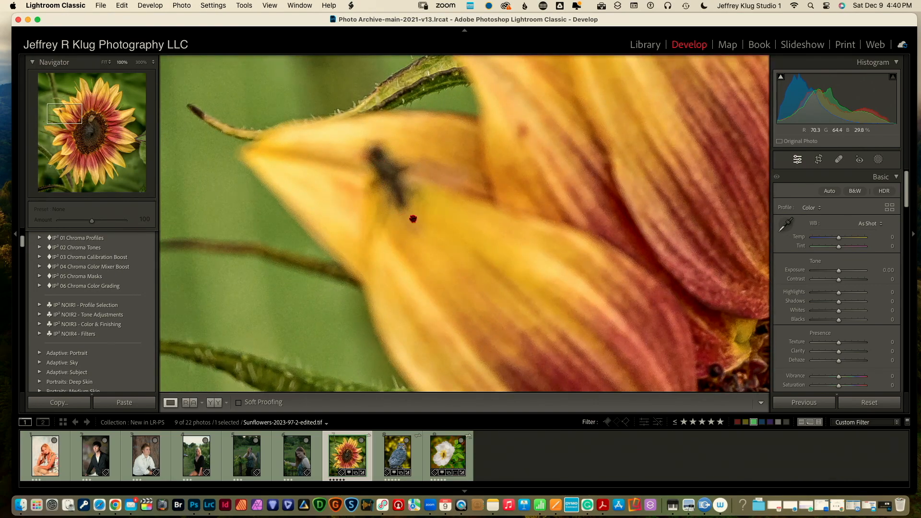
pyautogui.click(838, 161)
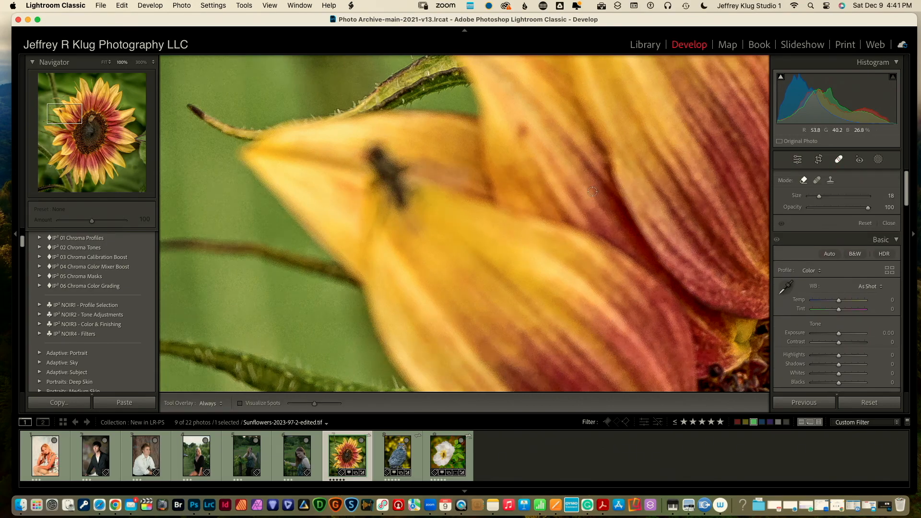
pyautogui.scroll(4, 410, 176)
pyautogui.scroll(8, 384, 155)
pyautogui.moveTo(380, 155)
pyautogui.mouseDown()
pyautogui.moveTo(395, 192)
pyautogui.moveTo(414, 195)
pyautogui.moveTo(408, 163)
pyautogui.moveTo(390, 177)
pyautogui.mouseUp()
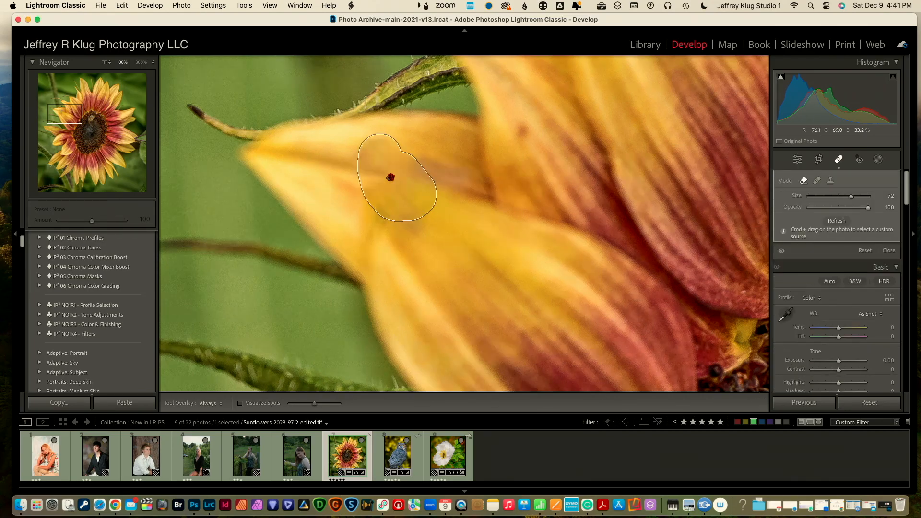
pyautogui.click(520, 136)
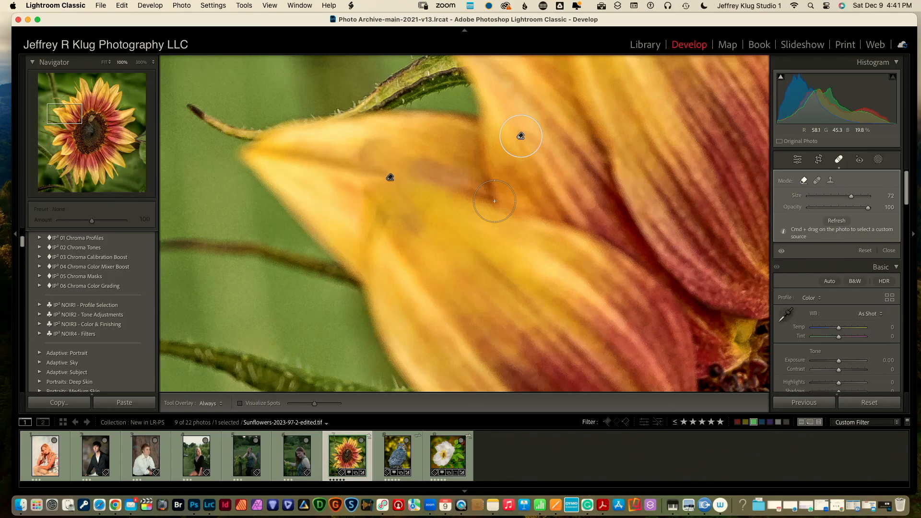
pyautogui.press('z')
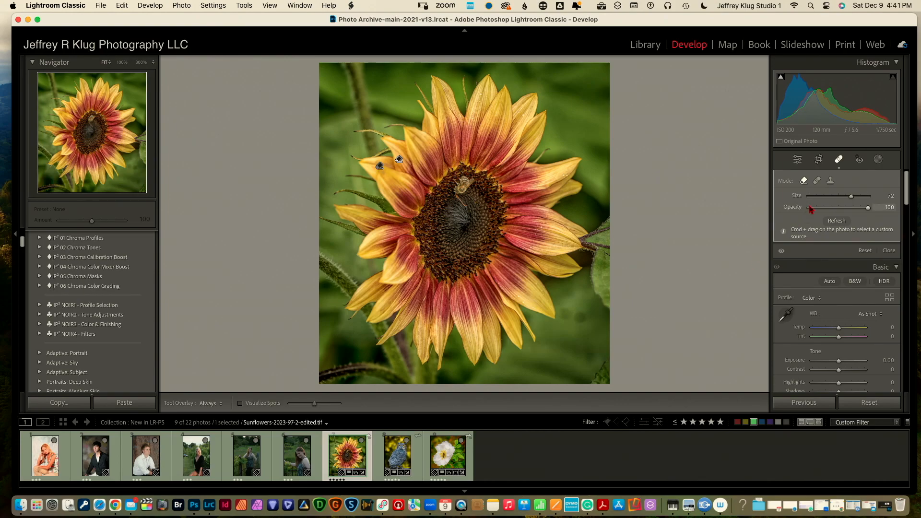
pyautogui.click(839, 160)
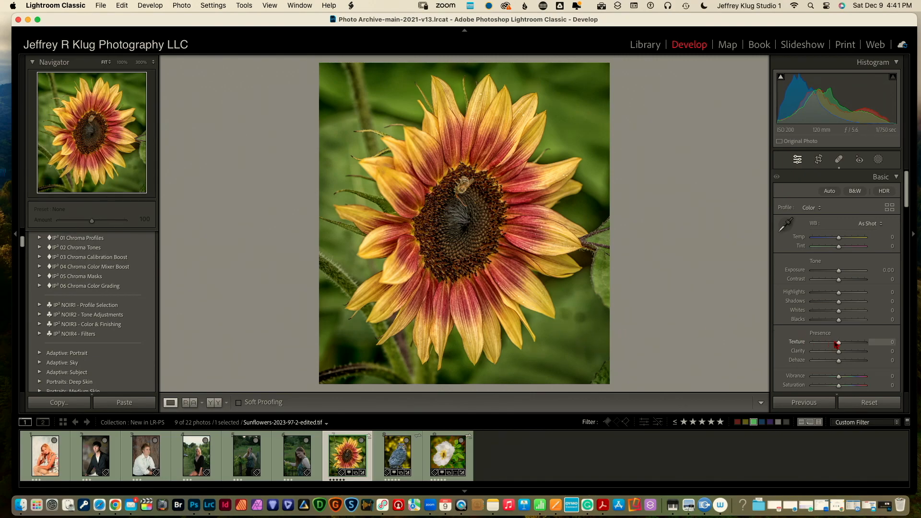
# Set the sunflower's Clarity to −23 and Texture to +26
pyautogui.moveTo(838, 352); pyautogui.dragTo(835, 353)
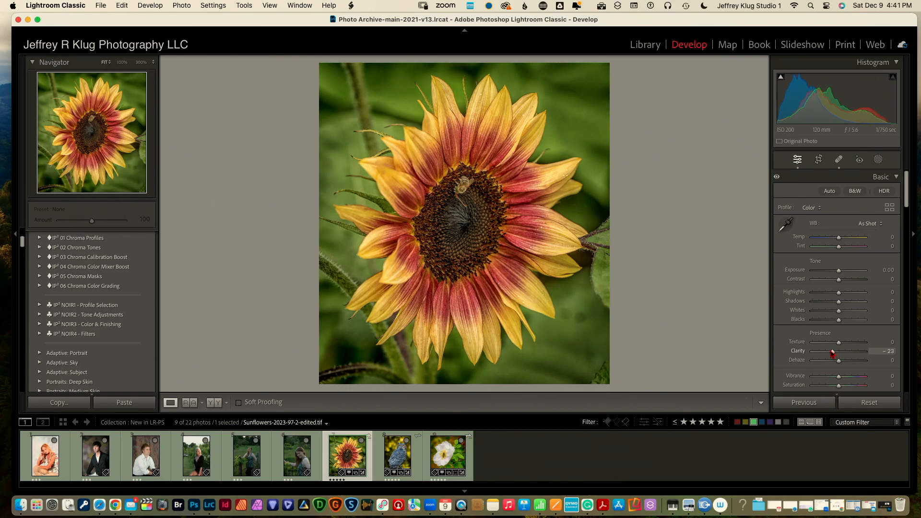
pyautogui.moveTo(838, 342); pyautogui.dragTo(846, 343)
pyautogui.moveTo(908, 204); pyautogui.dragTo(898, 240)
# Sample the green background in Point Color, darken, saturate and hue-shift it, then apply Lens Blur
pyautogui.click(787, 223)
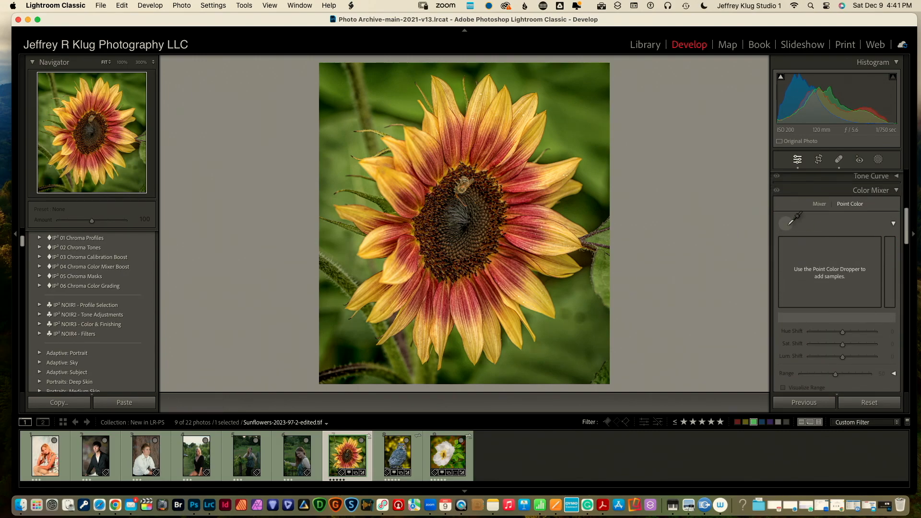
pyautogui.click(578, 136)
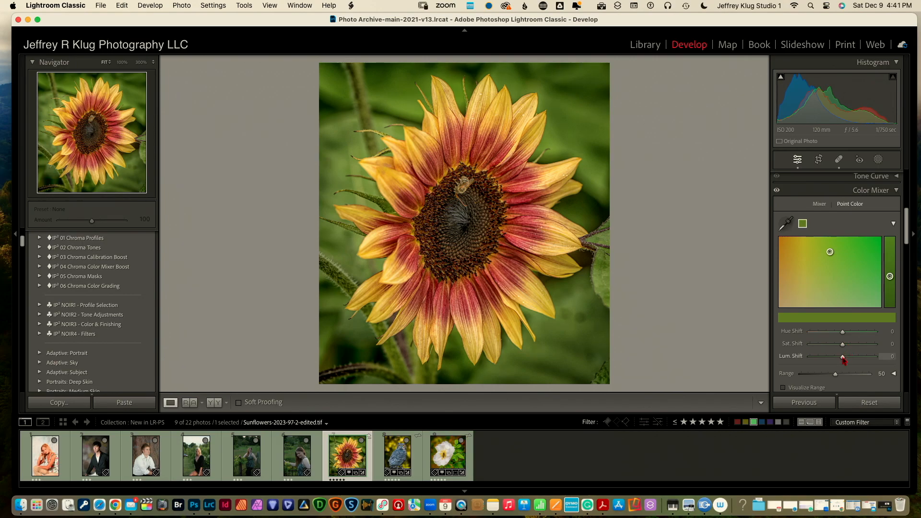
pyautogui.moveTo(843, 357); pyautogui.dragTo(810, 361)
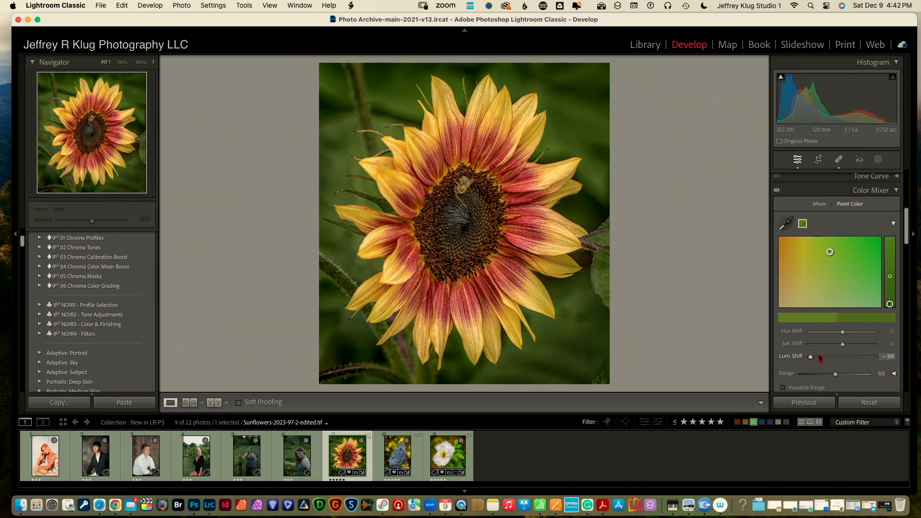
pyautogui.moveTo(843, 345)
pyautogui.mouseDown()
pyautogui.moveTo(859, 346)
pyautogui.moveTo(848, 348)
pyautogui.mouseUp()
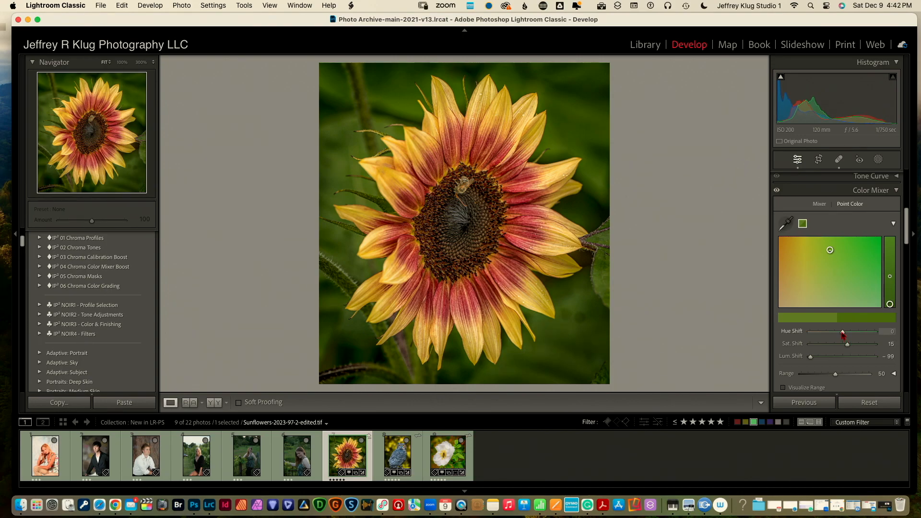
pyautogui.moveTo(843, 334)
pyautogui.mouseDown()
pyautogui.moveTo(820, 334)
pyautogui.moveTo(861, 335)
pyautogui.moveTo(845, 337)
pyautogui.mouseUp()
pyautogui.moveTo(907, 239); pyautogui.dragTo(905, 334)
pyautogui.click(781, 229)
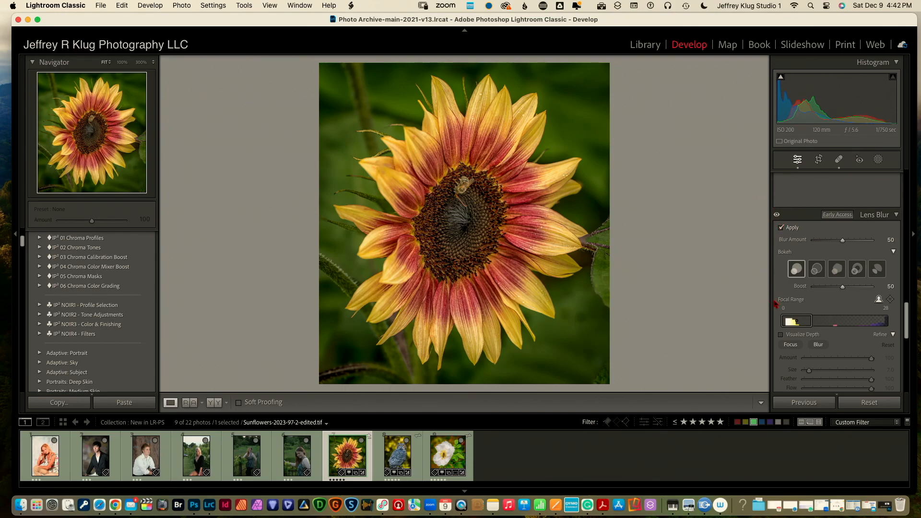
# Paint the edge leaves, stems and bottom-right corner into blur using the depth map, then set Blur Amount to 85
pyautogui.click(781, 335)
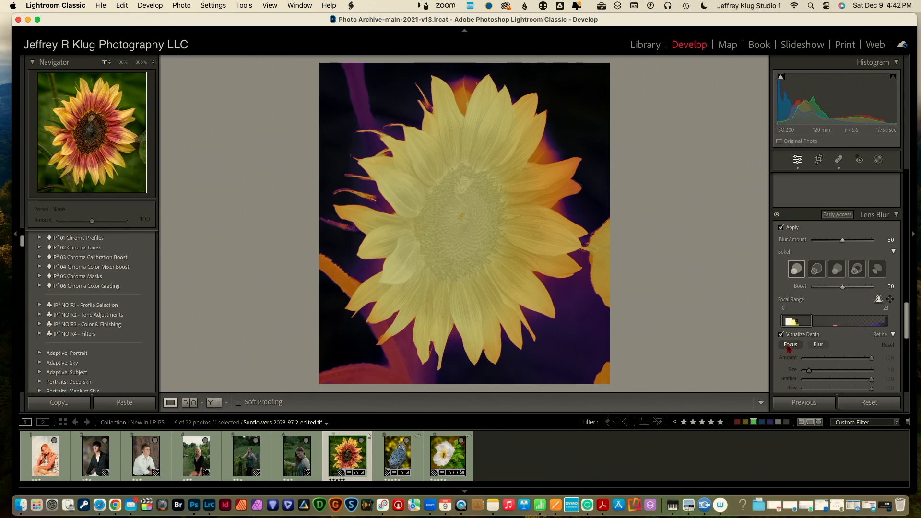
pyautogui.click(817, 346)
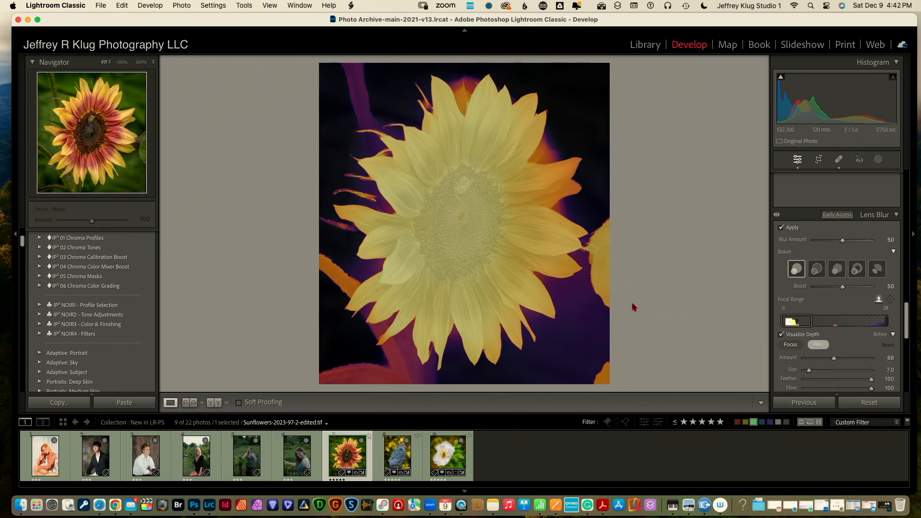
pyautogui.moveTo(606, 303)
pyautogui.mouseDown()
pyautogui.moveTo(604, 280)
pyautogui.moveTo(600, 300)
pyautogui.moveTo(588, 248)
pyautogui.mouseUp()
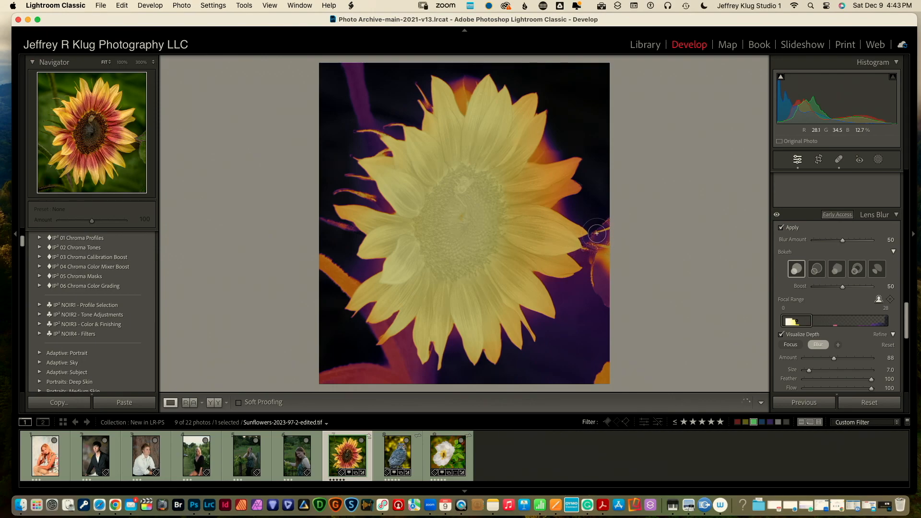
pyautogui.moveTo(605, 227)
pyautogui.mouseDown()
pyautogui.moveTo(596, 291)
pyautogui.moveTo(590, 244)
pyautogui.moveTo(613, 246)
pyautogui.moveTo(601, 248)
pyautogui.moveTo(606, 262)
pyautogui.moveTo(599, 230)
pyautogui.moveTo(600, 204)
pyautogui.mouseUp()
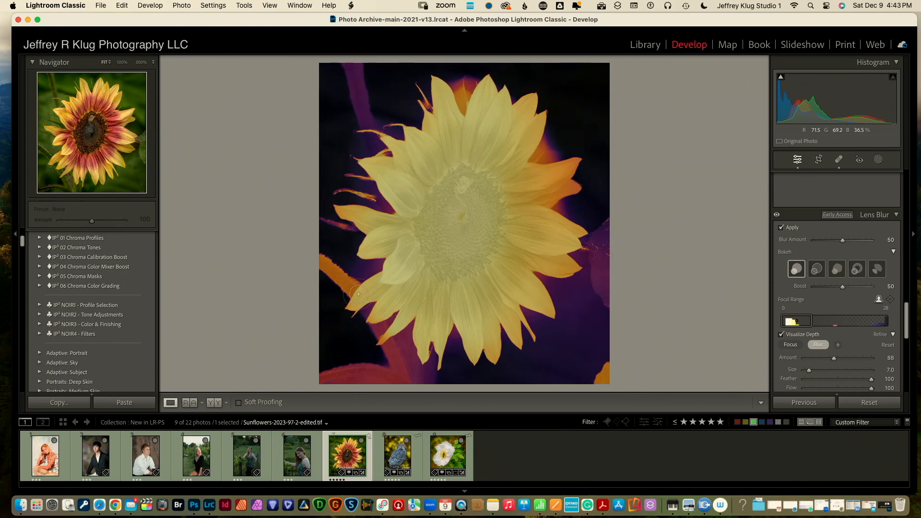
pyautogui.moveTo(354, 286)
pyautogui.mouseDown()
pyautogui.moveTo(312, 255)
pyautogui.moveTo(356, 284)
pyautogui.moveTo(341, 270)
pyautogui.mouseUp()
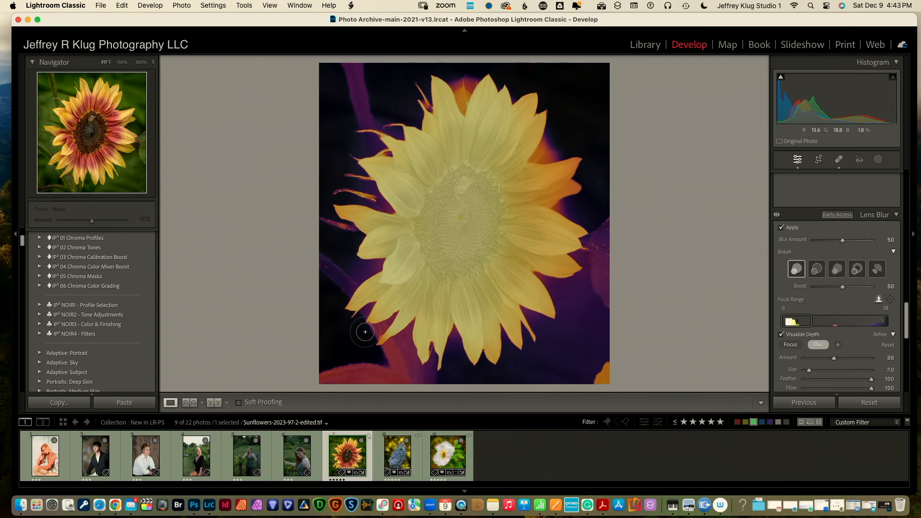
pyautogui.moveTo(386, 351)
pyautogui.mouseDown()
pyautogui.moveTo(412, 378)
pyautogui.moveTo(314, 378)
pyautogui.moveTo(392, 370)
pyautogui.moveTo(366, 367)
pyautogui.moveTo(322, 379)
pyautogui.moveTo(383, 382)
pyautogui.moveTo(319, 382)
pyautogui.moveTo(423, 382)
pyautogui.moveTo(397, 361)
pyautogui.mouseUp()
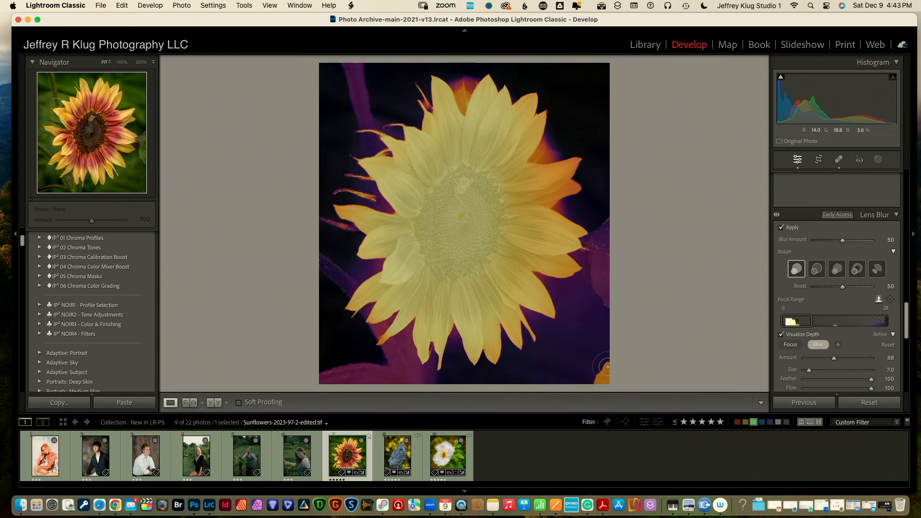
pyautogui.moveTo(602, 360); pyautogui.dragTo(602, 380)
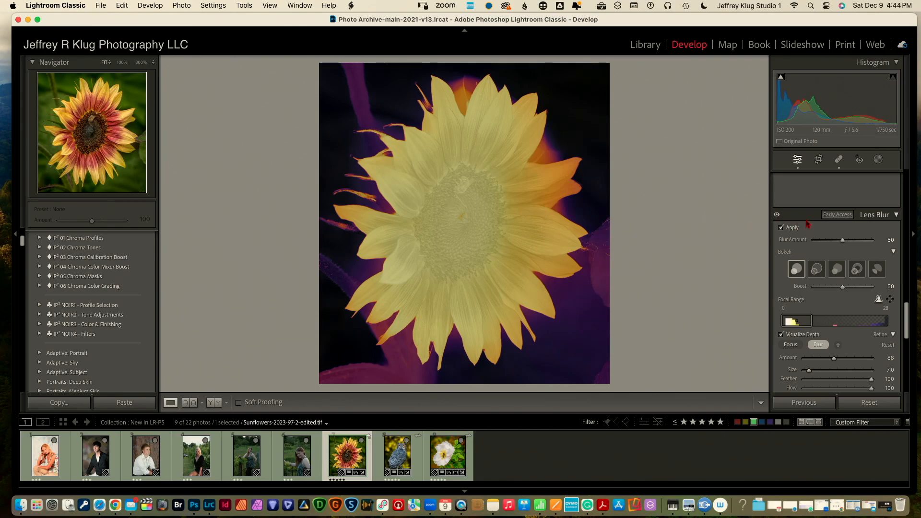
pyautogui.moveTo(843, 242); pyautogui.dragTo(864, 245)
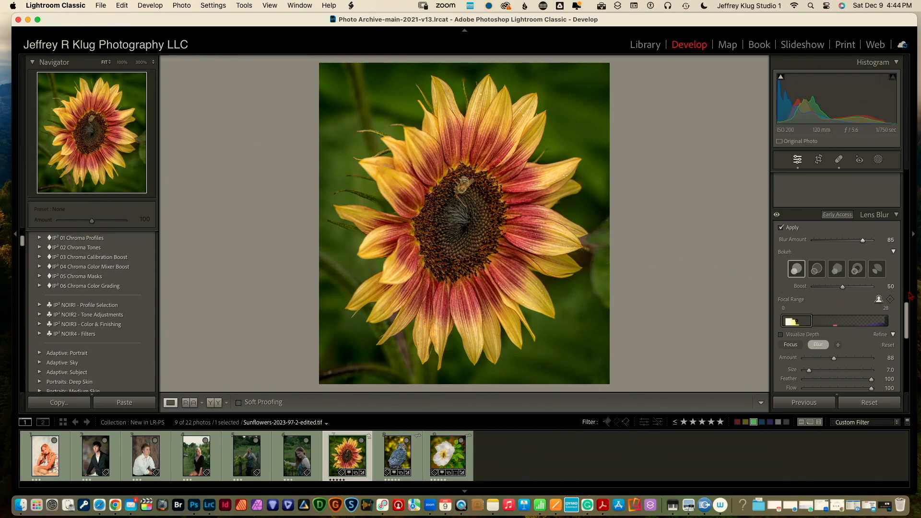
# Give the sunflower a −56 post-crop vignette, then open the great horned owl photo
pyautogui.moveTo(907, 324); pyautogui.dragTo(914, 356)
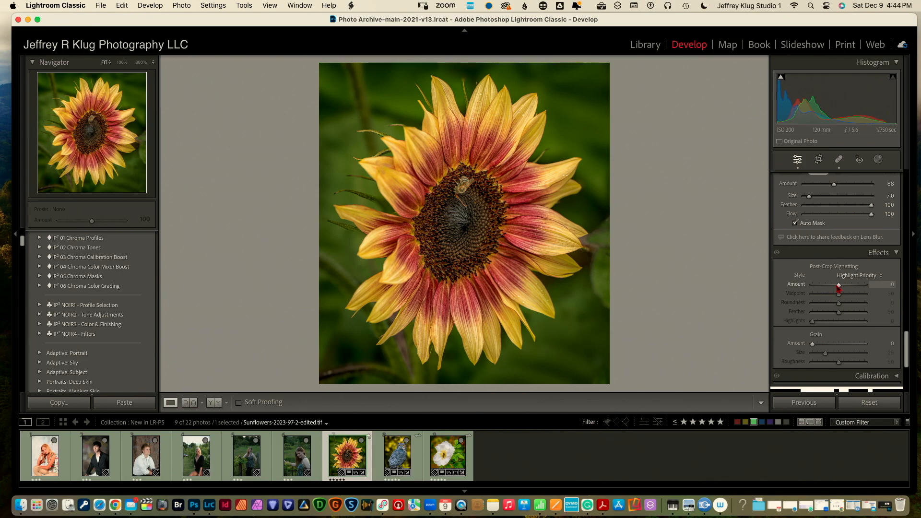
pyautogui.moveTo(840, 286); pyautogui.dragTo(827, 289)
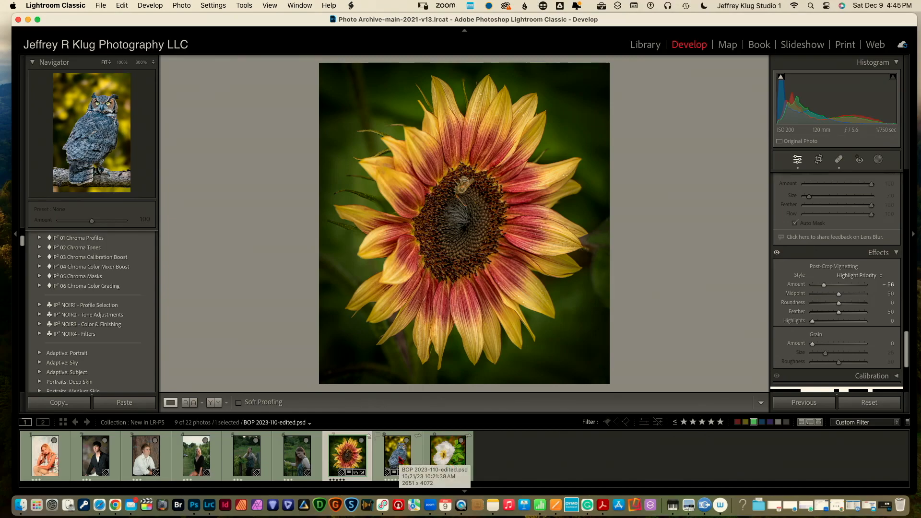
pyautogui.click(398, 458)
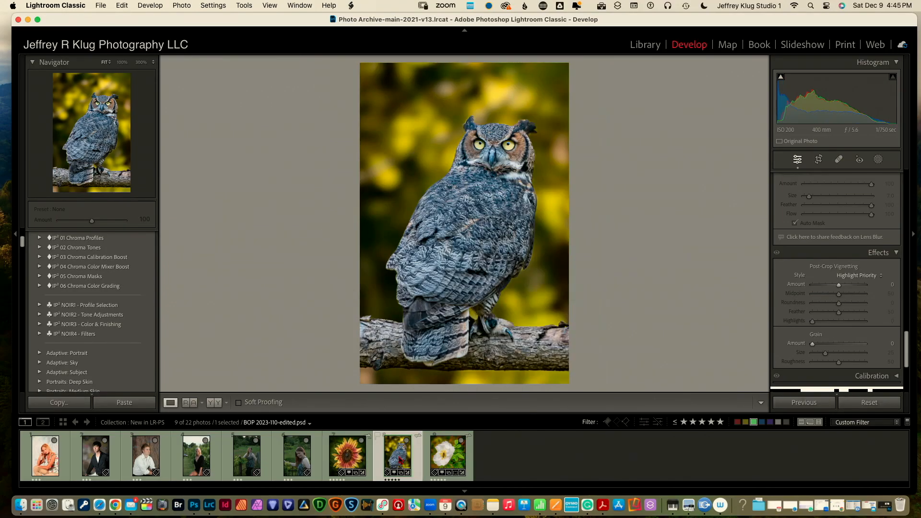
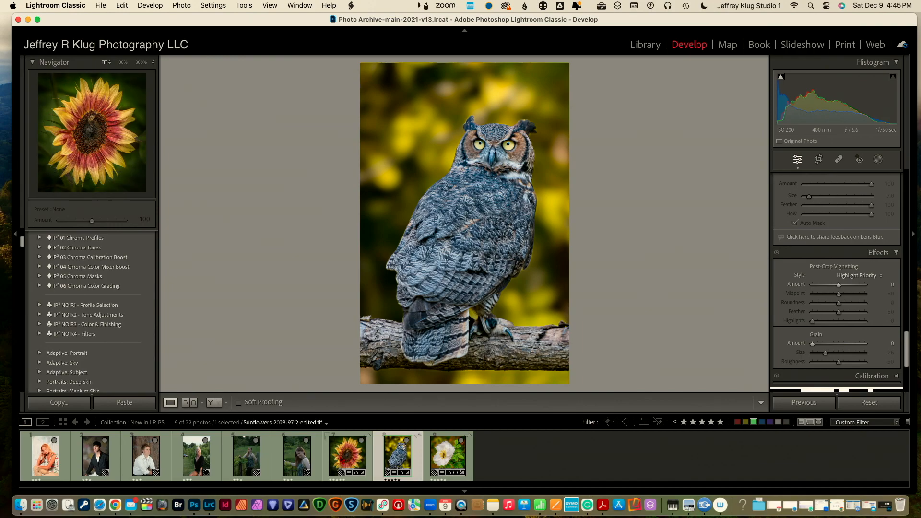
# Load the seated white-shirt portrait from the filmstrip into Develop, ready to crop
pyautogui.click(146, 464)
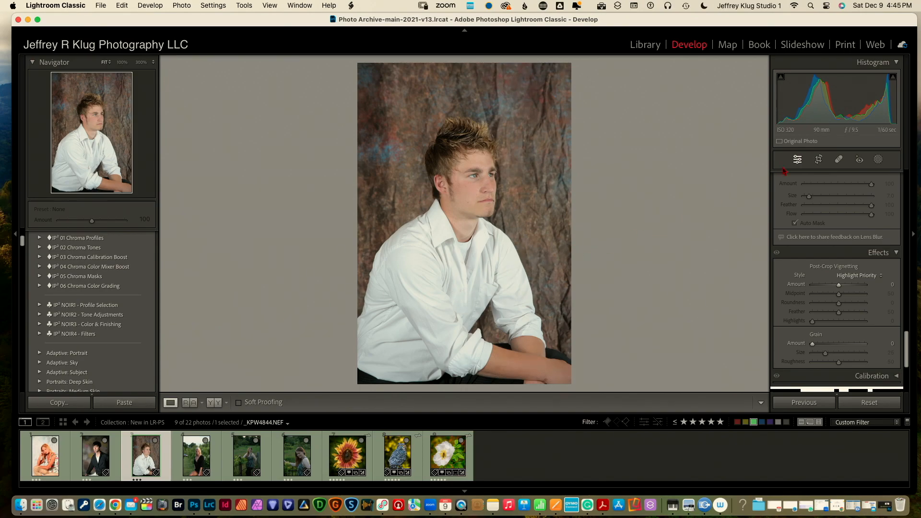
pyautogui.click(818, 160)
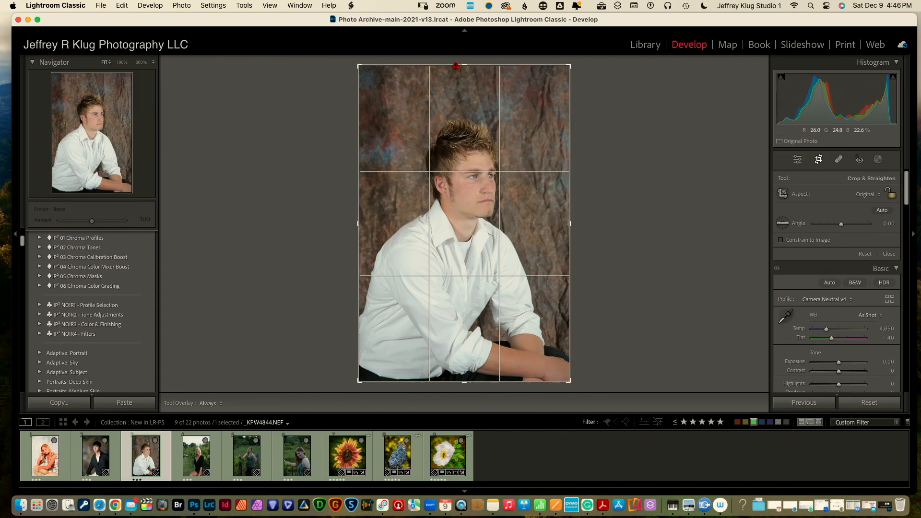
# Crop in from all four sides to frame the face from hairline to just below the collar
pyautogui.moveTo(464, 65); pyautogui.dragTo(470, 86)
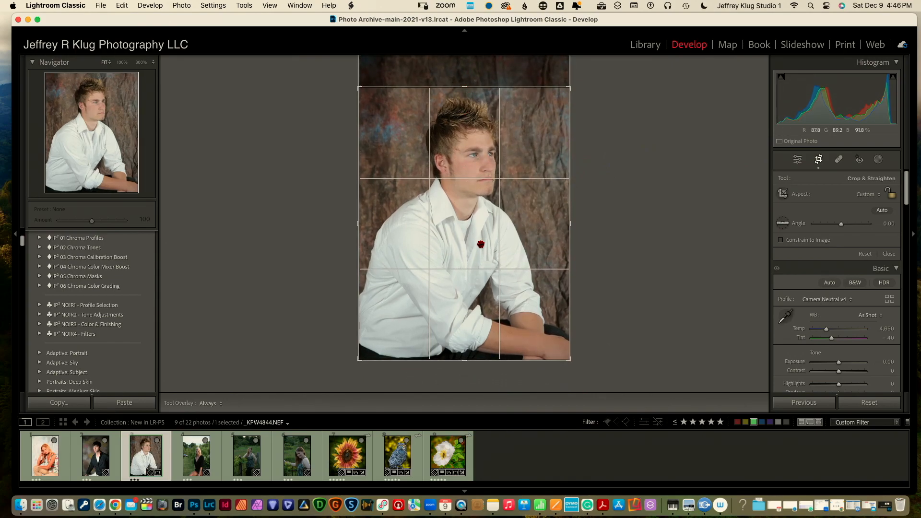
pyautogui.moveTo(464, 362); pyautogui.dragTo(468, 288)
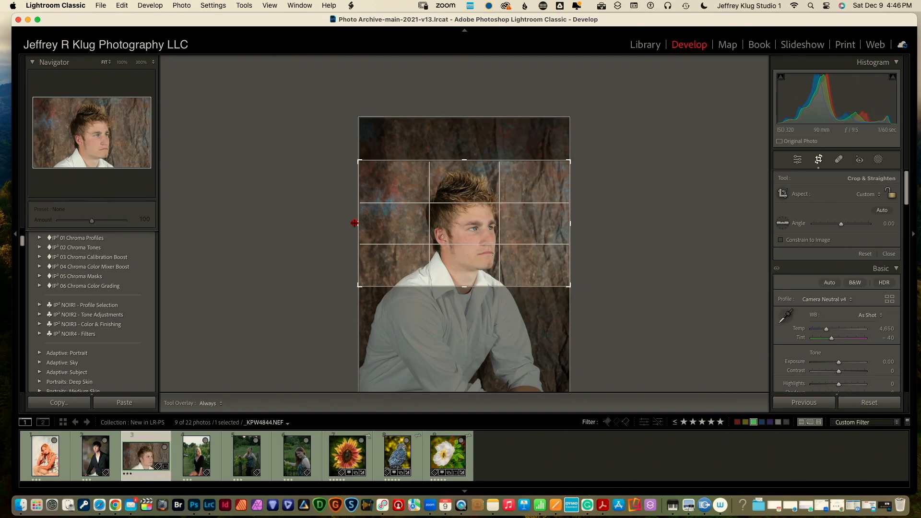
pyautogui.moveTo(355, 223); pyautogui.dragTo(387, 223)
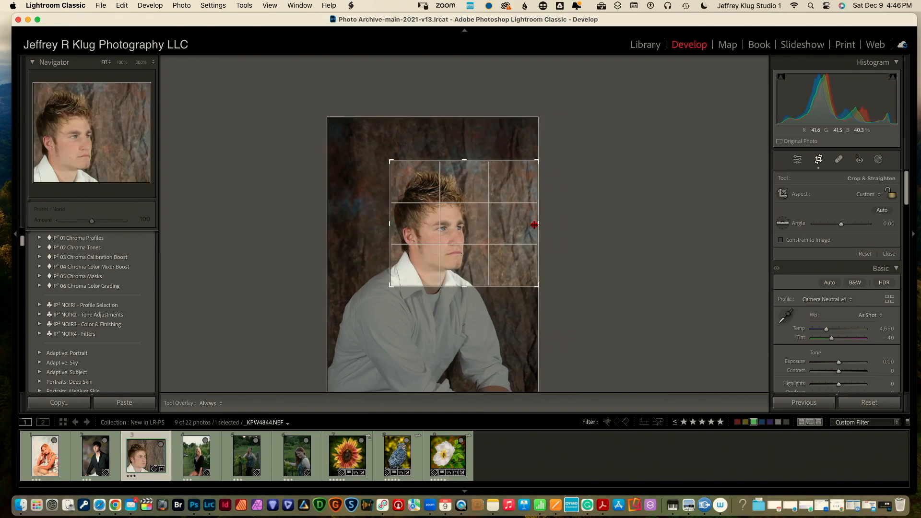
pyautogui.moveTo(537, 224); pyautogui.dragTo(510, 227)
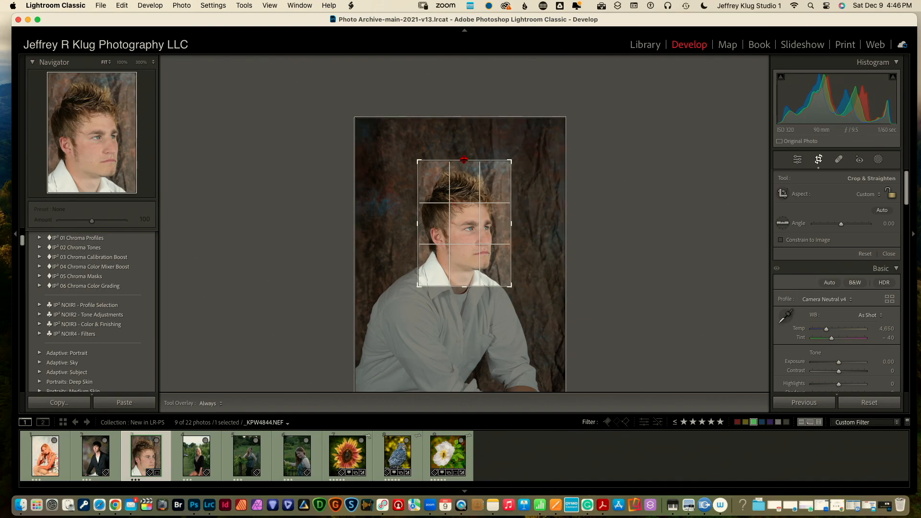
pyautogui.moveTo(464, 160); pyautogui.dragTo(463, 167)
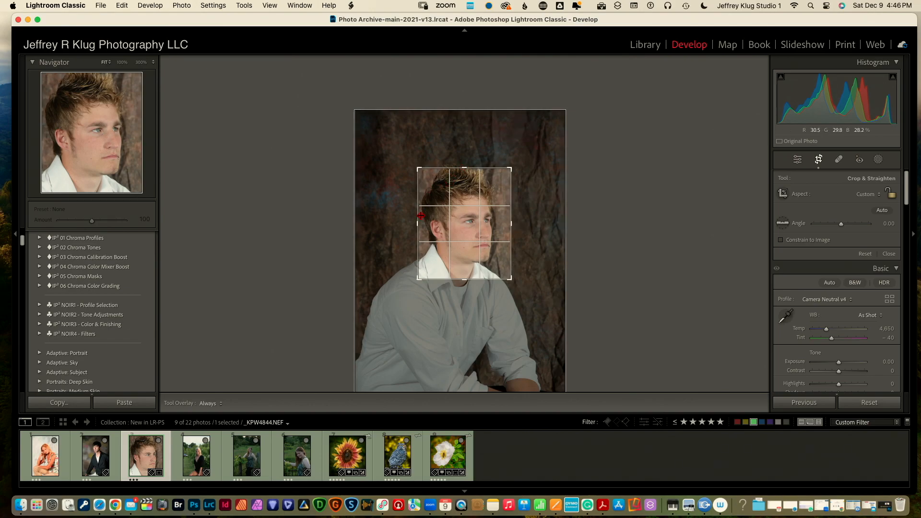
pyautogui.moveTo(417, 224); pyautogui.dragTo(422, 224)
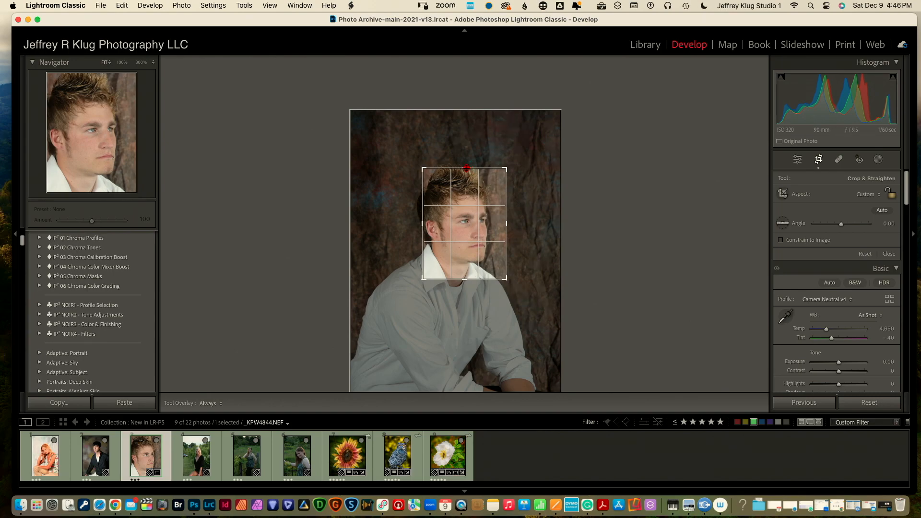
pyautogui.moveTo(466, 169); pyautogui.dragTo(466, 172)
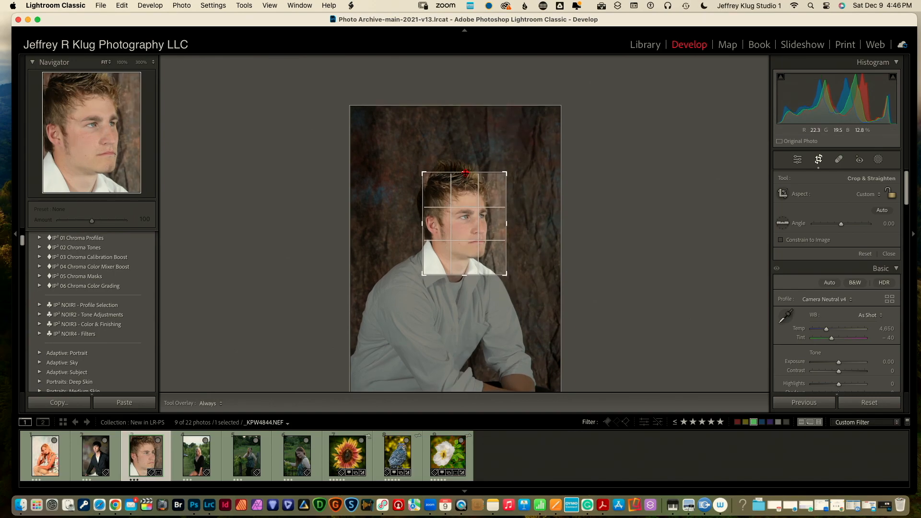
pyautogui.moveTo(466, 275); pyautogui.dragTo(467, 270)
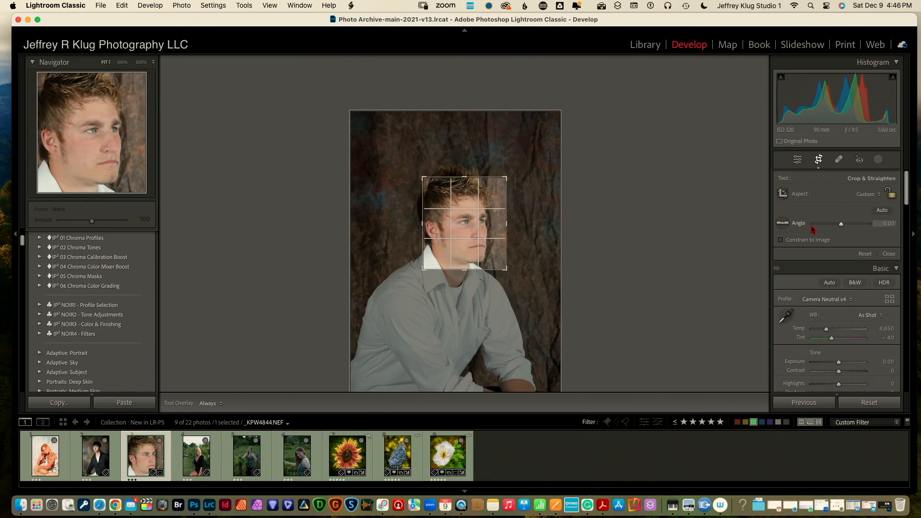
pyautogui.click(819, 161)
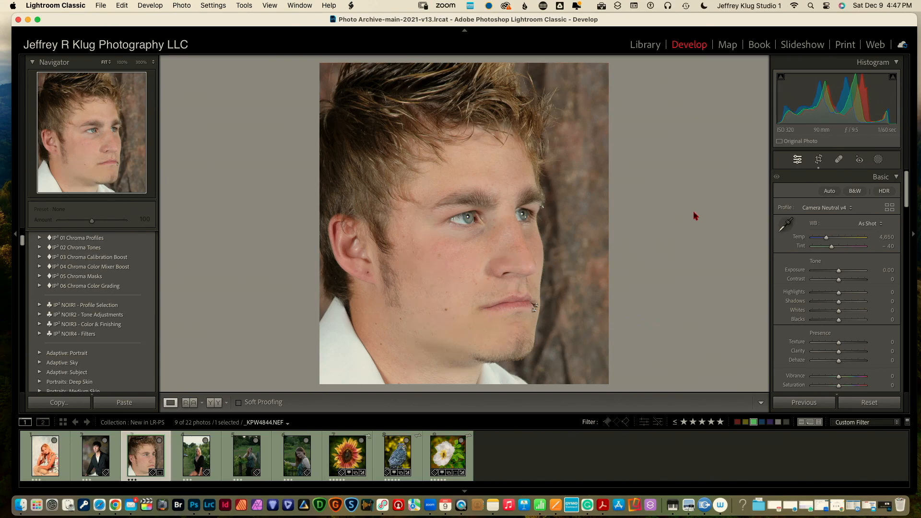
# Ease the crop out slightly at the top, left and bottom to show more hair and collar
pyautogui.click(819, 160)
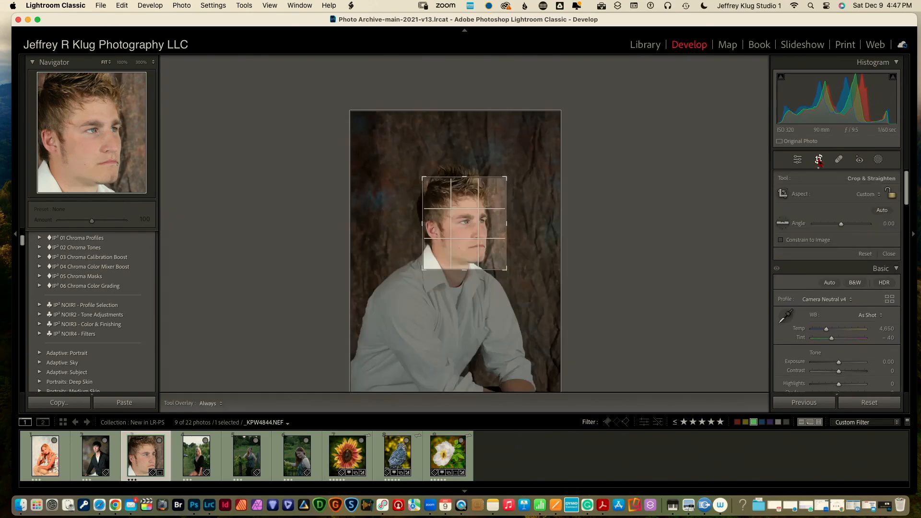
pyautogui.click(463, 177)
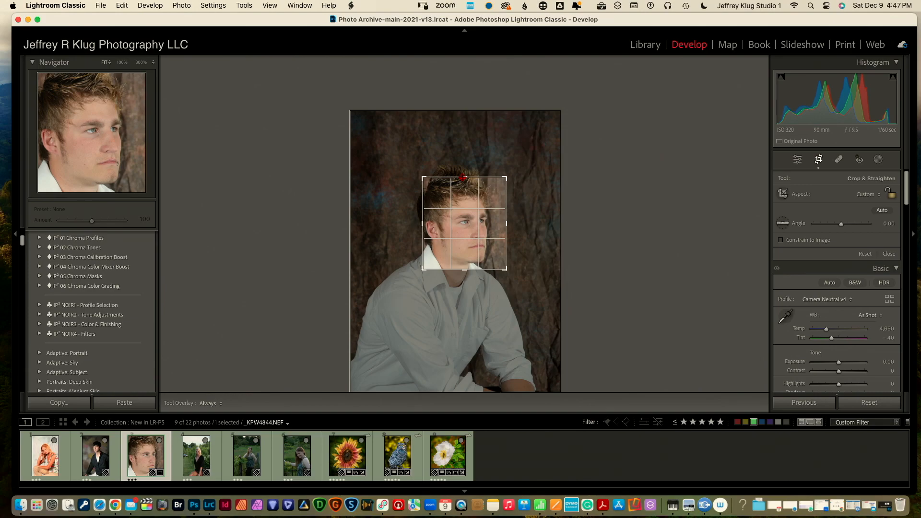
pyautogui.moveTo(463, 177); pyautogui.dragTo(463, 162)
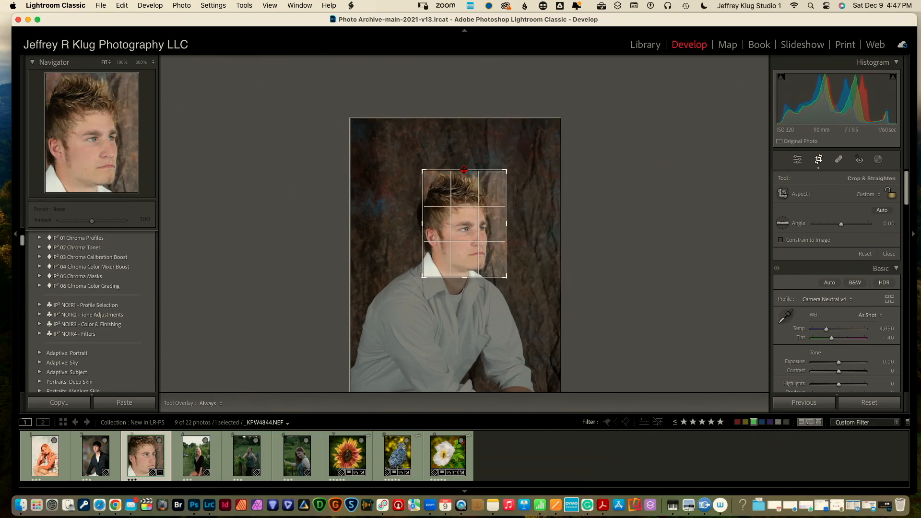
pyautogui.click(421, 224)
pyautogui.moveTo(421, 224); pyautogui.dragTo(417, 225)
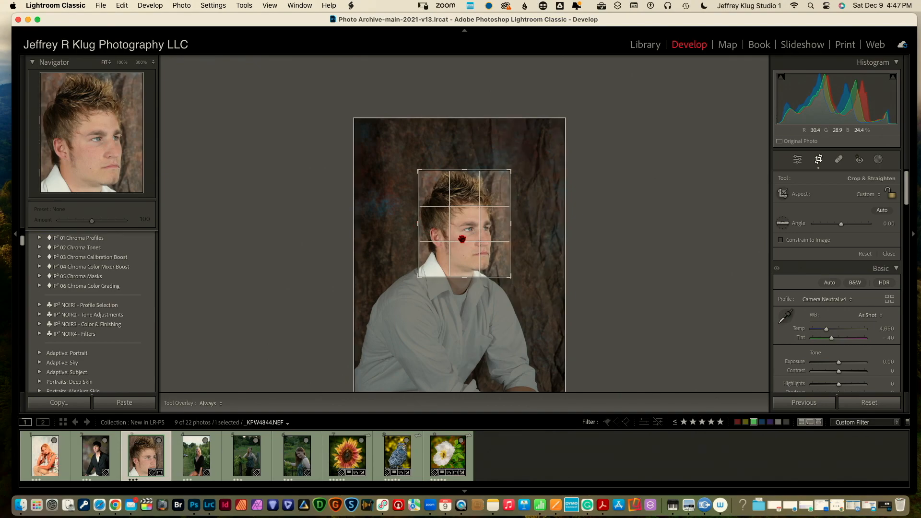
pyautogui.moveTo(464, 278); pyautogui.dragTo(466, 286)
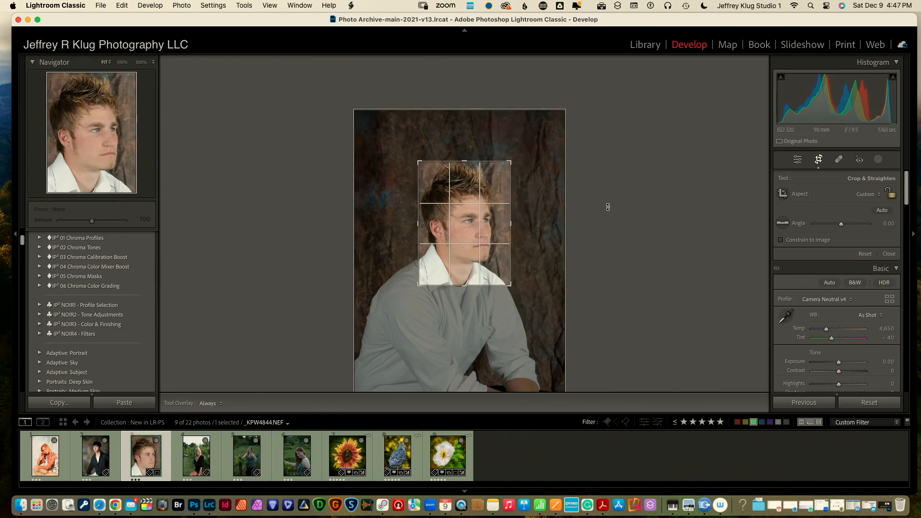
pyautogui.click(817, 163)
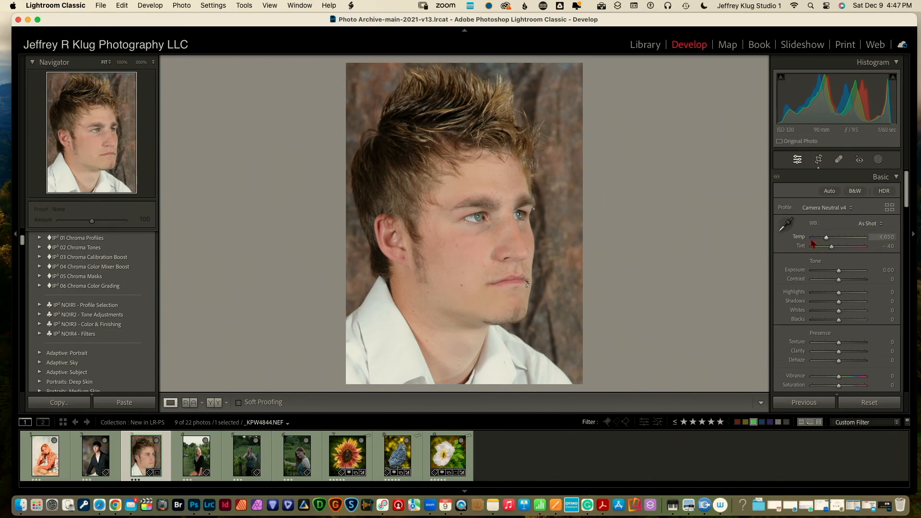
# Set Temp 5,471, Whites +32, Blacks −32, Texture +20, Clarity +9, Dehaze +13, and enable Lens Blur
pyautogui.moveTo(827, 239); pyautogui.dragTo(831, 240)
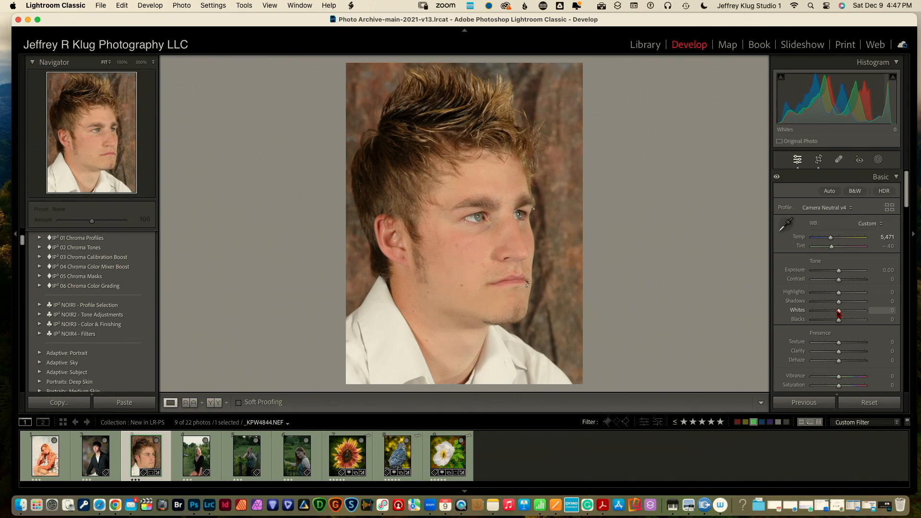
pyautogui.moveTo(839, 312); pyautogui.dragTo(831, 319)
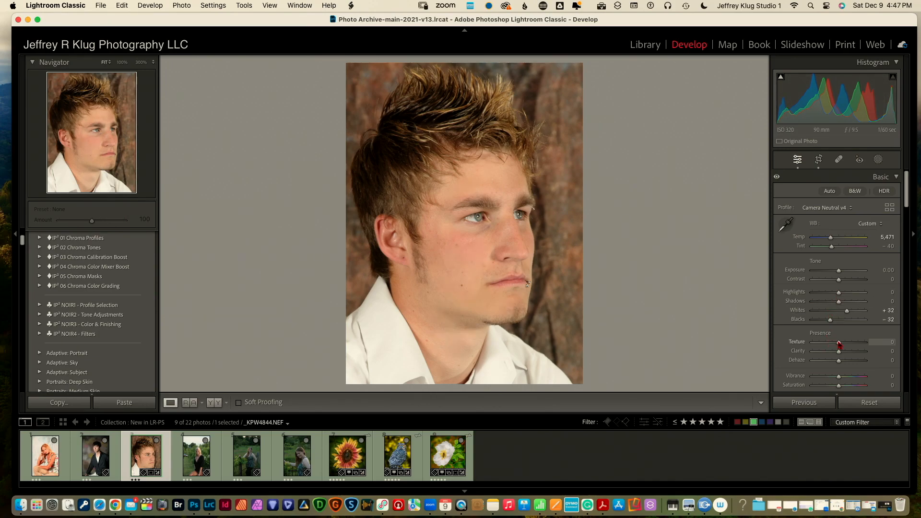
pyautogui.moveTo(839, 343); pyautogui.dragTo(843, 364)
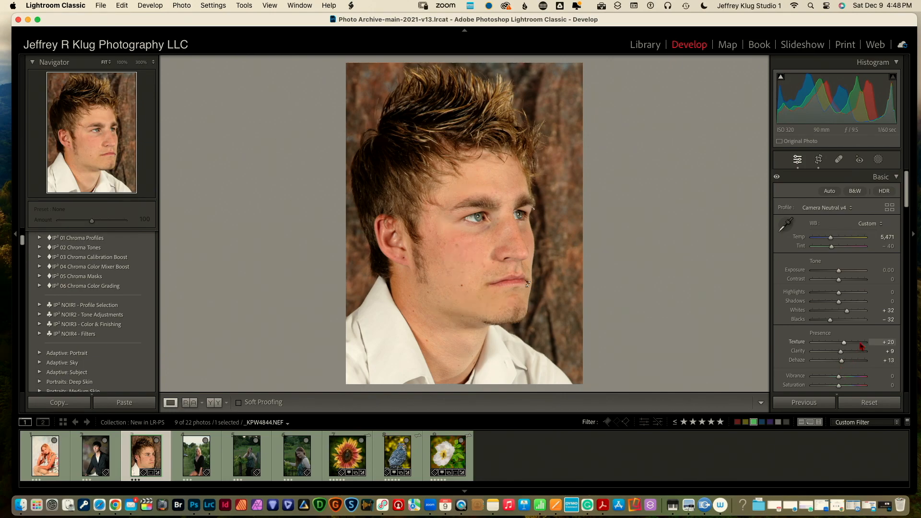
pyautogui.moveTo(906, 205); pyautogui.dragTo(890, 337)
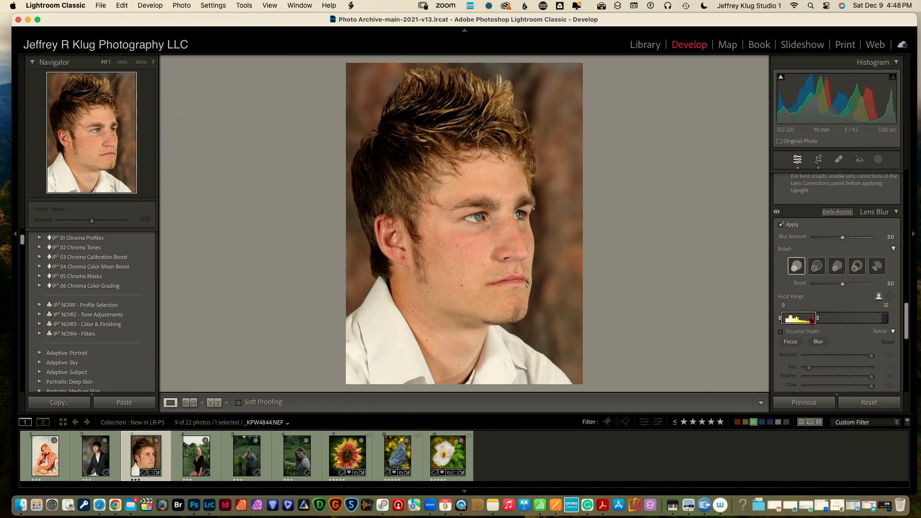
# Narrow the Lens Blur focal range and raise Blur Amount to 100
pyautogui.moveTo(818, 321); pyautogui.dragTo(815, 320)
pyautogui.moveTo(843, 237); pyautogui.dragTo(873, 236)
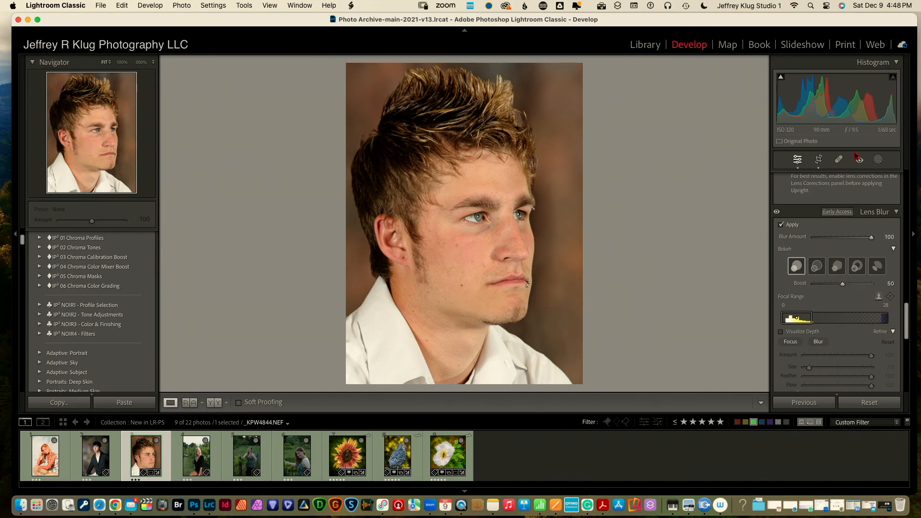
pyautogui.click(879, 160)
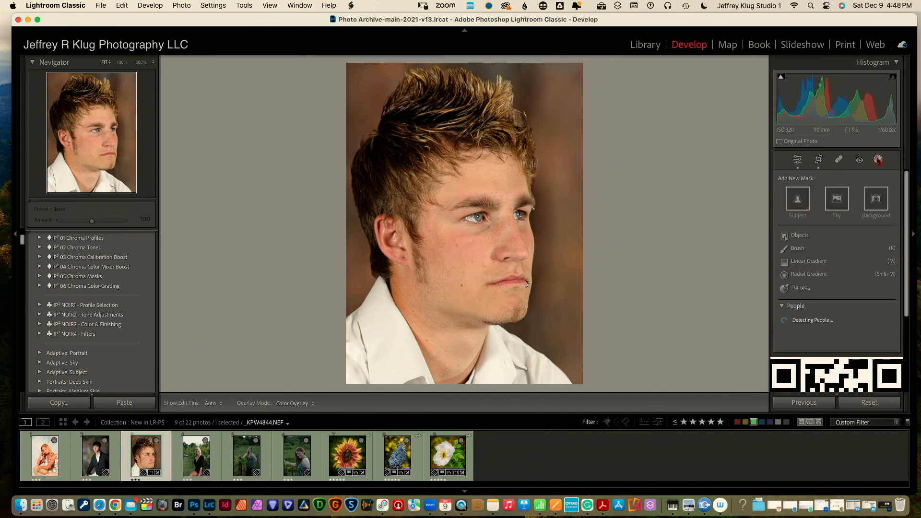
# Add a Background mask with Exposure −0.24 and Temp −72 for a cooler blue-grey backdrop
pyautogui.click(875, 202)
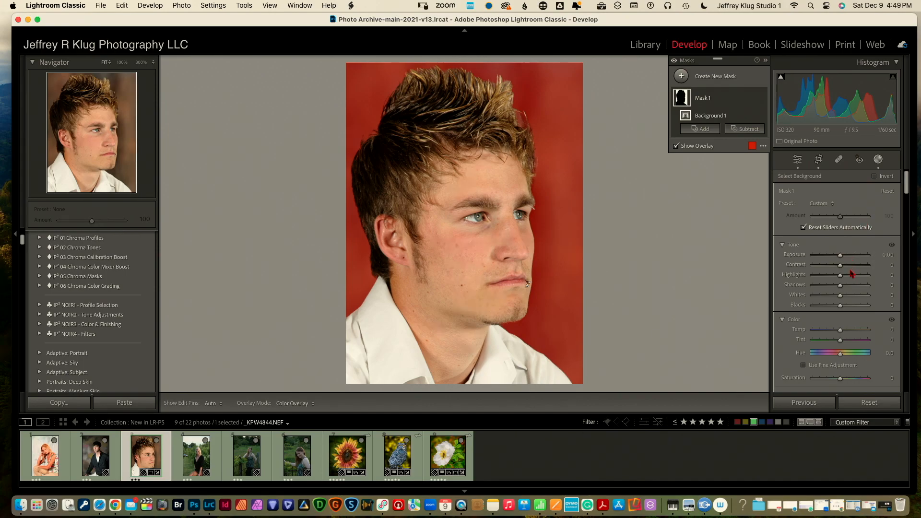
pyautogui.moveTo(840, 256); pyautogui.dragTo(836, 258)
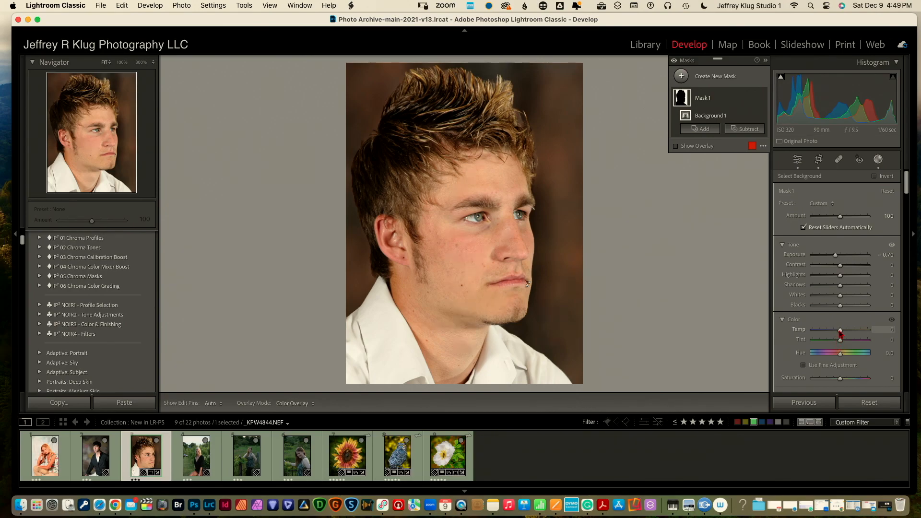
pyautogui.moveTo(840, 330); pyautogui.dragTo(821, 332)
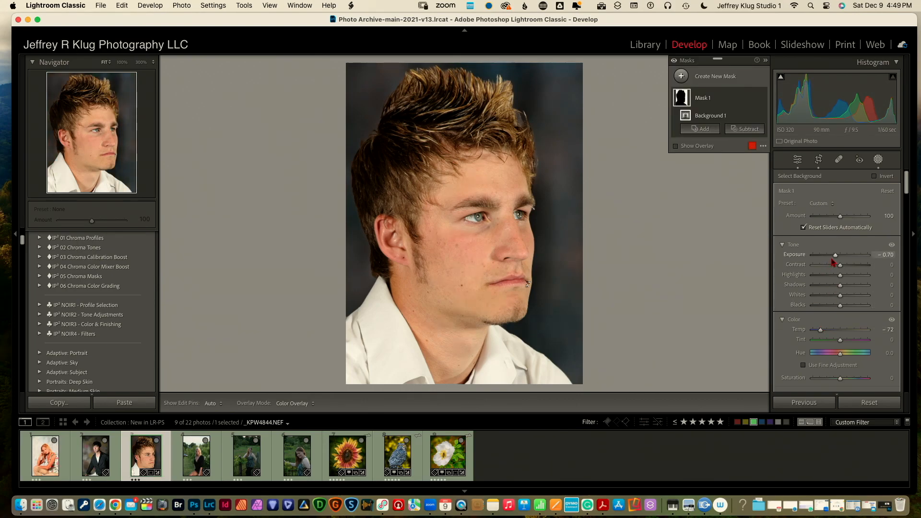
pyautogui.moveTo(835, 258); pyautogui.dragTo(838, 258)
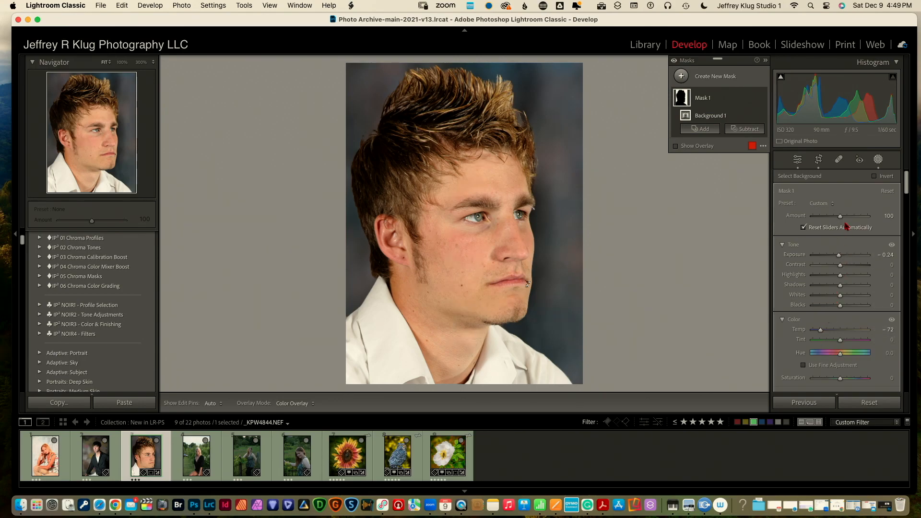
pyautogui.click(879, 161)
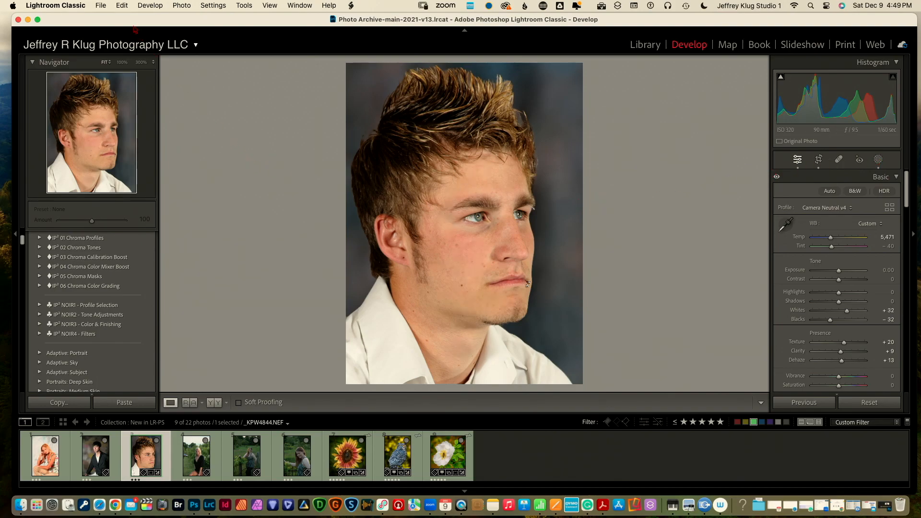
pyautogui.click(180, 5)
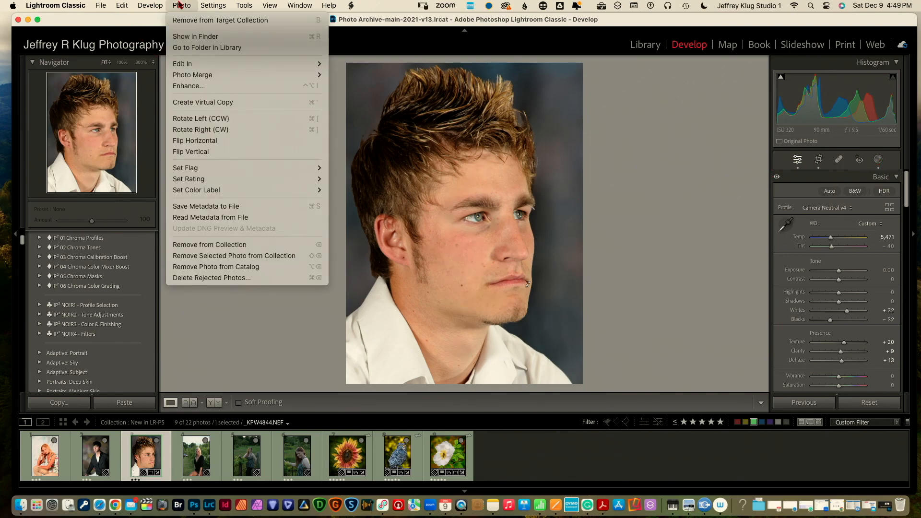
# Create a virtual copy (Copy 1) of the colour portrait
pyautogui.click(186, 102)
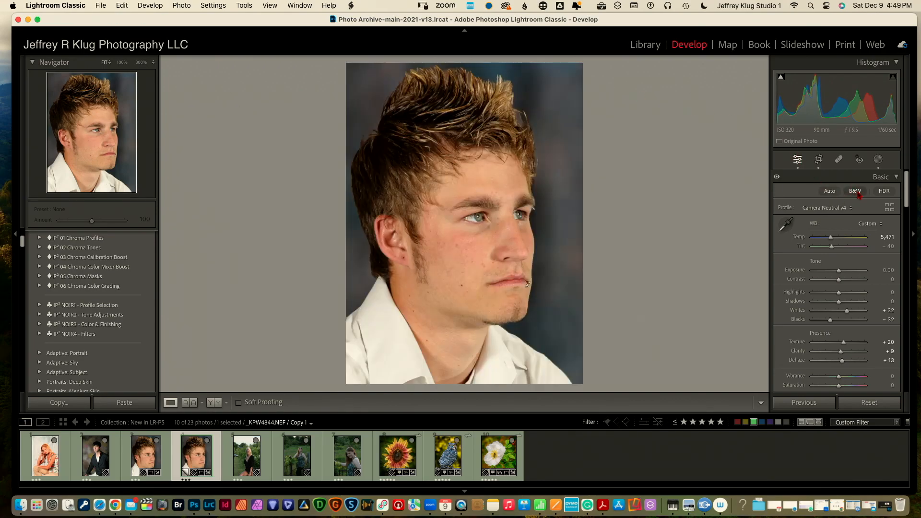
pyautogui.click(890, 208)
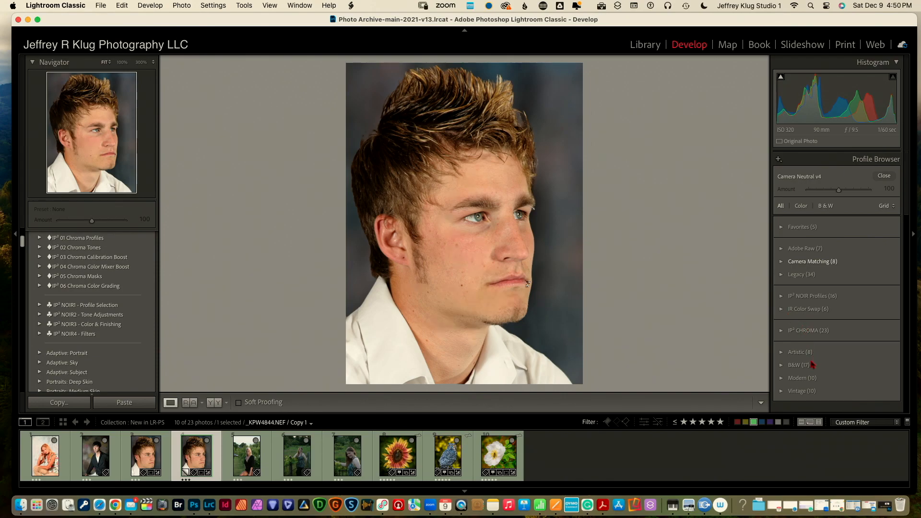
# Apply the B&W Blue Filter v2 profile at Amount 100 to the virtual copy
pyautogui.click(783, 366)
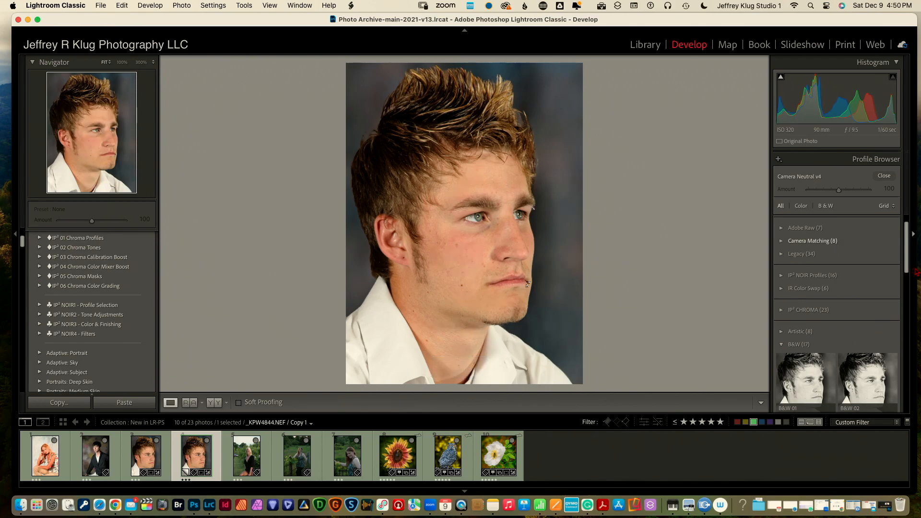
pyautogui.moveTo(908, 267); pyautogui.dragTo(892, 352)
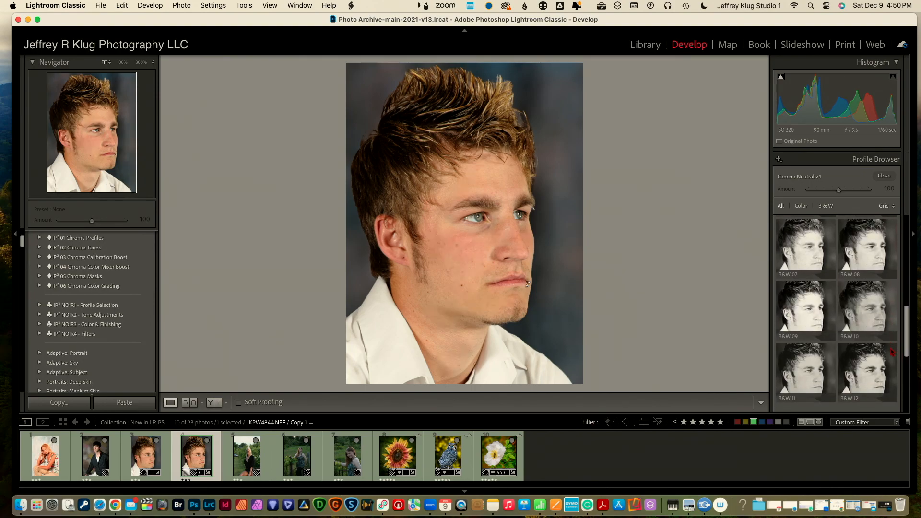
pyautogui.moveTo(869, 317)
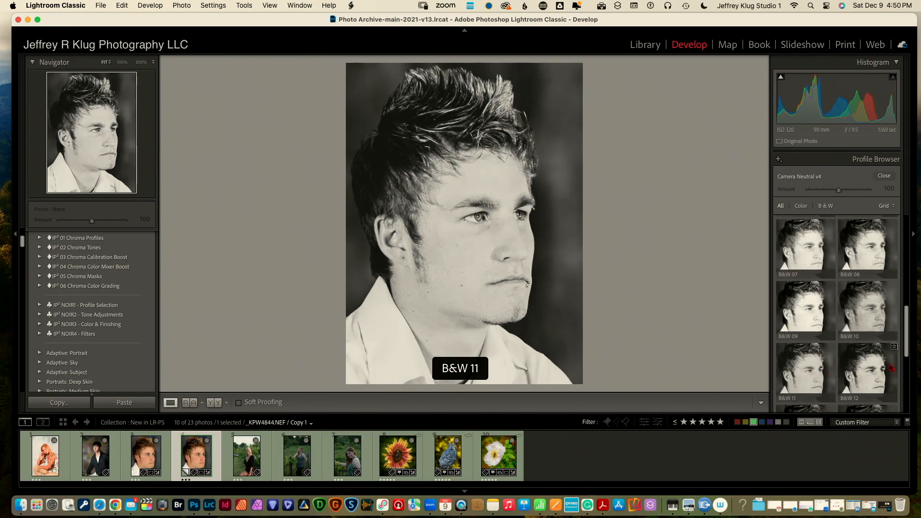
pyautogui.moveTo(907, 352); pyautogui.dragTo(907, 321)
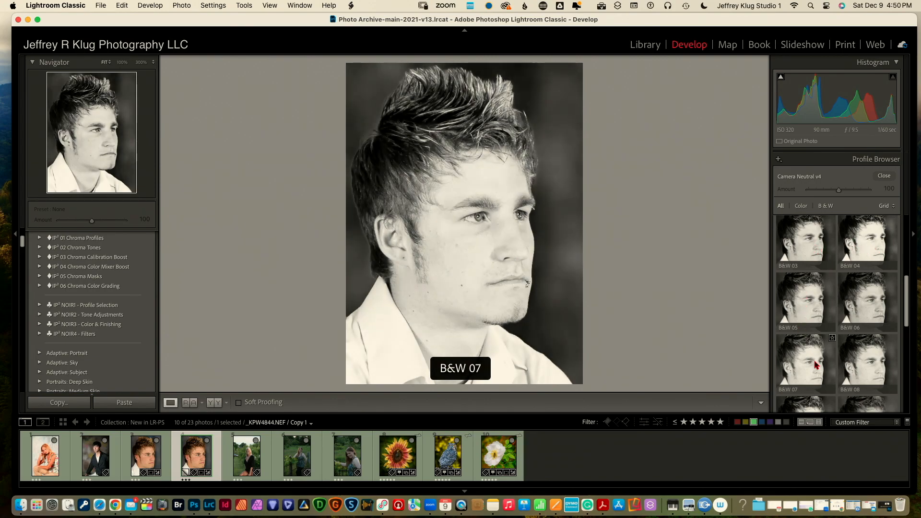
pyautogui.moveTo(905, 315); pyautogui.dragTo(887, 406)
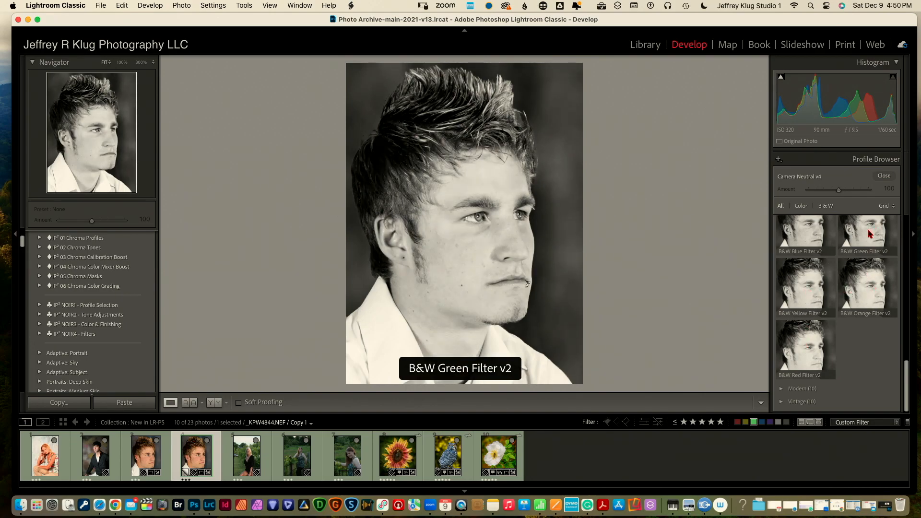
pyautogui.click(811, 236)
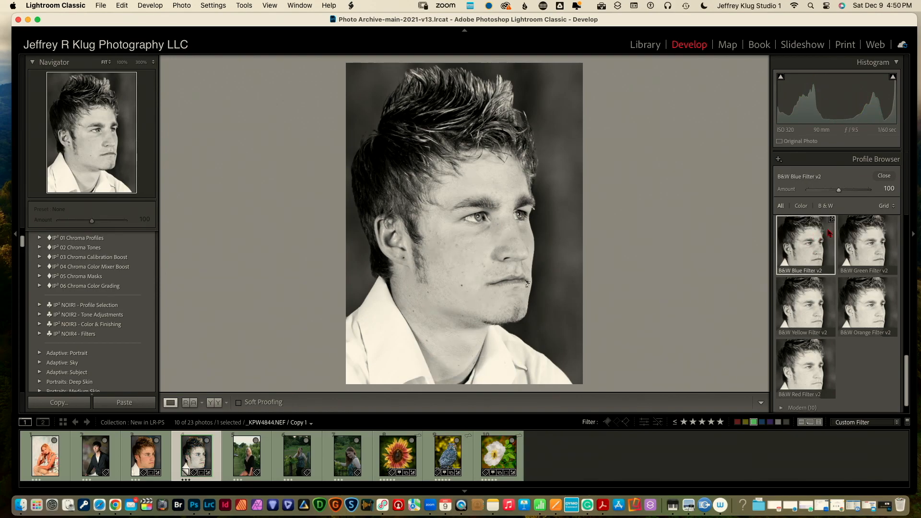
pyautogui.click(885, 176)
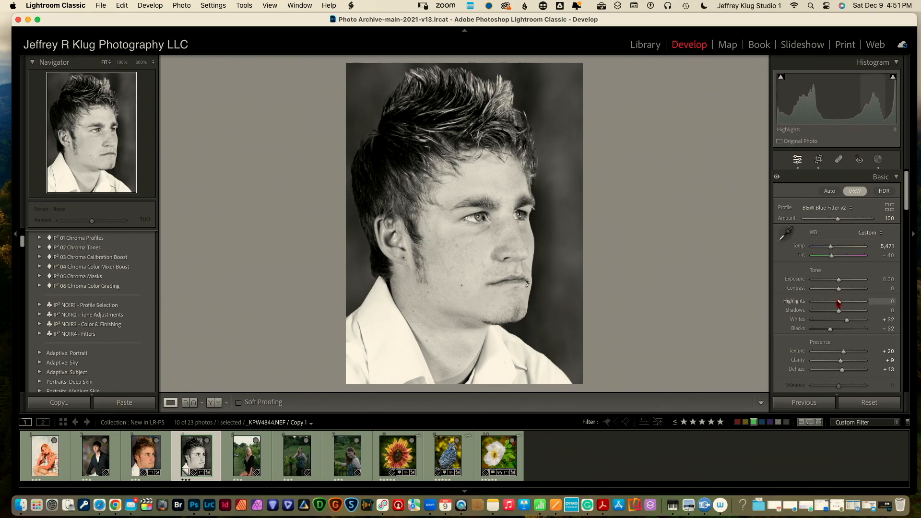
# Set Highlights −80, Shadows +24, Whites +11, Clarity −31 and Texture +29 on the B&W copy
pyautogui.moveTo(837, 303); pyautogui.dragTo(818, 303)
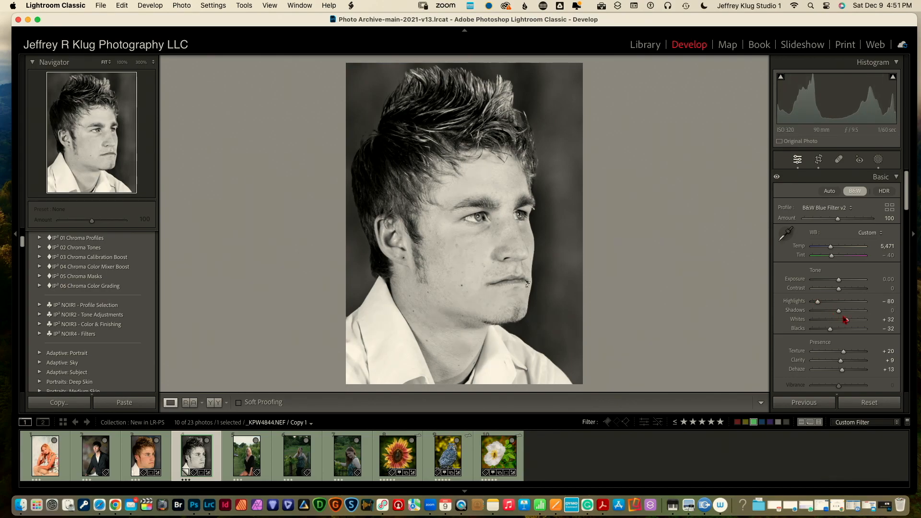
pyautogui.moveTo(847, 321); pyautogui.dragTo(846, 312)
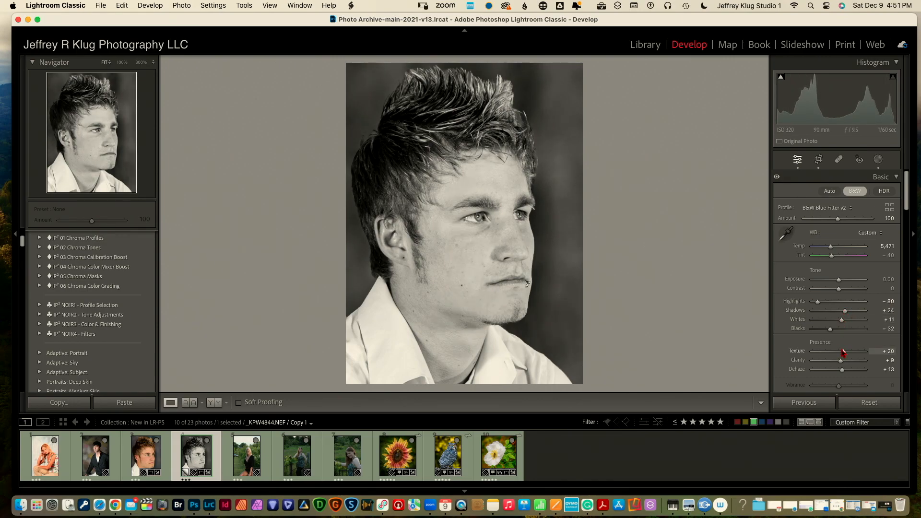
pyautogui.moveTo(842, 361); pyautogui.dragTo(835, 361)
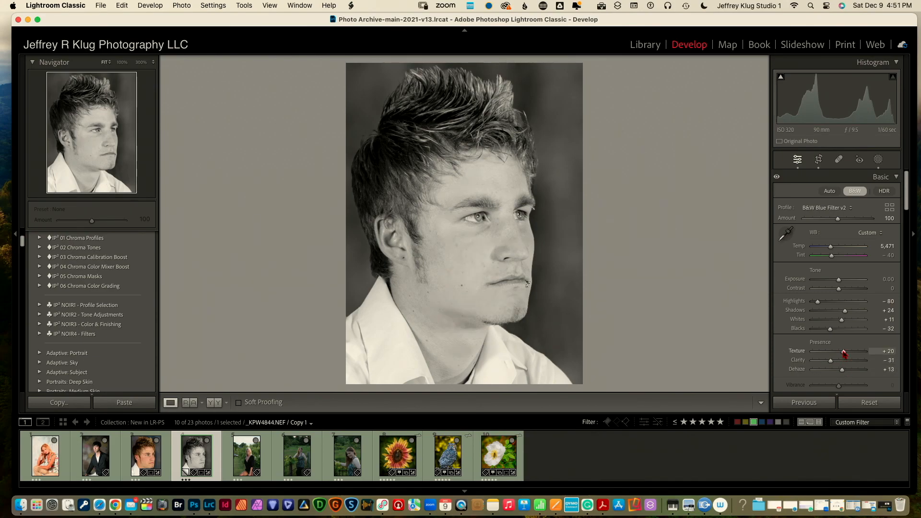
pyautogui.moveTo(844, 354)
pyautogui.mouseDown()
pyautogui.moveTo(834, 353)
pyautogui.moveTo(846, 353)
pyautogui.mouseUp()
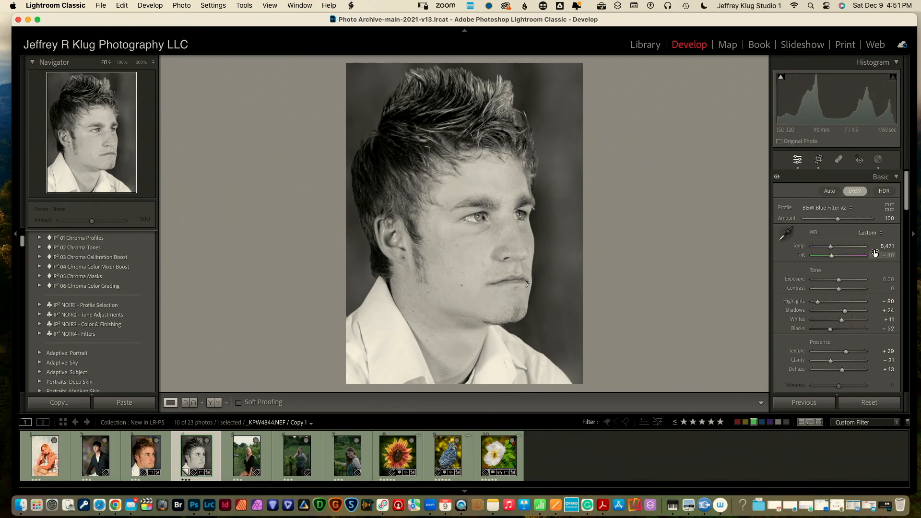
pyautogui.moveTo(906, 206); pyautogui.dragTo(908, 245)
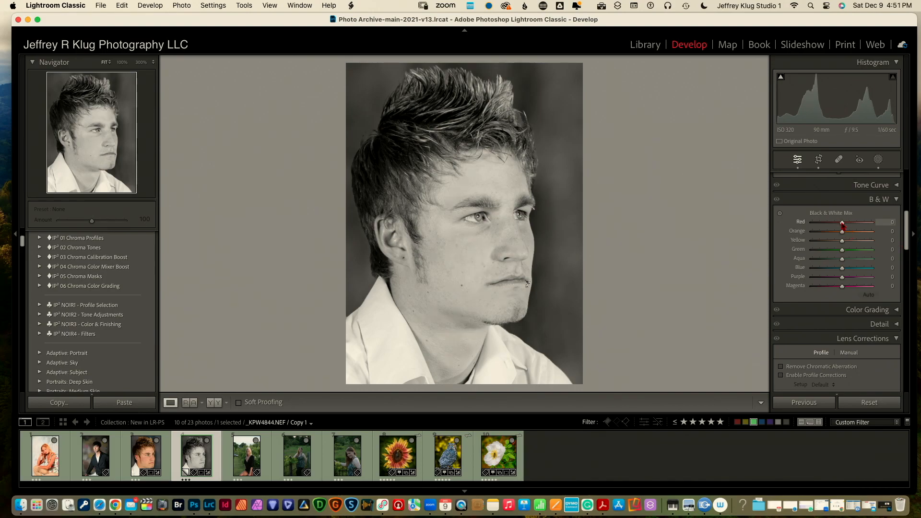
# Set B&W mix to Red −13, Orange −4, Yellow +7, Green +7, Aqua +2, Blue −78, Purple −72, Magenta +14
pyautogui.moveTo(843, 225)
pyautogui.mouseDown()
pyautogui.moveTo(861, 225)
pyautogui.moveTo(827, 226)
pyautogui.moveTo(838, 226)
pyautogui.mouseUp()
pyautogui.moveTo(842, 232)
pyautogui.mouseDown()
pyautogui.moveTo(861, 232)
pyautogui.moveTo(840, 235)
pyautogui.mouseUp()
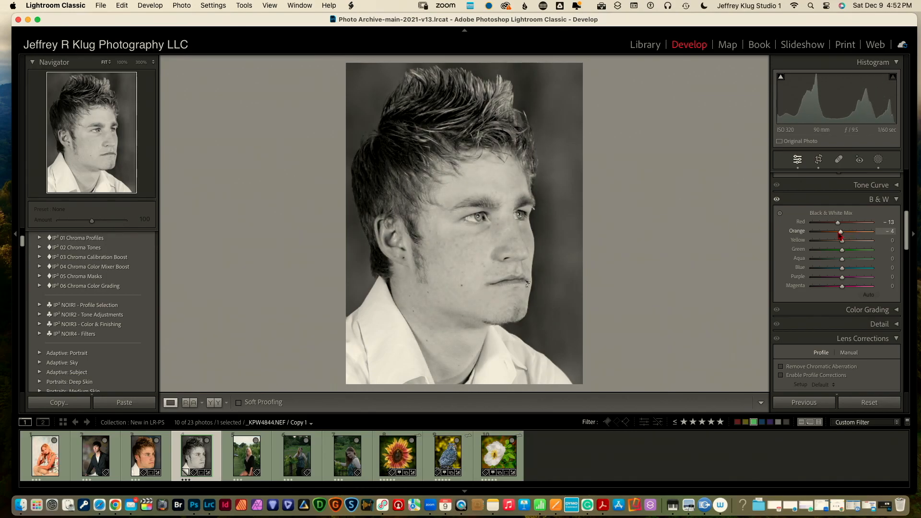
pyautogui.moveTo(844, 242); pyautogui.dragTo(844, 285)
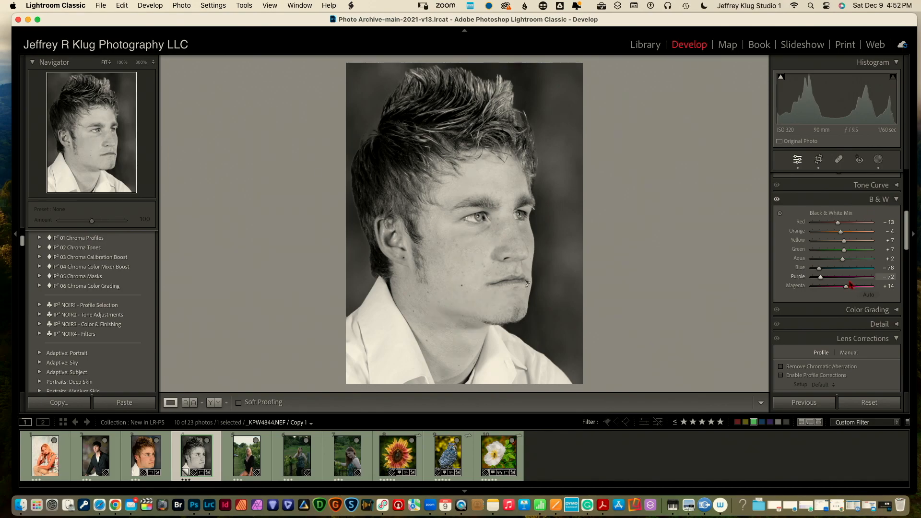
pyautogui.moveTo(910, 250); pyautogui.dragTo(914, 374)
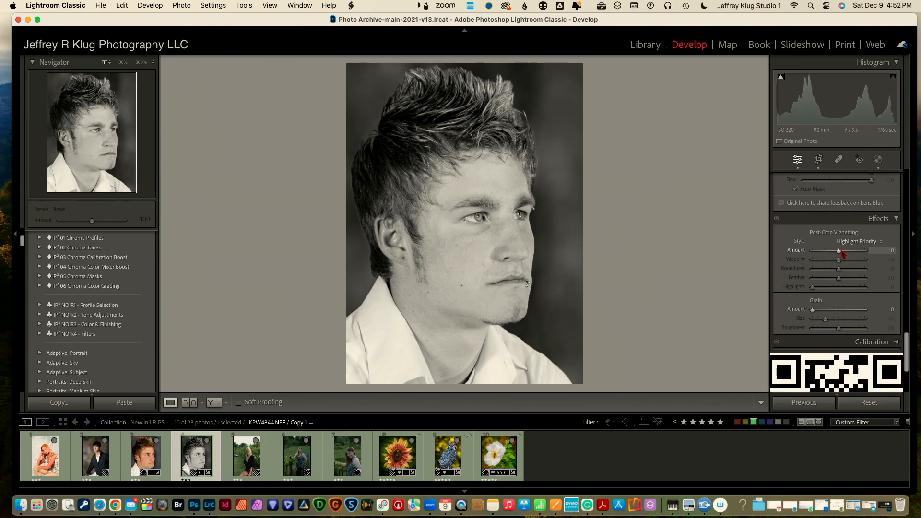
# Add a -45 post-crop vignette to darken the edges, then zoom to 100% to inspect the forehead
pyautogui.moveTo(842, 253); pyautogui.dragTo(831, 255)
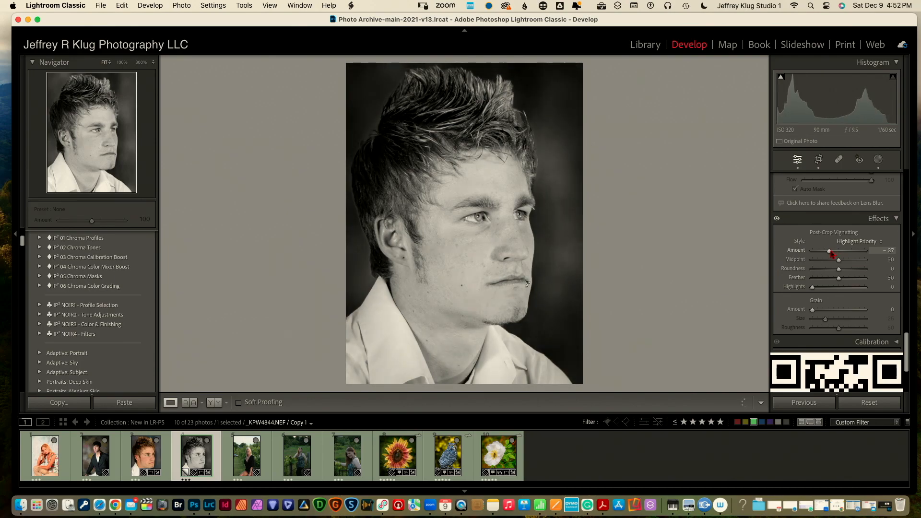
pyautogui.moveTo(831, 256); pyautogui.dragTo(830, 256)
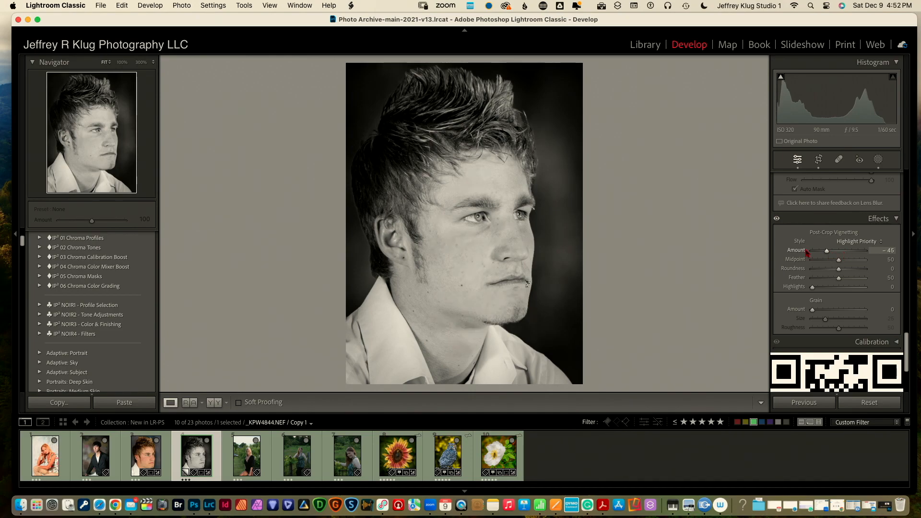
pyautogui.click(473, 193)
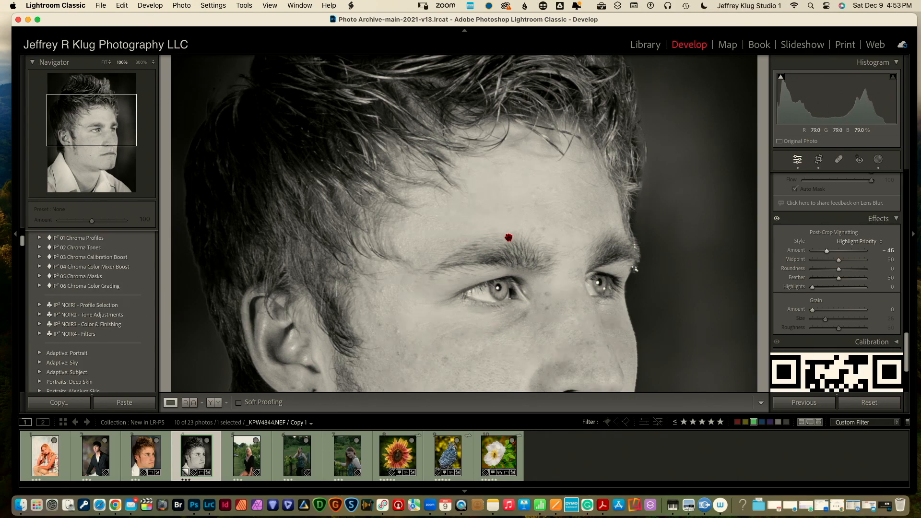
pyautogui.scroll(-5, 621, 238)
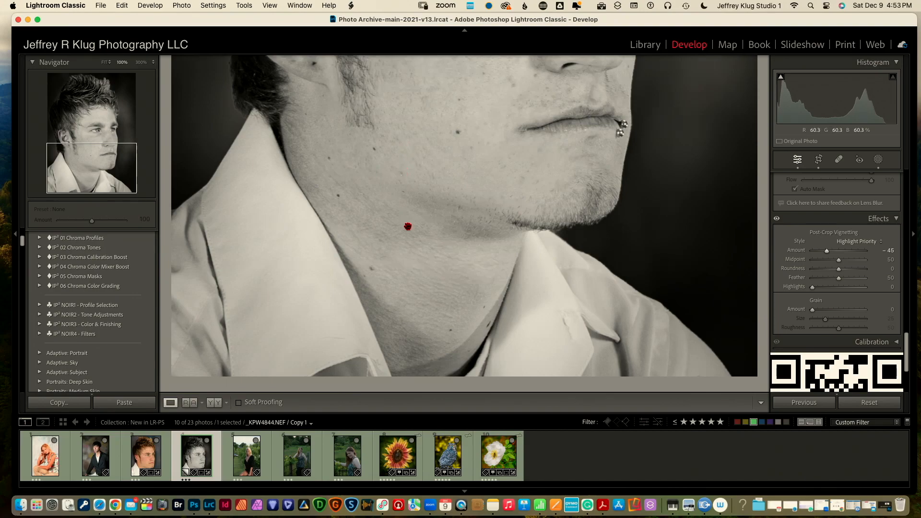
pyautogui.scroll(-5, 402, 270)
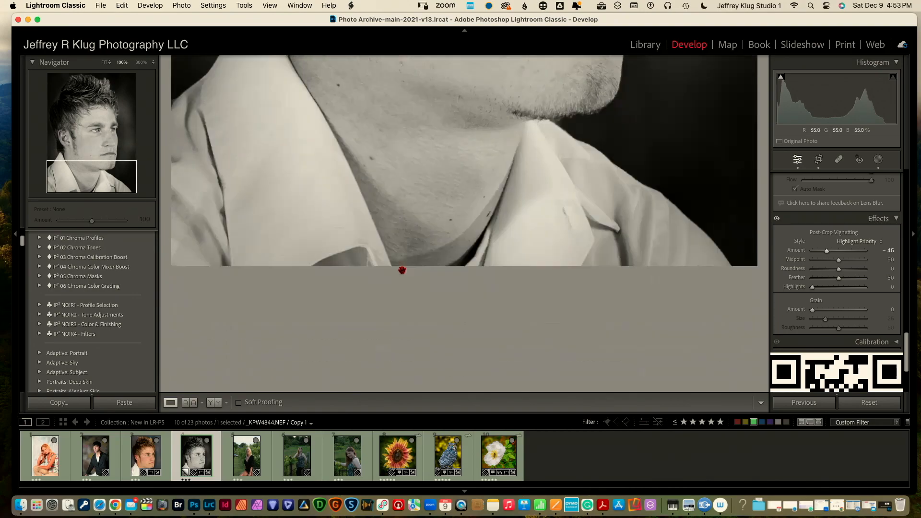
pyautogui.scroll(15, 402, 270)
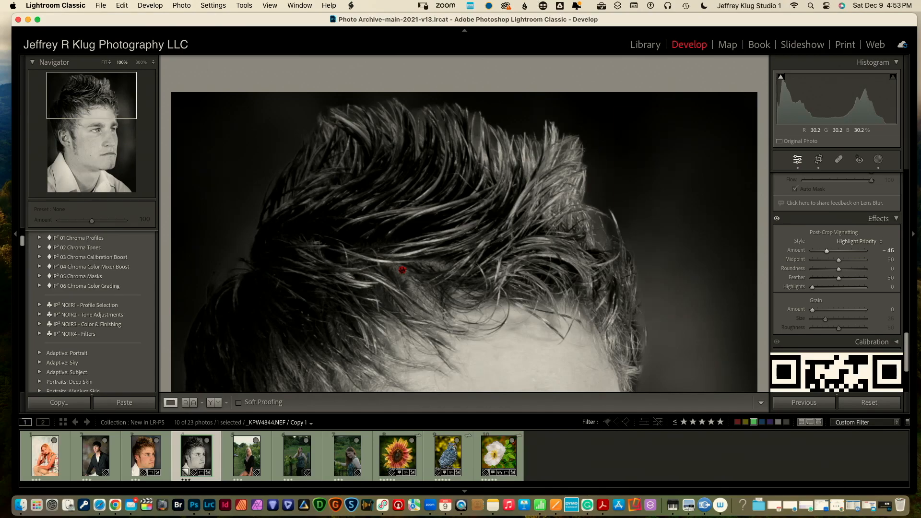
pyautogui.scroll(-9, 402, 270)
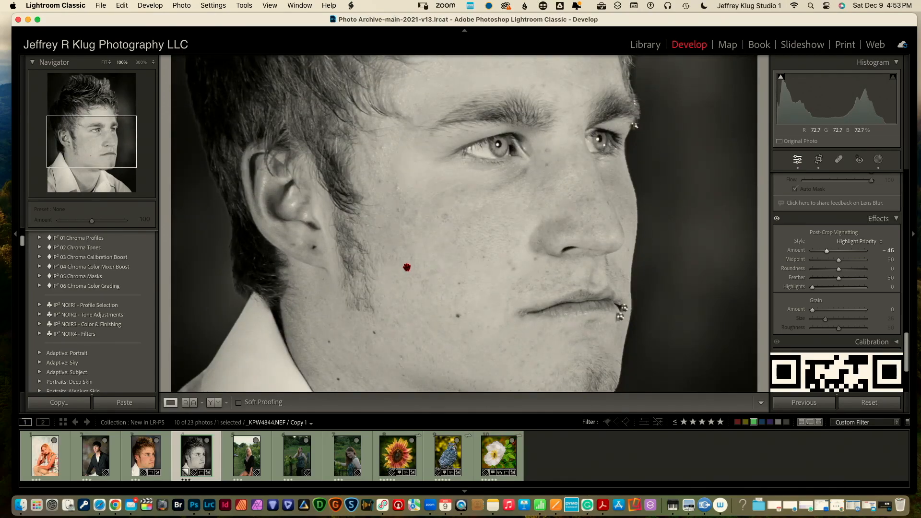
pyautogui.click(401, 226)
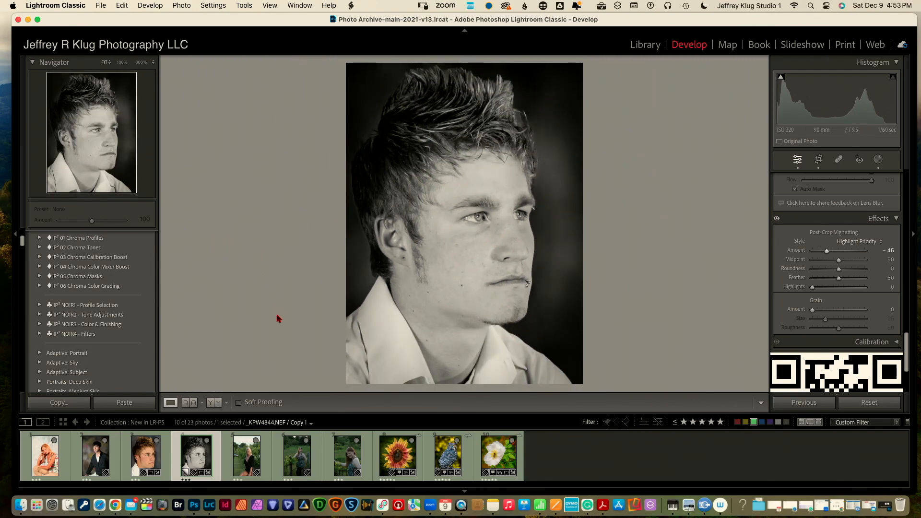
pyautogui.click(152, 461)
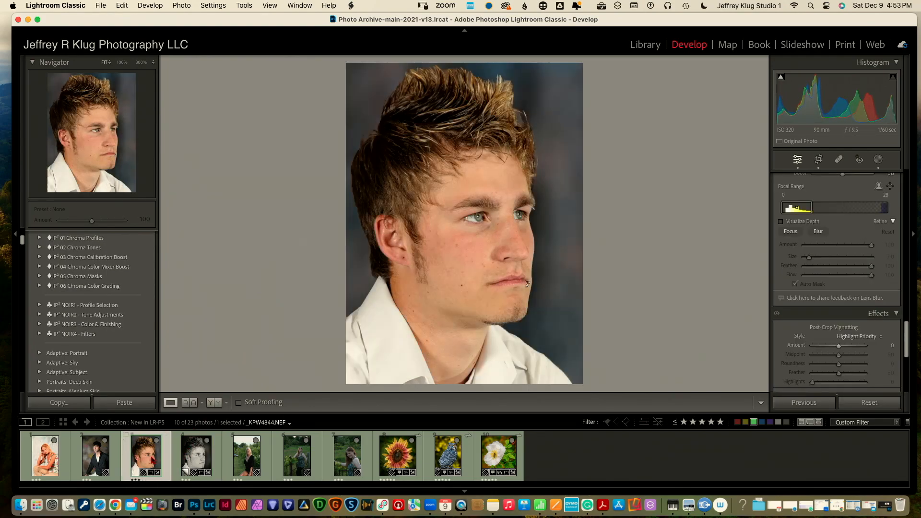
pyautogui.click(194, 460)
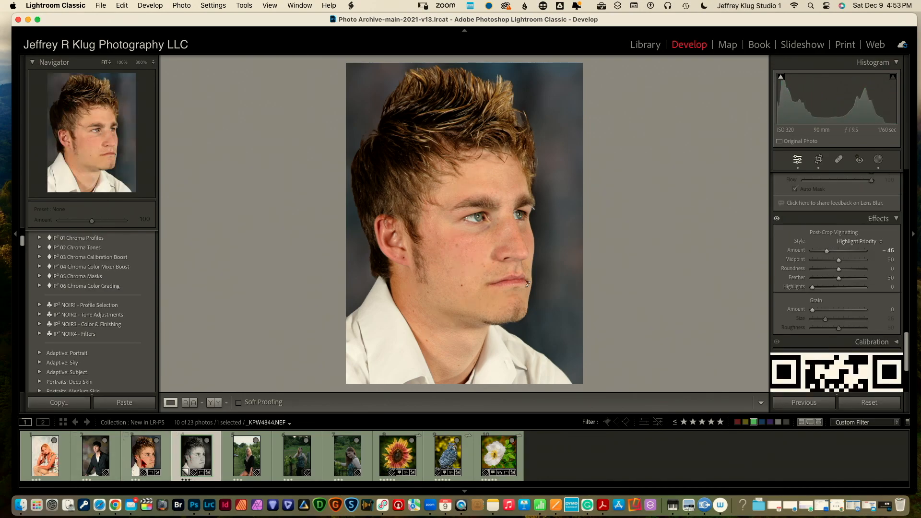
pyautogui.click(150, 461)
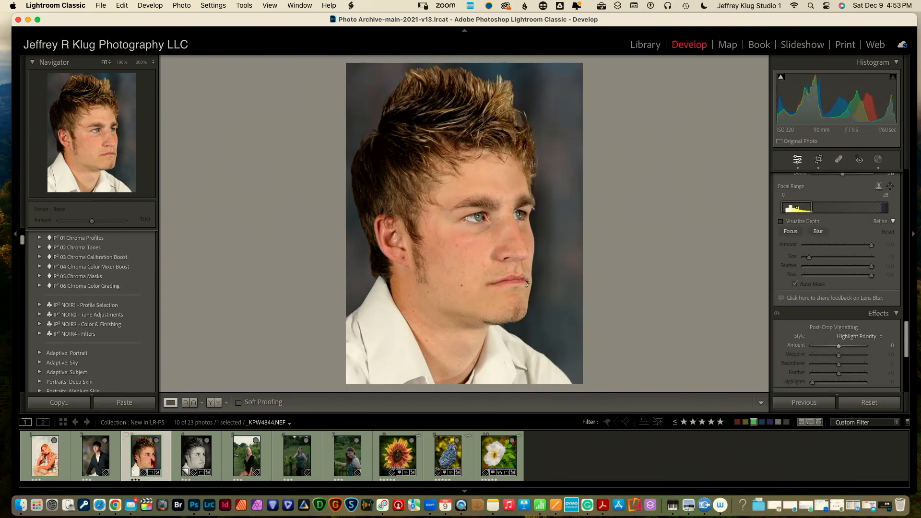
pyautogui.click(196, 461)
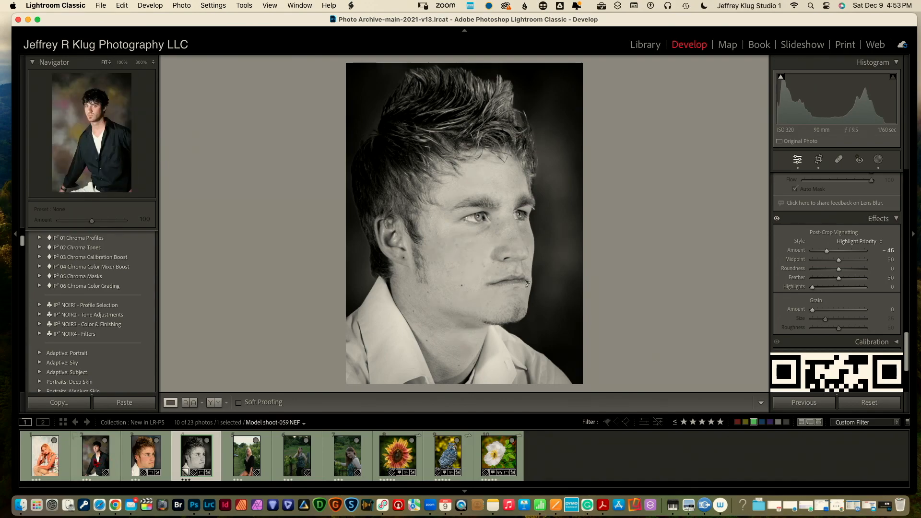
# Load Model shoot-059.NEF, the young man in the dark shirt, from the Filmstrip
pyautogui.click(116, 459)
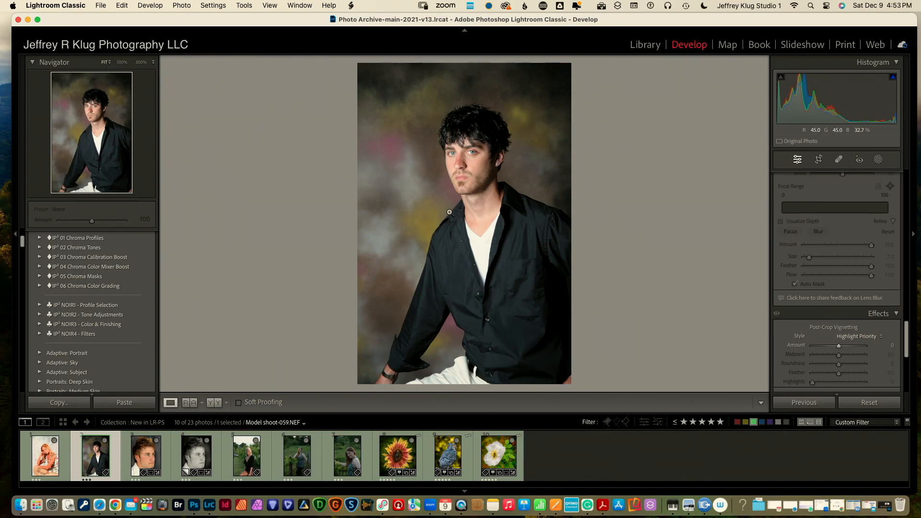
# Crop Model shoot-059.NEF to head-and-shoulders by pulling in the bottom, right, left and top edges
pyautogui.click(817, 160)
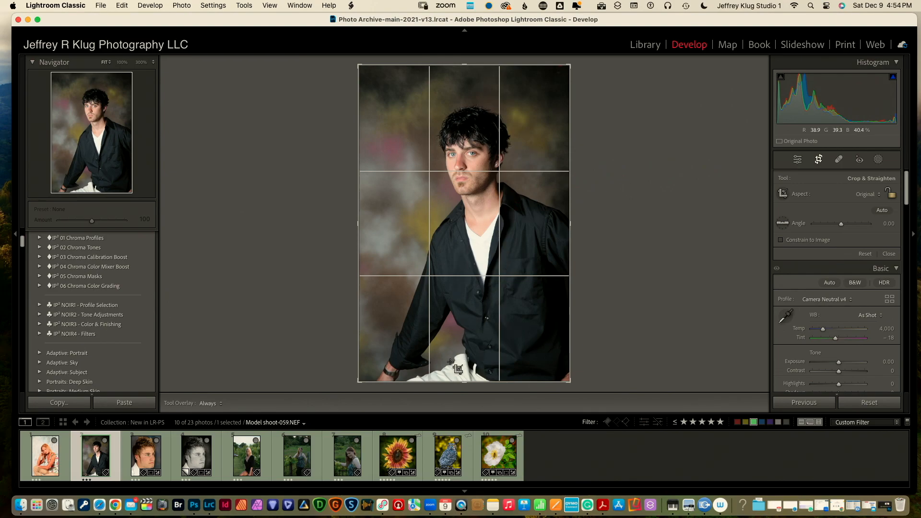
pyautogui.moveTo(464, 384); pyautogui.dragTo(463, 315)
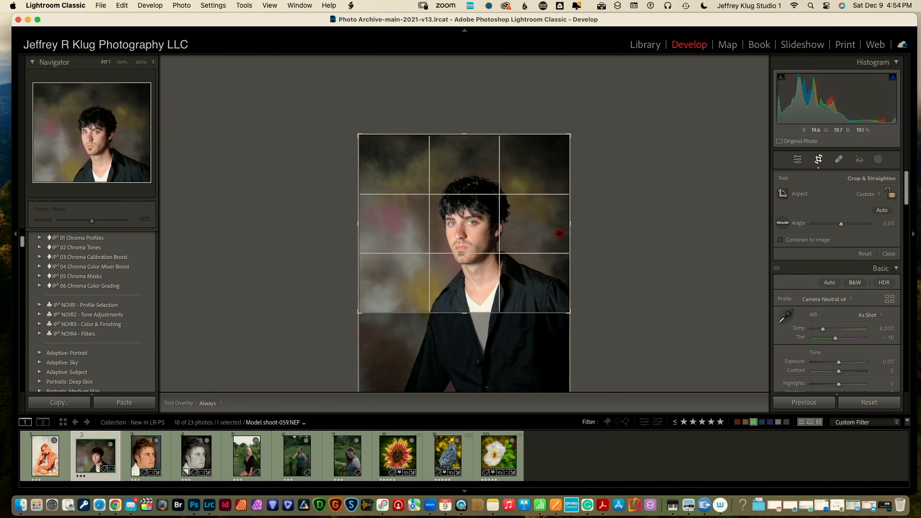
pyautogui.moveTo(569, 223); pyautogui.dragTo(521, 225)
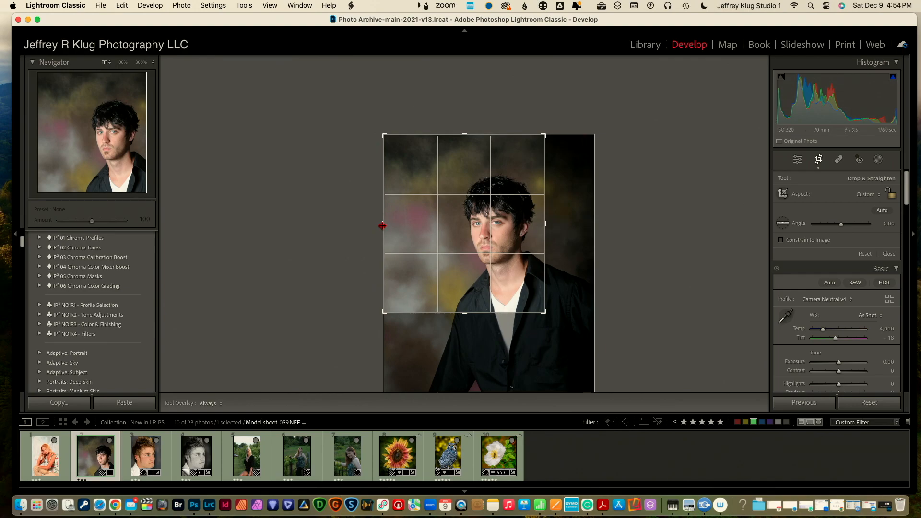
pyautogui.moveTo(382, 226); pyautogui.dragTo(408, 225)
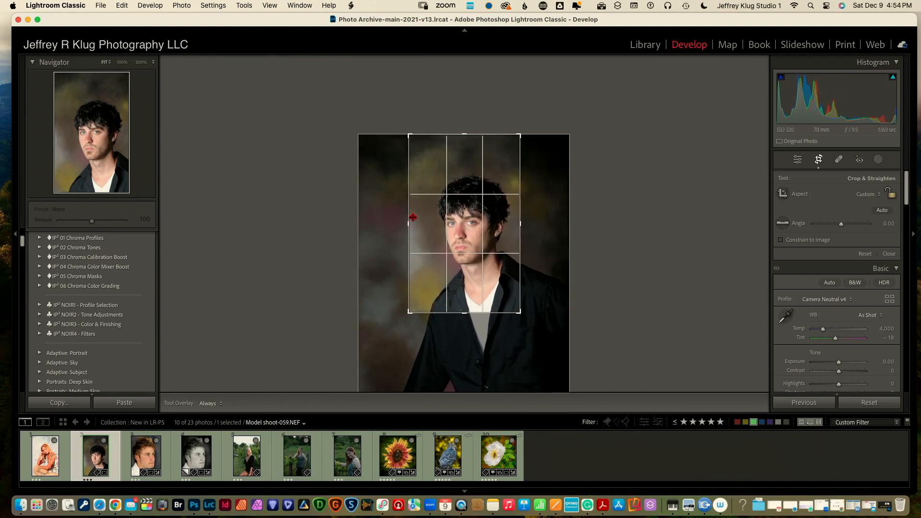
pyautogui.moveTo(462, 135); pyautogui.dragTo(462, 152)
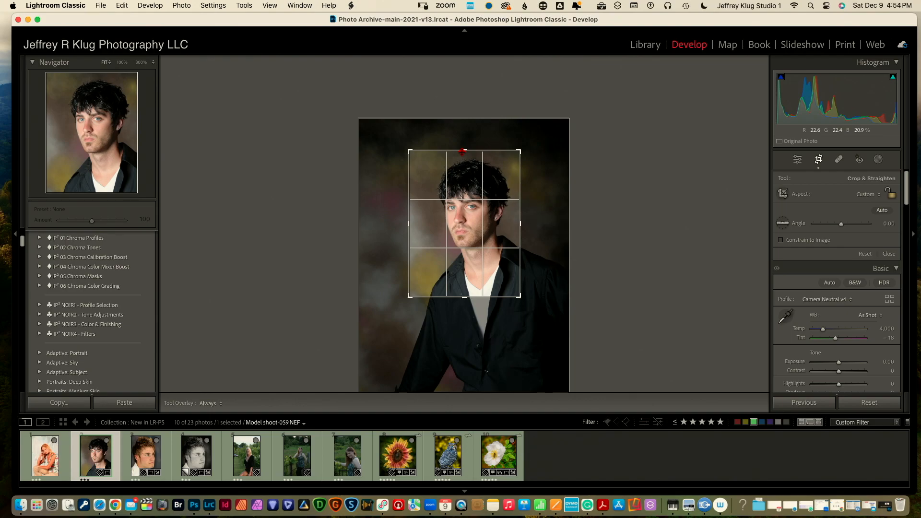
pyautogui.click(819, 161)
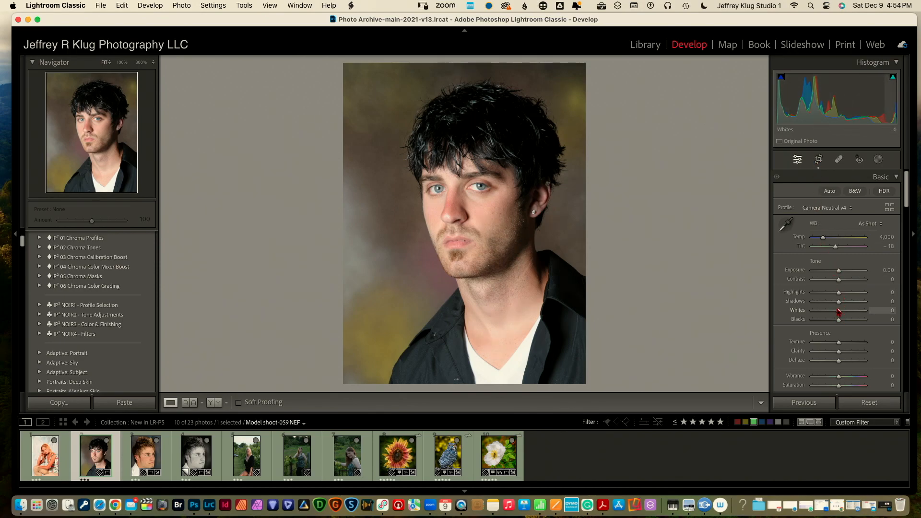
# Set Whites -14, Blacks -27, Highlights -53, Shadows +41, Texture +26, Clarity +10, Dehaze +10
pyautogui.moveTo(839, 312); pyautogui.dragTo(835, 313)
pyautogui.moveTo(840, 321); pyautogui.dragTo(833, 323)
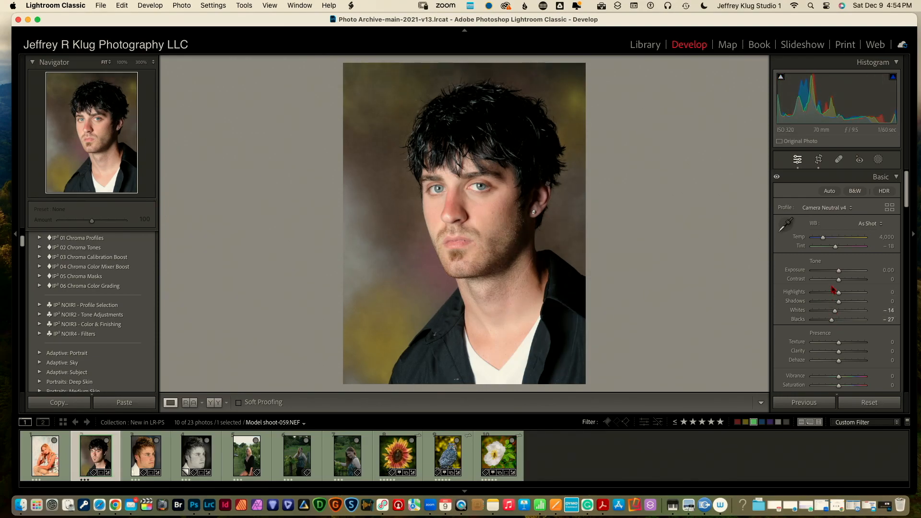
pyautogui.moveTo(838, 294)
pyautogui.mouseDown()
pyautogui.moveTo(819, 292)
pyautogui.moveTo(849, 304)
pyautogui.mouseUp()
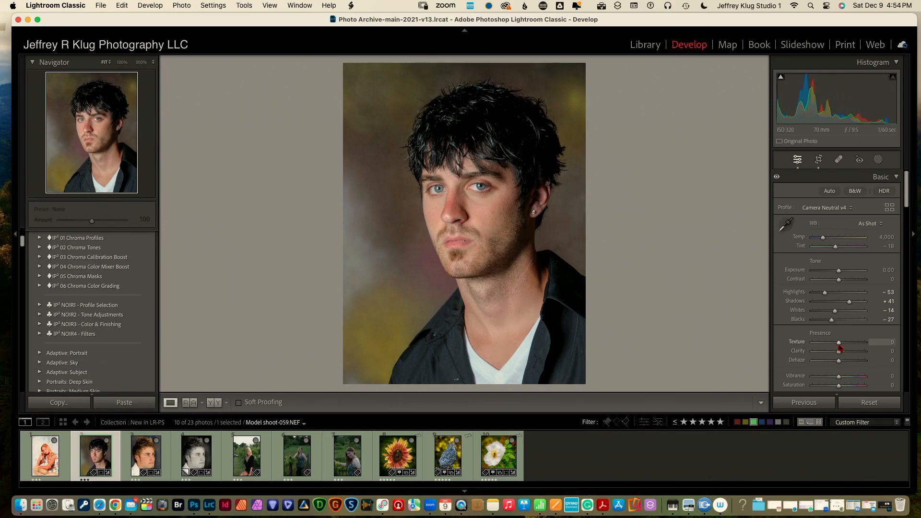
pyautogui.moveTo(839, 347)
pyautogui.mouseDown()
pyautogui.moveTo(854, 354)
pyautogui.moveTo(843, 355)
pyautogui.mouseUp()
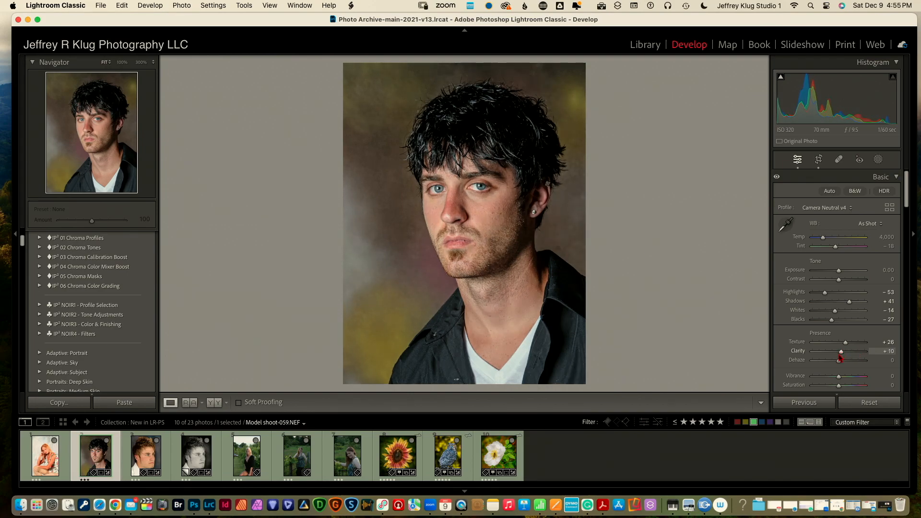
pyautogui.moveTo(839, 361); pyautogui.dragTo(842, 361)
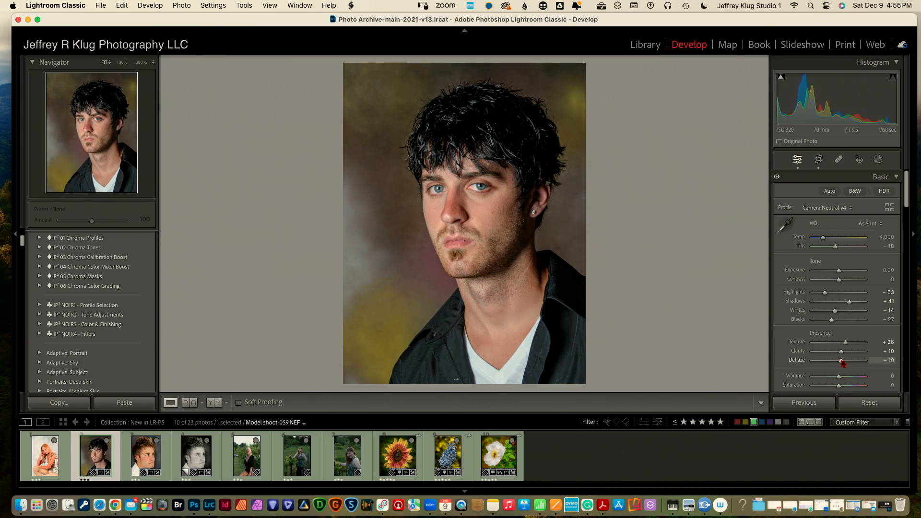
pyautogui.moveTo(907, 206); pyautogui.dragTo(896, 323)
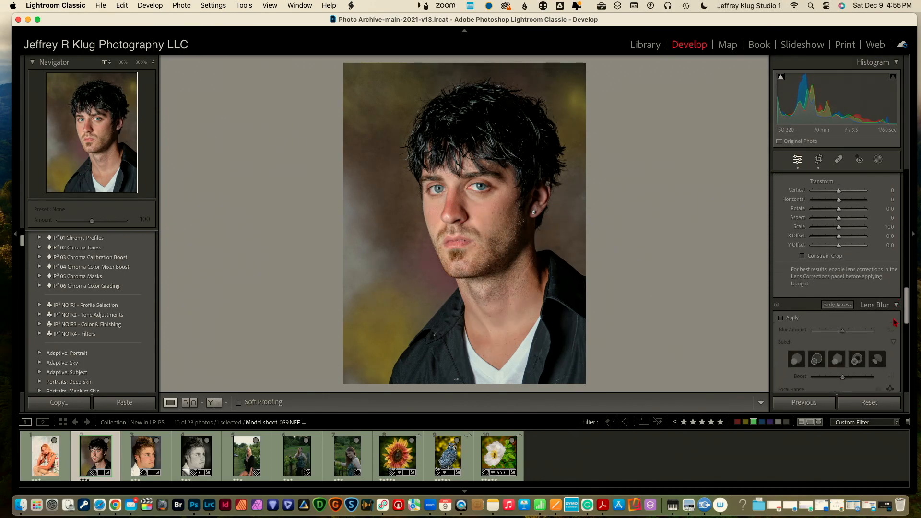
# Enable Lens Blur, narrow the focal range to the subject, and set Blur Amount to 100
pyautogui.scroll(-5, 892, 331)
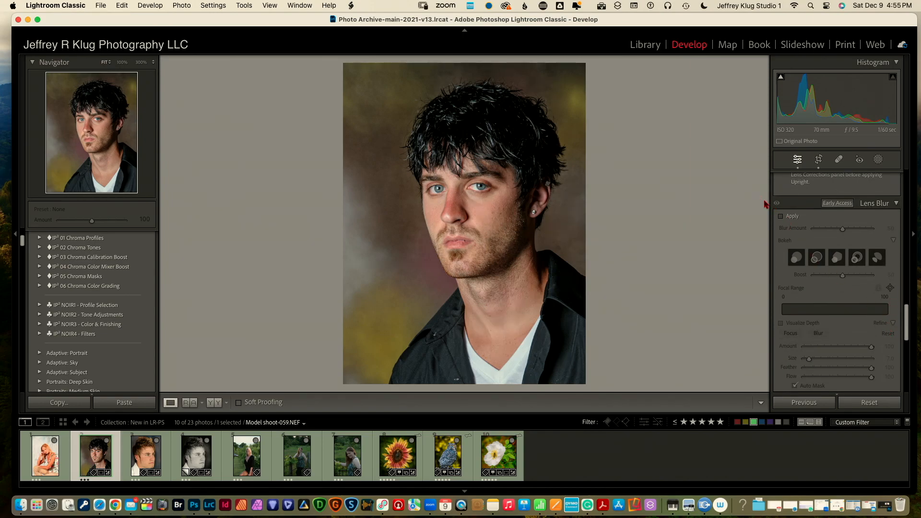
pyautogui.click(781, 216)
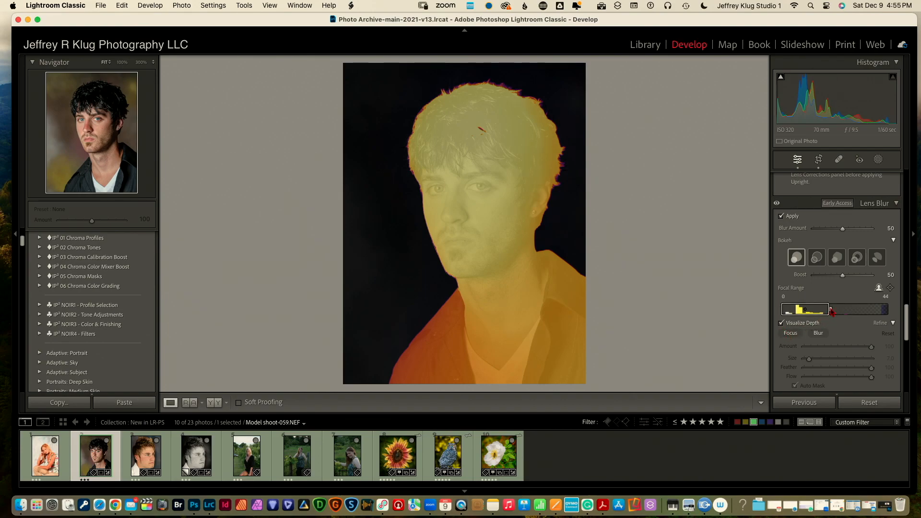
pyautogui.moveTo(832, 312); pyautogui.dragTo(827, 312)
pyautogui.moveTo(843, 229); pyautogui.dragTo(872, 230)
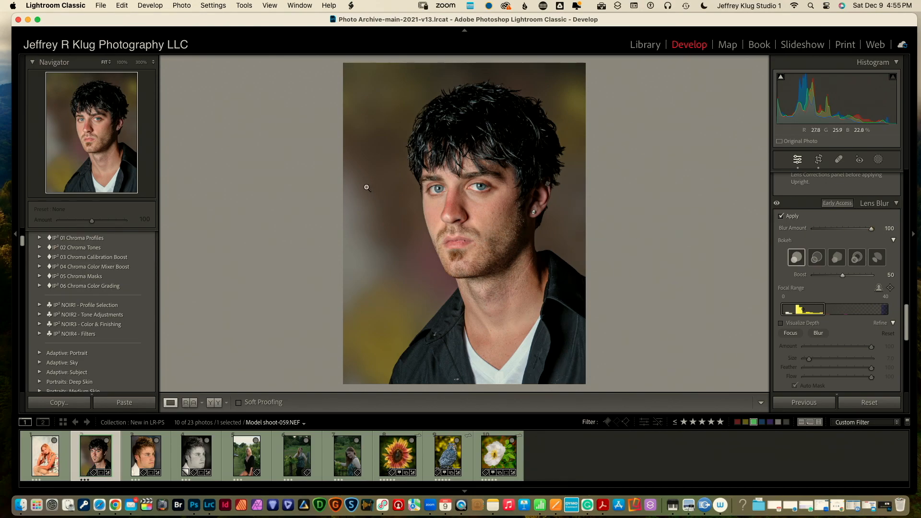
# Compare the portrait with and without lens blur several times, leaving it on
pyautogui.click(777, 204)
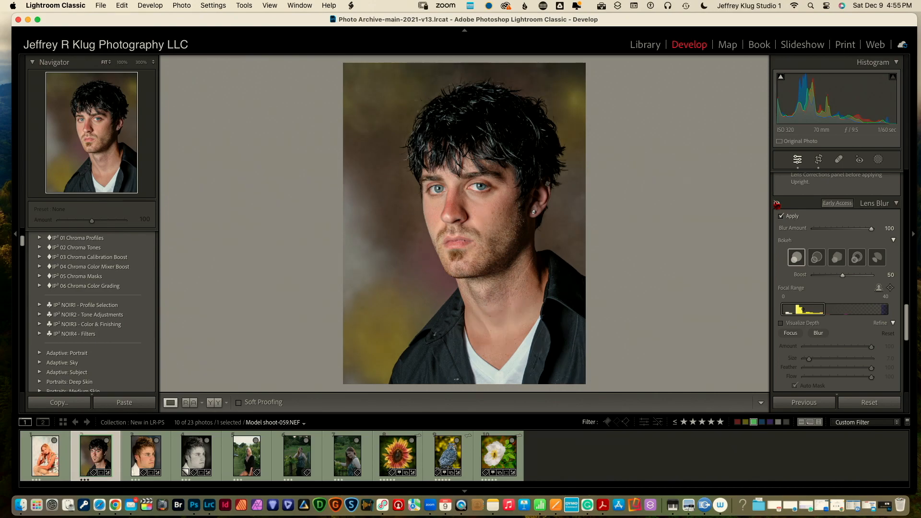
pyautogui.click(776, 204)
pyautogui.click(777, 205)
pyautogui.click(777, 204)
pyautogui.click(777, 204)
pyautogui.click(777, 204)
# Mask the background and give it Exposure 1.62, Temp -20 and Tint 7
pyautogui.click(878, 160)
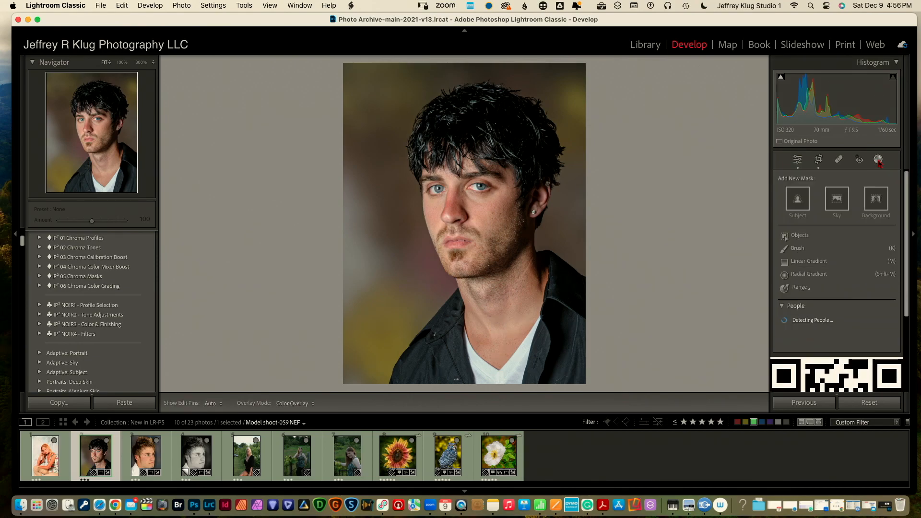
pyautogui.click(875, 211)
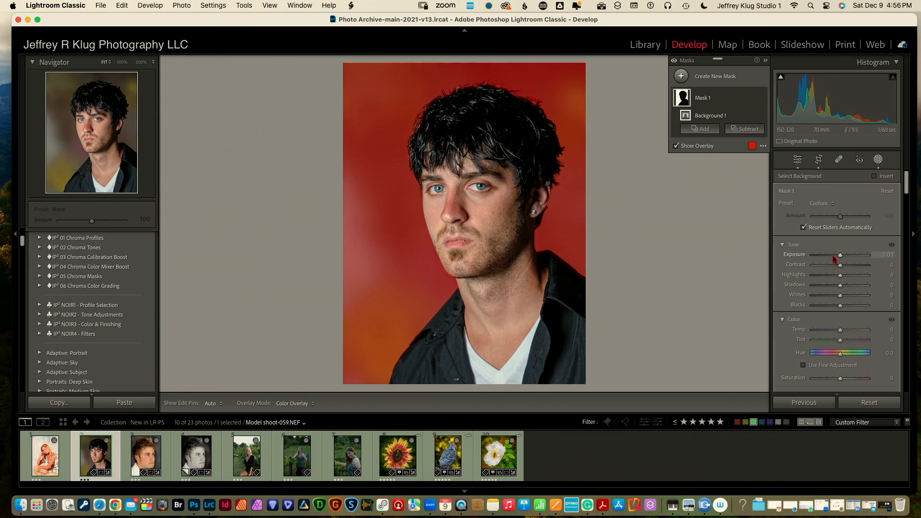
pyautogui.moveTo(840, 255)
pyautogui.mouseDown()
pyautogui.moveTo(861, 258)
pyautogui.moveTo(850, 258)
pyautogui.mouseUp()
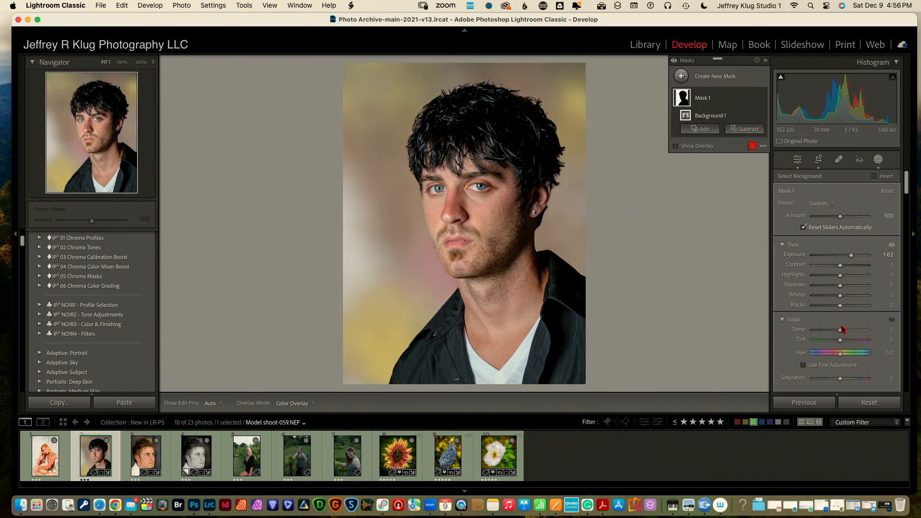
pyautogui.moveTo(840, 331)
pyautogui.mouseDown()
pyautogui.moveTo(823, 331)
pyautogui.moveTo(853, 332)
pyautogui.moveTo(831, 332)
pyautogui.moveTo(853, 342)
pyautogui.moveTo(833, 345)
pyautogui.moveTo(843, 346)
pyautogui.mouseUp()
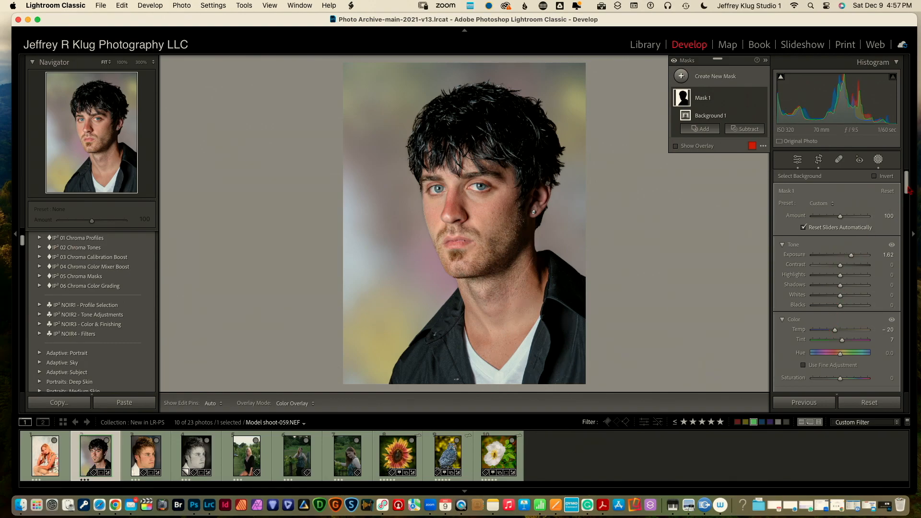
pyautogui.scroll(-5, 815, 240)
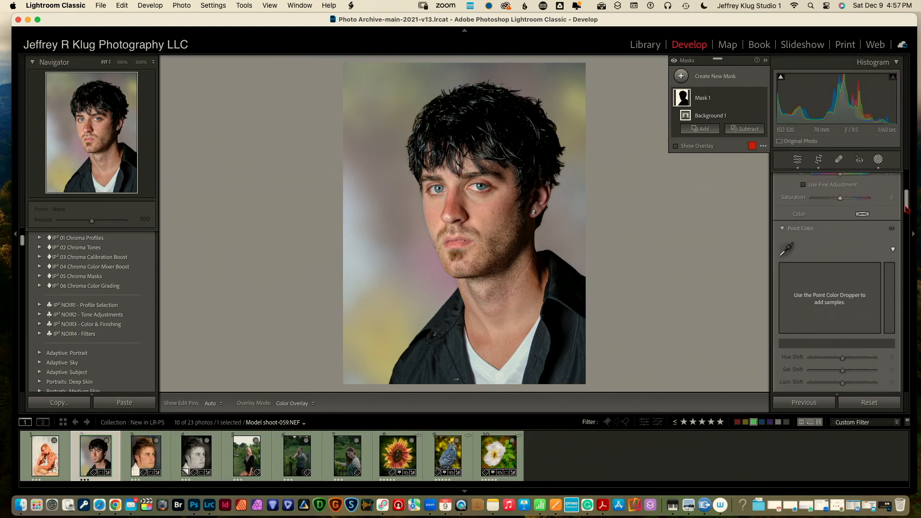
# Sample the backdrop's pink tone with Point Color and shift its hue and saturation toward lavender
pyautogui.click(787, 259)
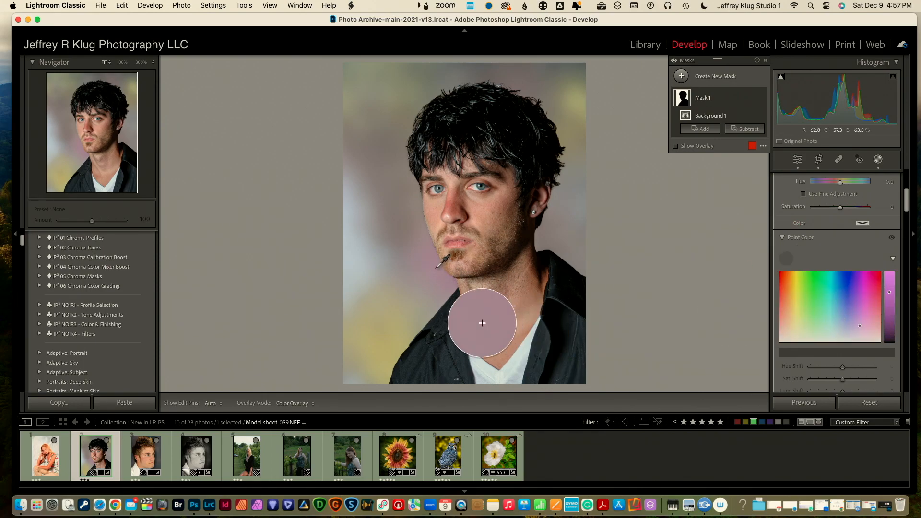
pyautogui.click(437, 263)
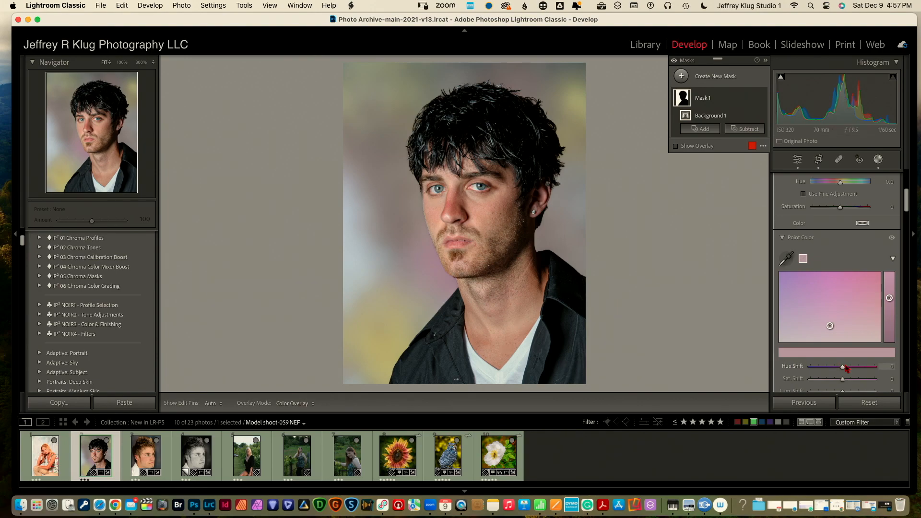
pyautogui.moveTo(843, 367)
pyautogui.mouseDown()
pyautogui.moveTo(880, 368)
pyautogui.moveTo(829, 368)
pyautogui.mouseUp()
pyautogui.moveTo(844, 381)
pyautogui.mouseDown()
pyautogui.moveTo(864, 369)
pyautogui.moveTo(816, 368)
pyautogui.mouseUp()
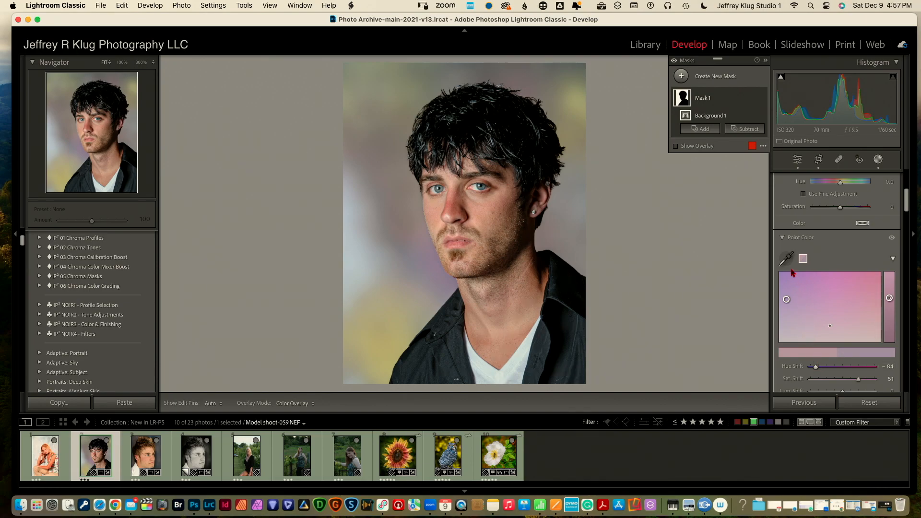
# Sample the yellow tone, shift it toward muted green, and close Masking
pyautogui.click(793, 255)
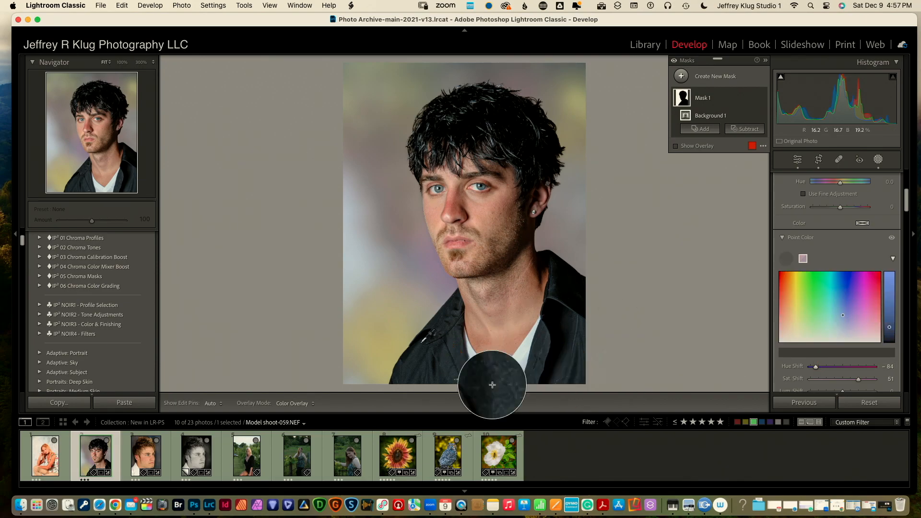
pyautogui.click(387, 346)
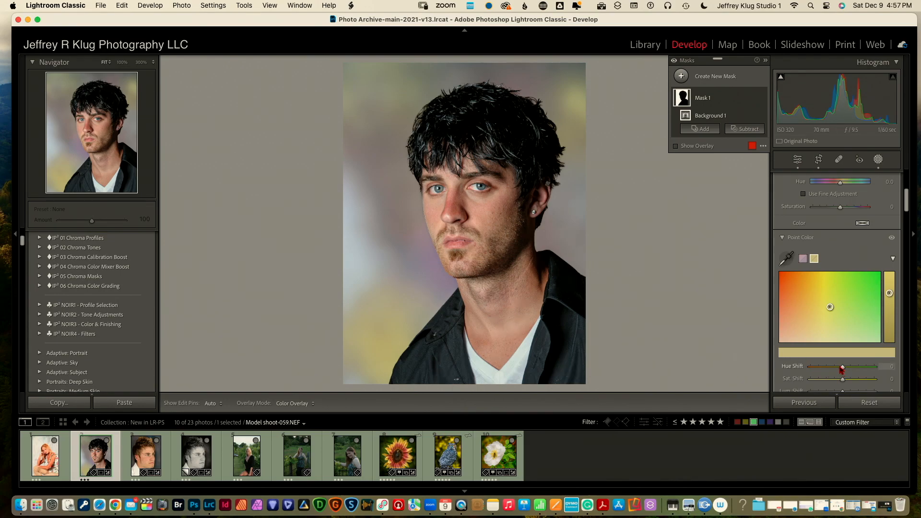
pyautogui.moveTo(843, 367)
pyautogui.mouseDown()
pyautogui.moveTo(816, 368)
pyautogui.moveTo(856, 368)
pyautogui.mouseUp()
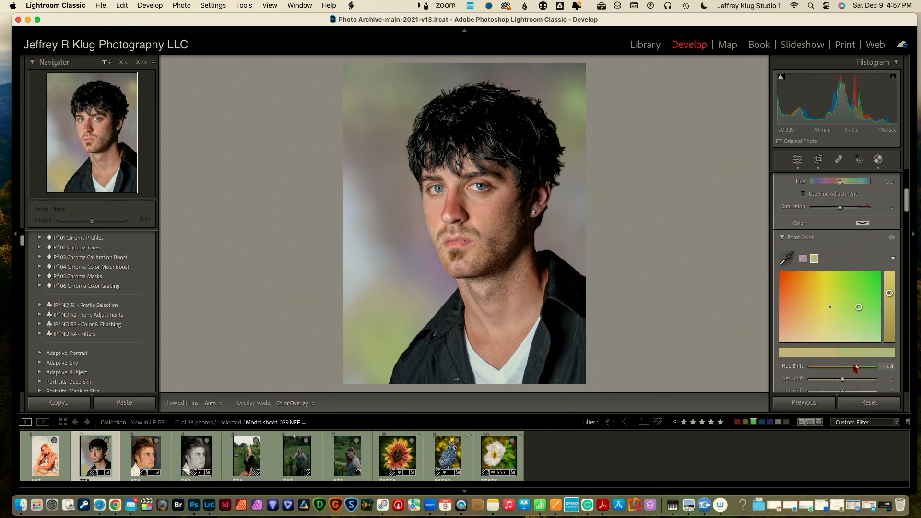
pyautogui.moveTo(855, 367); pyautogui.dragTo(836, 392)
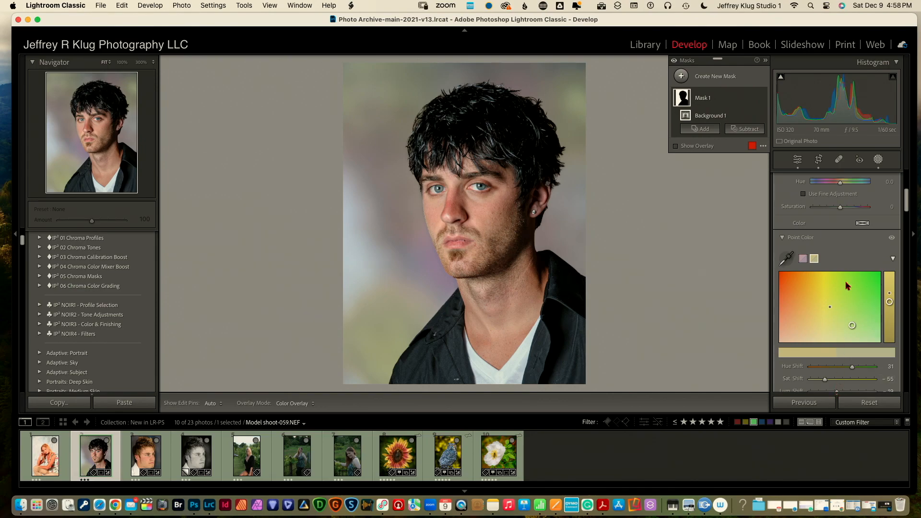
pyautogui.click(879, 160)
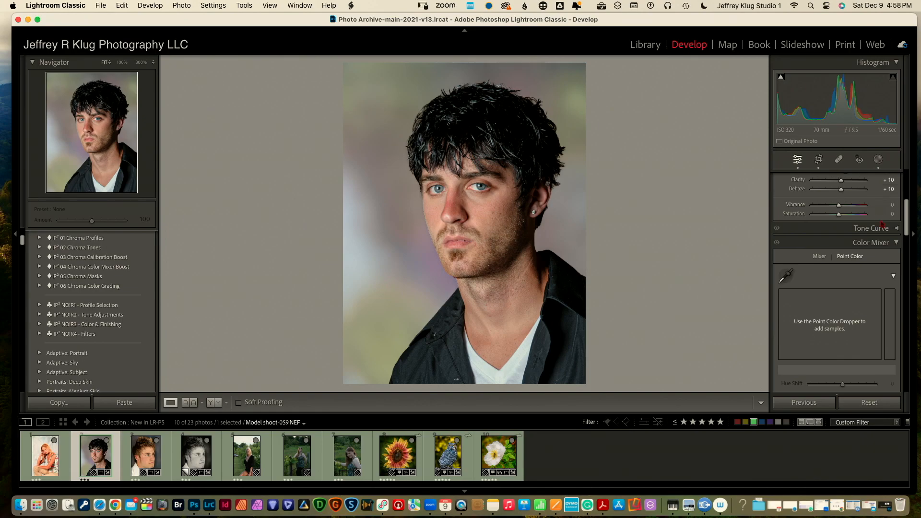